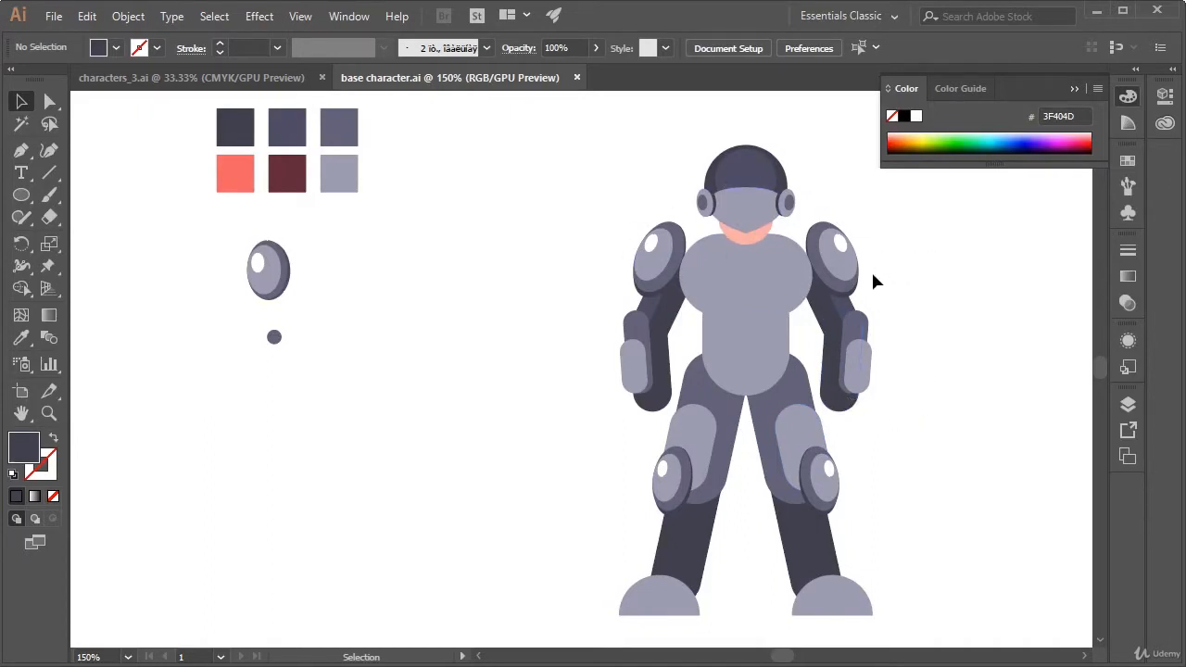
# Draw an open three-point V path across the helmet's visor with the Pen tool, centred on the face
pyautogui.press('space')
pyautogui.moveTo(900, 277); pyautogui.dragTo(838, 338)
pyautogui.hotkey('ctrl', '+')
pyautogui.hotkey('ctrl', '+')
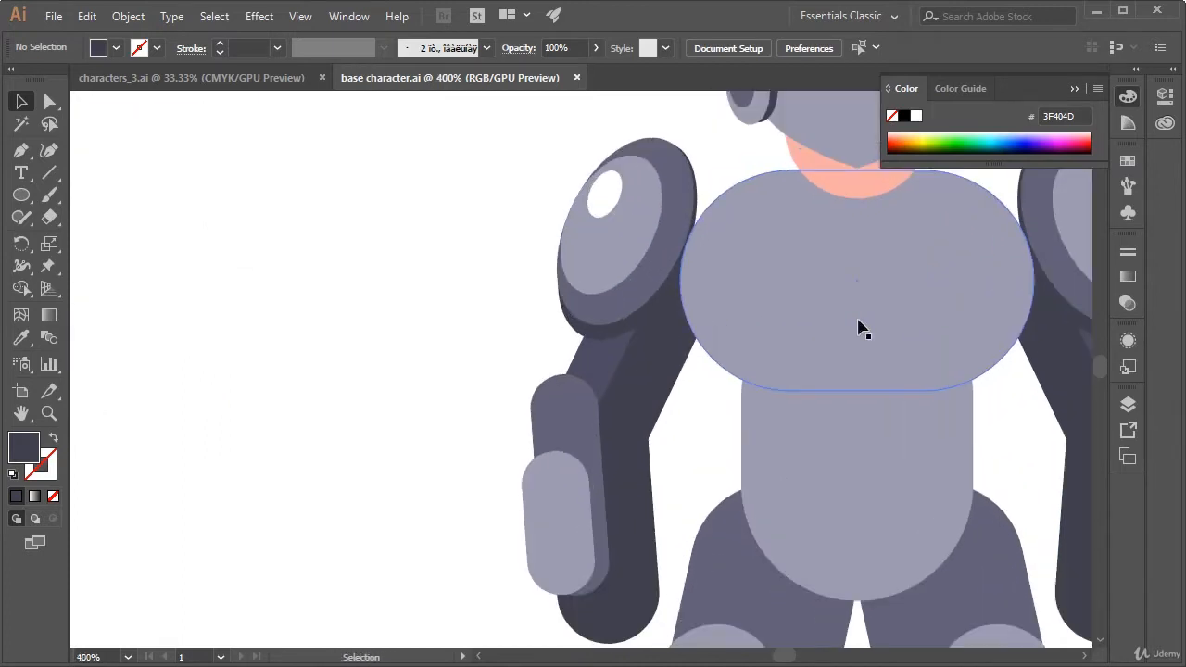
pyautogui.press('space')
pyautogui.moveTo(882, 281); pyautogui.dragTo(678, 466)
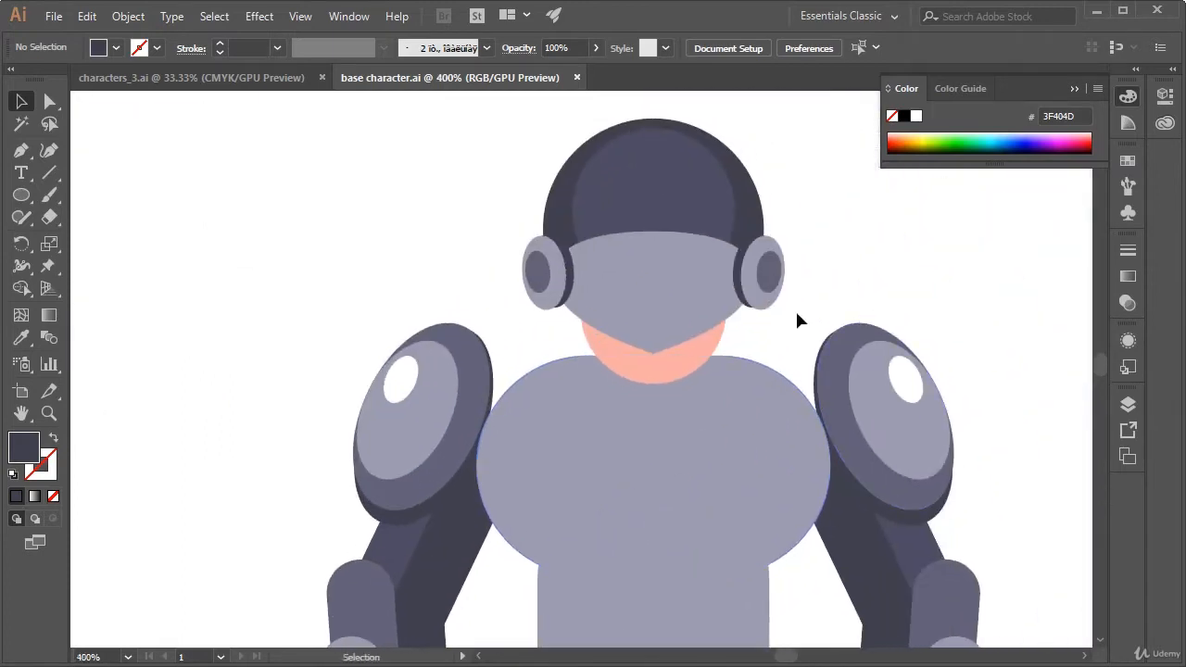
pyautogui.click(22, 154)
pyautogui.moveTo(772, 294); pyautogui.dragTo(665, 272)
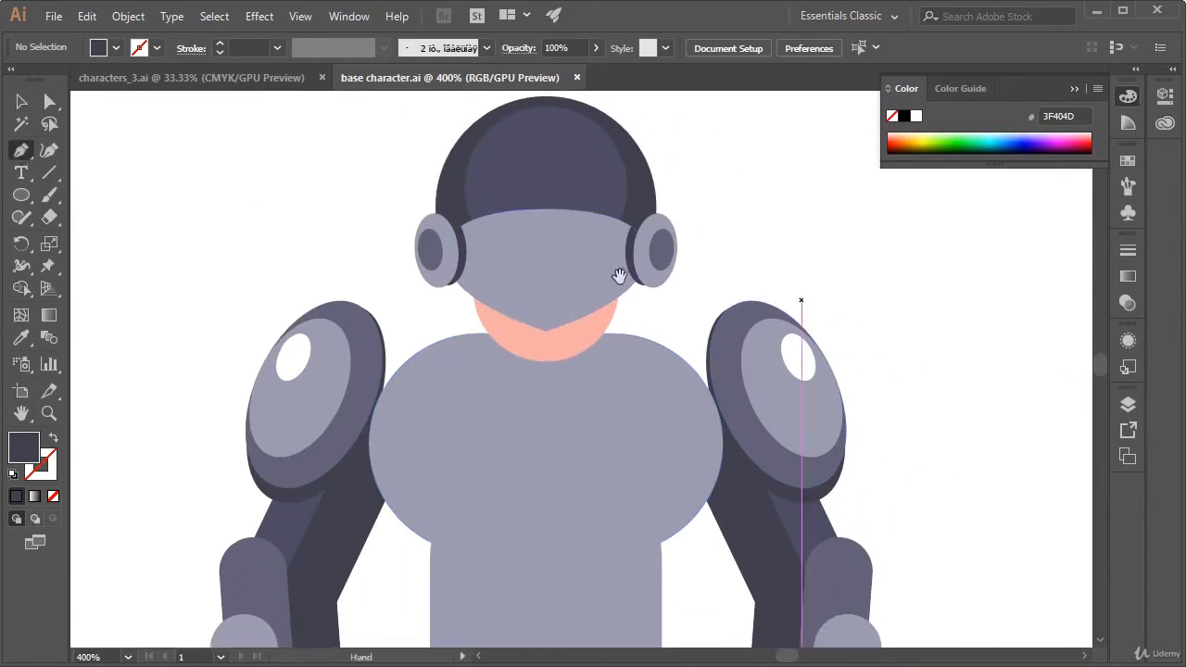
pyautogui.click(489, 259)
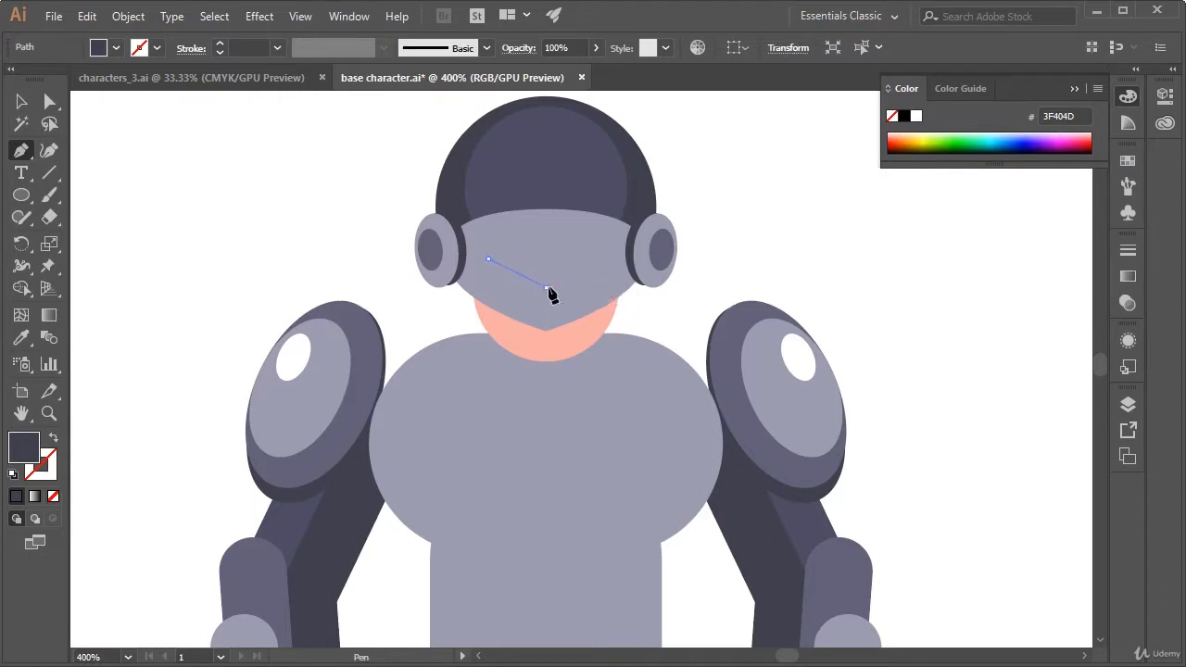
pyautogui.click(545, 286)
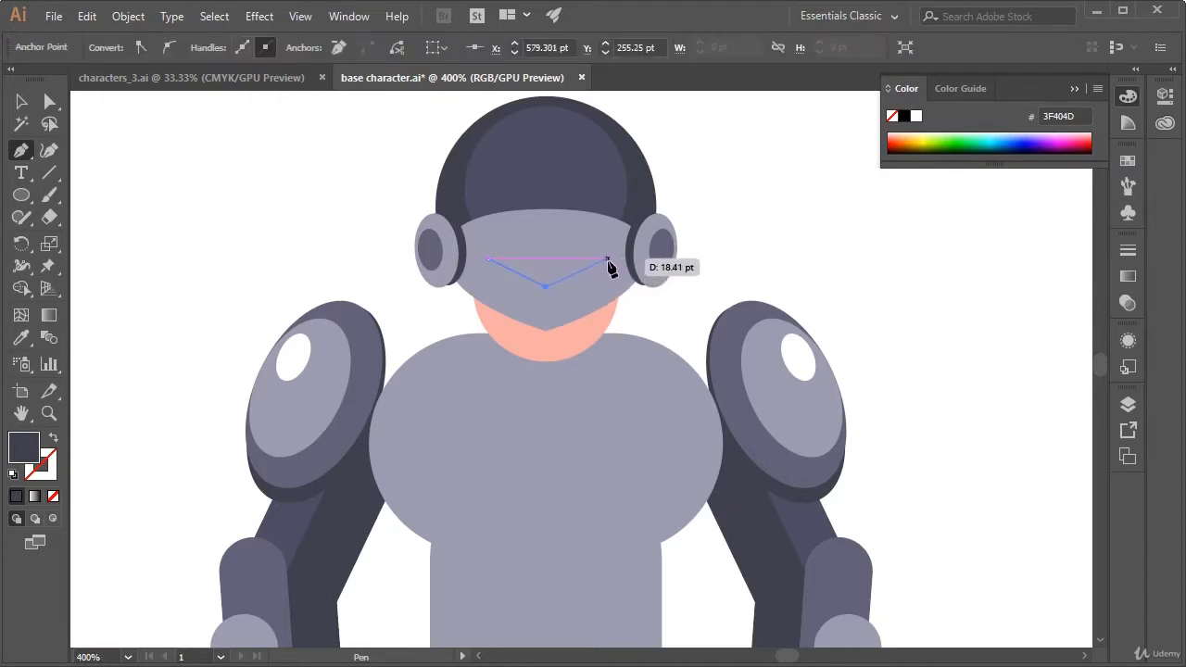
pyautogui.click(607, 260)
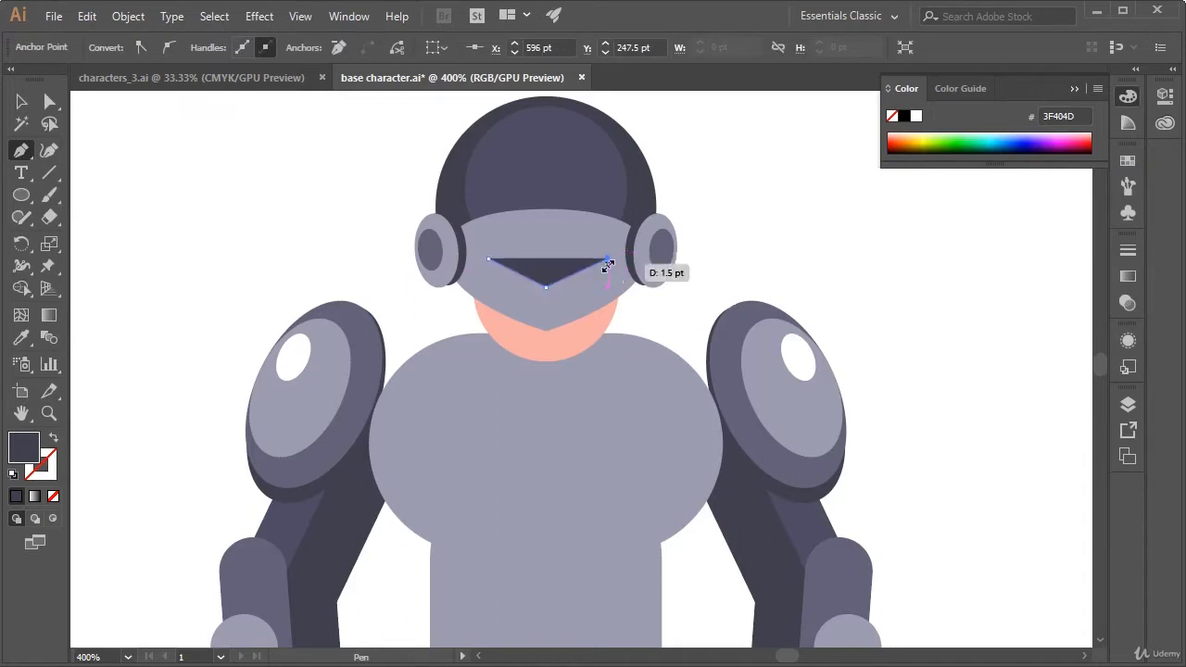
pyautogui.press('v')
pyautogui.click(803, 270)
# Swap the V path's fill and stroke, and set its stroke weight to 6 pt
pyautogui.click(559, 275)
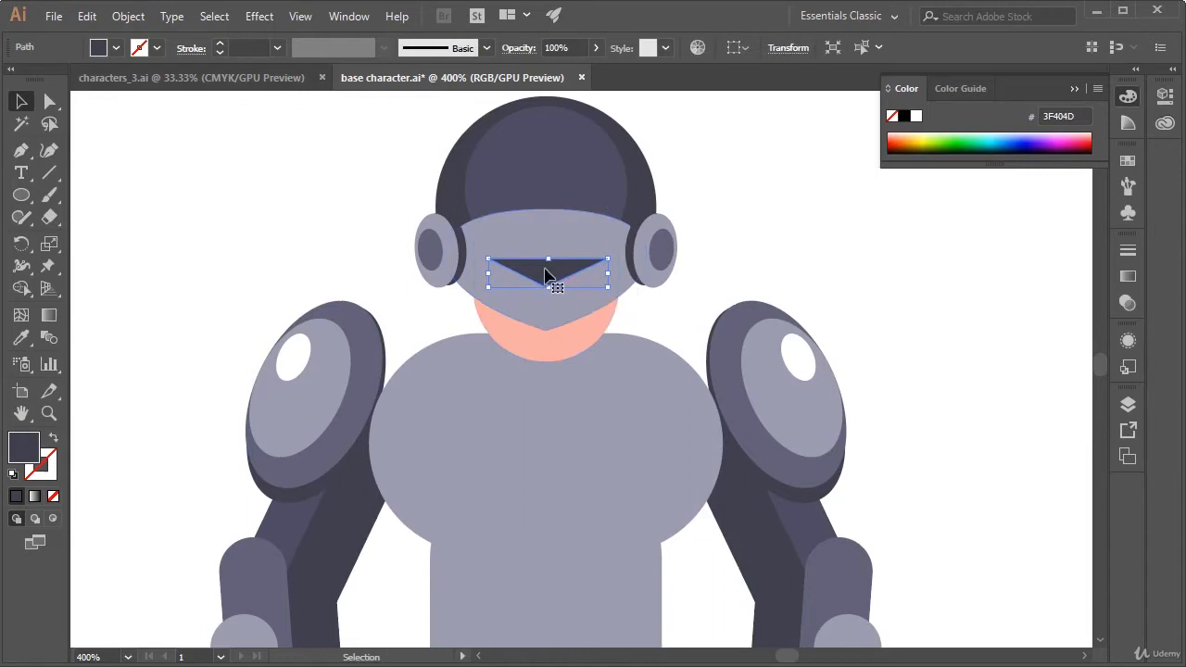
pyautogui.click(52, 443)
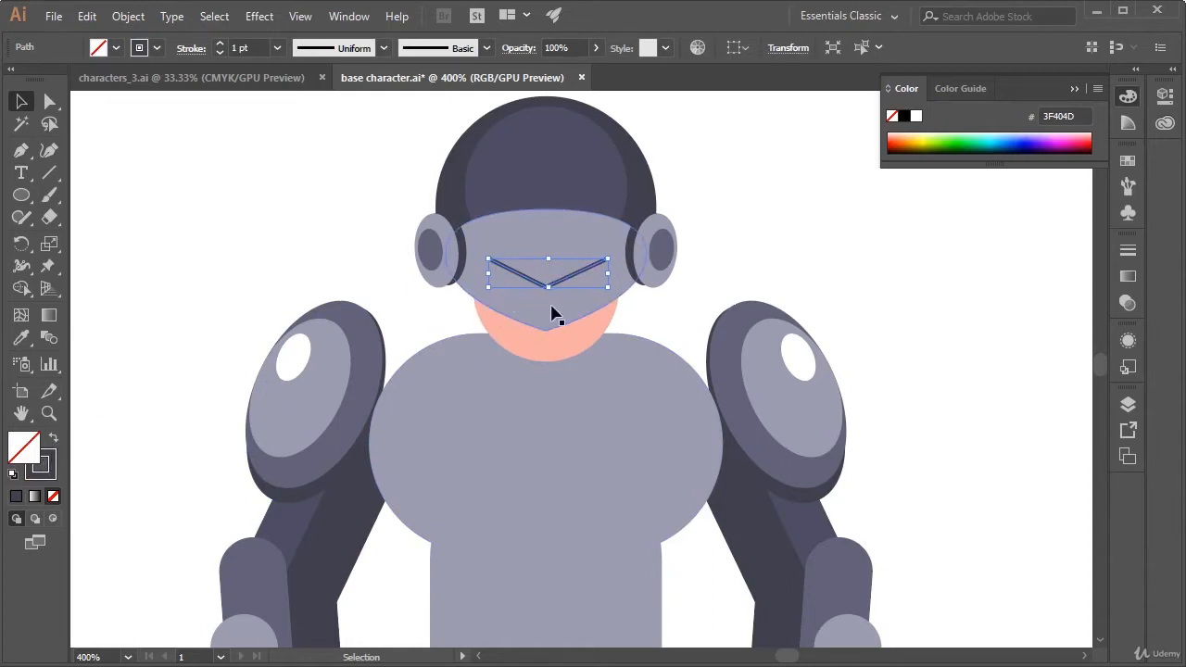
pyautogui.click(191, 48)
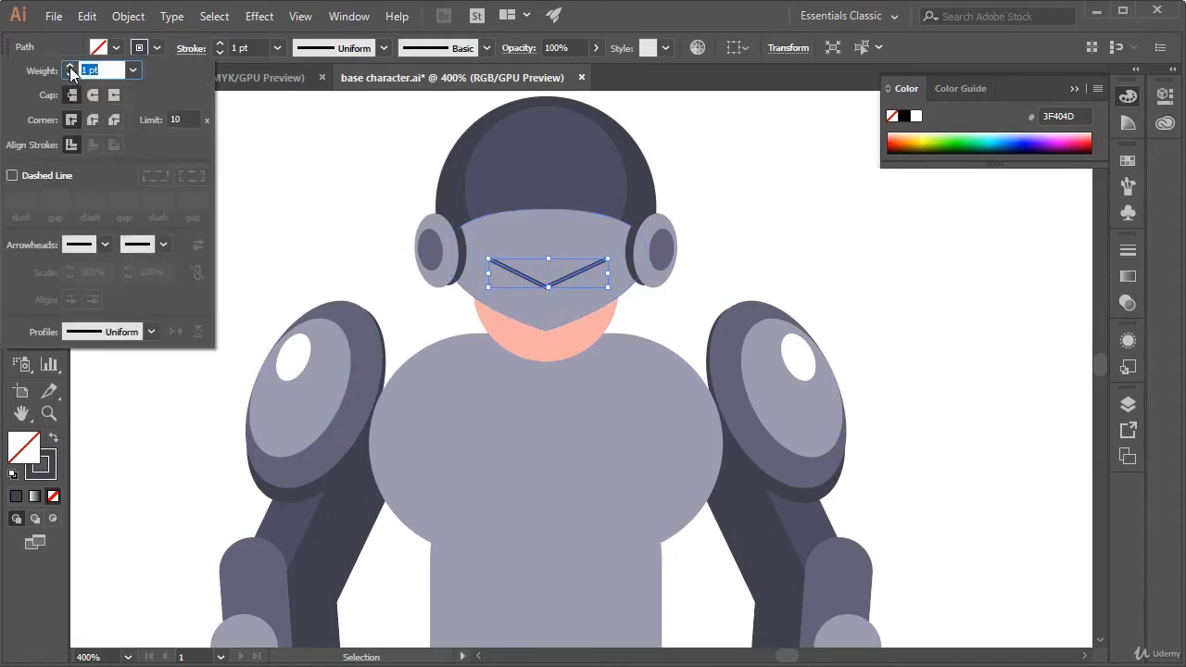
pyautogui.click(188, 48)
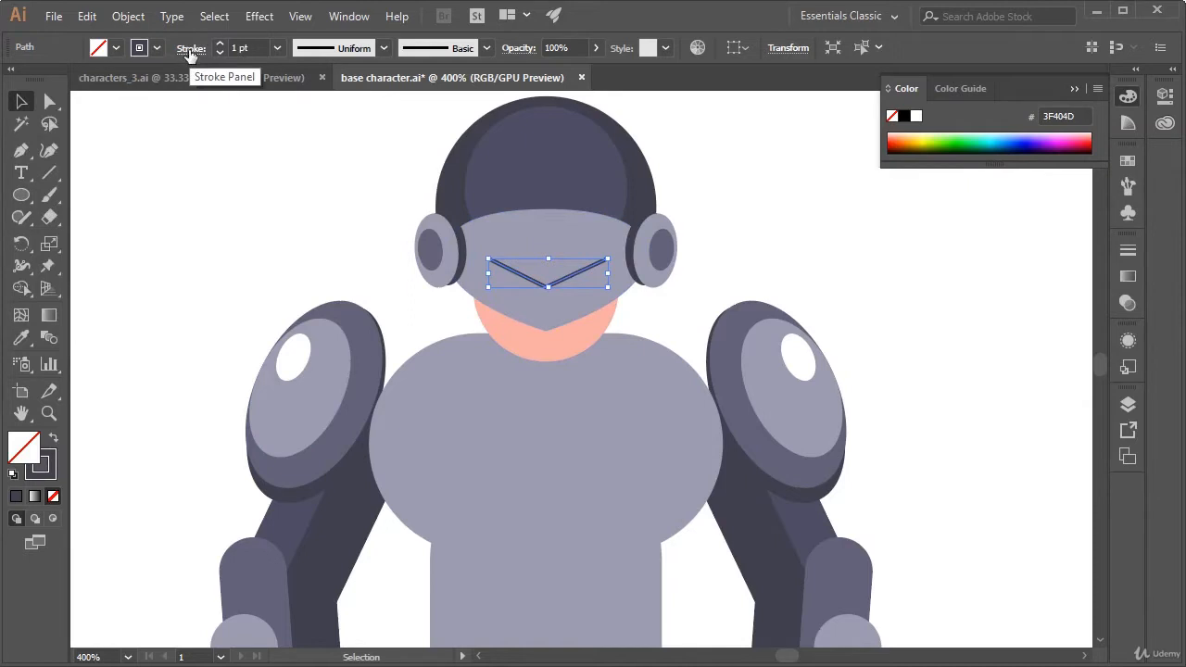
pyautogui.click(189, 50)
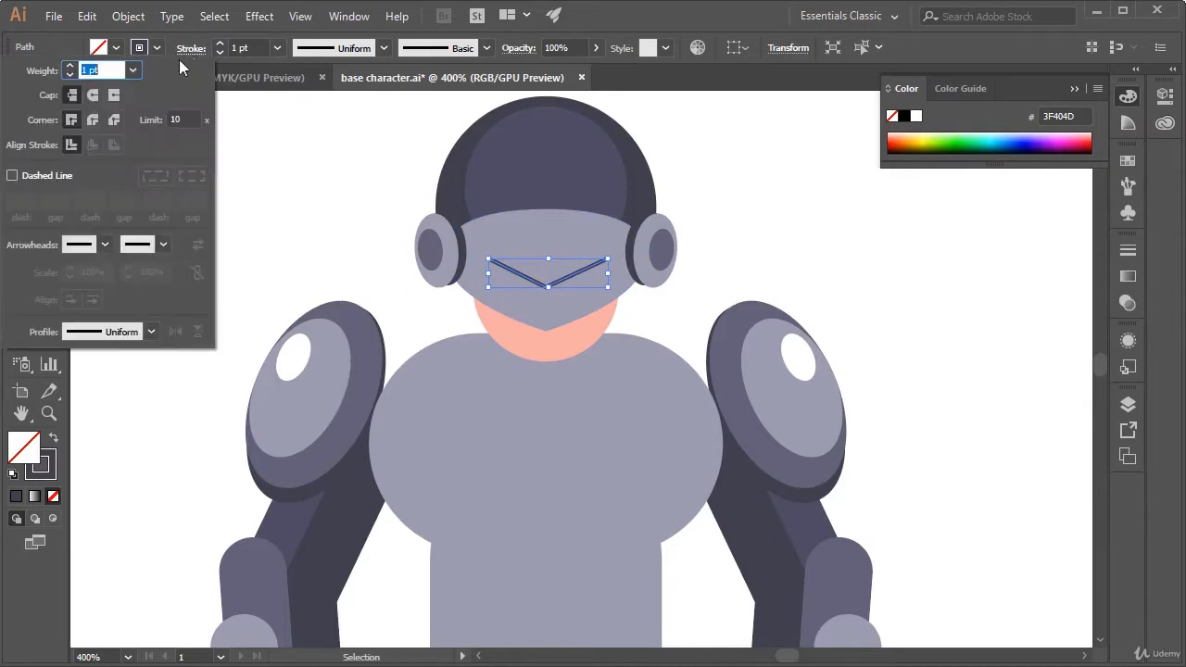
pyautogui.click(71, 67)
pyautogui.click(70, 67)
pyautogui.click(71, 66)
pyautogui.click(71, 67)
pyautogui.click(70, 67)
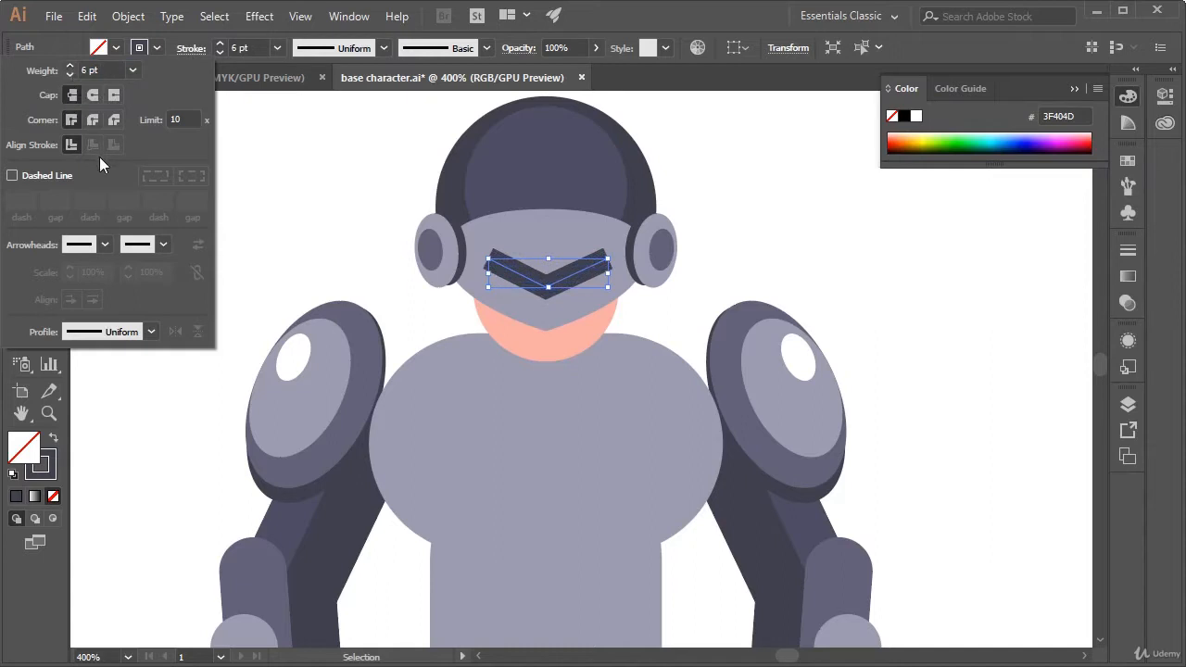
# Apply Width Profile 1 to the V path's stroke
pyautogui.click(151, 332)
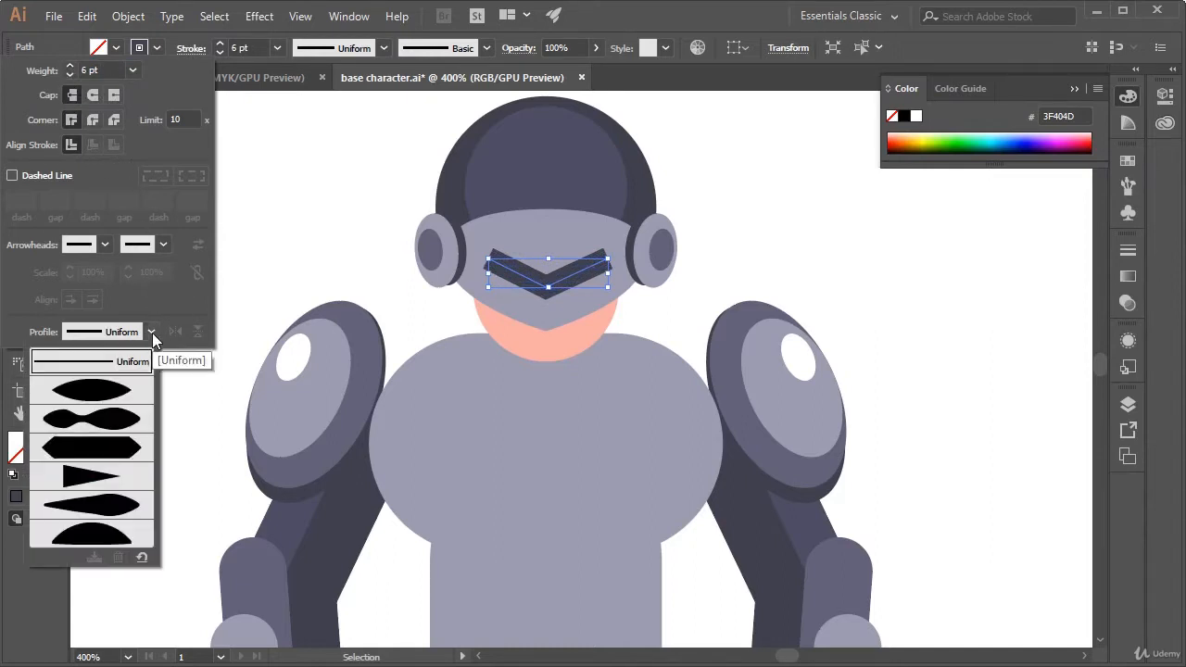
pyautogui.click(117, 397)
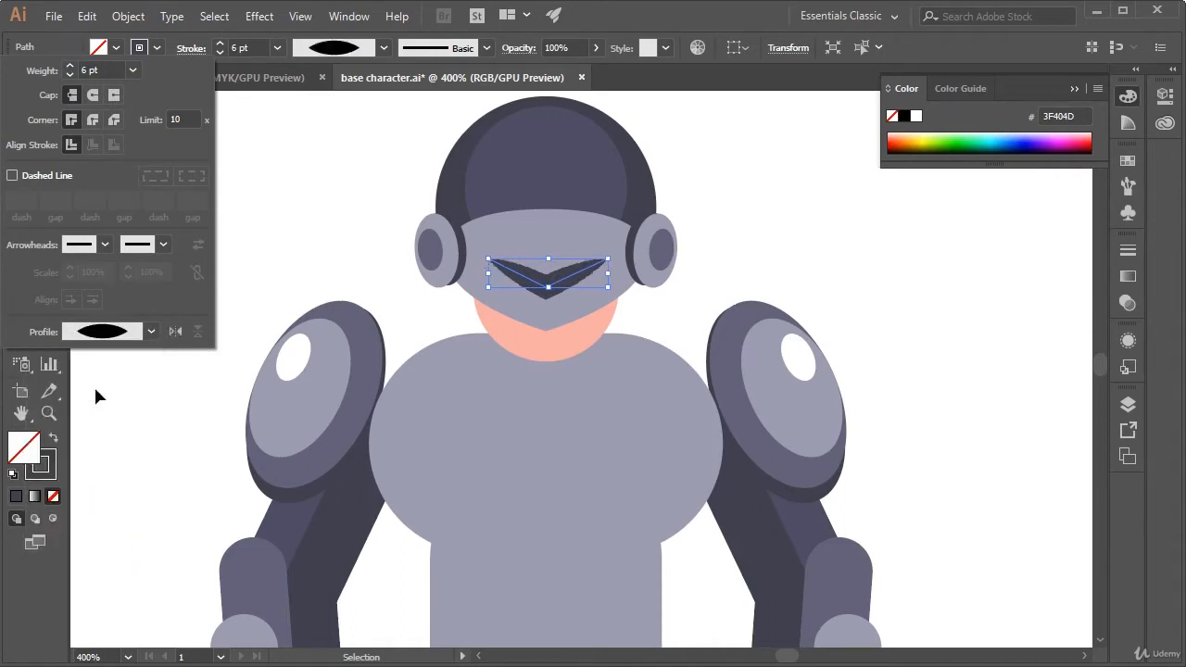
pyautogui.press('Escape')
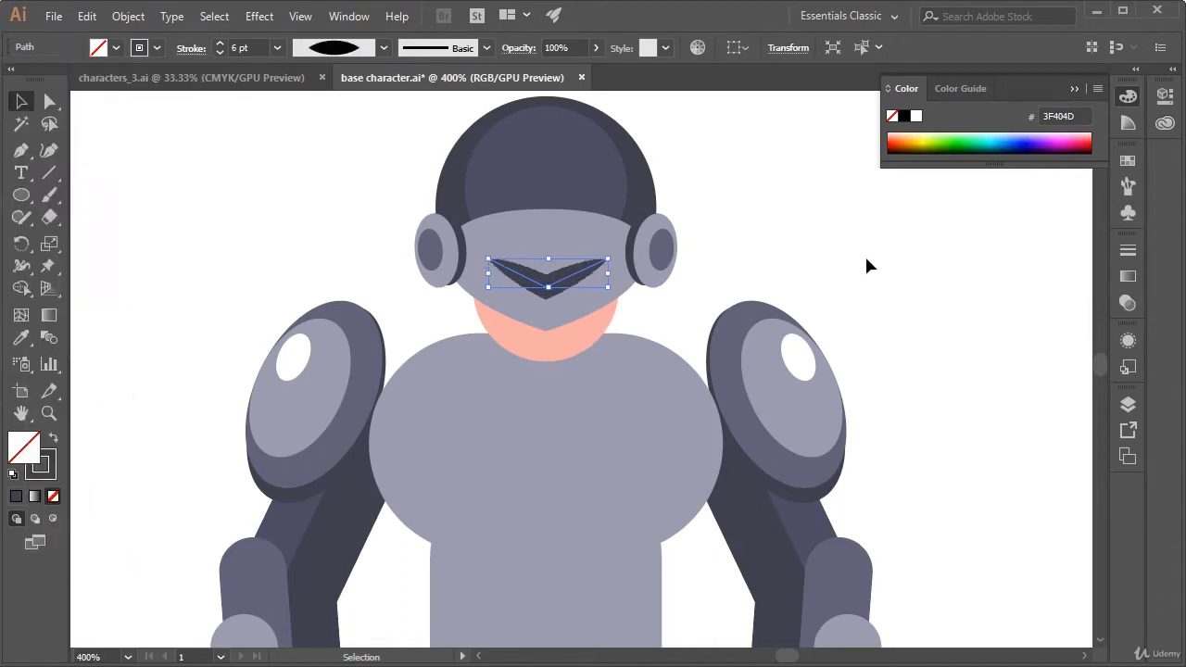
# Move the V path's middle anchor up by about 2 pt to flatten the V
pyautogui.press('a')
pyautogui.click(548, 287)
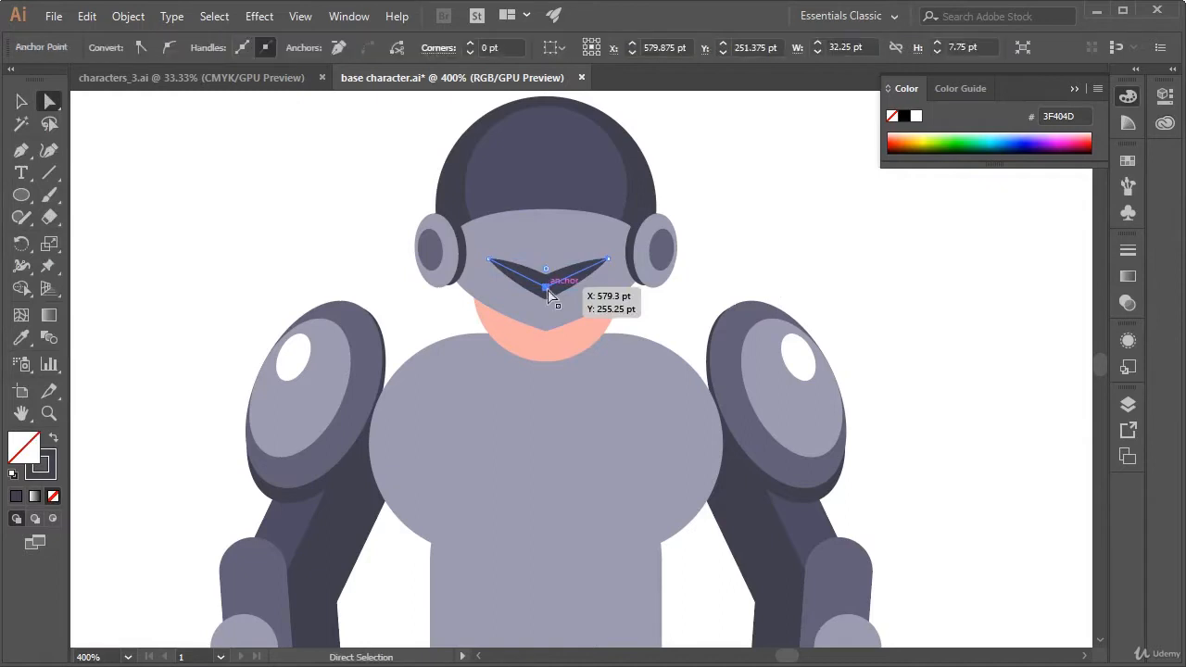
pyautogui.moveTo(547, 287); pyautogui.dragTo(548, 281)
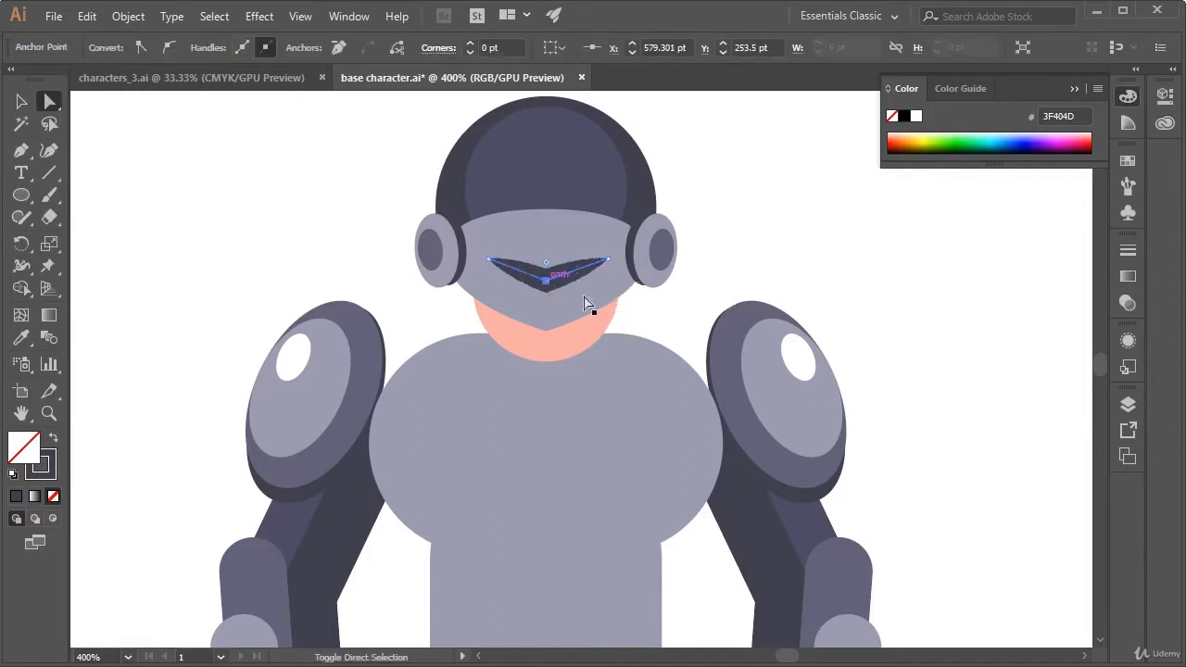
pyautogui.click(797, 299)
pyautogui.press('v')
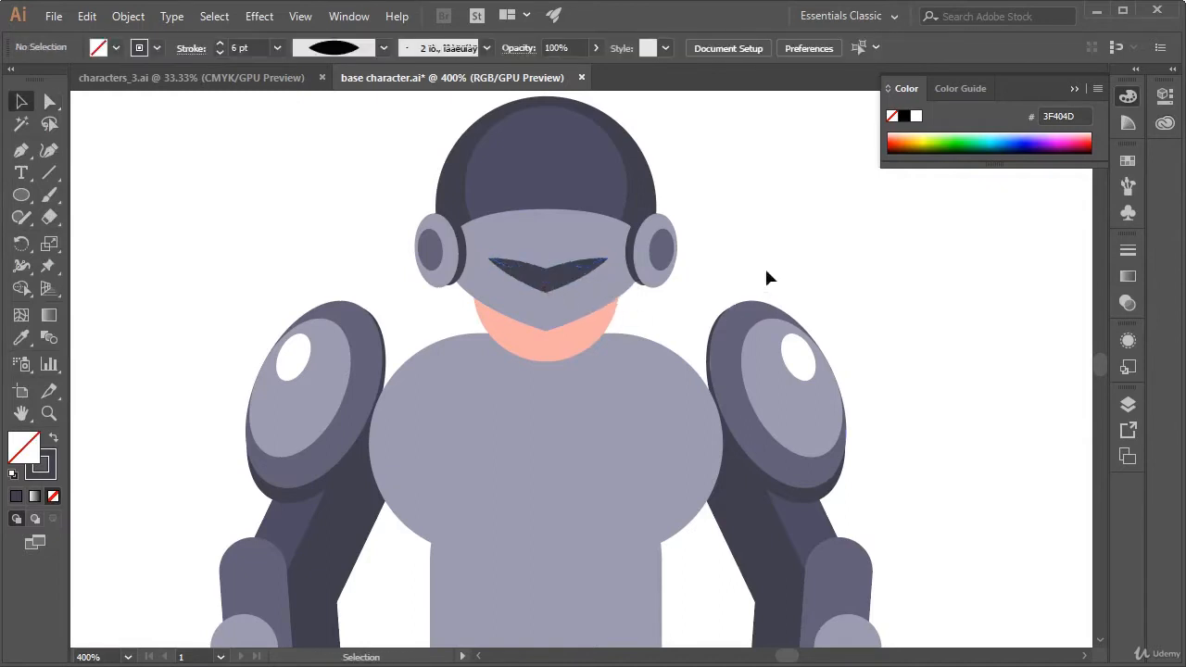
# Move the whole V path about 5 pt lower on the visor
pyautogui.click(552, 277)
pyautogui.moveTo(551, 286)
pyautogui.mouseDown()
pyautogui.moveTo(562, 301)
pyautogui.moveTo(546, 297)
pyautogui.mouseUp()
pyautogui.hotkey('ctrl', 'z')
pyautogui.click(724, 293)
pyautogui.press('a')
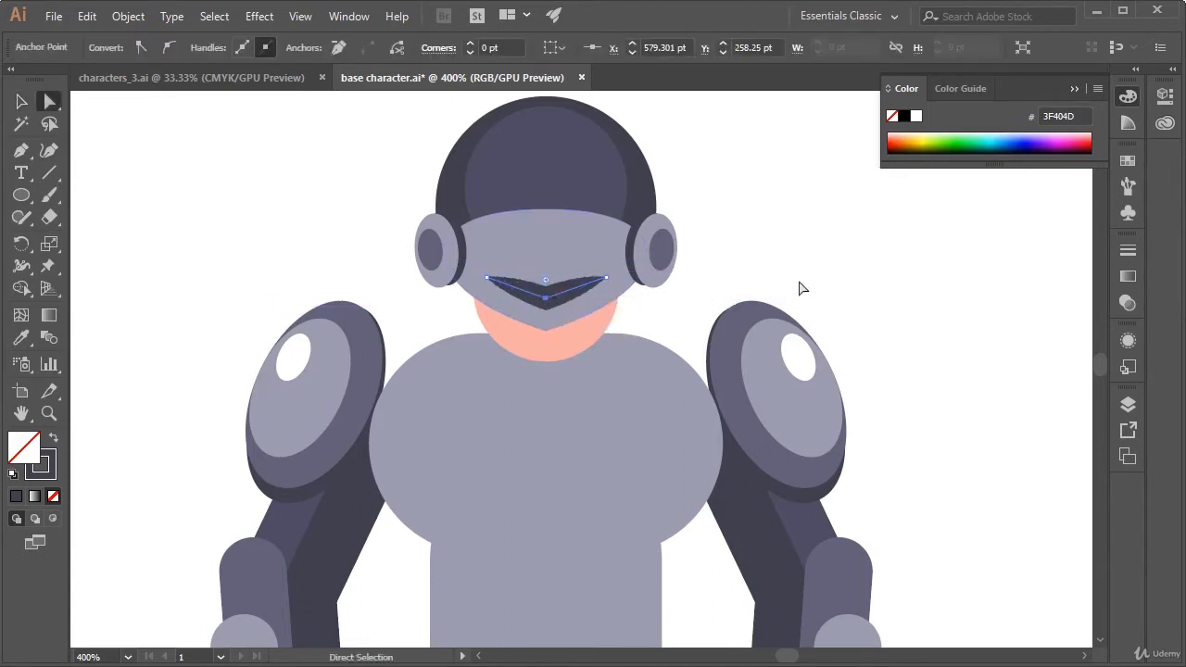
pyautogui.click(798, 283)
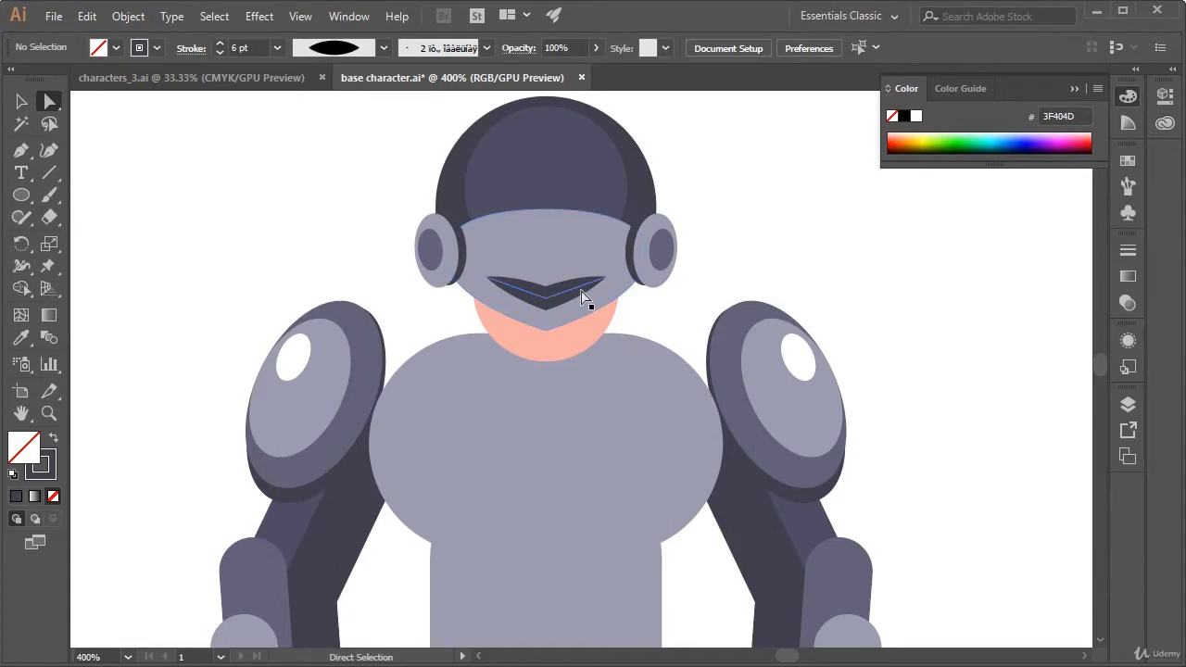
# Widen the V path by moving both end anchors outward about 3 pt and slightly up
pyautogui.moveTo(604, 277); pyautogui.dragTo(618, 273)
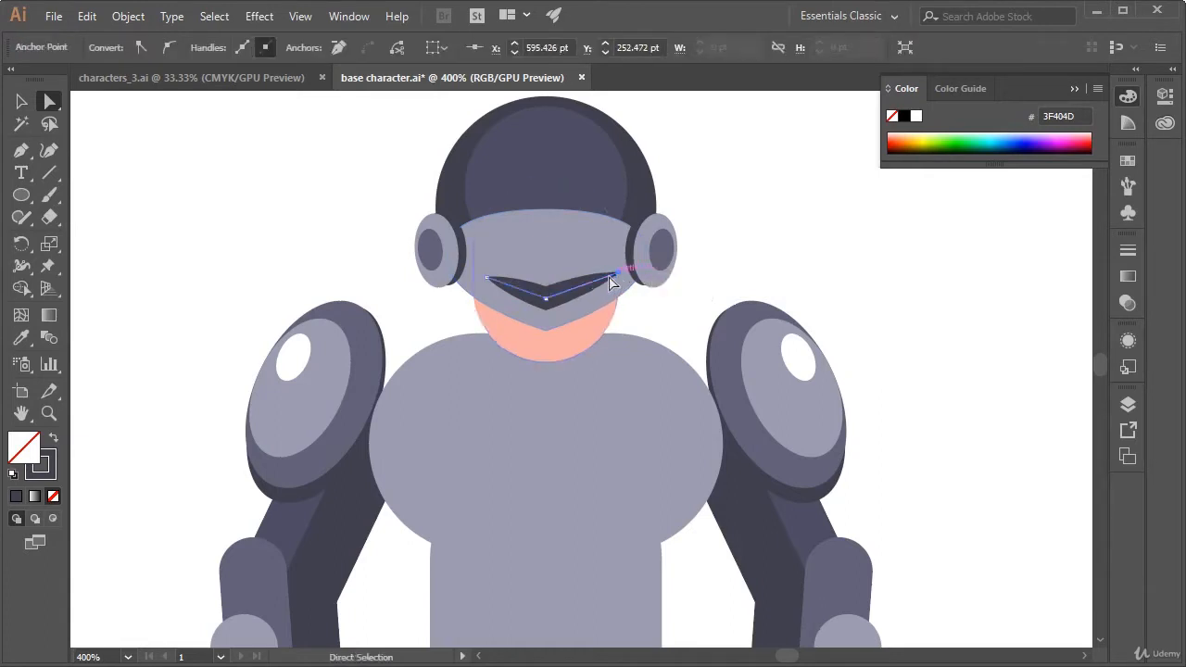
pyautogui.moveTo(487, 280); pyautogui.dragTo(474, 275)
pyautogui.click(830, 275)
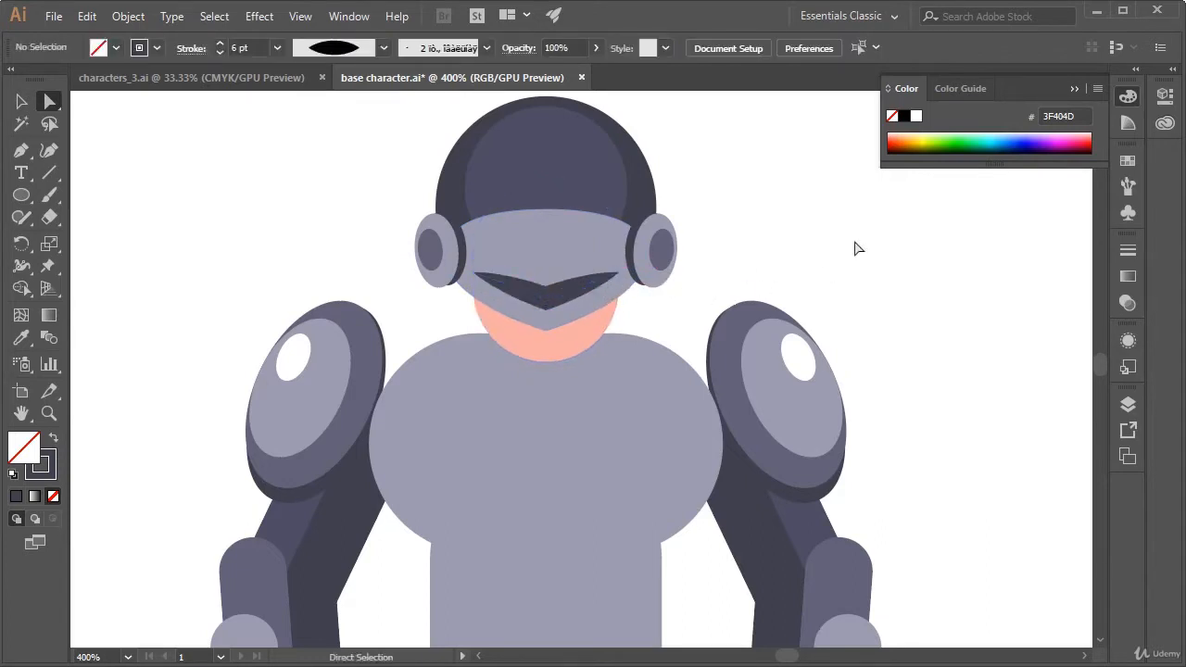
pyautogui.press('v')
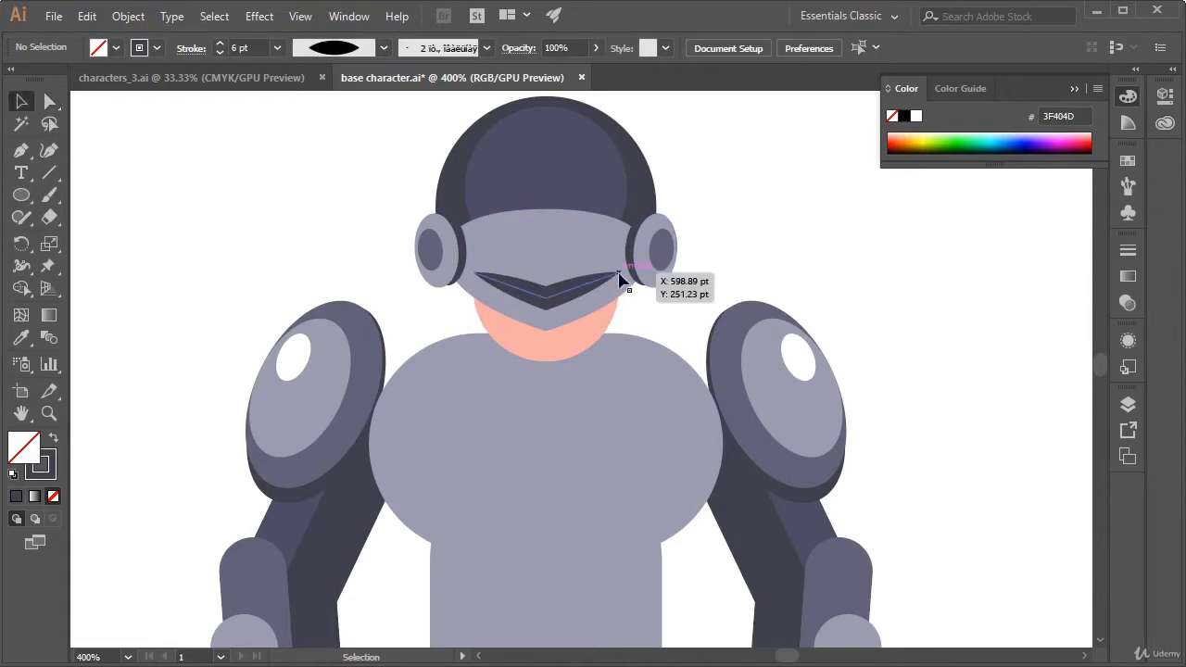
# Expand the appearance of the V path on the visor to turn its stroke into a filled shape
pyautogui.click(561, 292)
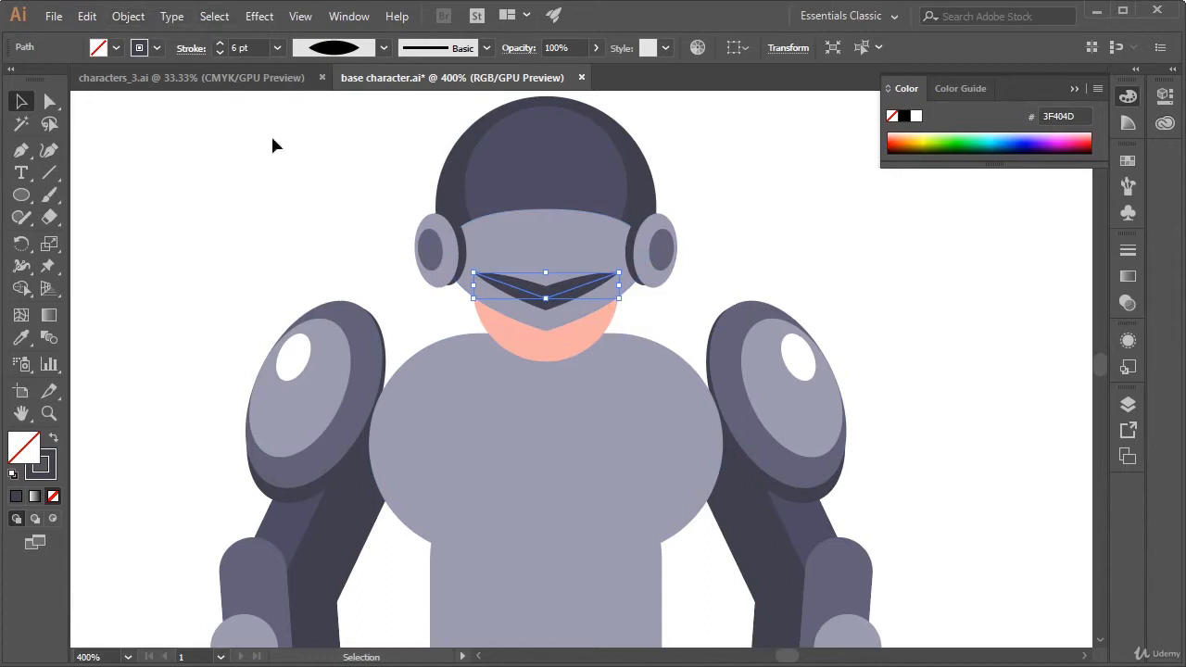
pyautogui.click(142, 20)
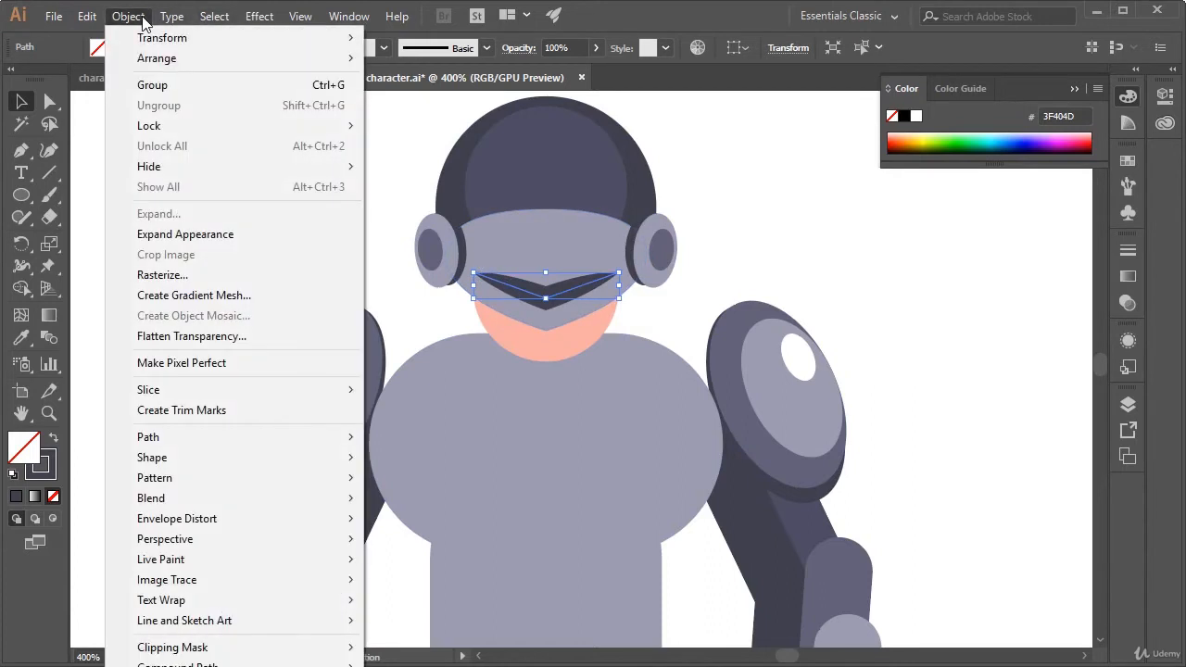
pyautogui.click(253, 233)
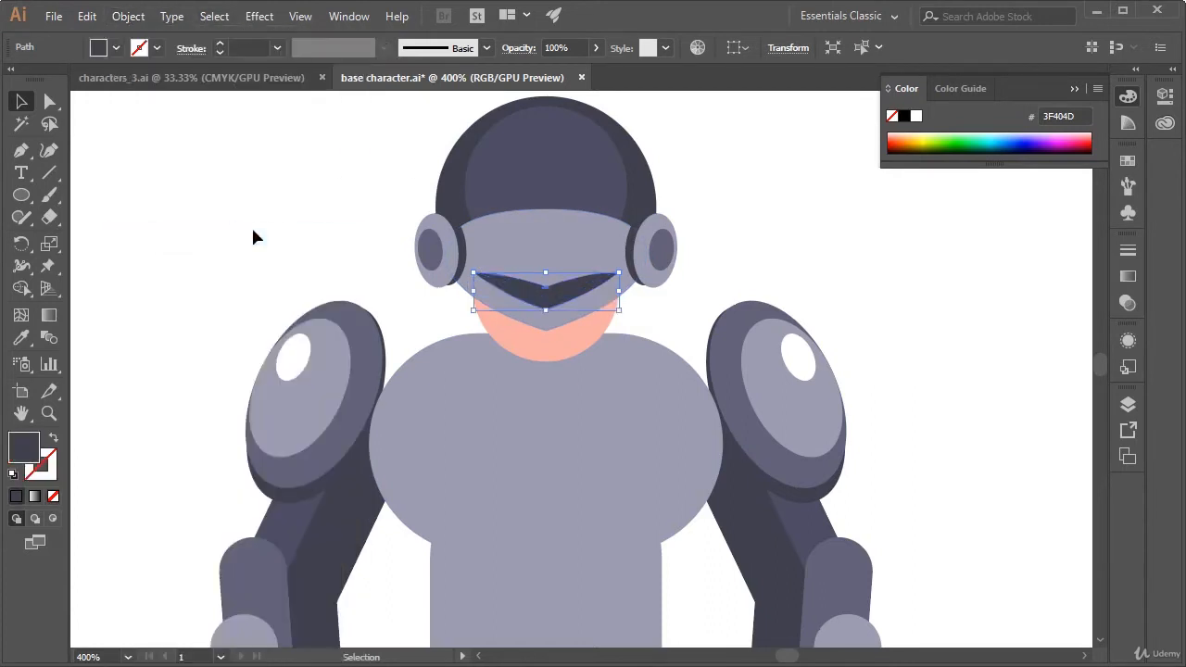
pyautogui.click(841, 230)
pyautogui.moveTo(578, 284); pyautogui.dragTo(801, 254)
pyautogui.hotkey('ctrl', 'z')
pyautogui.click(803, 299)
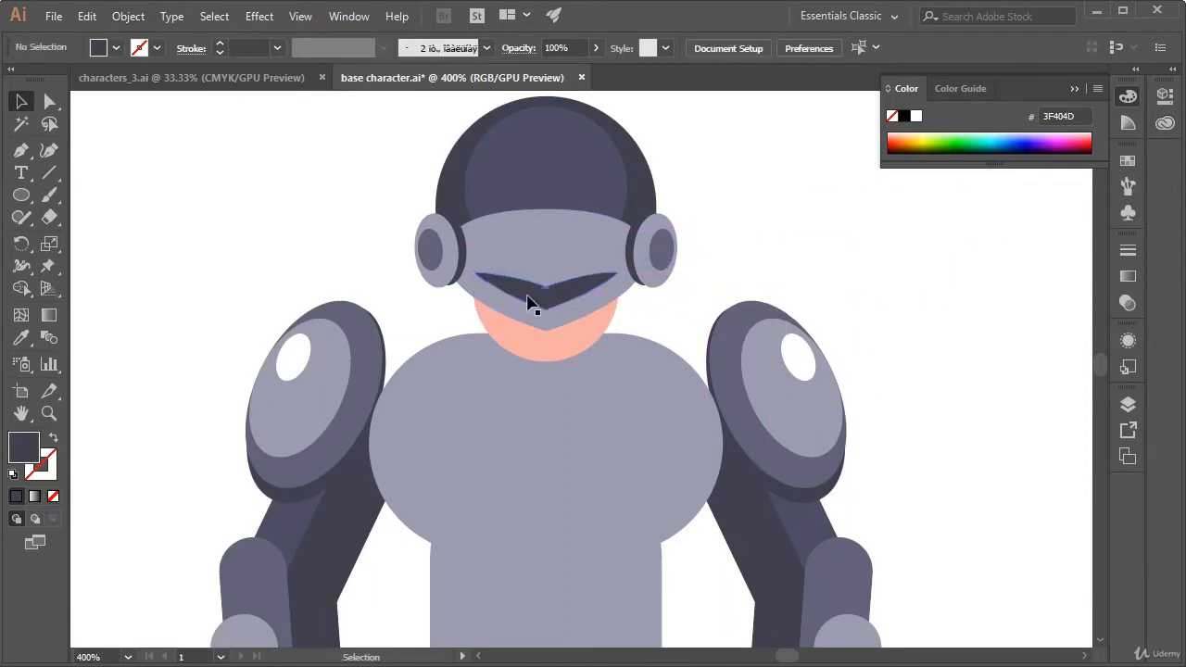
# Duplicate the dark V shape on the visor and place the copy in the empty area beside the helmet
pyautogui.click(545, 301)
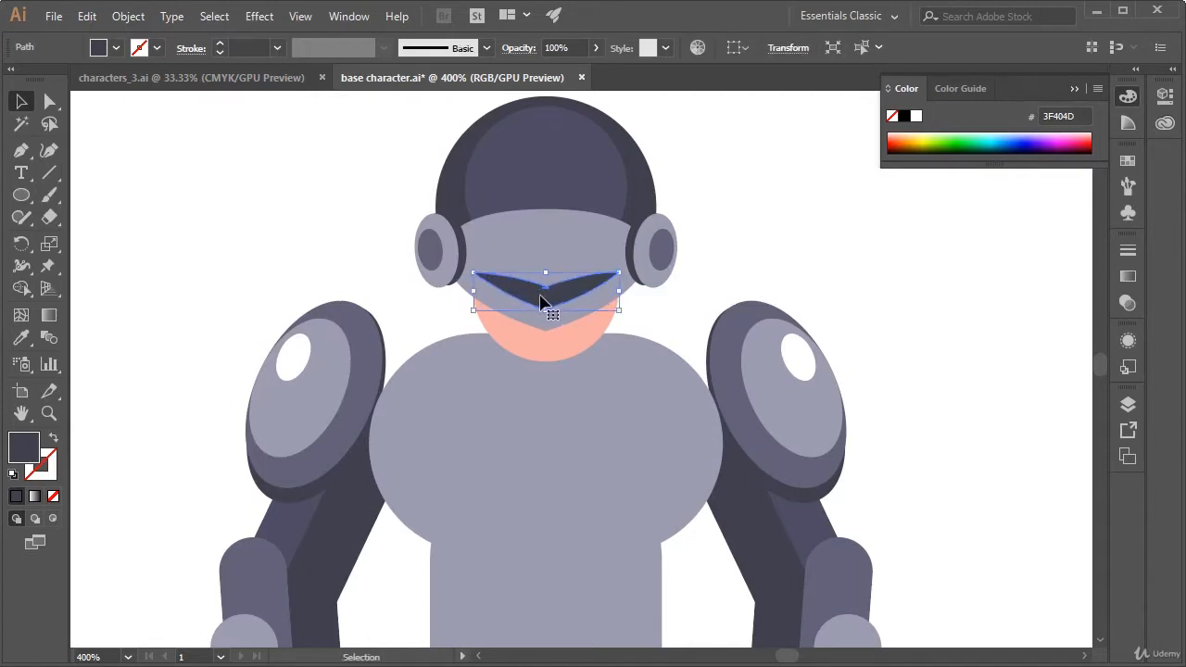
pyautogui.hotkey('ctrl', 'c')
pyautogui.hotkey('ctrl', 'v')
pyautogui.moveTo(577, 371); pyautogui.dragTo(813, 253)
pyautogui.click(733, 268)
# Fill the visor's original V shape with white and place the dark copy over it, offset slightly upward
pyautogui.click(559, 298)
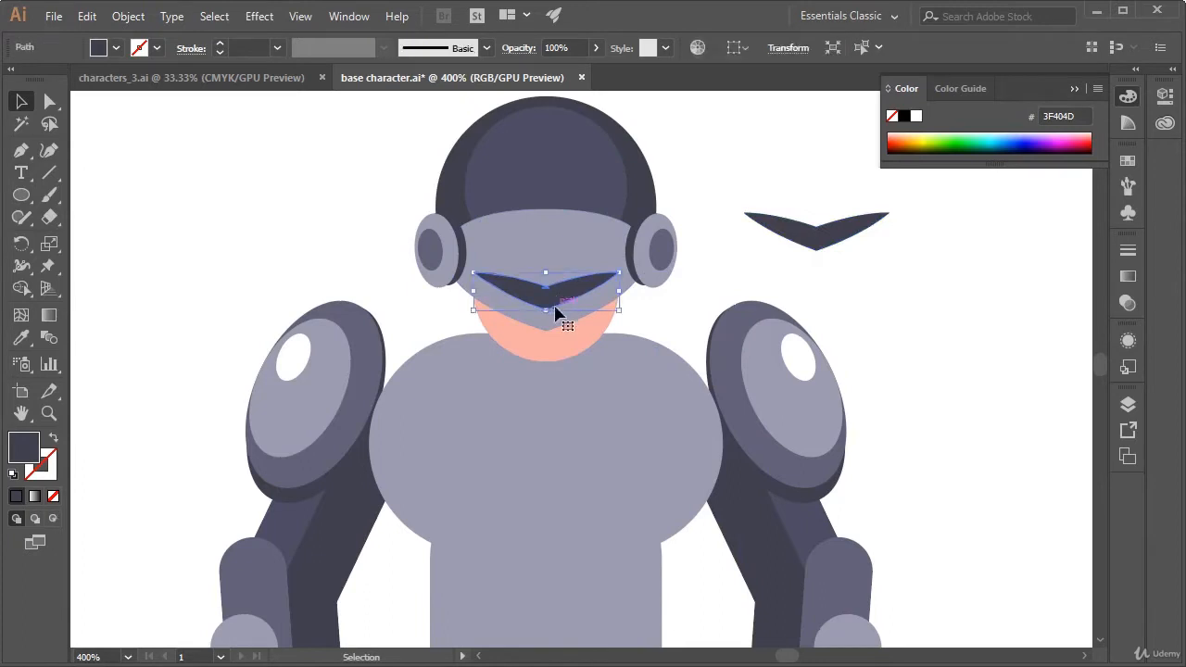
pyautogui.press('i')
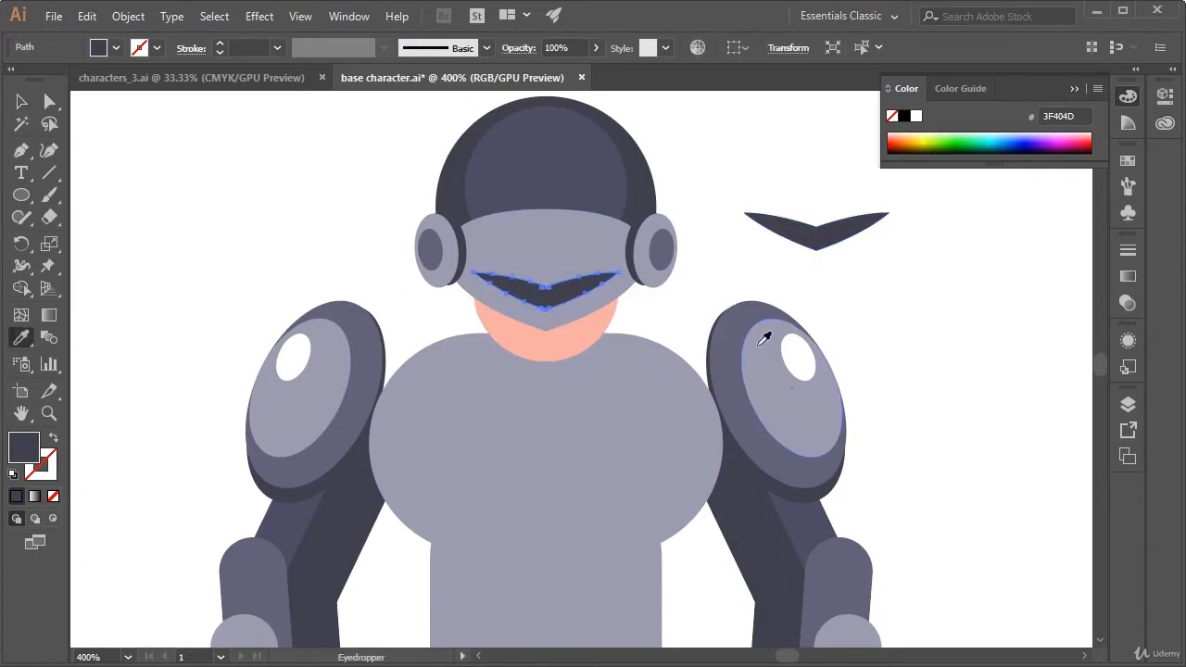
pyautogui.click(746, 291)
pyautogui.press('v')
pyautogui.click(800, 287)
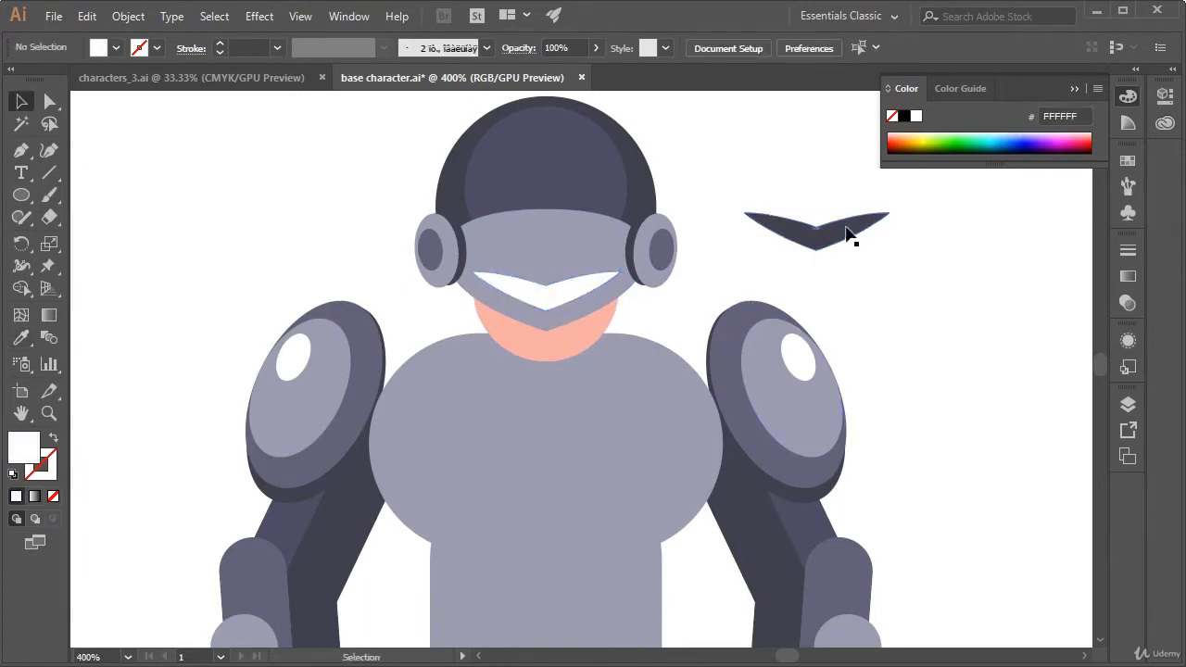
pyautogui.moveTo(847, 233); pyautogui.dragTo(575, 287)
pyautogui.click(786, 239)
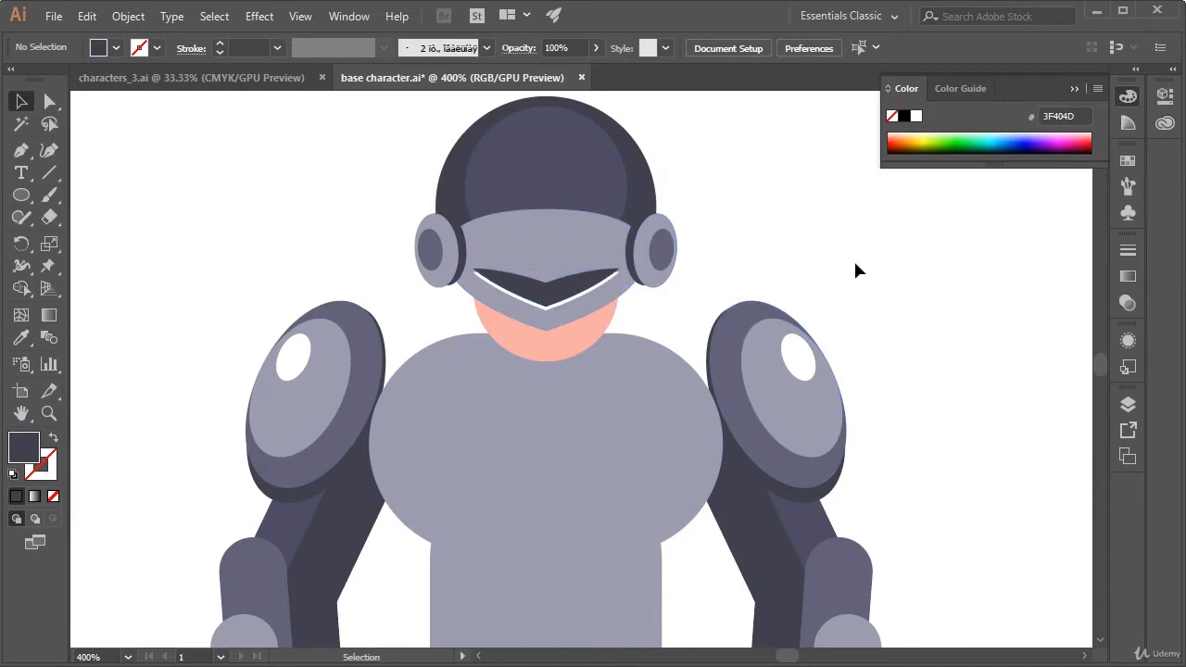
# Raise the left end anchor of the white V on the visor about 1 pt to meet the dark V's tip
pyautogui.hotkey('ctrl', '=')
pyautogui.hotkey('ctrl', '=')
pyautogui.hotkey('ctrl', '=')
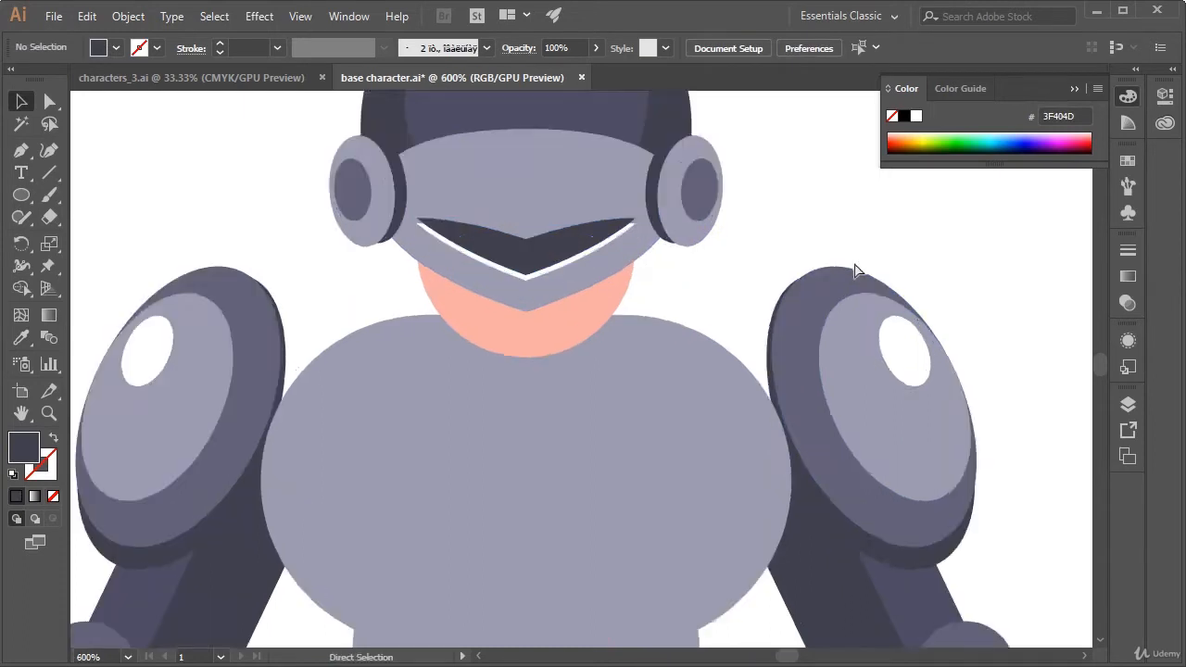
pyautogui.moveTo(761, 242); pyautogui.dragTo(930, 511)
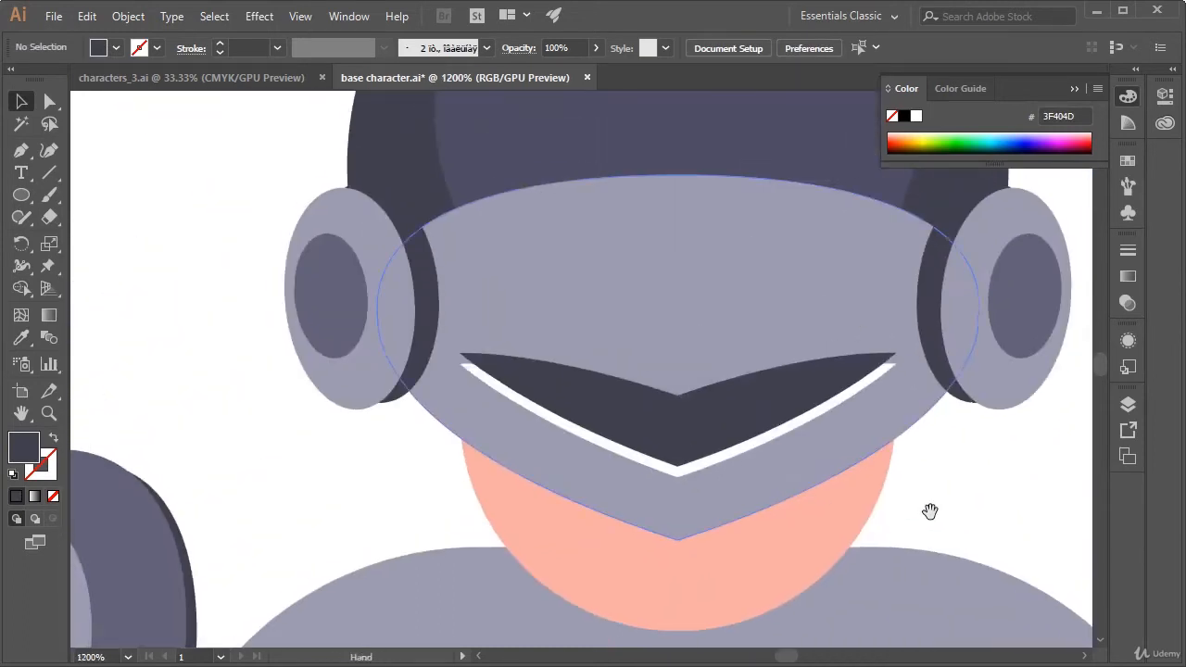
pyautogui.press('a')
pyautogui.click(466, 376)
pyautogui.click(463, 367)
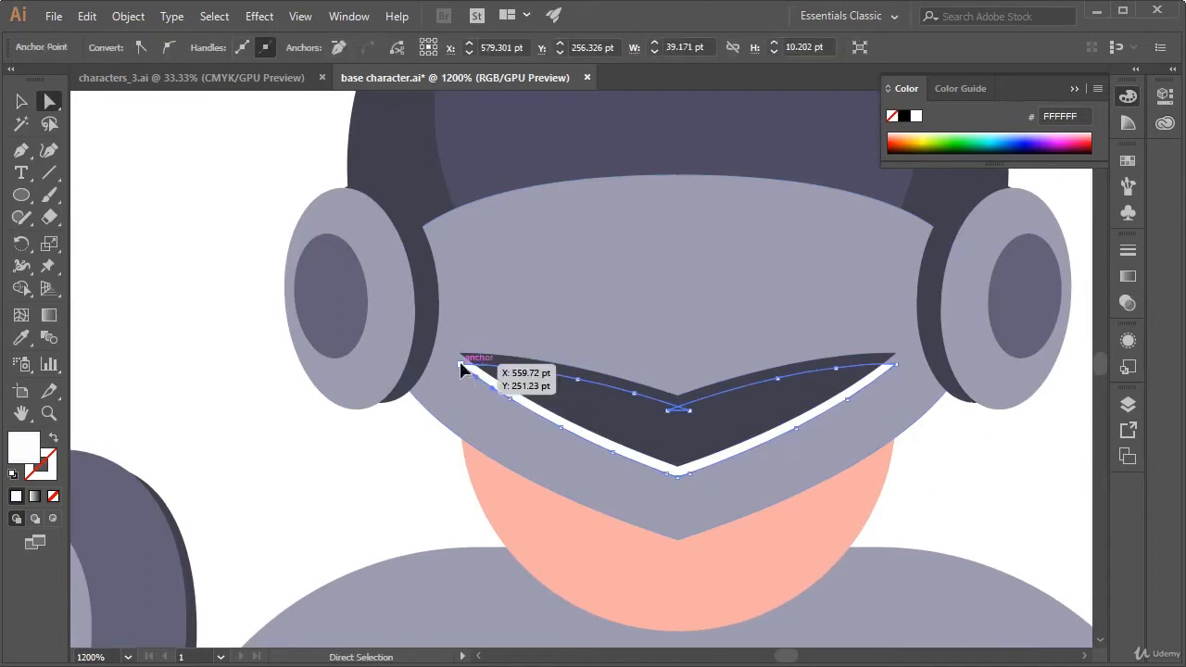
pyautogui.click(461, 367)
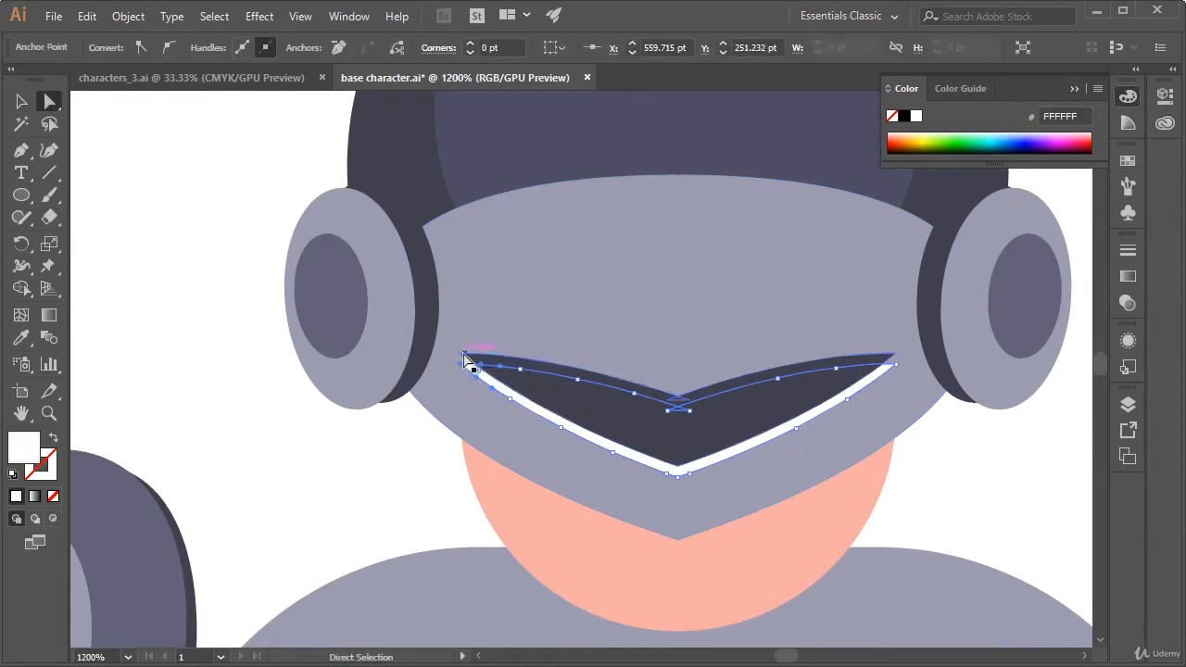
pyautogui.click(464, 368)
pyautogui.moveTo(462, 367); pyautogui.dragTo(460, 353)
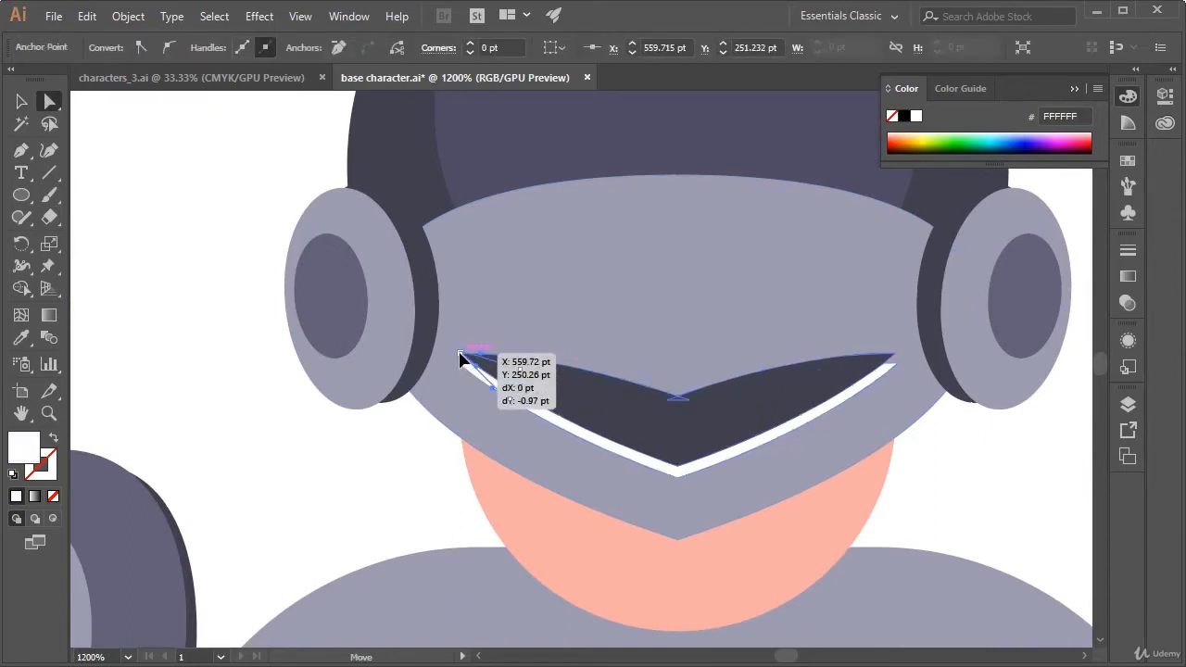
# Raise the white V's right end anchor about 1 pt to meet the dark V's right tip
pyautogui.click(895, 367)
pyautogui.moveTo(895, 373); pyautogui.dragTo(899, 358)
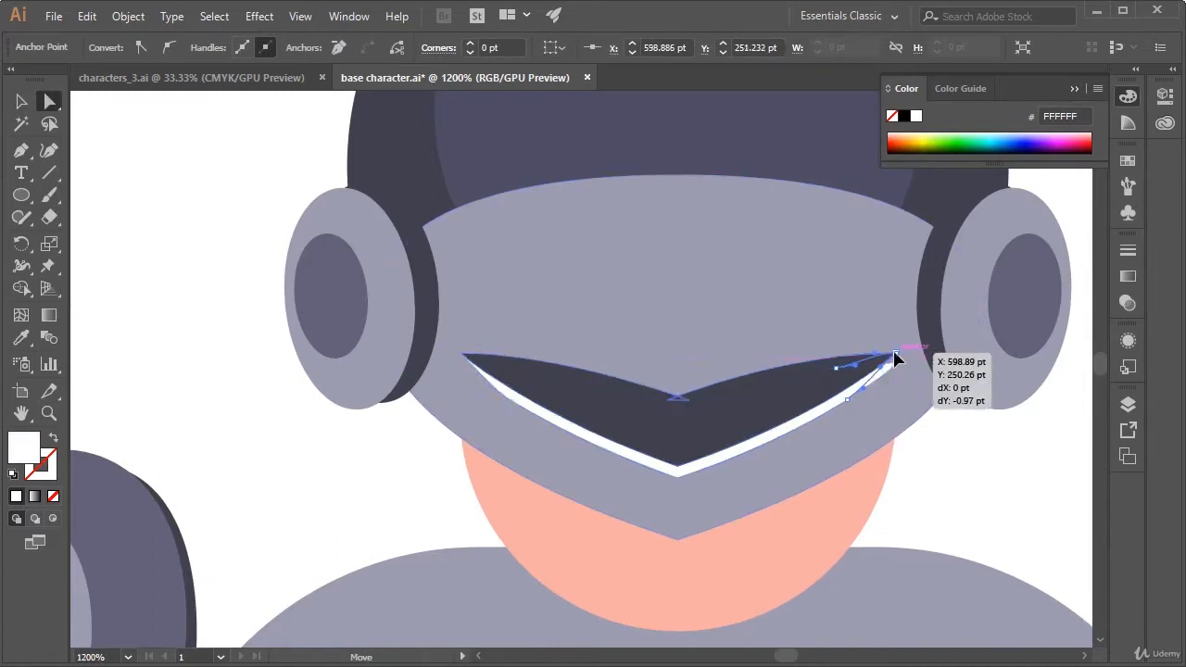
pyautogui.click(997, 452)
# Examine the finished visor detail close up and against the character's whole upper body
pyautogui.moveTo(1021, 448); pyautogui.dragTo(948, 353)
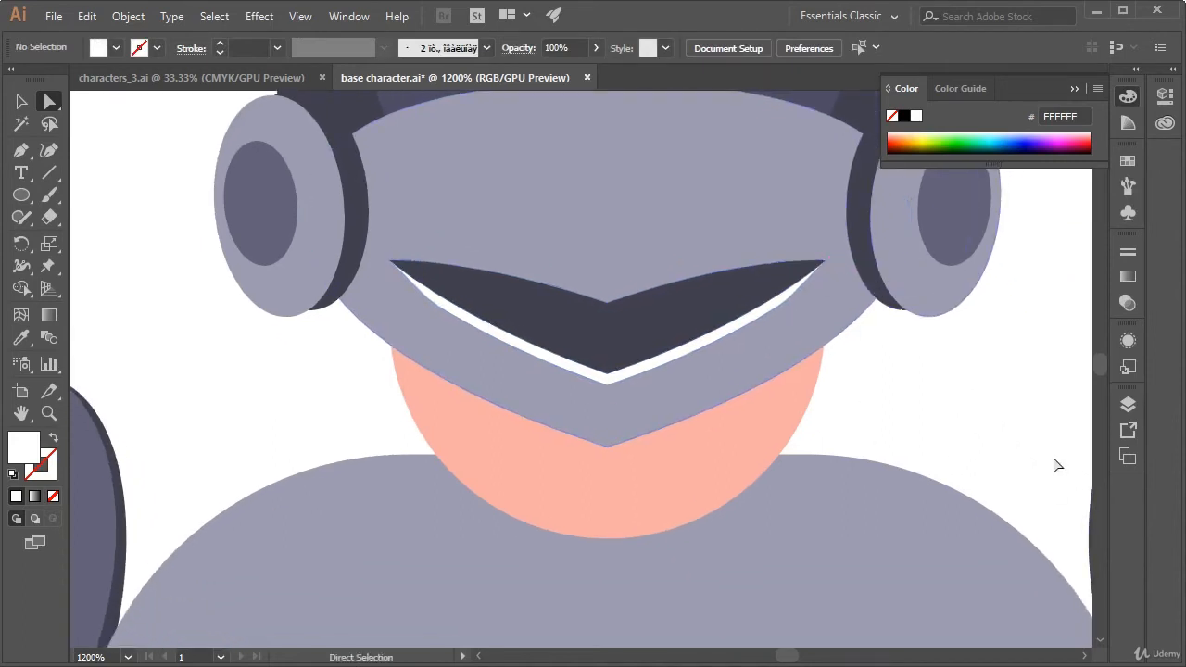
pyautogui.hotkey('ctrl', '-')
pyautogui.hotkey('ctrl', '-')
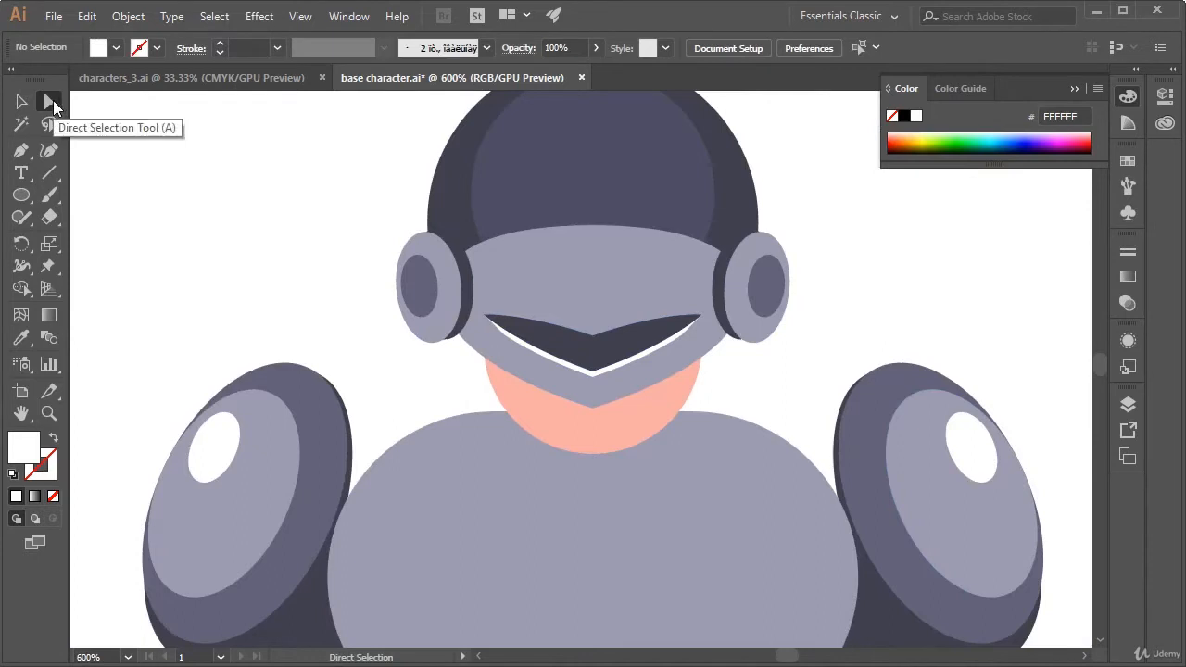
pyautogui.moveTo(820, 389); pyautogui.dragTo(815, 257)
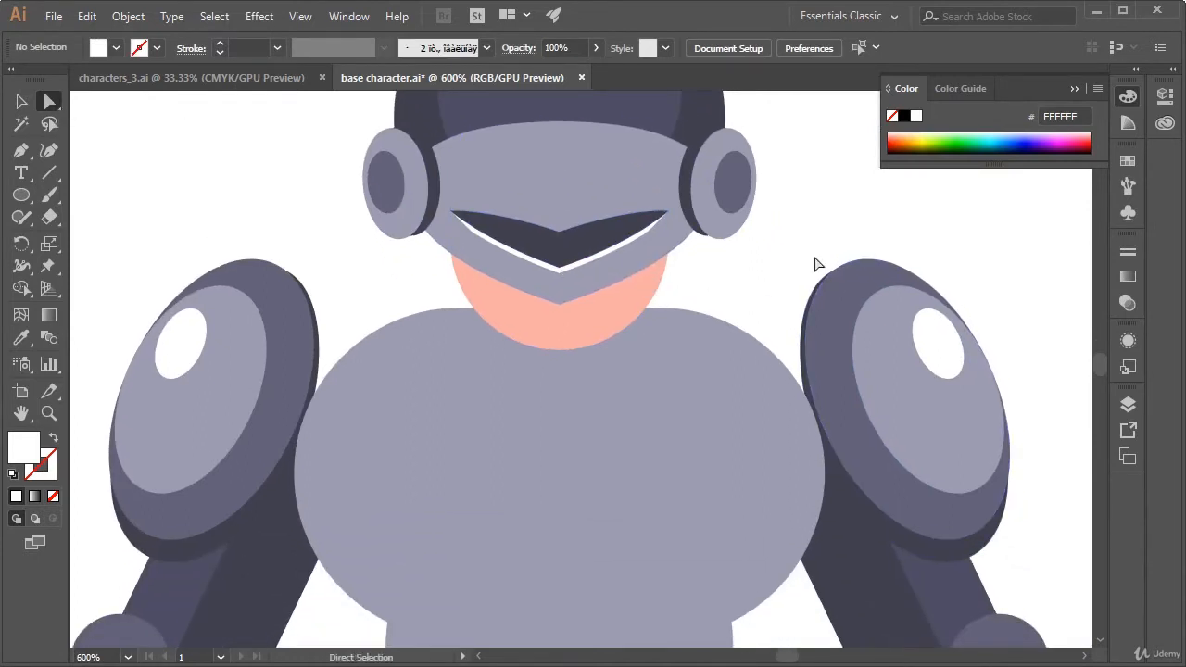
pyautogui.hotkey('ctrl', '+')
pyautogui.hotkey('ctrl', '-')
pyautogui.hotkey('ctrl', '-')
pyautogui.hotkey('ctrl', '-')
pyautogui.hotkey('ctrl', '-')
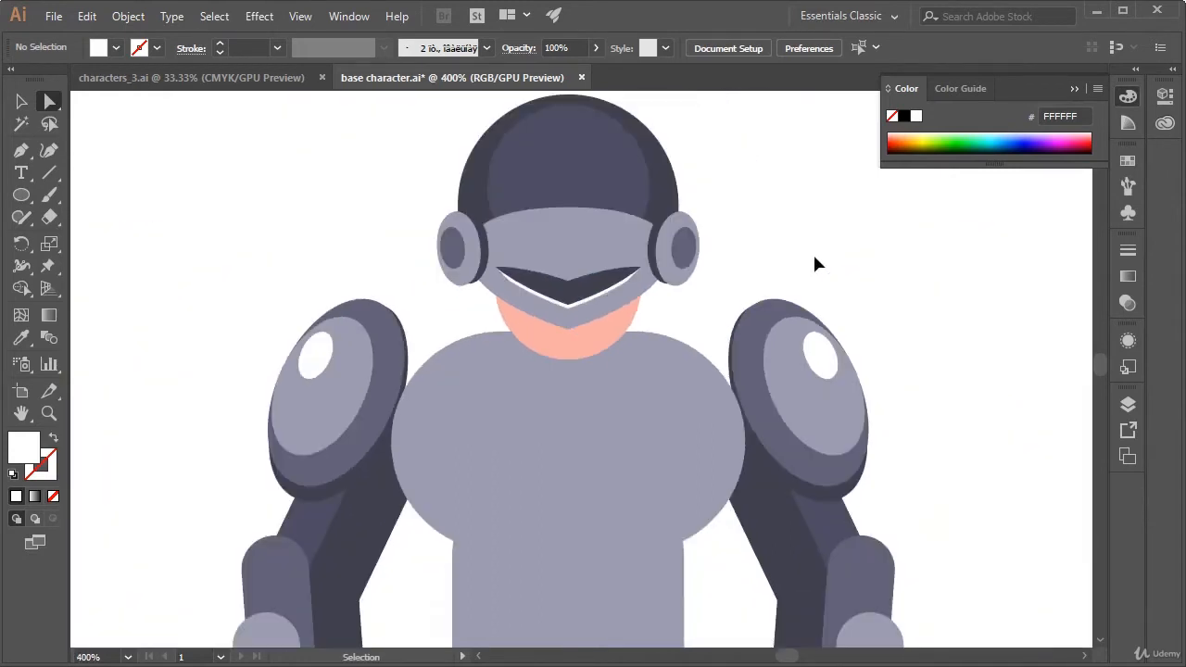
pyautogui.moveTo(691, 318); pyautogui.dragTo(707, 291)
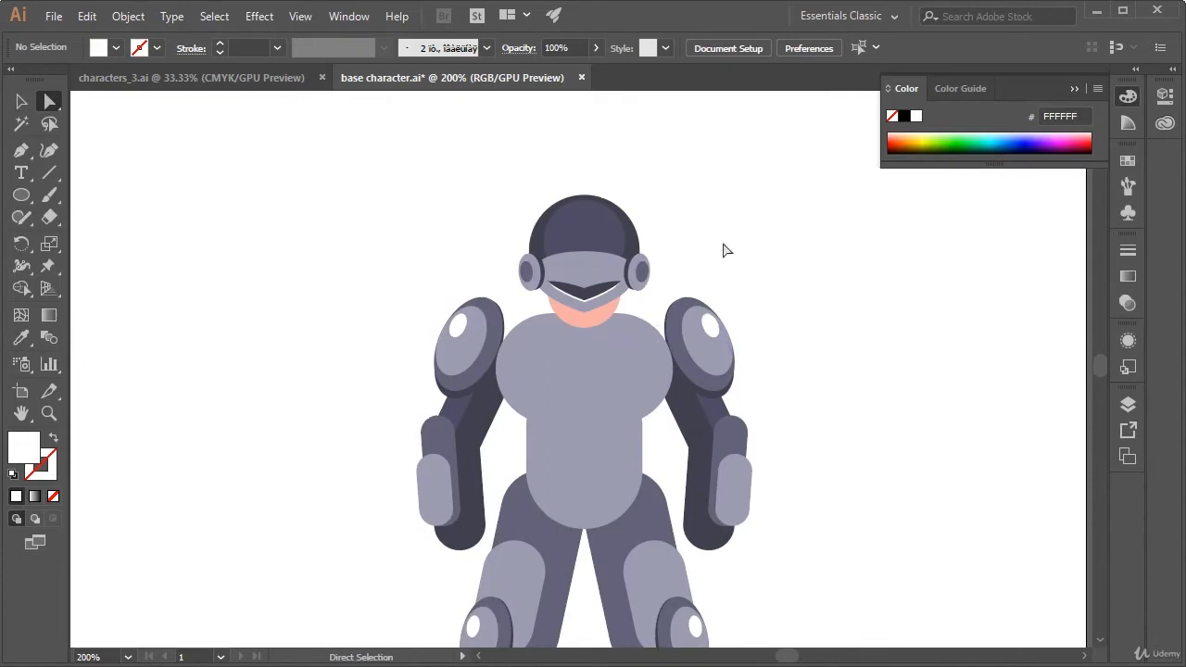
# Draw a narrow upright rounded rectangle as a crest on top of the helmet and fill it with the grey-purple swatch 626179
pyautogui.click(18, 199)
pyautogui.click(121, 217)
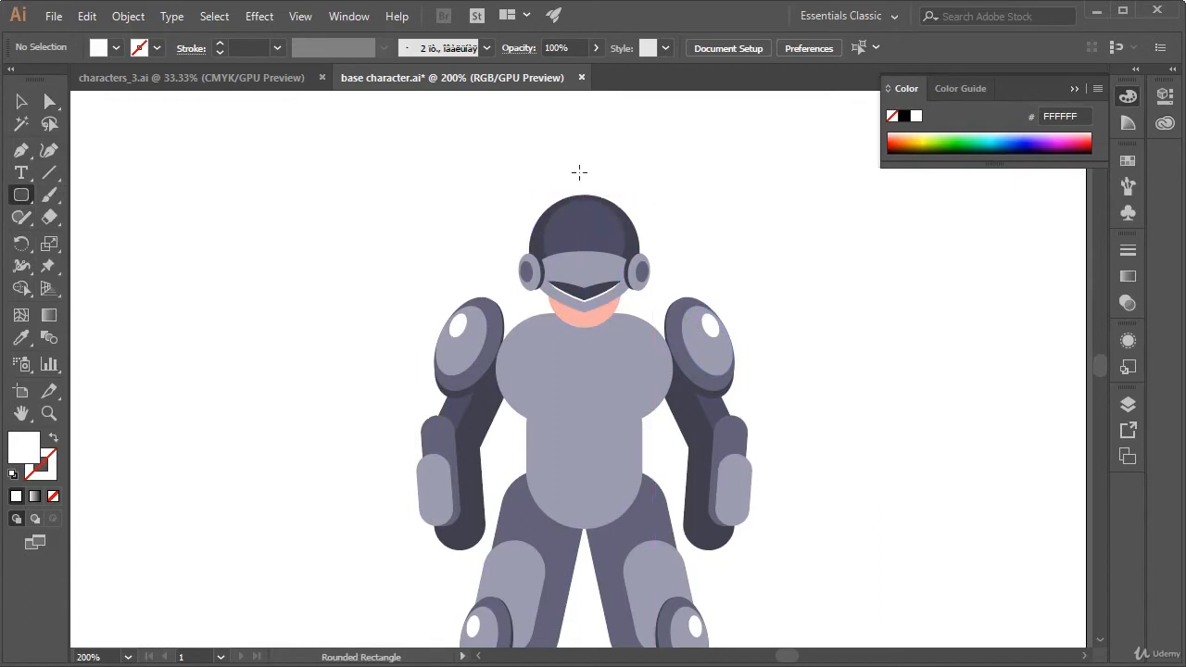
pyautogui.moveTo(579, 171); pyautogui.dragTo(600, 220)
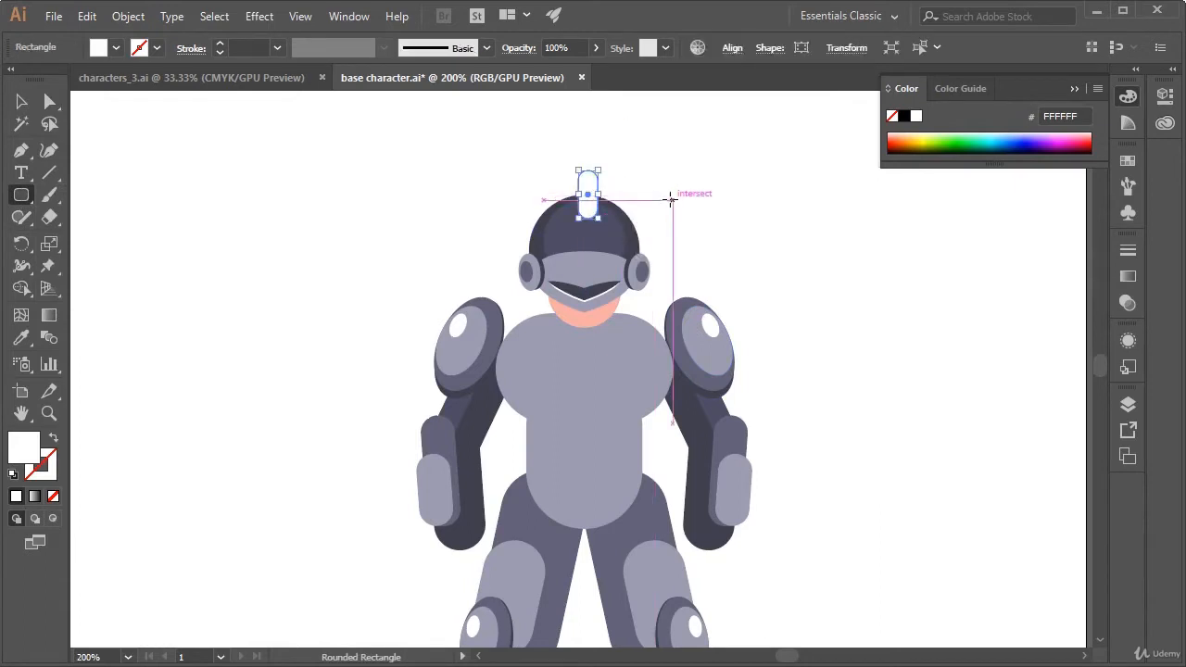
pyautogui.press('i')
pyautogui.moveTo(455, 222); pyautogui.dragTo(613, 332)
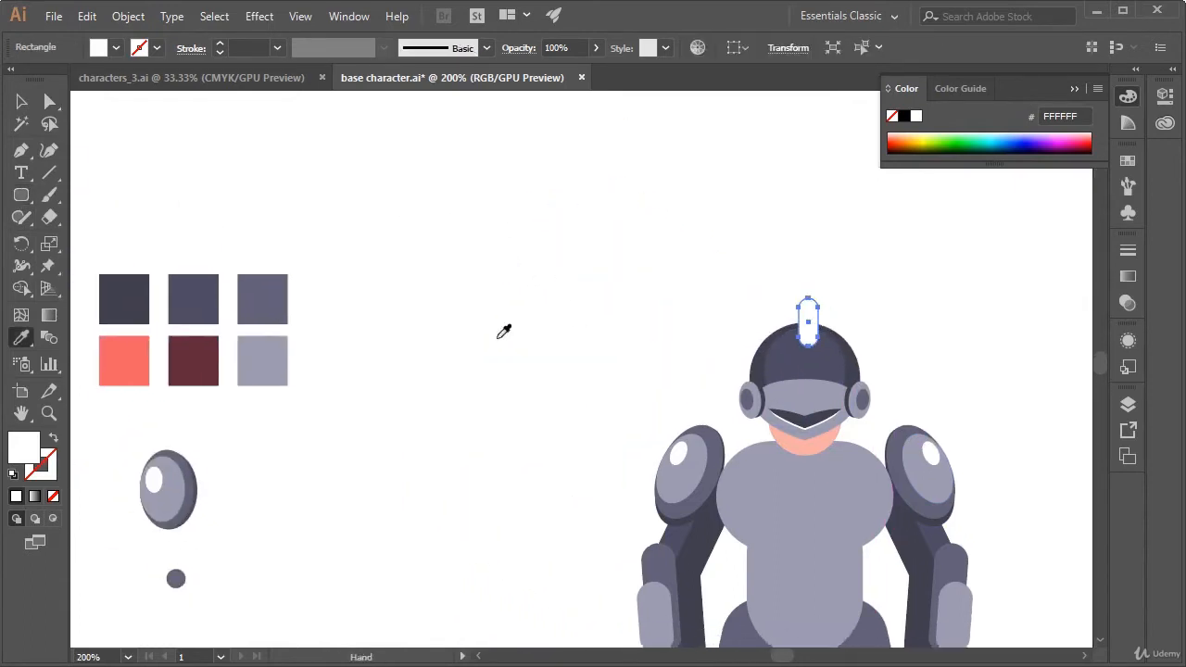
pyautogui.click(193, 289)
pyautogui.click(280, 301)
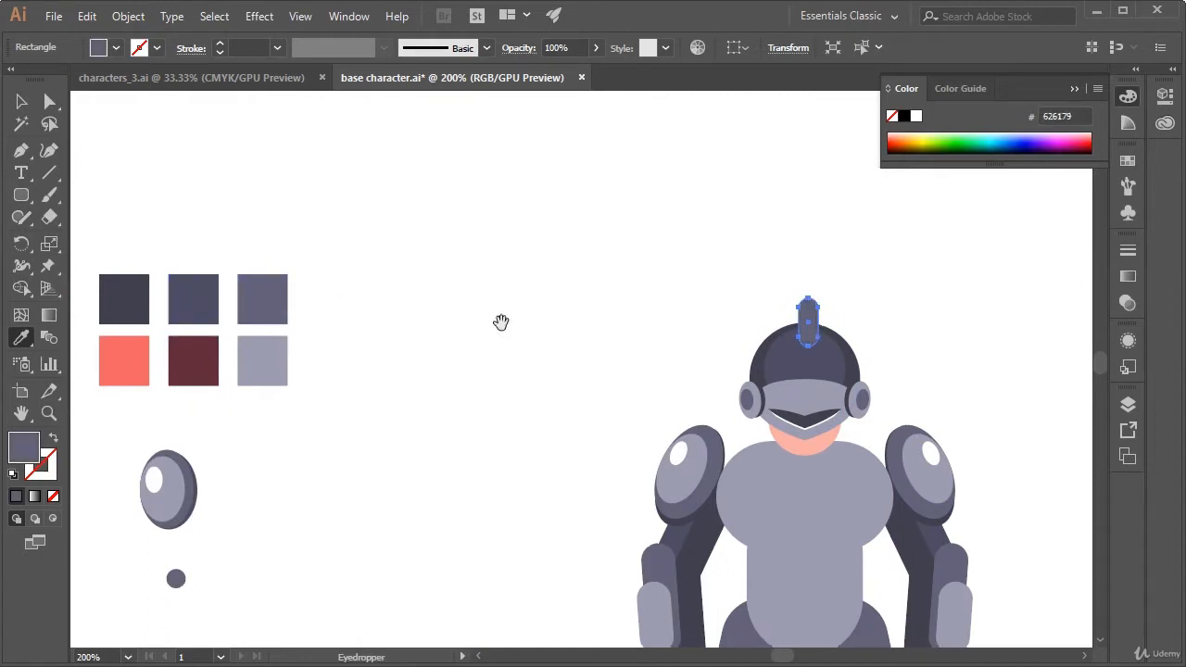
# Shift the crest slightly sideways so it is centred on top of the helmet
pyautogui.moveTo(500, 323); pyautogui.dragTo(353, 304)
pyautogui.press('v')
pyautogui.click(528, 312)
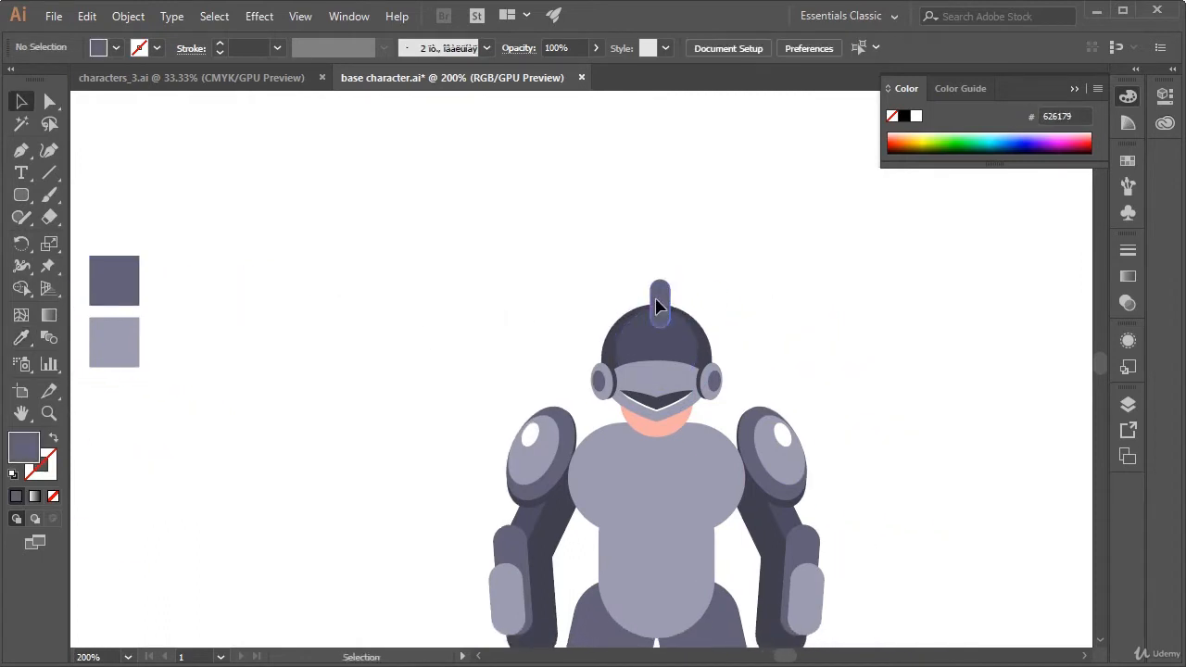
pyautogui.moveTo(655, 308); pyautogui.dragTo(651, 308)
pyautogui.click(742, 270)
pyautogui.click(661, 319)
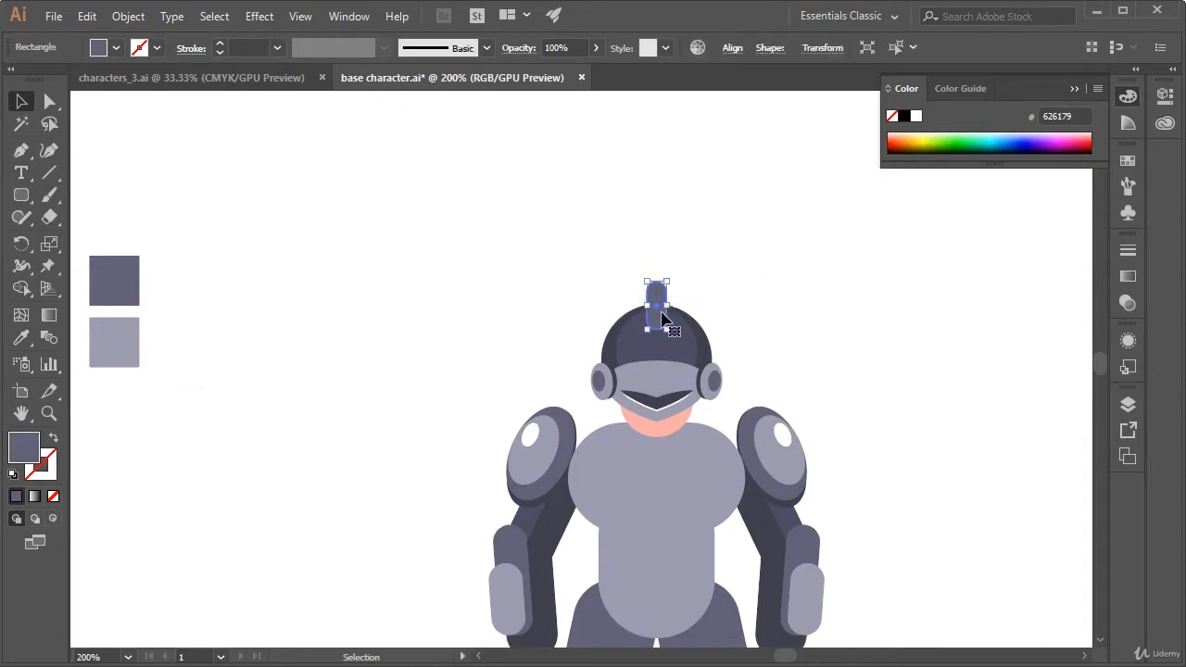
pyautogui.click(718, 288)
pyautogui.click(658, 317)
# Move the small grey-purple circle from below the colour swatches to the empty area beside the character
pyautogui.moveTo(463, 331); pyautogui.dragTo(628, 240)
pyautogui.moveTo(254, 451); pyautogui.dragTo(832, 159)
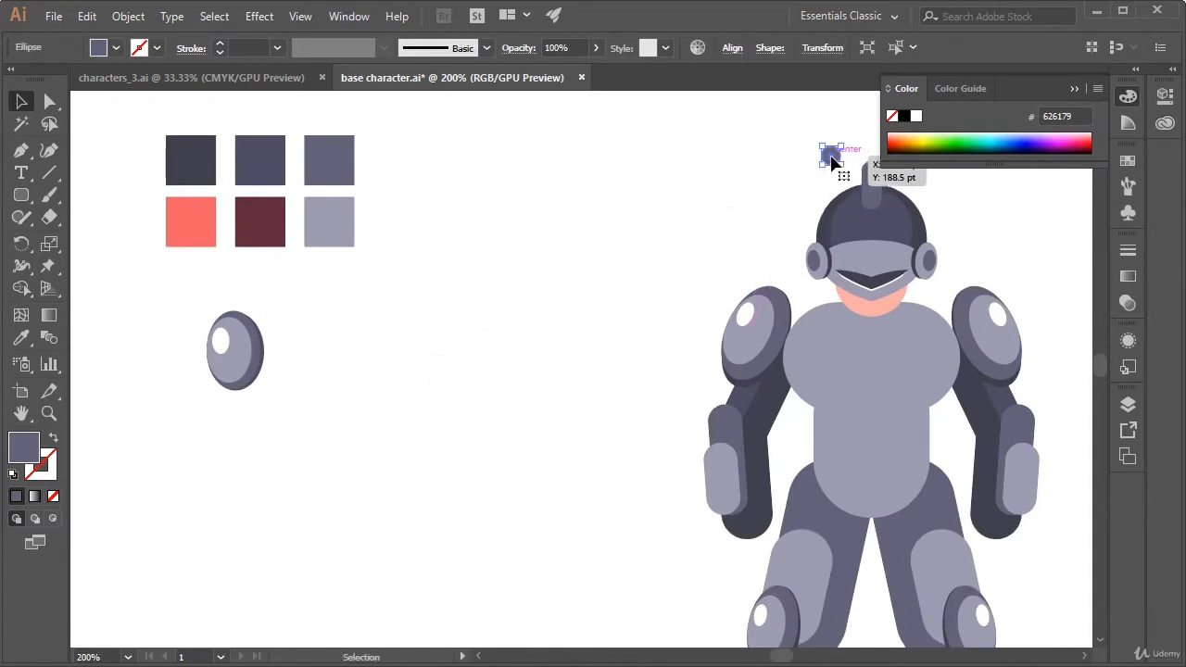
pyautogui.moveTo(748, 168); pyautogui.dragTo(518, 237)
pyautogui.moveTo(596, 191); pyautogui.dragTo(339, 336)
# Enlarge the helmet crest slightly together with the small circle and centre the crest on the helmet
pyautogui.click(726, 229)
pyautogui.click(786, 199)
pyautogui.moveTo(652, 248); pyautogui.dragTo(642, 252)
pyautogui.click(726, 225)
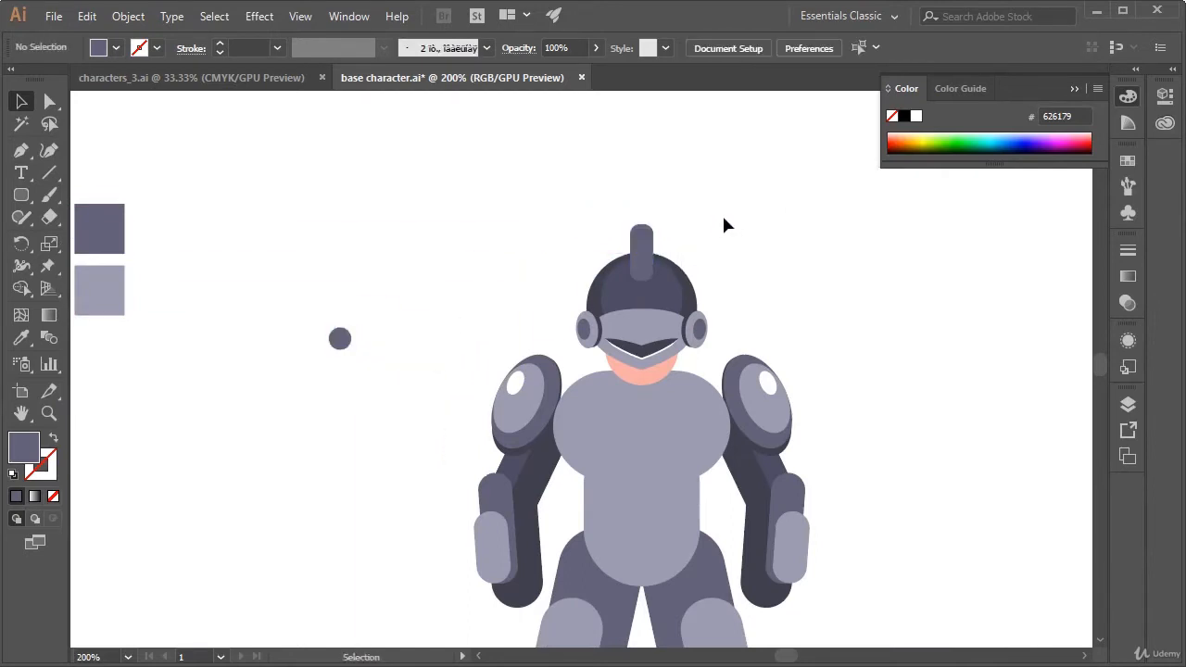
# Draw a smaller rounded rectangle over the crest's upper part as a highlight and fill it with the visor's light grey 9C9BAF
pyautogui.click(22, 195)
pyautogui.hotkey('ctrl', '+')
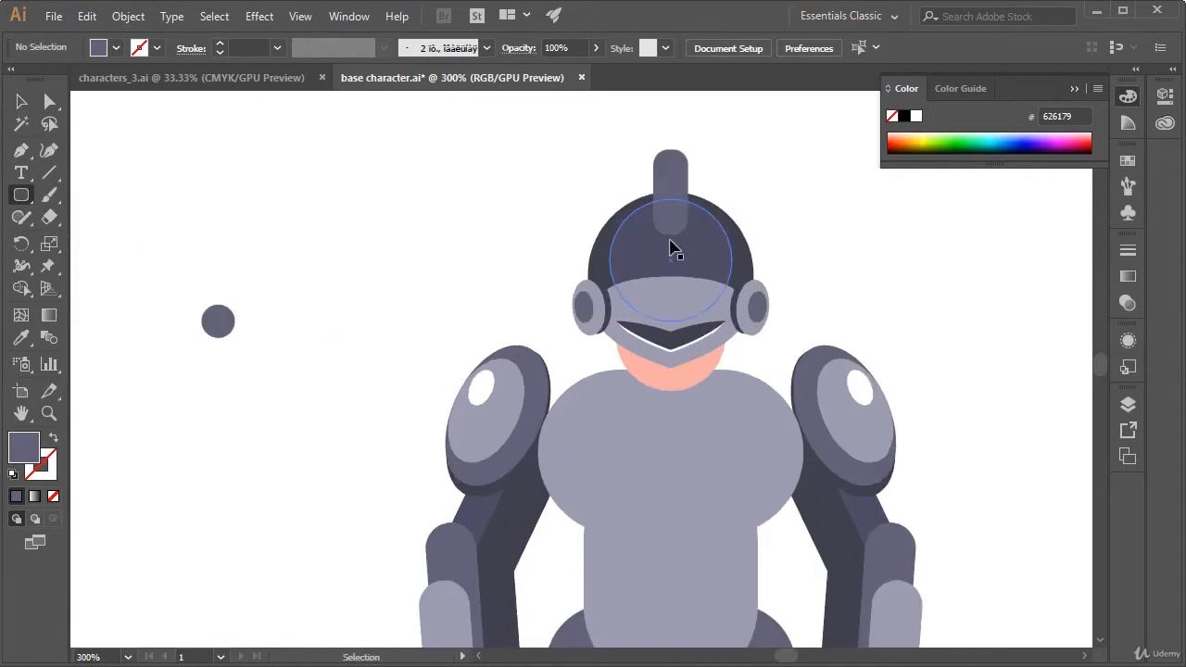
pyautogui.moveTo(670, 238); pyautogui.dragTo(638, 301)
pyautogui.moveTo(624, 214); pyautogui.dragTo(656, 268)
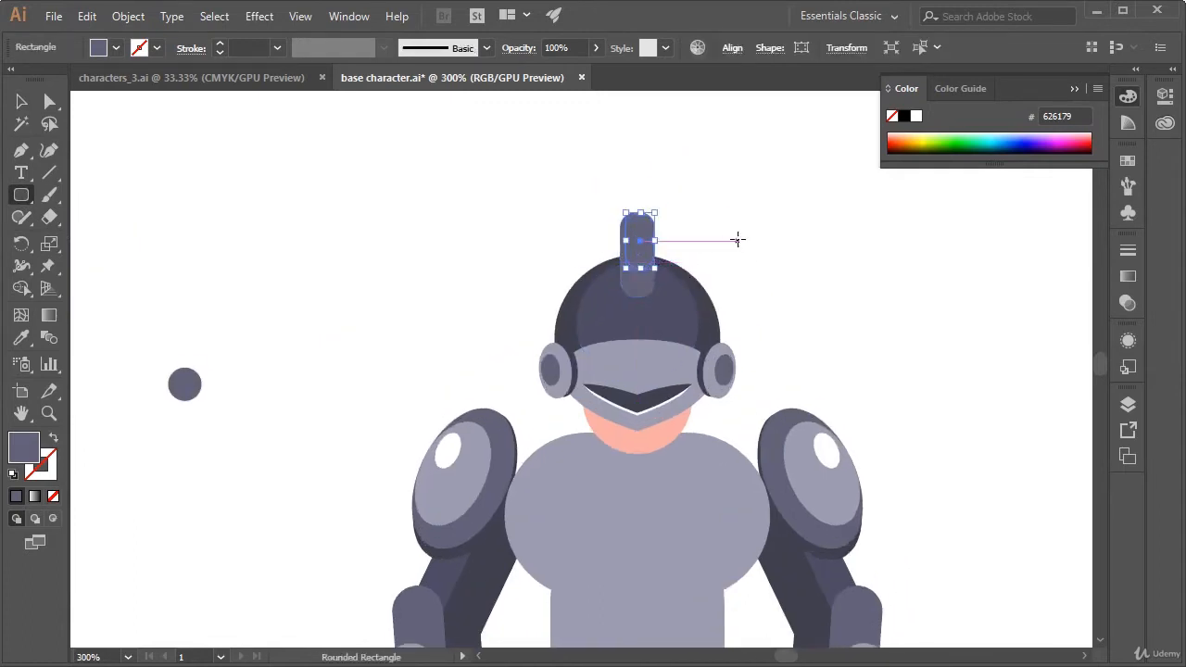
pyautogui.press('i')
pyautogui.click(669, 360)
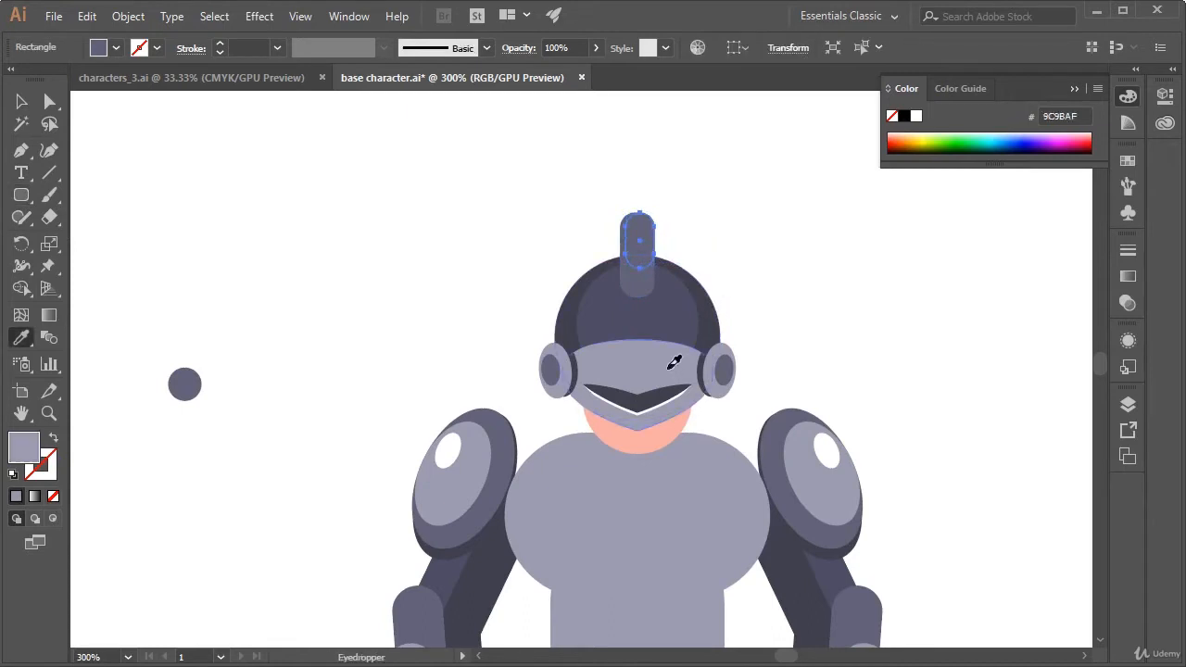
# Align the light highlight and the crest behind it on their horizontal centres
pyautogui.press('v')
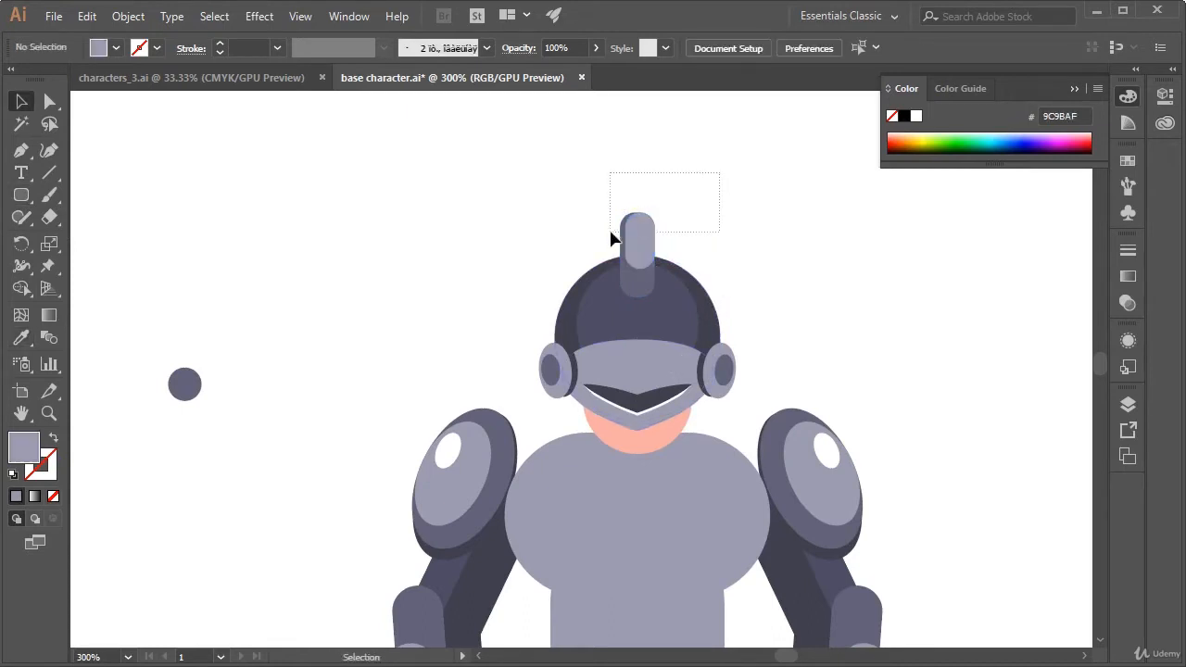
pyautogui.moveTo(611, 239); pyautogui.dragTo(613, 243)
pyautogui.click(732, 48)
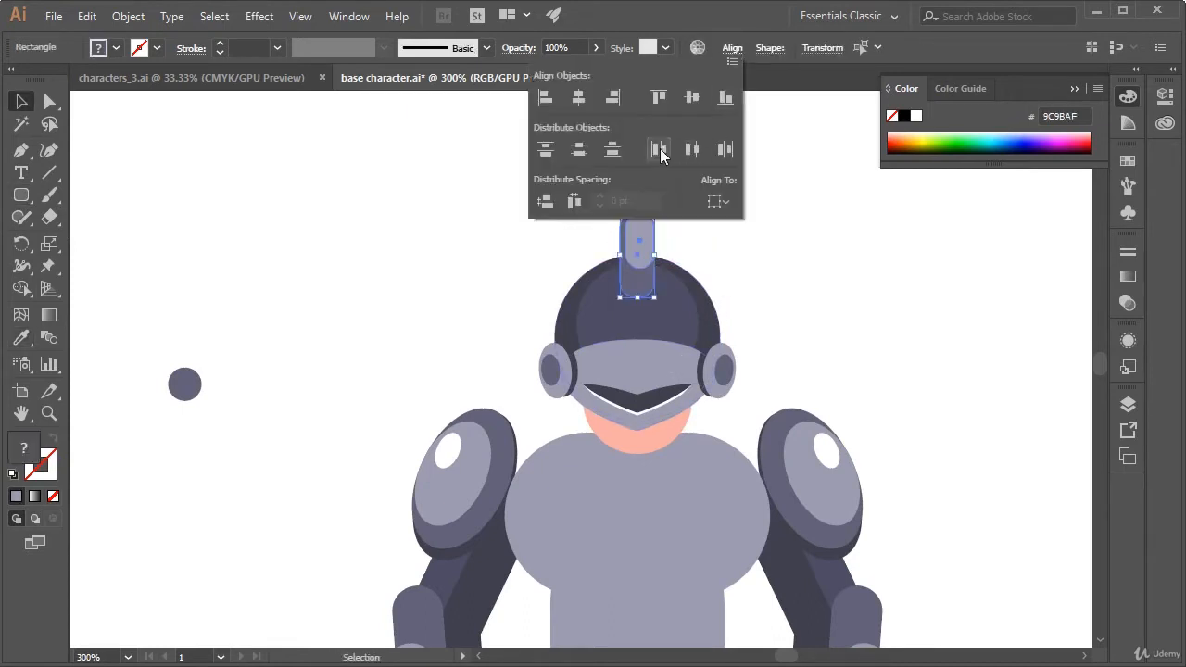
pyautogui.click(558, 99)
pyautogui.click(779, 229)
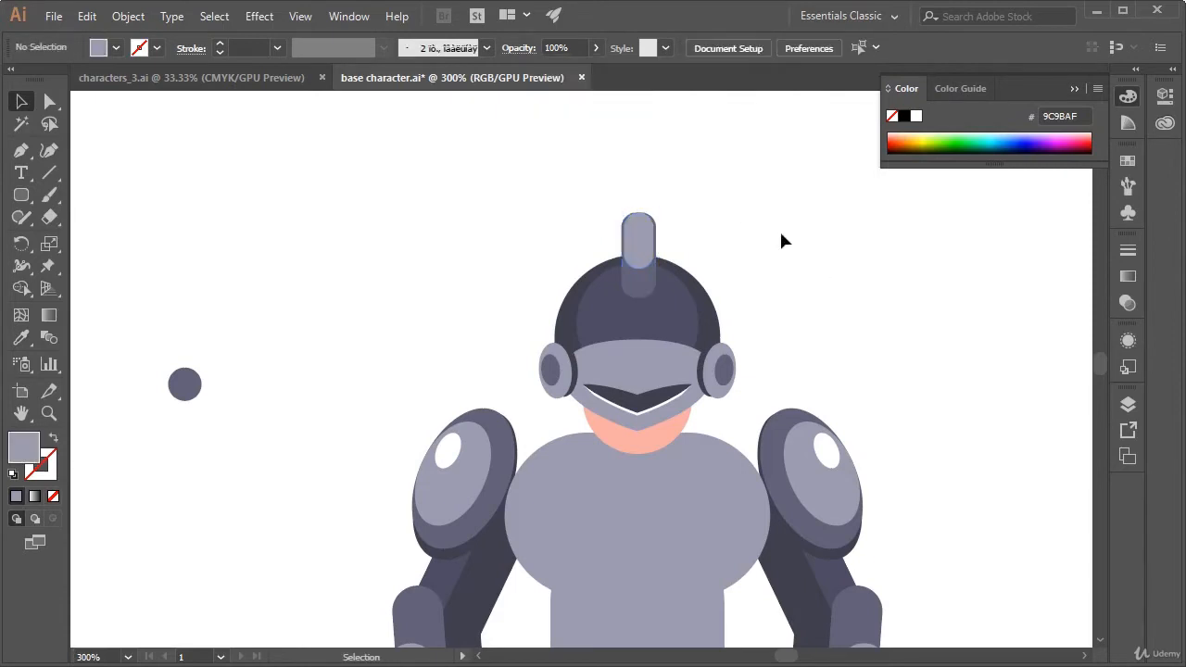
# Move the small circle nearer the helmet, narrow the highlight together with it, and place the highlight centred on the crest's top end
pyautogui.click(648, 260)
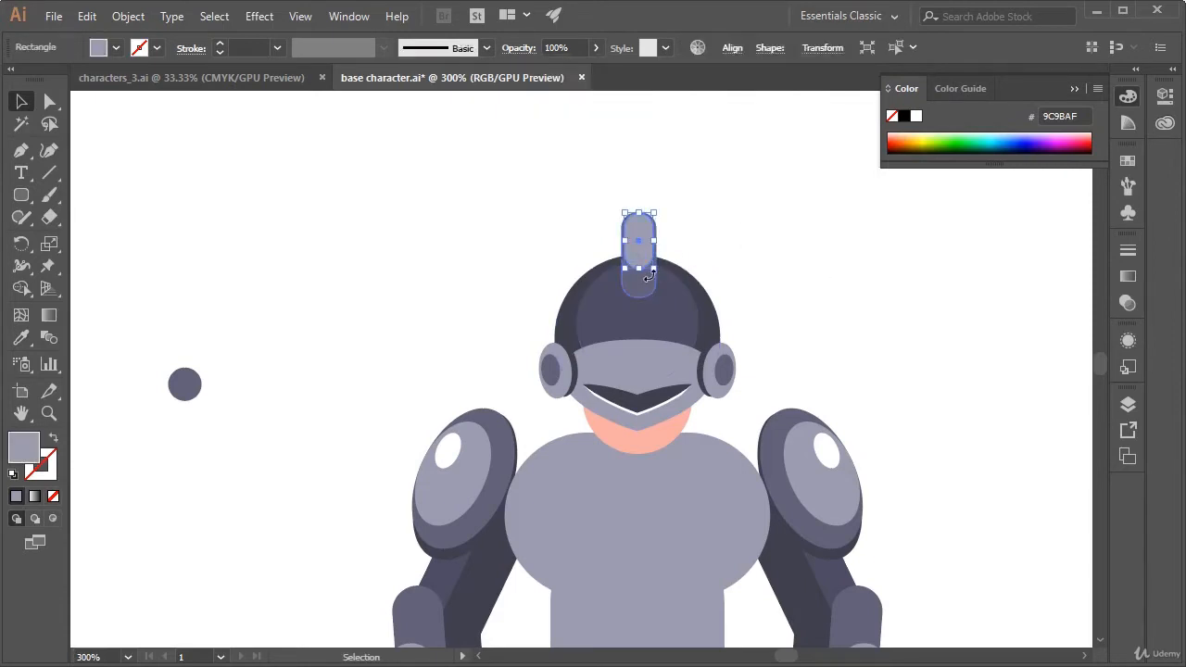
pyautogui.moveTo(653, 271)
pyautogui.mouseDown()
pyautogui.moveTo(649, 259)
pyautogui.moveTo(650, 274)
pyautogui.mouseUp()
pyautogui.hotkey('ctrl', 'shift', 'a')
pyautogui.moveTo(193, 383); pyautogui.dragTo(448, 259)
pyautogui.keyDown('shift'); pyautogui.click(637, 243); pyautogui.keyUp('shift')
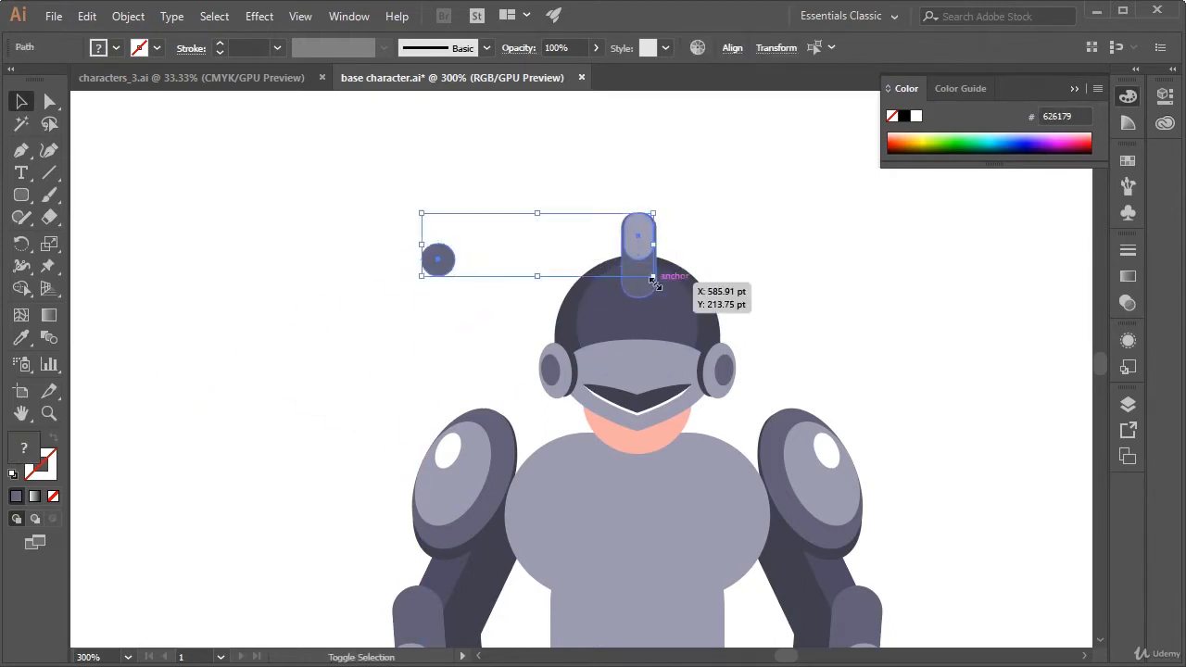
pyautogui.moveTo(654, 279); pyautogui.dragTo(645, 269)
pyautogui.click(772, 223)
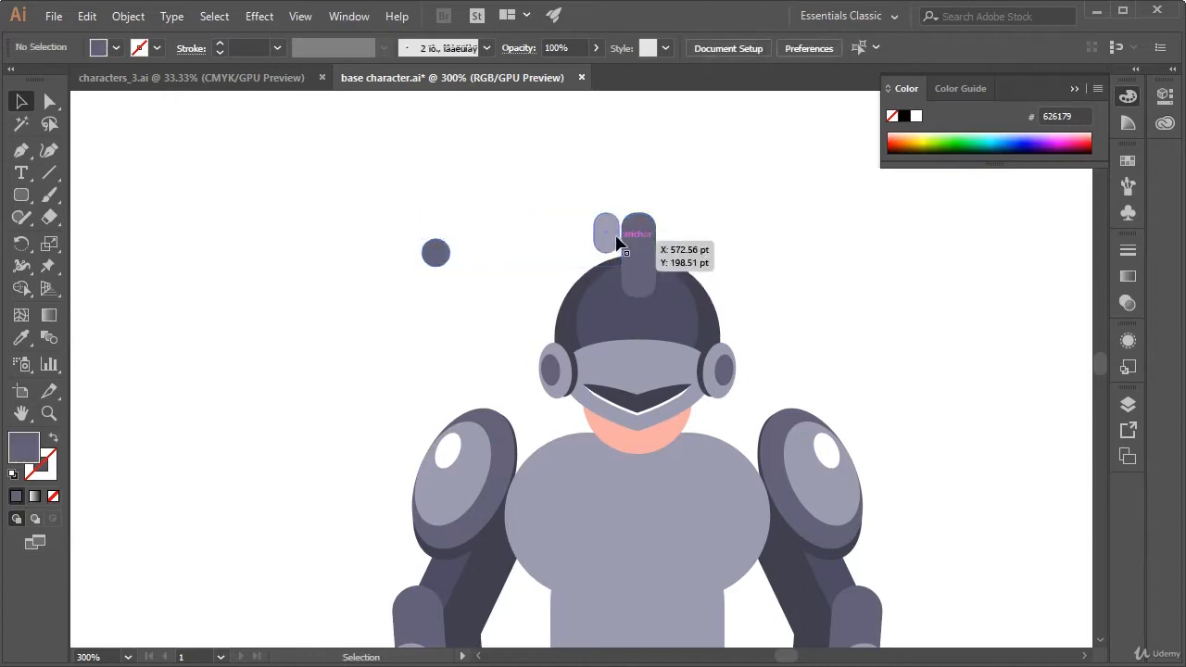
pyautogui.moveTo(606, 234); pyautogui.dragTo(638, 272)
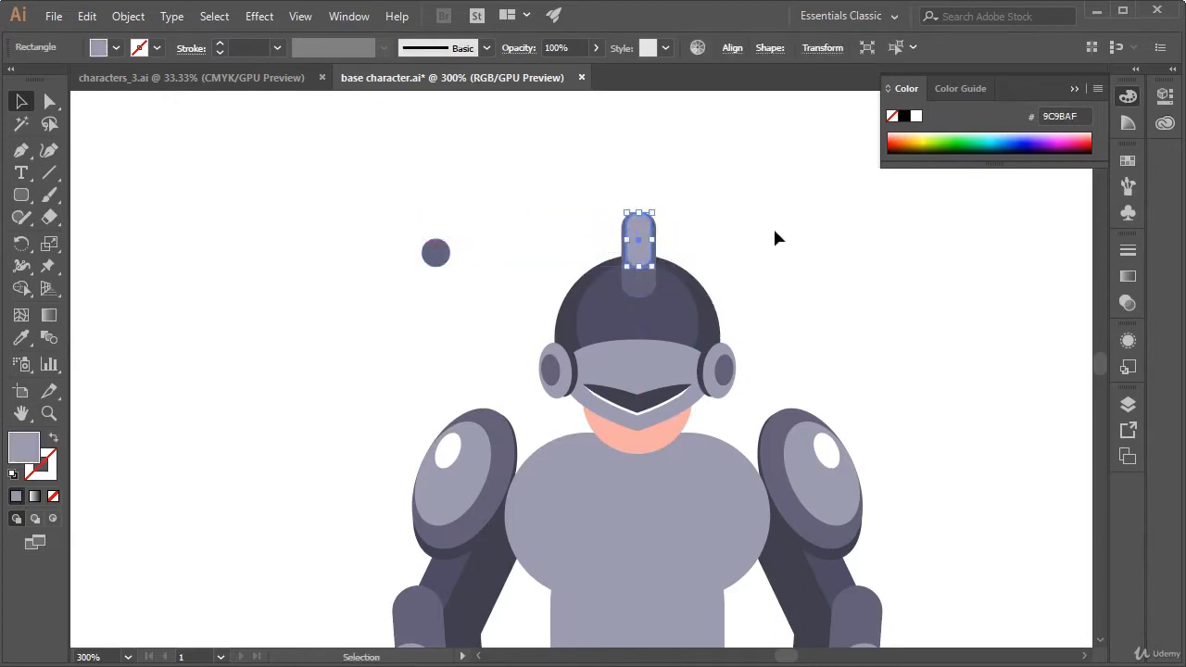
pyautogui.click(773, 226)
# Scale the crest's highlight and the small circle down a little further, keeping the highlight centred at the crest's top
pyautogui.click(636, 292)
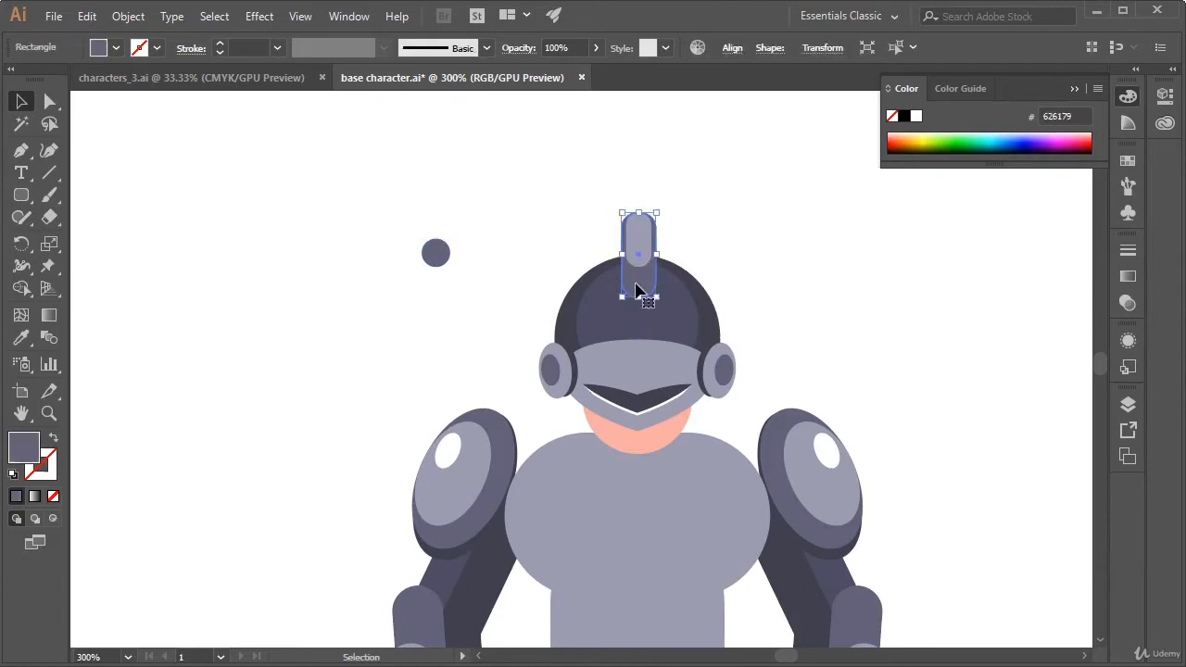
pyautogui.click(648, 244)
pyautogui.keyDown('shift'); pyautogui.click(436, 252); pyautogui.keyUp('shift')
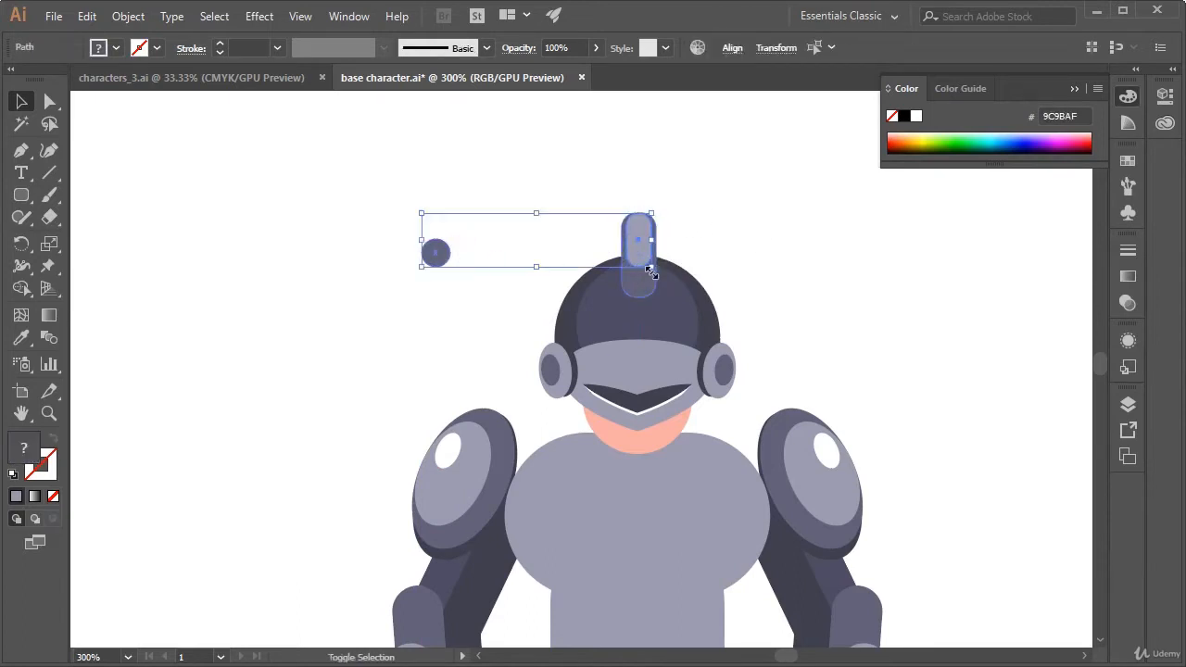
pyautogui.moveTo(652, 270); pyautogui.dragTo(649, 245)
pyautogui.click(618, 253)
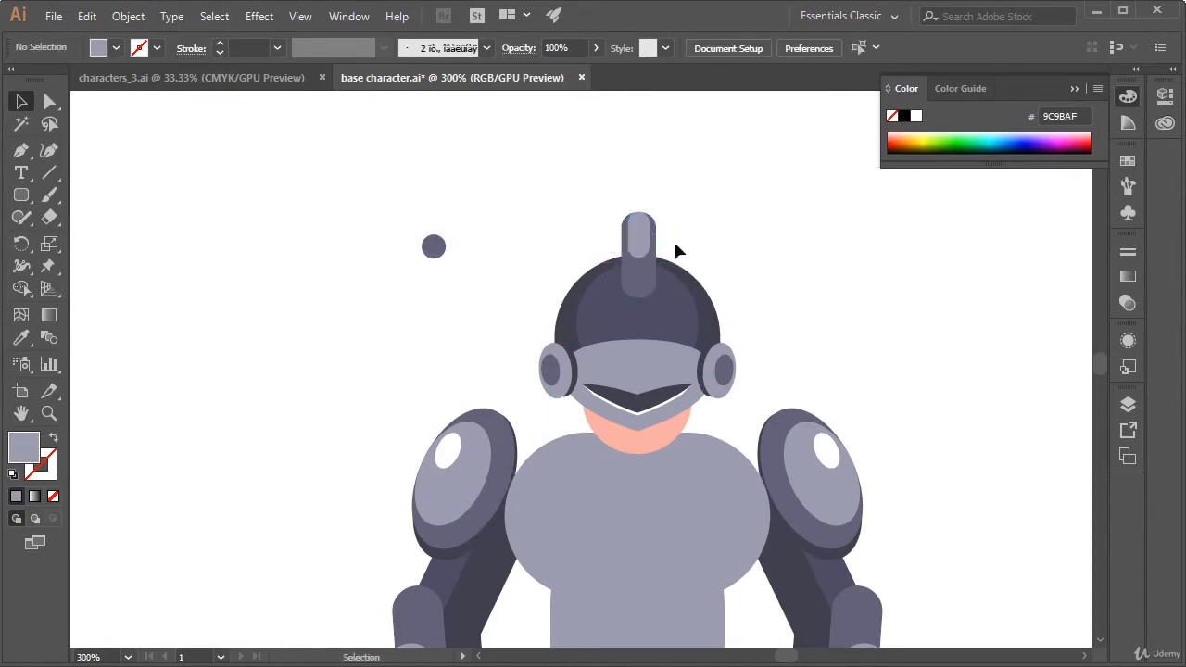
# Shorten the crest slightly from its lower end and move it down together with its highlight, deeper onto the helmet
pyautogui.click(636, 291)
pyautogui.moveTo(639, 295); pyautogui.dragTo(644, 289)
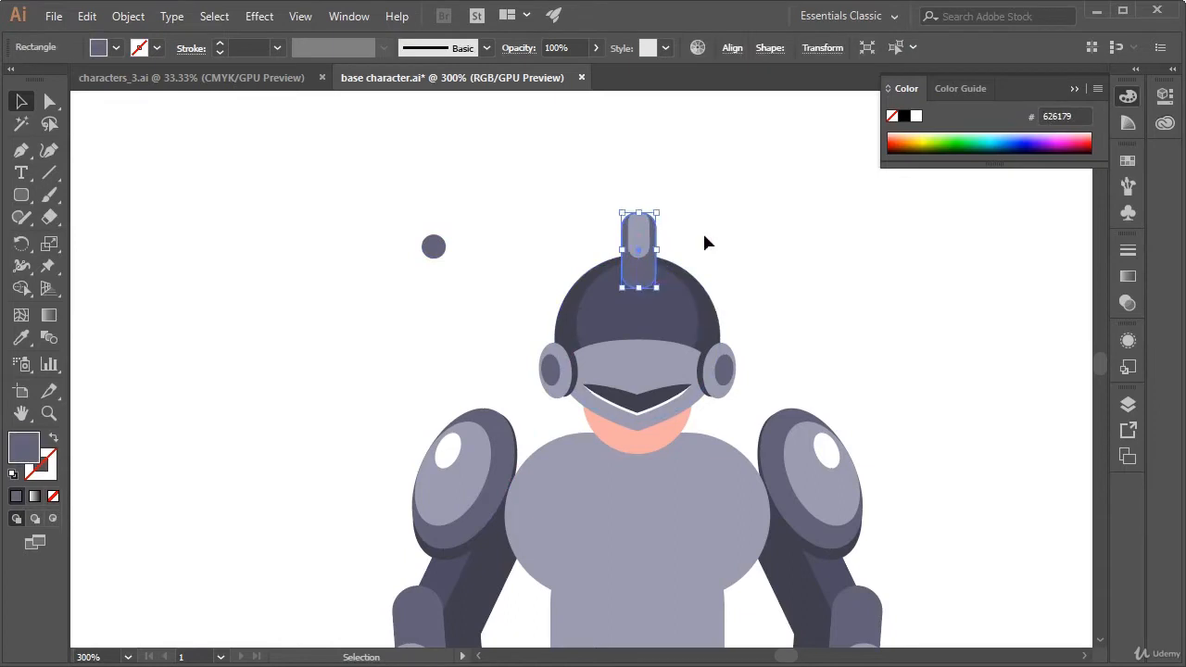
pyautogui.click(685, 193)
pyautogui.moveTo(686, 193); pyautogui.dragTo(640, 241)
pyautogui.click(719, 246)
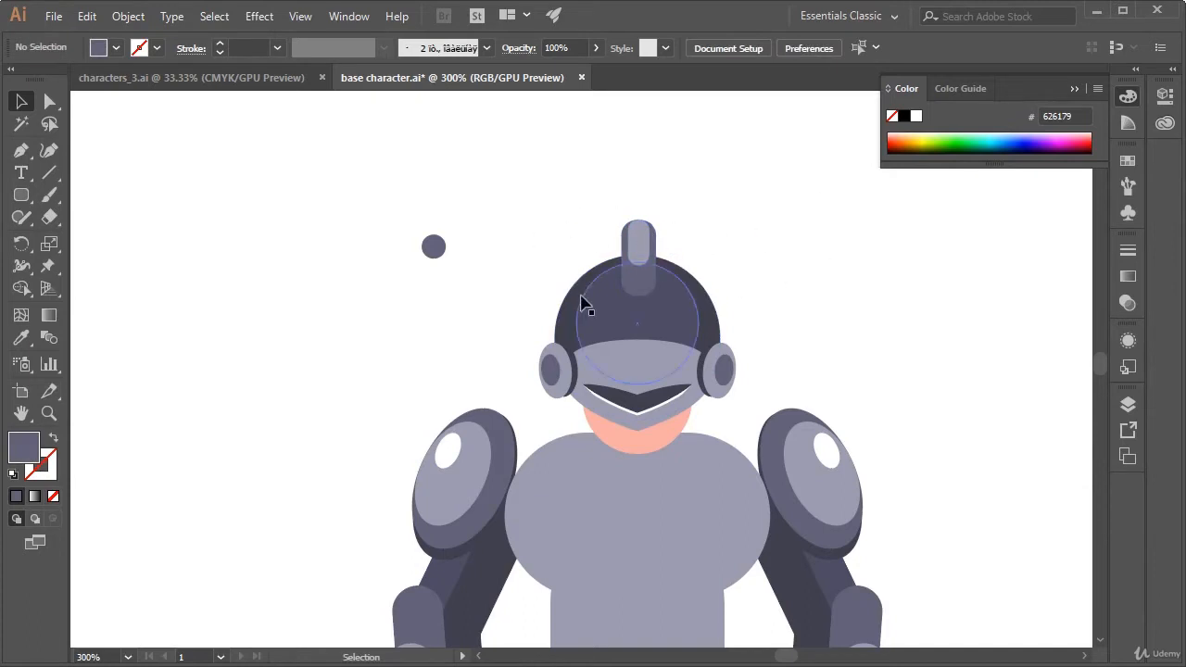
# Enlarge the small circle beside the helmet and recolour it with the palette's dark red, 612A3A
pyautogui.click(424, 248)
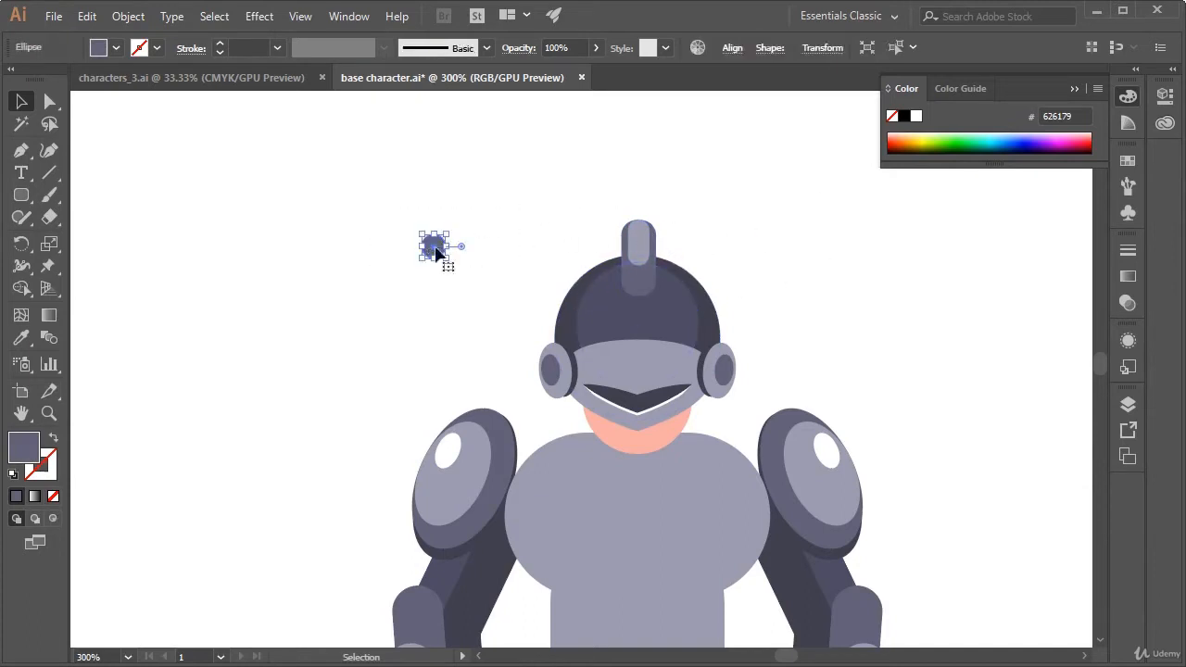
pyautogui.moveTo(452, 235); pyautogui.dragTo(478, 203)
pyautogui.click(342, 254)
pyautogui.moveTo(342, 253); pyautogui.dragTo(709, 279)
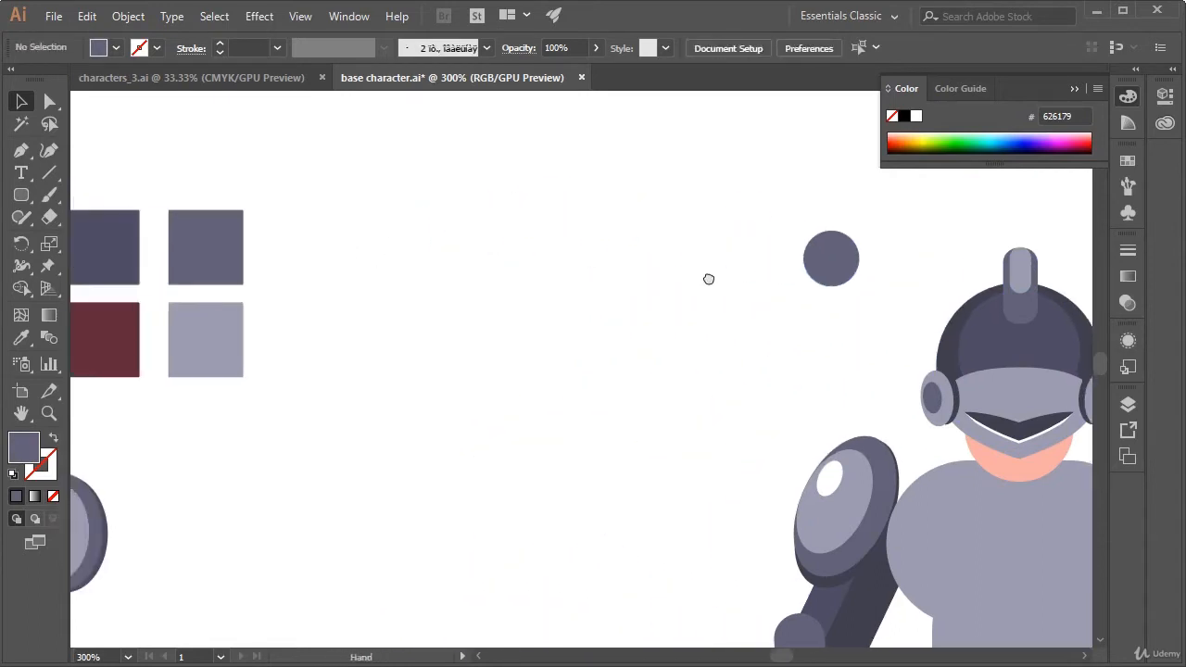
pyautogui.moveTo(593, 324); pyautogui.dragTo(695, 294)
pyautogui.click(938, 239)
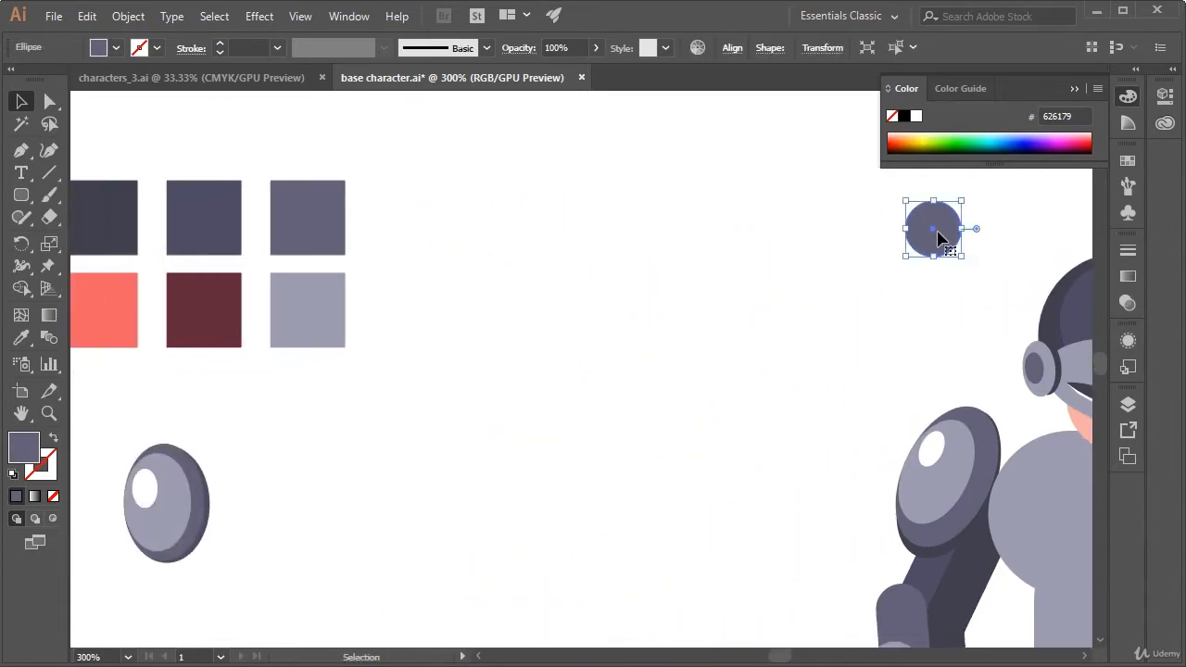
pyautogui.press('i')
pyautogui.click(231, 312)
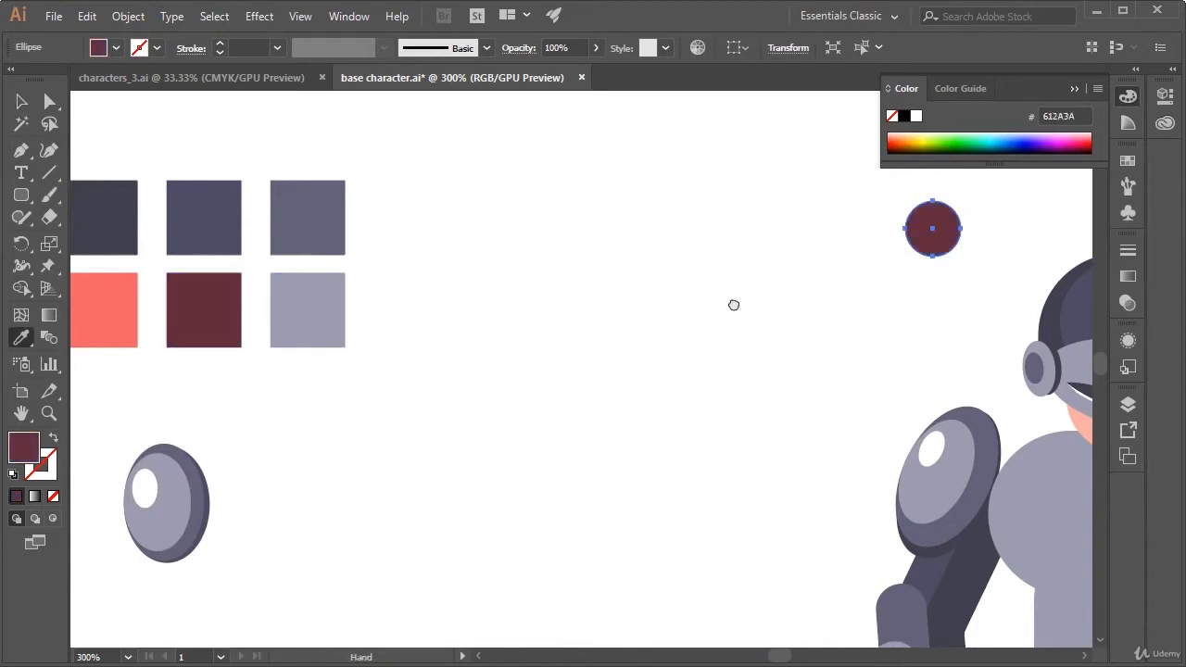
# Place the dark red circle on top of the helmet, centred behind the crest and slightly larger
pyautogui.moveTo(733, 304); pyautogui.dragTo(281, 350)
pyautogui.press('v')
pyautogui.moveTo(490, 275); pyautogui.dragTo(704, 288)
pyautogui.click(894, 306)
pyautogui.click(831, 333)
pyautogui.moveTo(832, 334); pyautogui.dragTo(783, 284)
pyautogui.moveTo(656, 208); pyautogui.dragTo(652, 208)
pyautogui.click(772, 246)
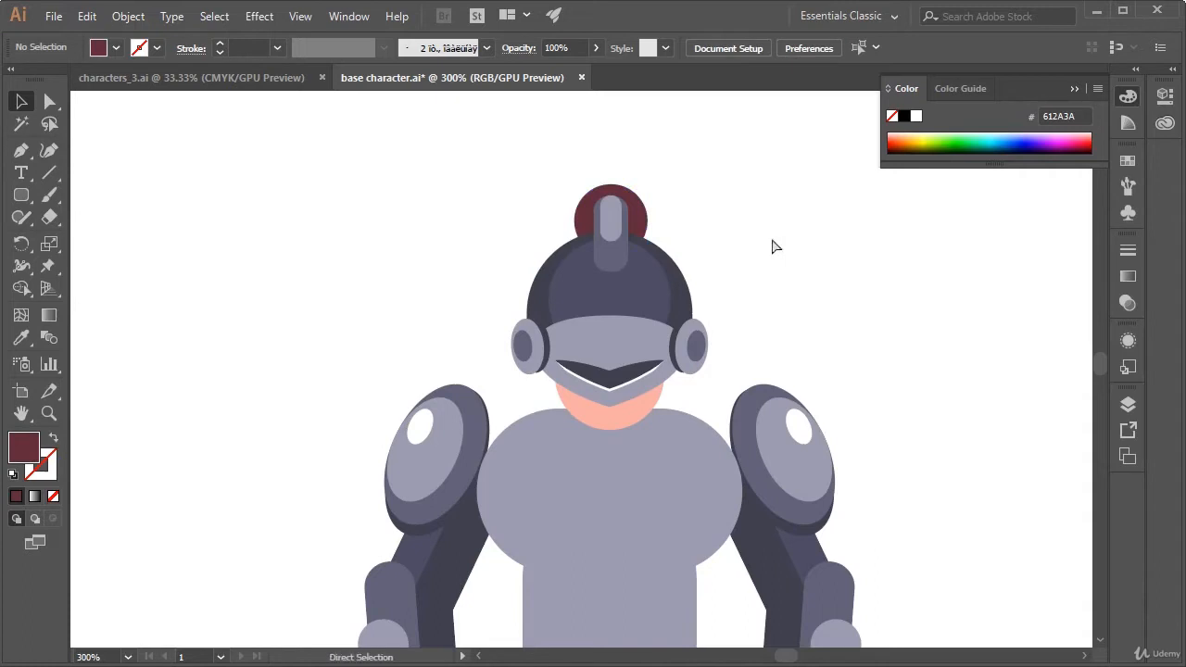
# Set the fill for the new Pen tool shape to the palette's coral, F06167
pyautogui.hotkey('ctrl', '-')
pyautogui.hotkey('ctrl', '-')
pyautogui.moveTo(673, 331); pyautogui.dragTo(726, 340)
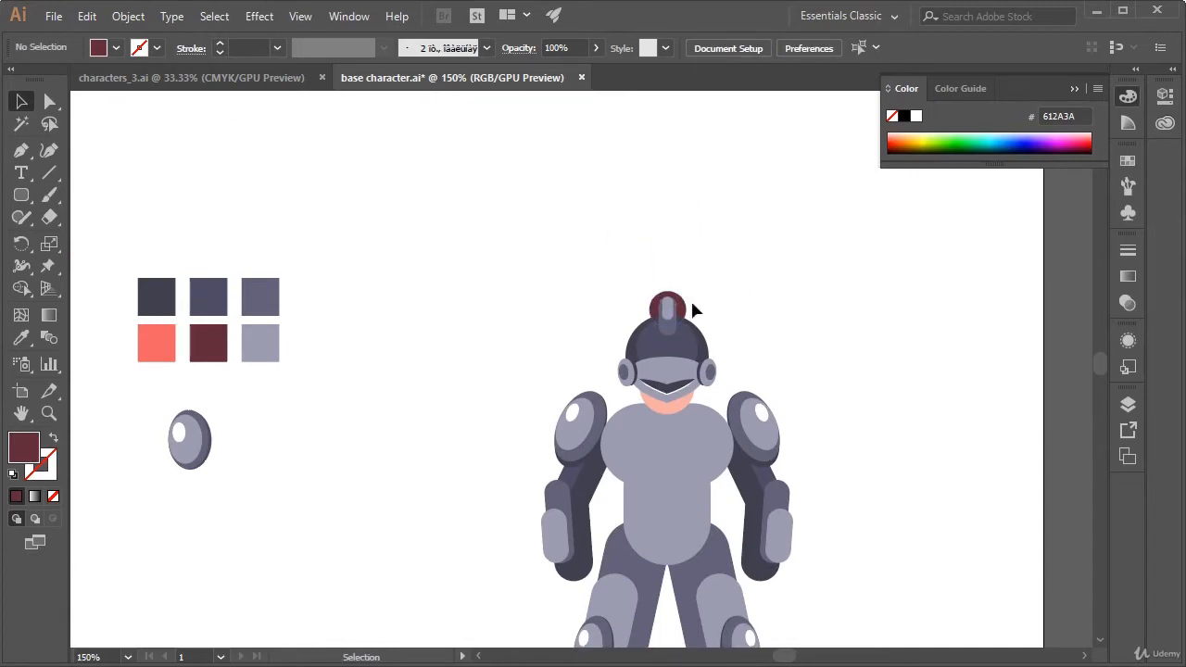
pyautogui.click(19, 156)
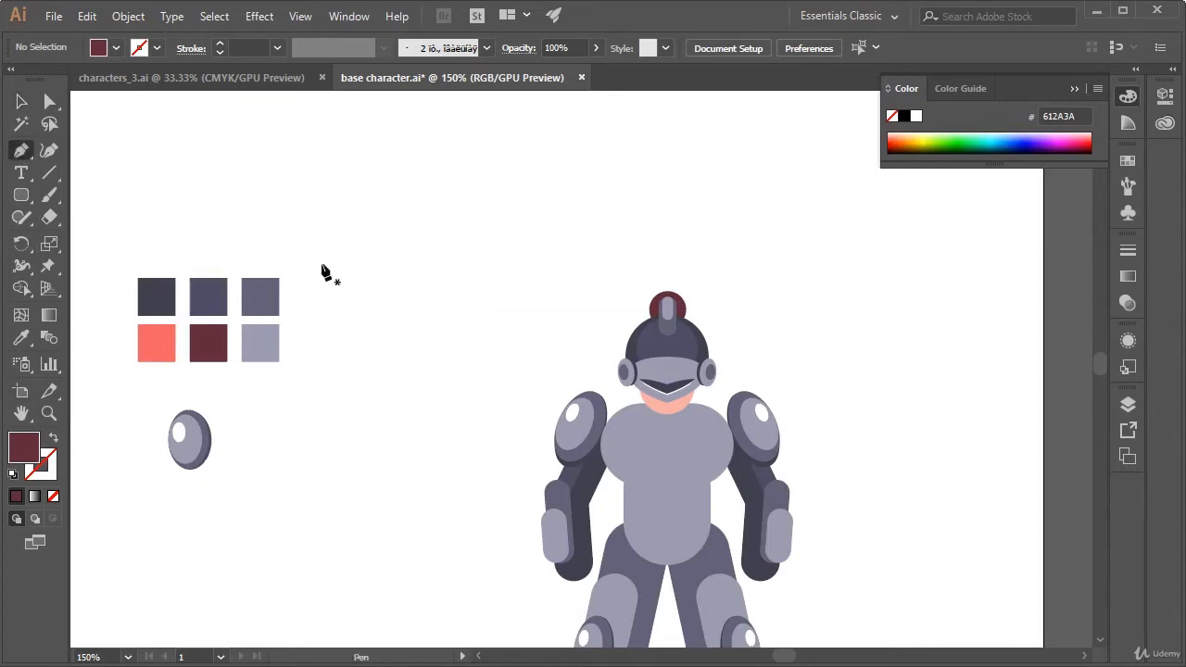
pyautogui.press('a')
pyautogui.click(163, 357)
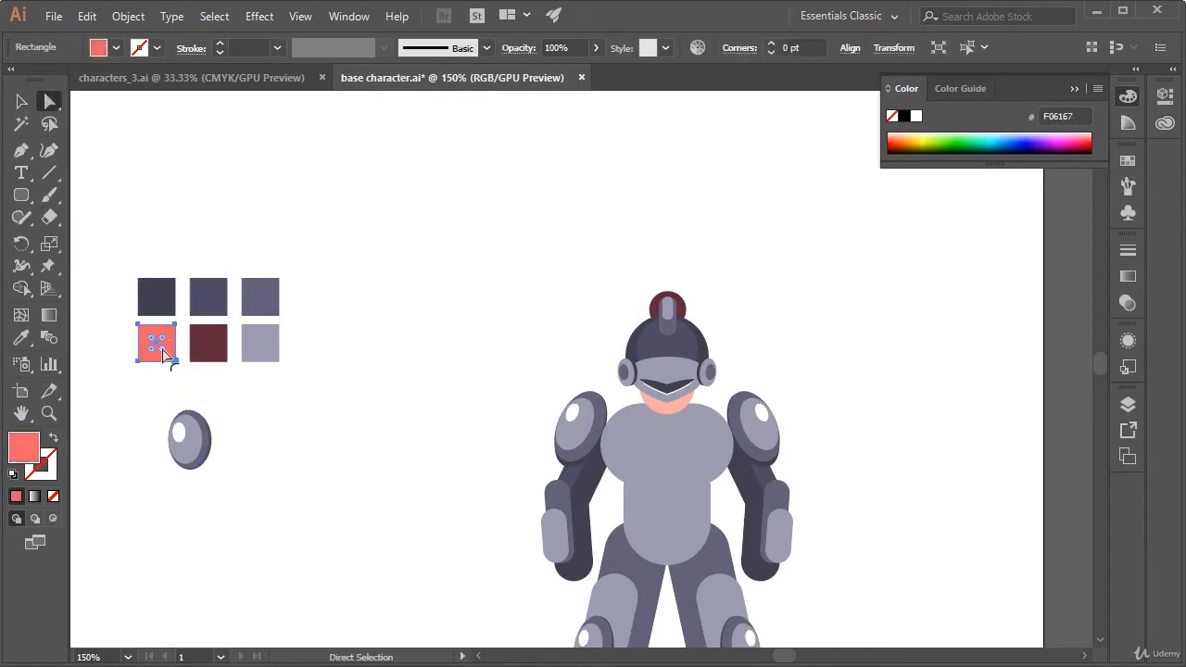
pyautogui.click(20, 150)
# Draw a closed S-curved plume with the Pen tool, rising from the crest with pointed upper and lower tips
pyautogui.hscroll(3, 444, 260)
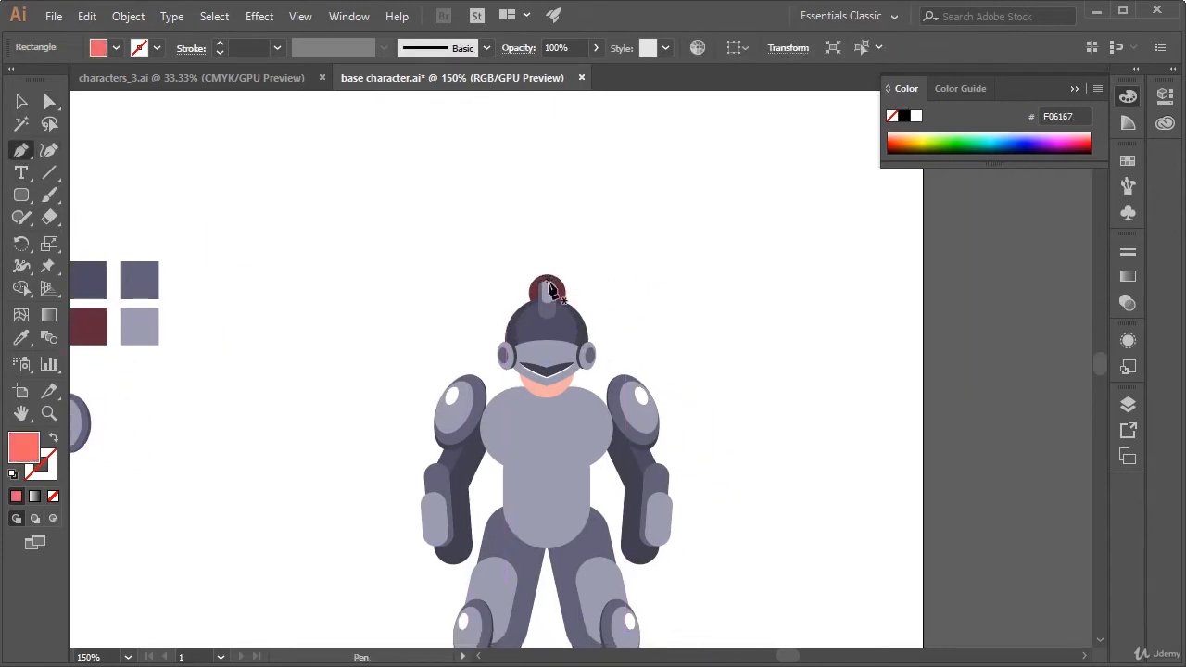
pyautogui.hotkey('ctrl', '+')
pyautogui.moveTo(807, 390); pyautogui.dragTo(206, 401)
pyautogui.moveTo(578, 370); pyautogui.dragTo(572, 416)
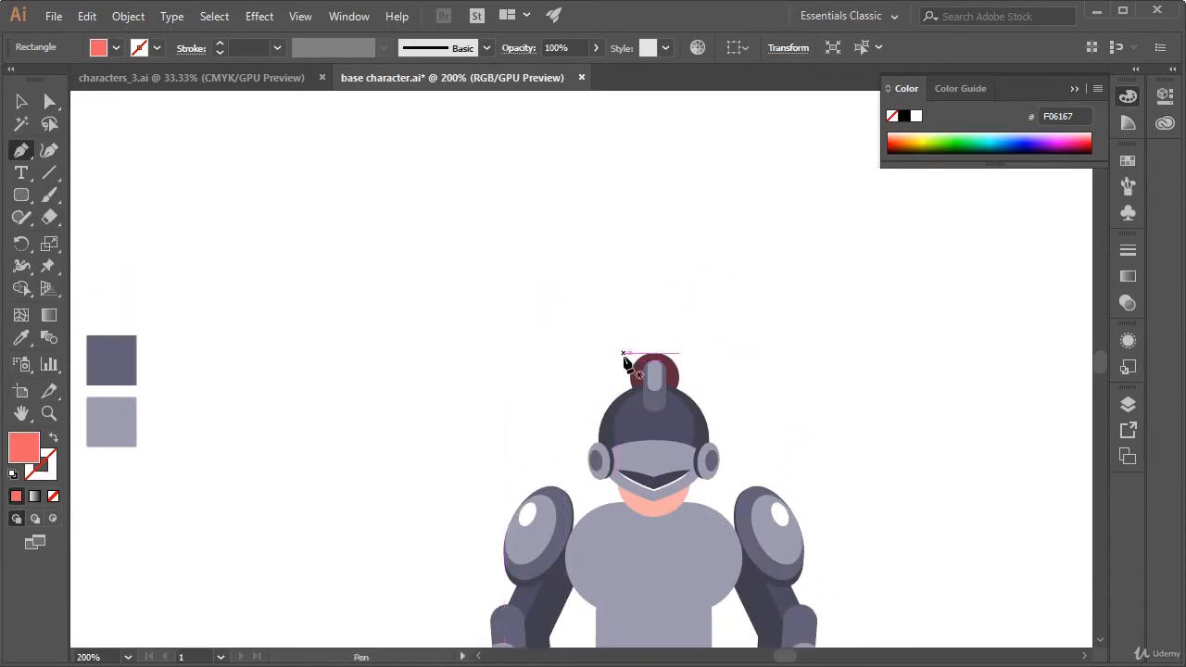
pyautogui.click(622, 353)
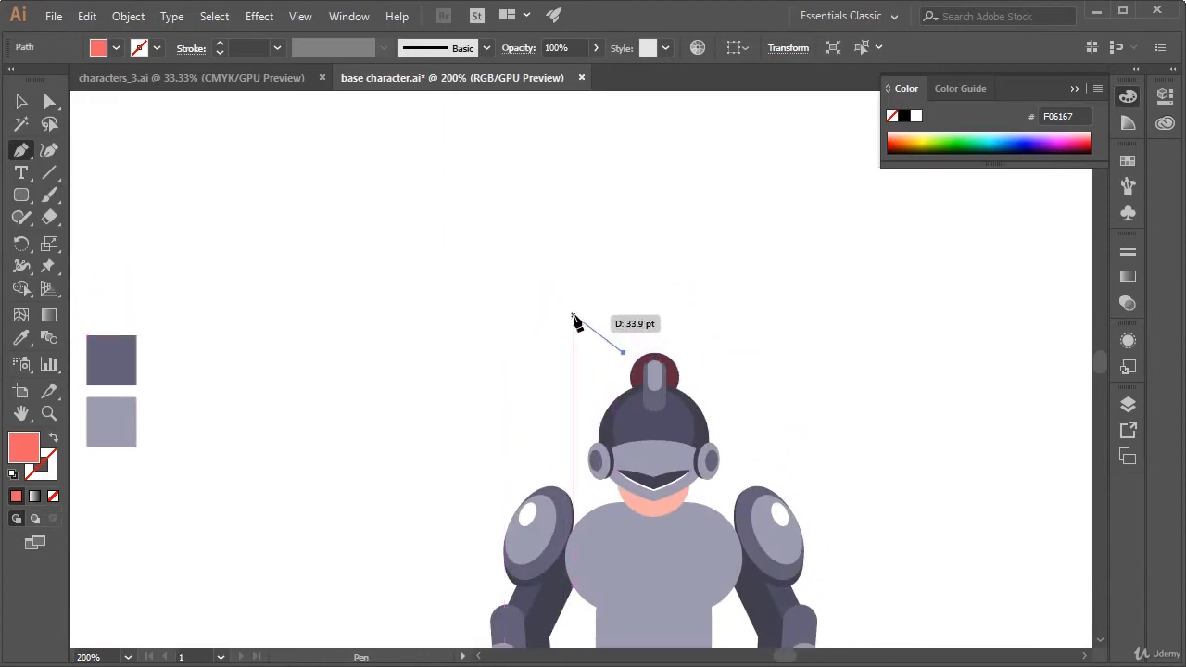
pyautogui.click(572, 319)
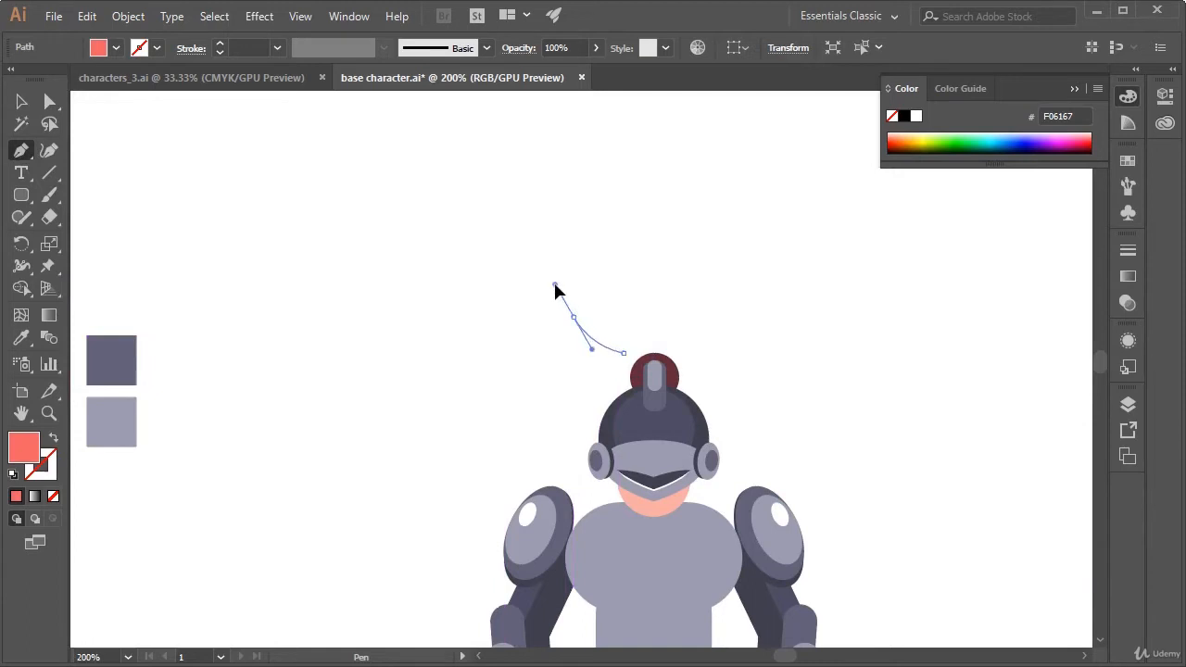
pyautogui.moveTo(555, 286); pyautogui.dragTo(561, 295)
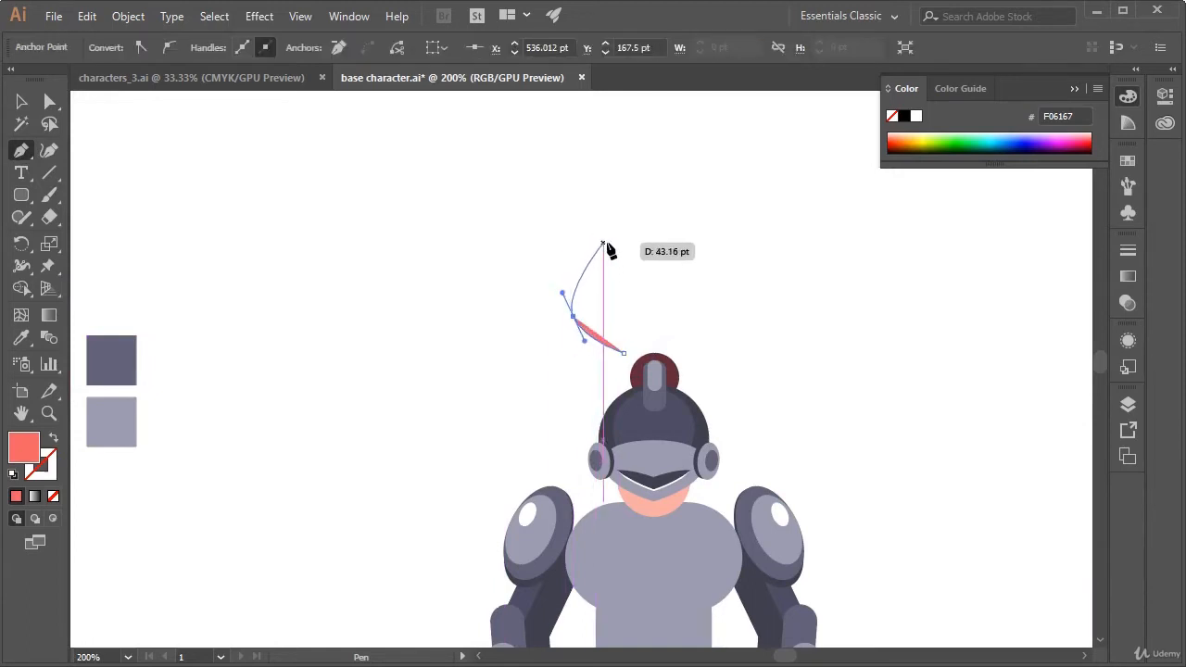
pyautogui.click(595, 243)
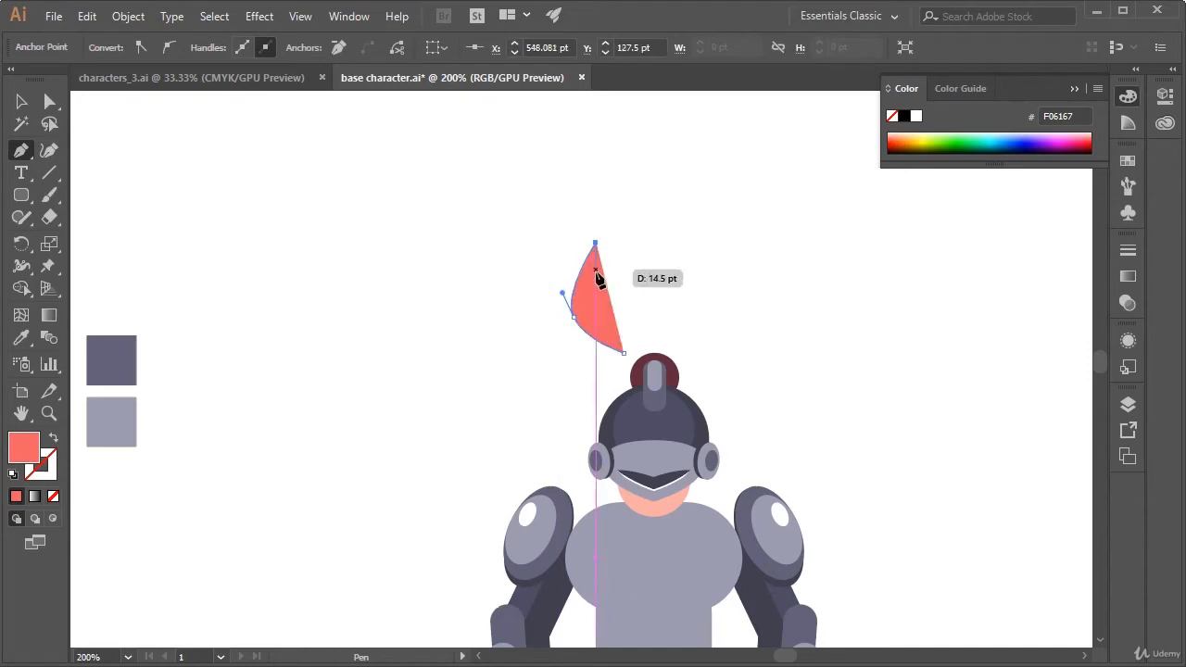
pyautogui.moveTo(598, 296); pyautogui.dragTo(650, 343)
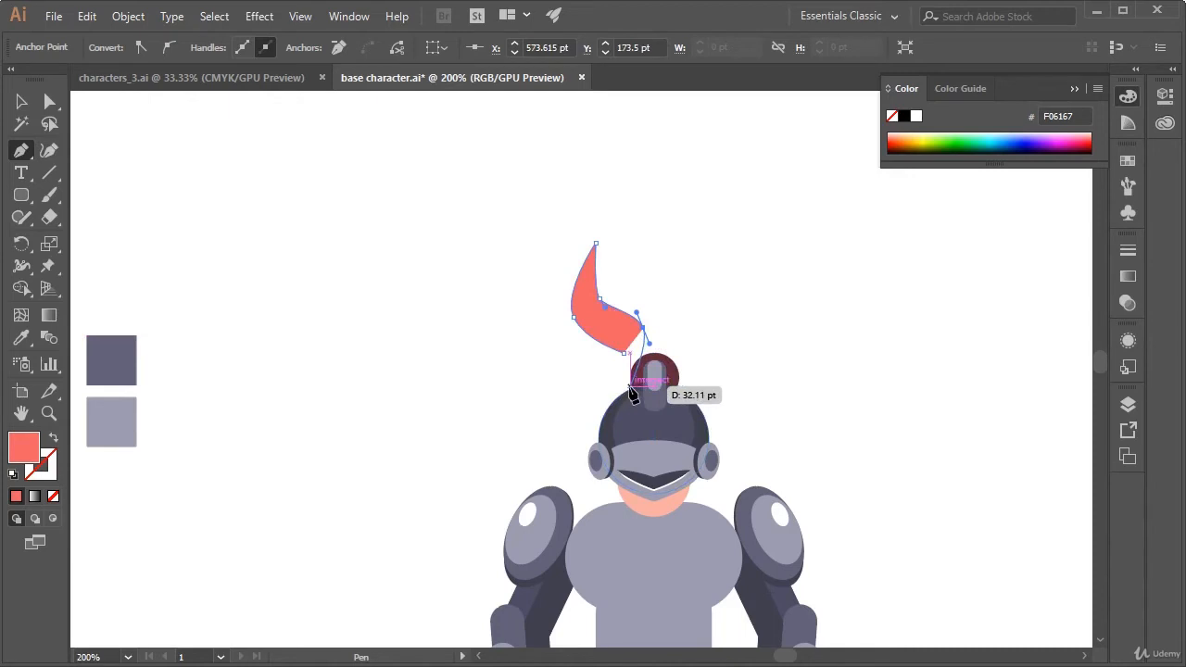
pyautogui.click(623, 353)
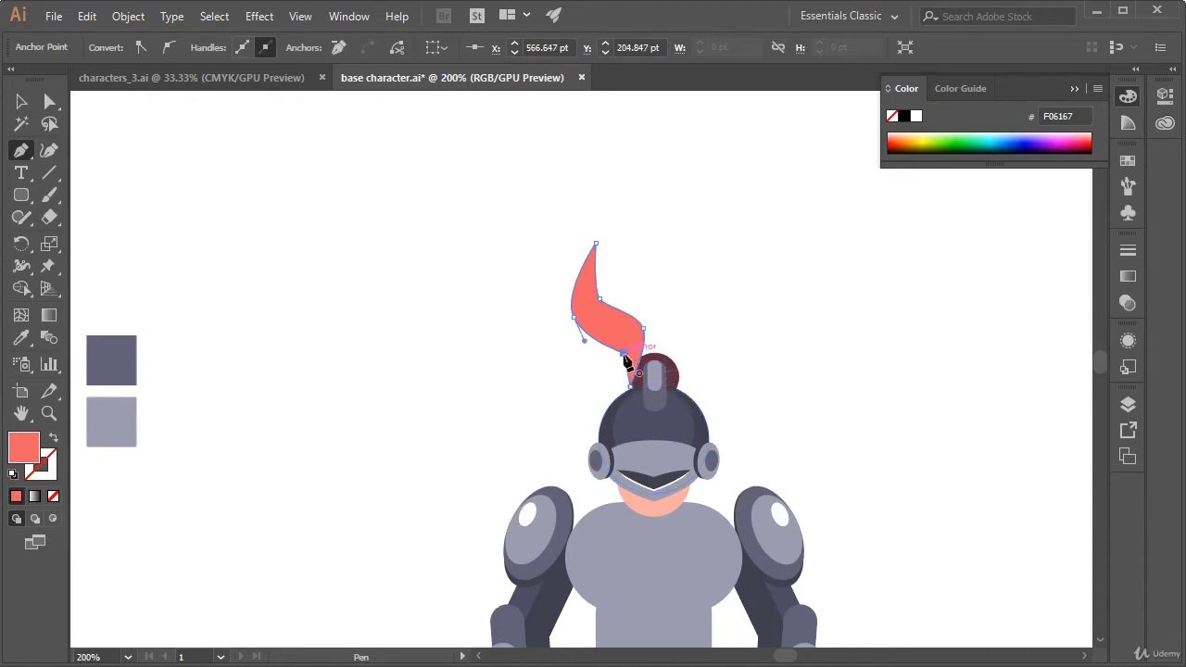
# Move the coral plume up and away from the helmet onto empty canvas
pyautogui.press('a')
pyautogui.press('v')
pyautogui.doubleClick(628, 338)
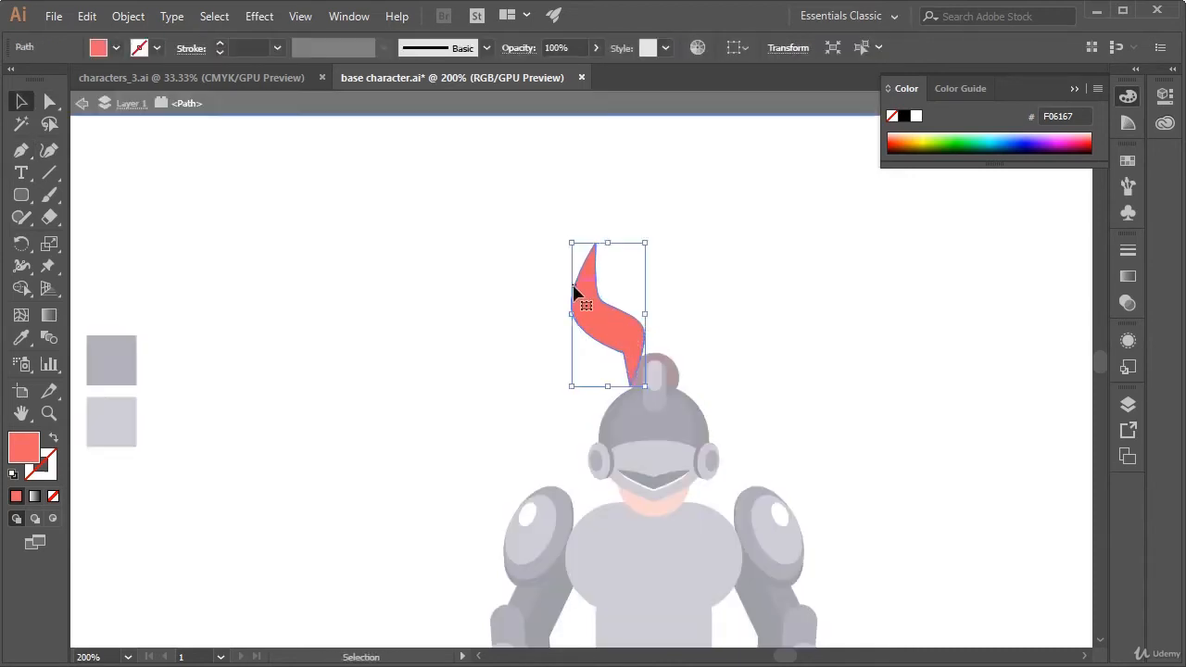
pyautogui.click(663, 299)
pyautogui.doubleClick(712, 315)
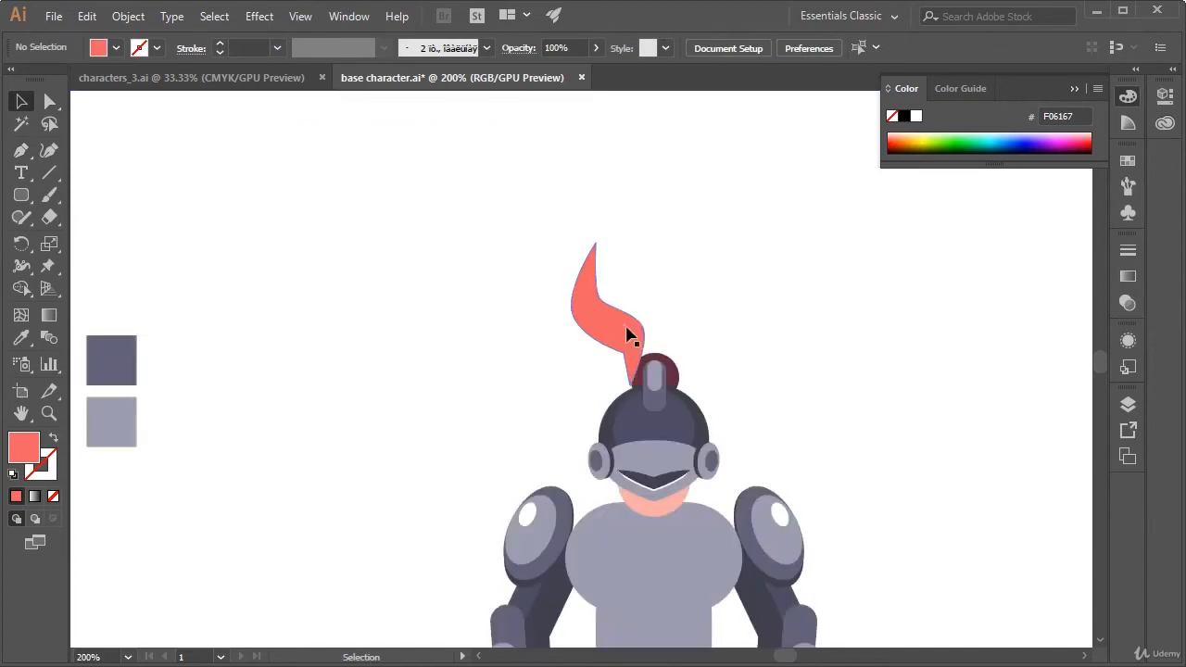
pyautogui.moveTo(626, 329); pyautogui.dragTo(540, 301)
pyautogui.click(587, 319)
# Round the sharp inner corner just above the plume's lower tip into a smooth curve
pyautogui.press('a')
pyautogui.click(592, 313)
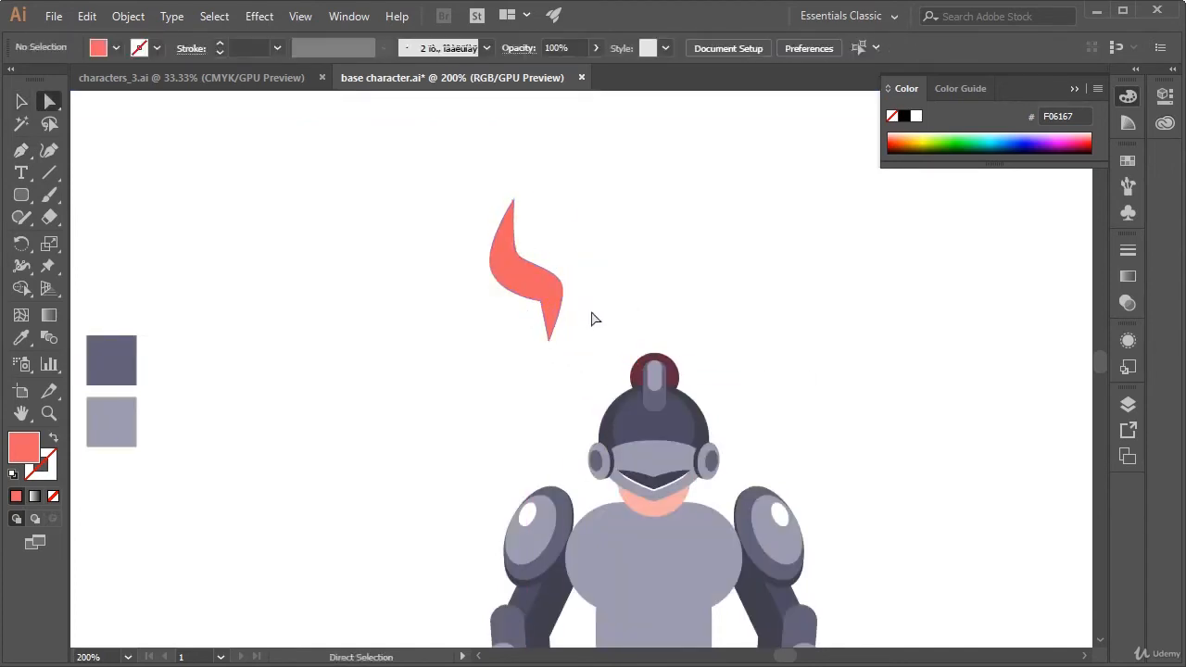
pyautogui.click(541, 302)
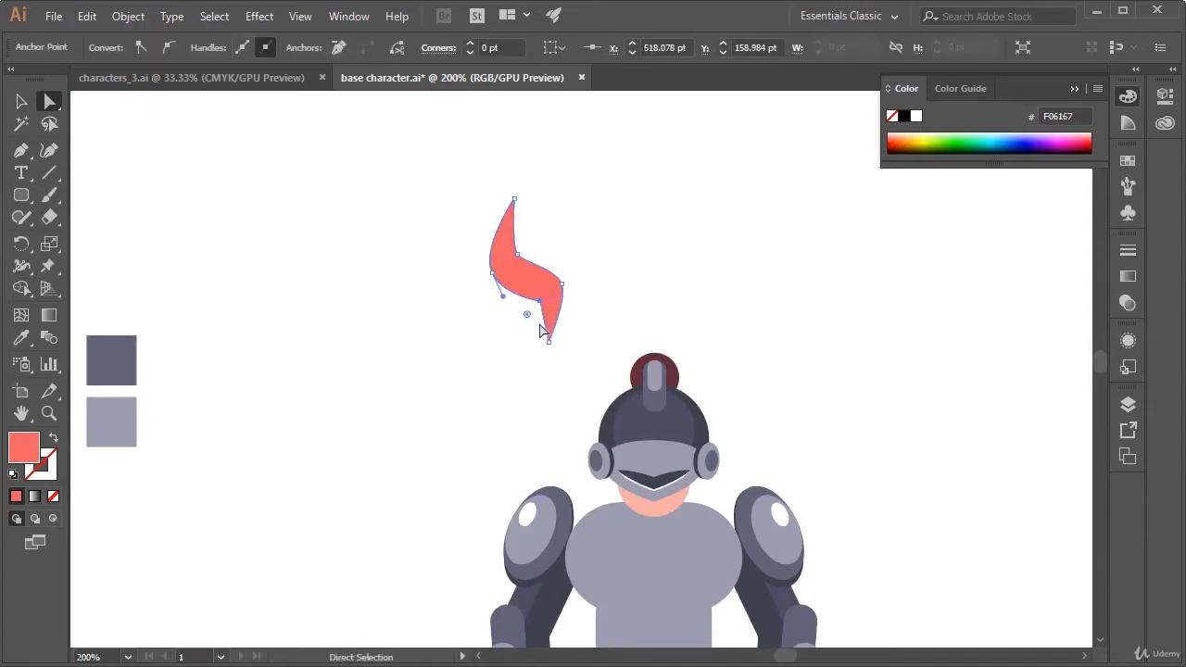
pyautogui.hotkey('ctrl', '+')
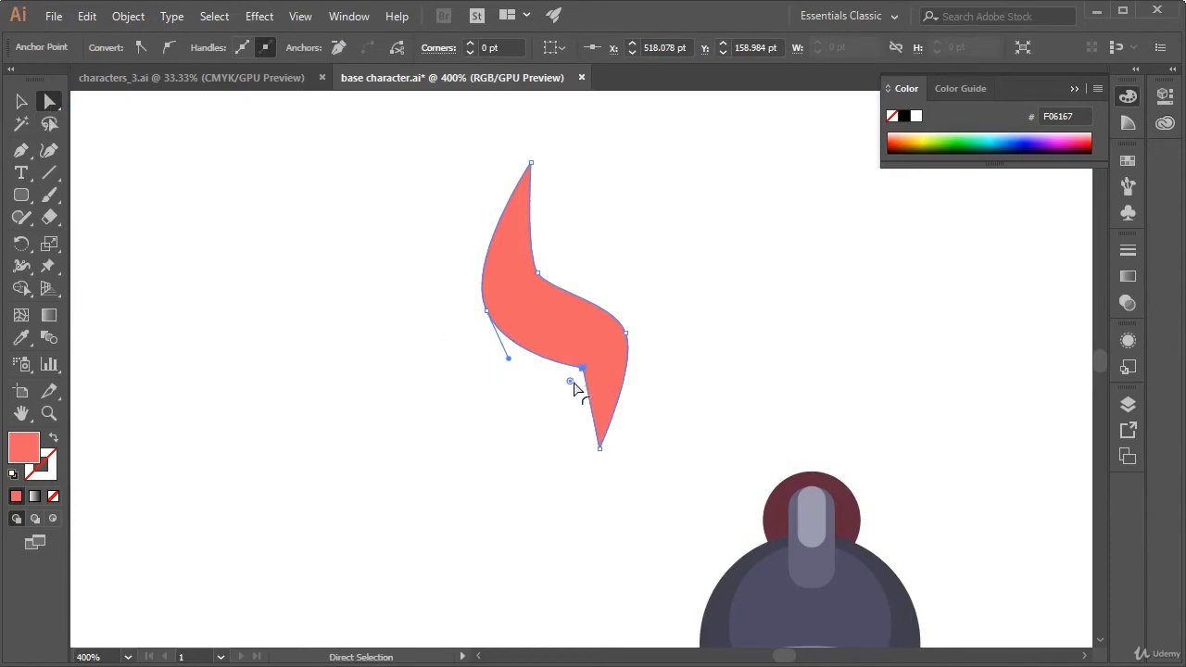
pyautogui.moveTo(574, 382); pyautogui.dragTo(527, 402)
pyautogui.click(715, 364)
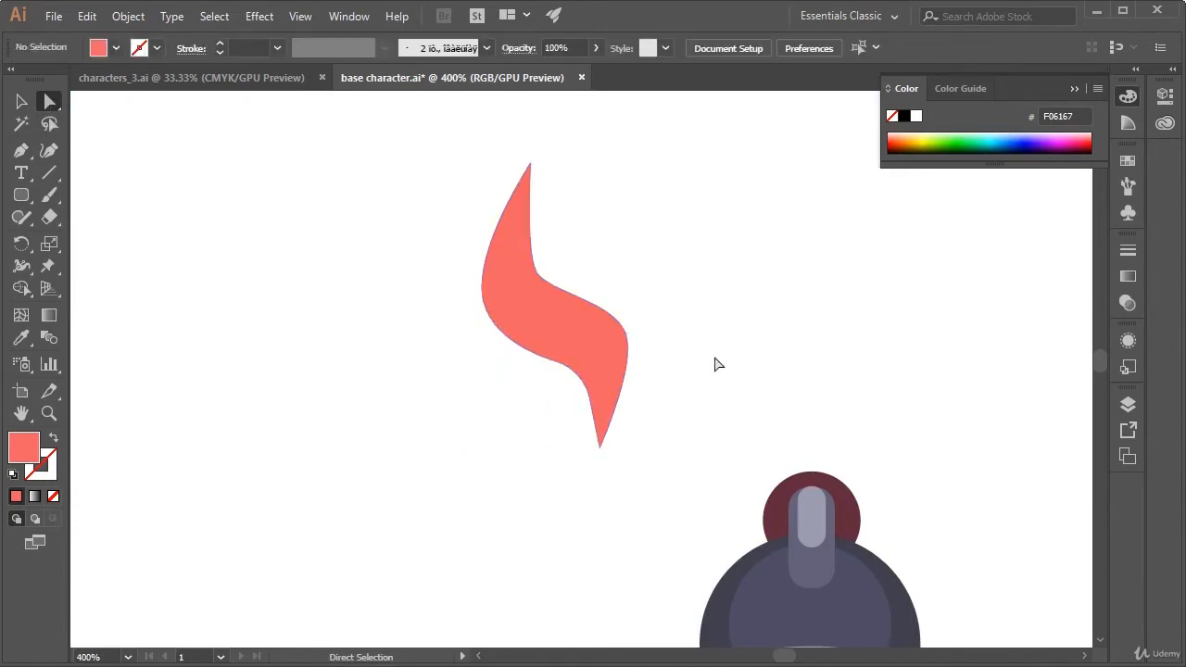
# Set the plume aside from the helmet and place a copy of it with its lower tip over the crest
pyautogui.press('v')
pyautogui.scroll(-3, 732, 365)
pyautogui.moveTo(511, 265); pyautogui.dragTo(219, 344)
pyautogui.hotkey('ctrl', 'c')
pyautogui.hotkey('ctrl', 'v')
pyautogui.moveTo(752, 283); pyautogui.dragTo(610, 270)
pyautogui.moveTo(428, 382); pyautogui.dragTo(513, 322)
# Try to put the plume copy behind the crest with Send Backward
pyautogui.rightClick(504, 310)
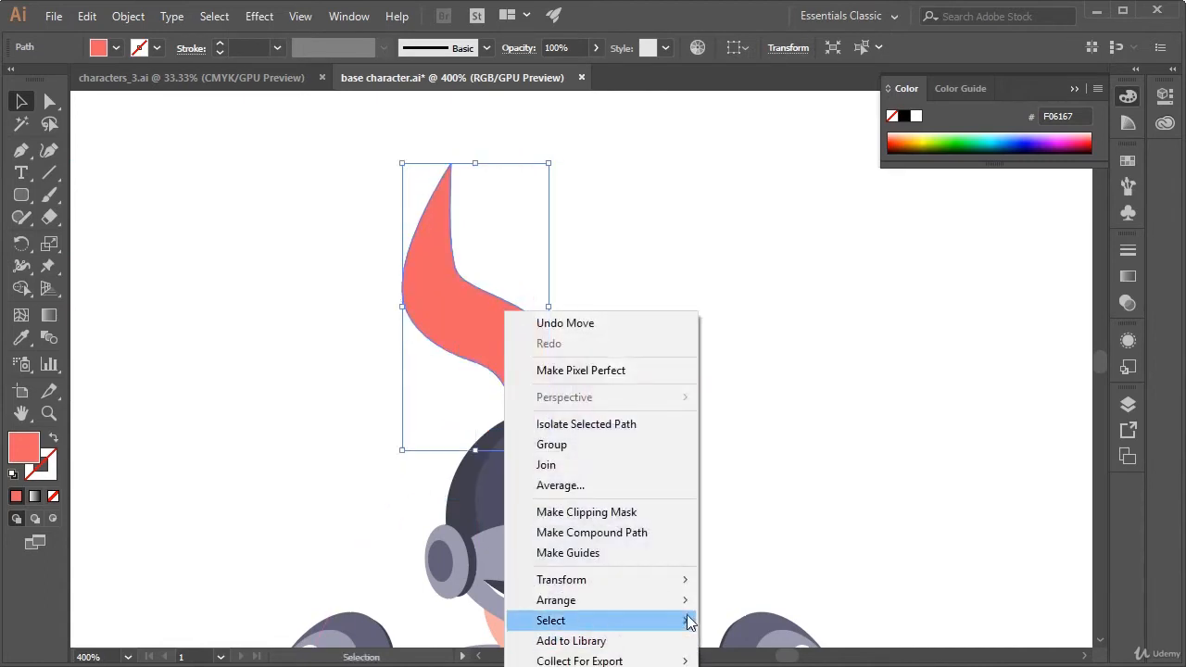
pyautogui.moveTo(683, 602)
pyautogui.click(781, 641)
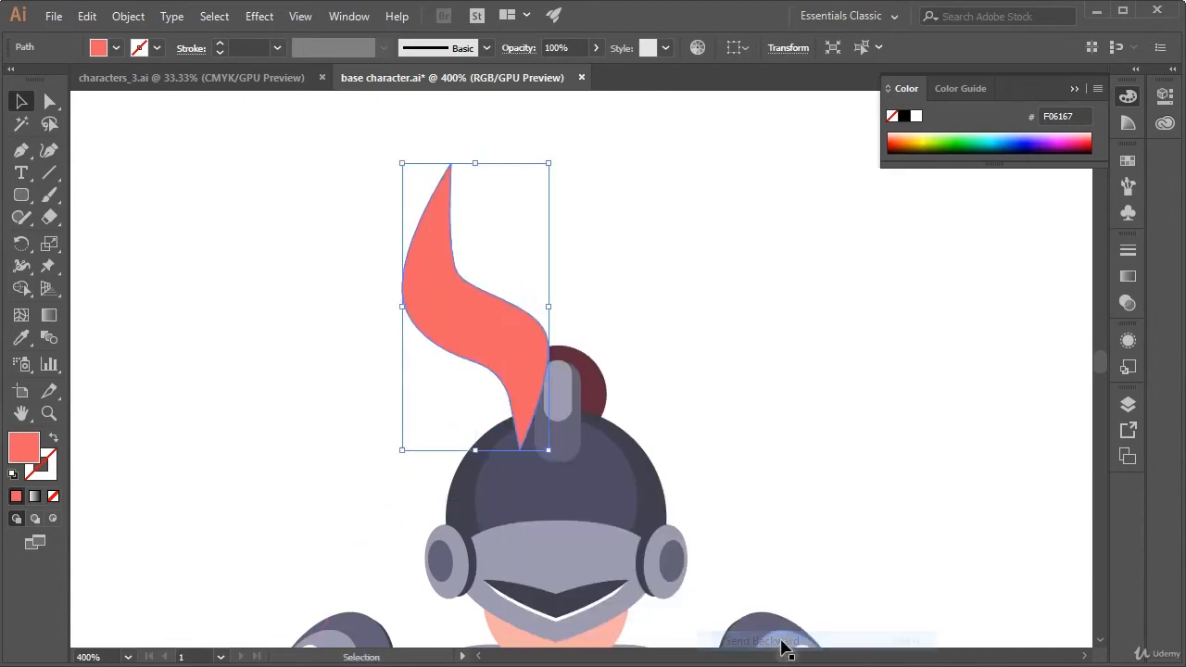
pyautogui.rightClick(516, 375)
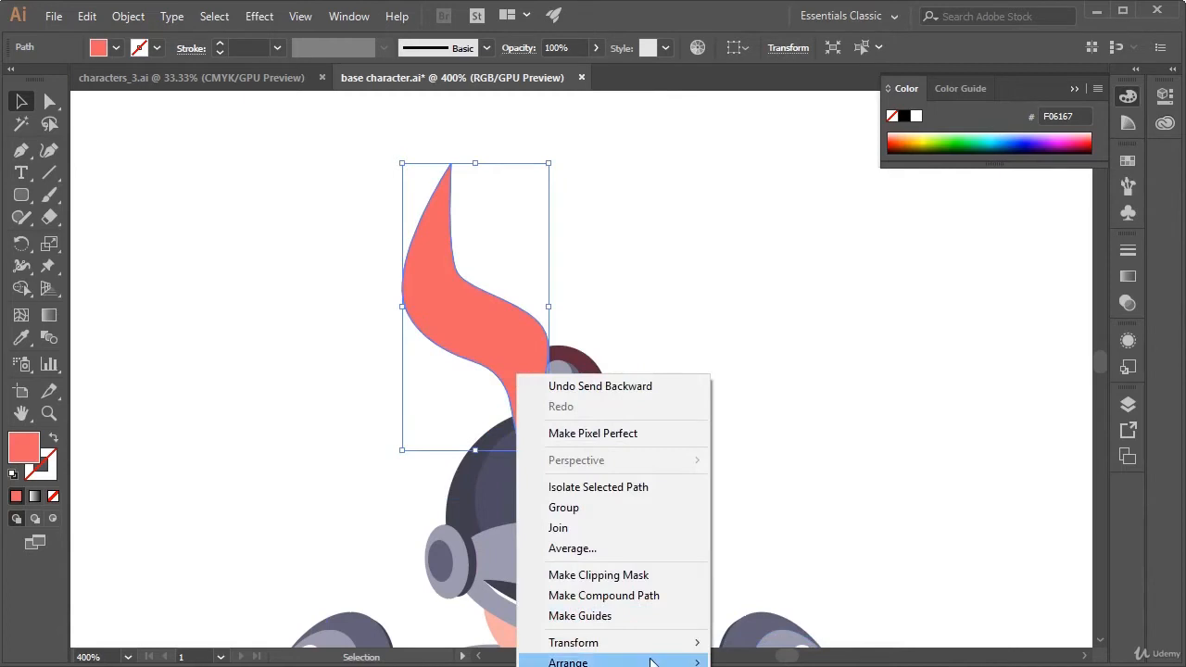
pyautogui.click(589, 322)
# Send the plume copy to the back and position its lower tip behind the crest and dark red circle
pyautogui.moveTo(514, 329); pyautogui.dragTo(528, 206)
pyautogui.rightClick(528, 206)
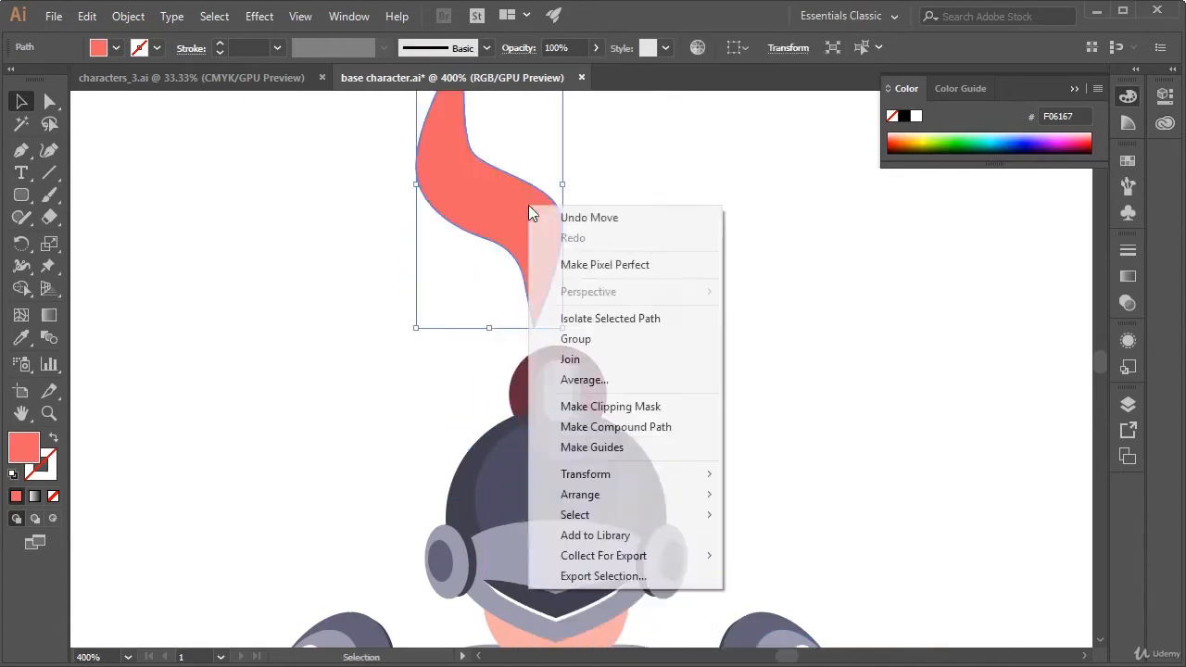
pyautogui.moveTo(663, 501)
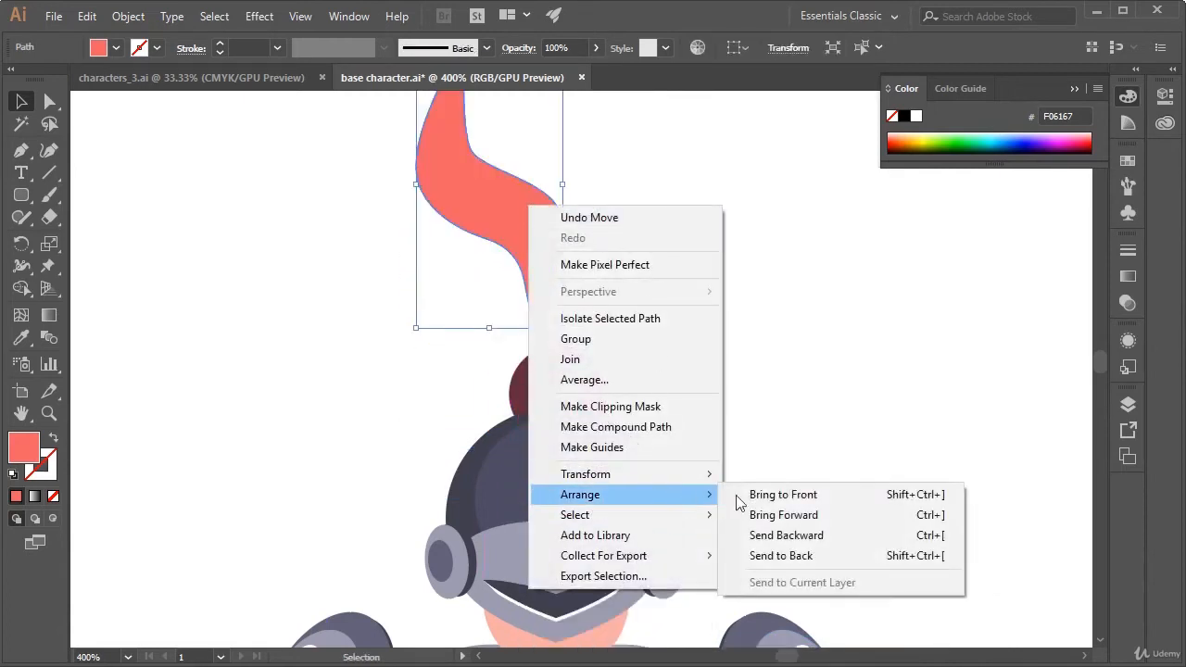
pyautogui.click(864, 556)
pyautogui.moveTo(516, 232); pyautogui.dragTo(528, 320)
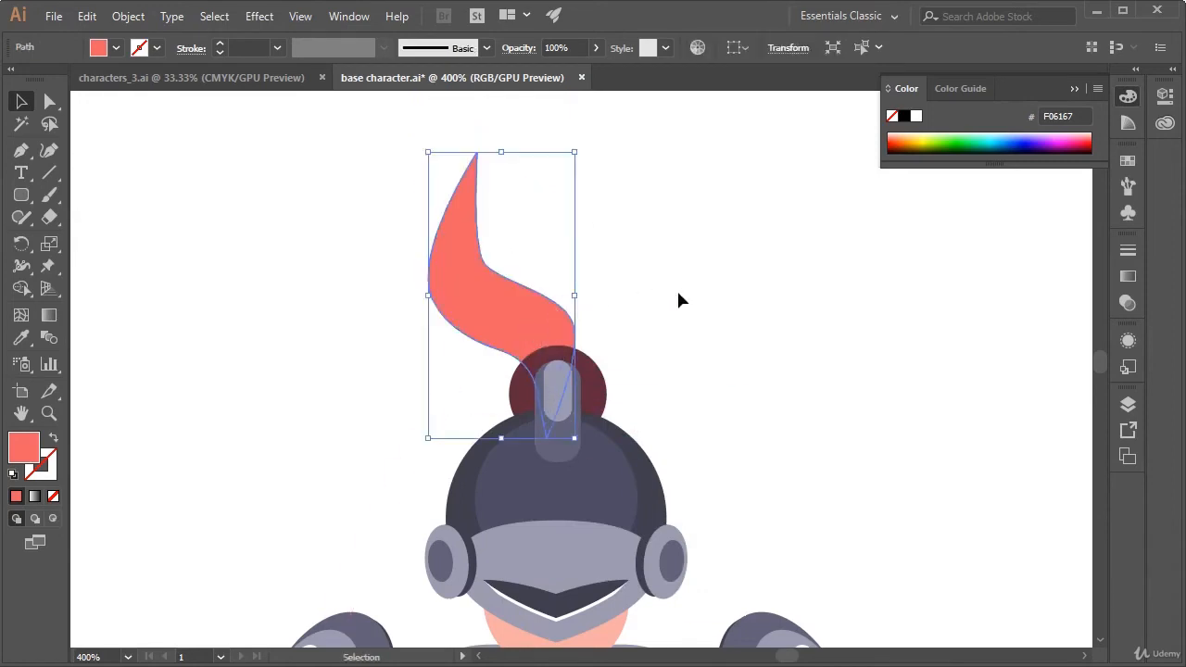
pyautogui.moveTo(676, 297); pyautogui.dragTo(700, 258)
pyautogui.moveTo(531, 262); pyautogui.dragTo(540, 285)
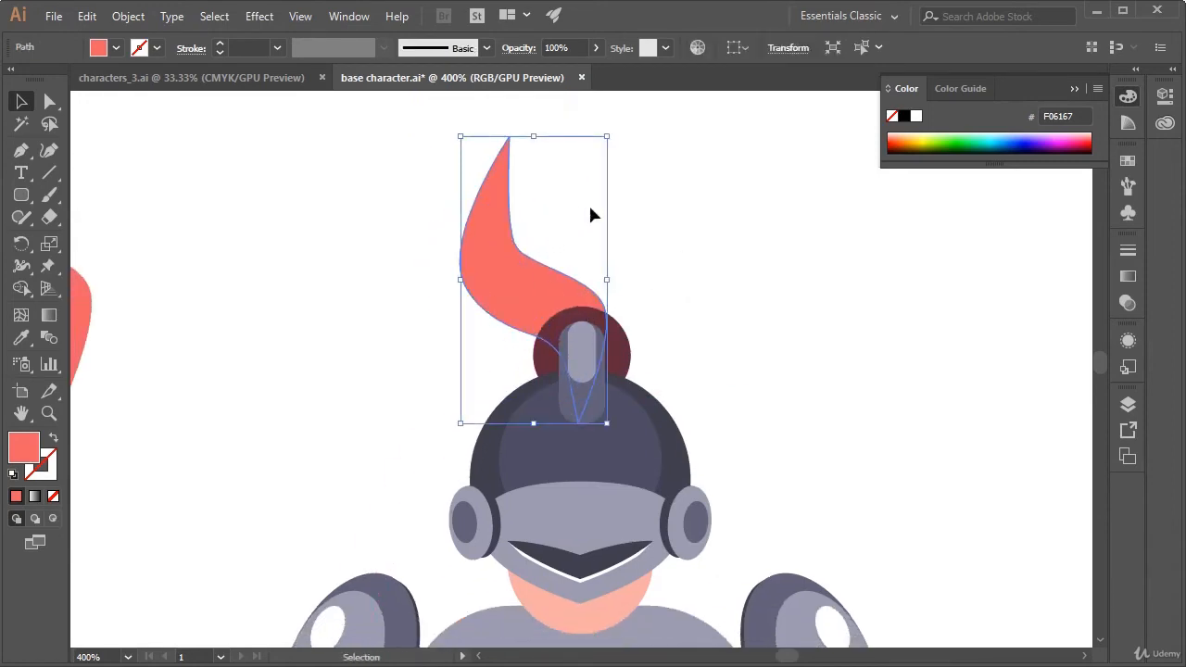
# Add a second plume copy at about two-thirds size, overlapping the first one beside its upper tip
pyautogui.hotkey('ctrl', 'c')
pyautogui.hotkey('ctrl', 'v')
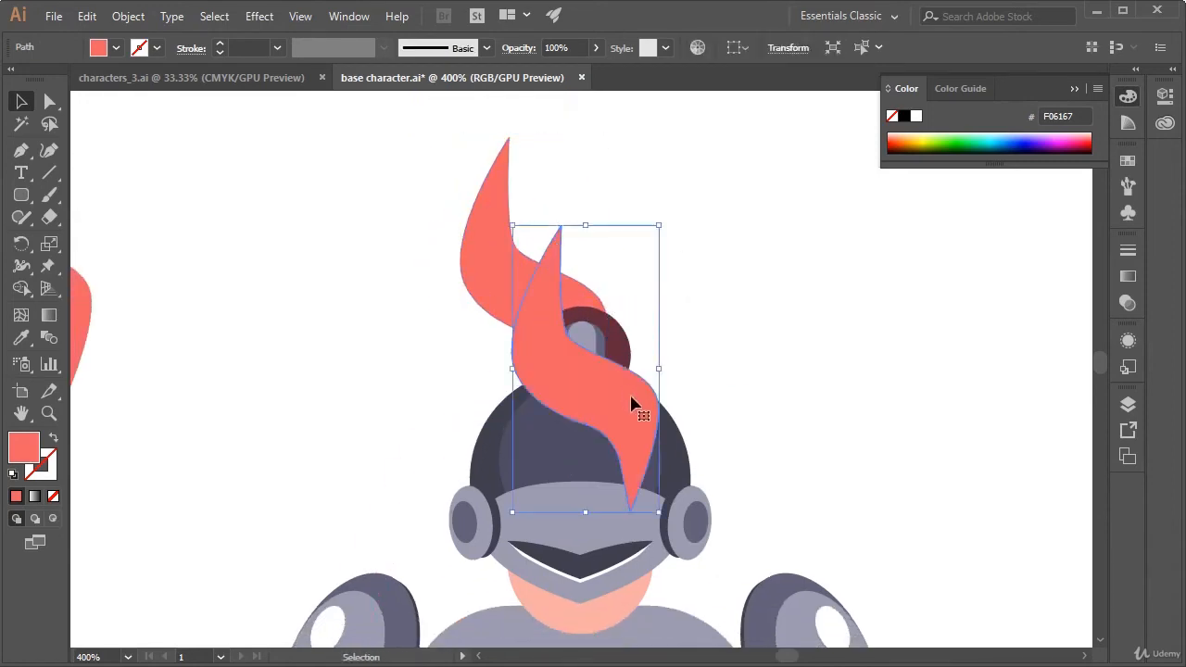
pyautogui.moveTo(663, 515); pyautogui.dragTo(636, 418)
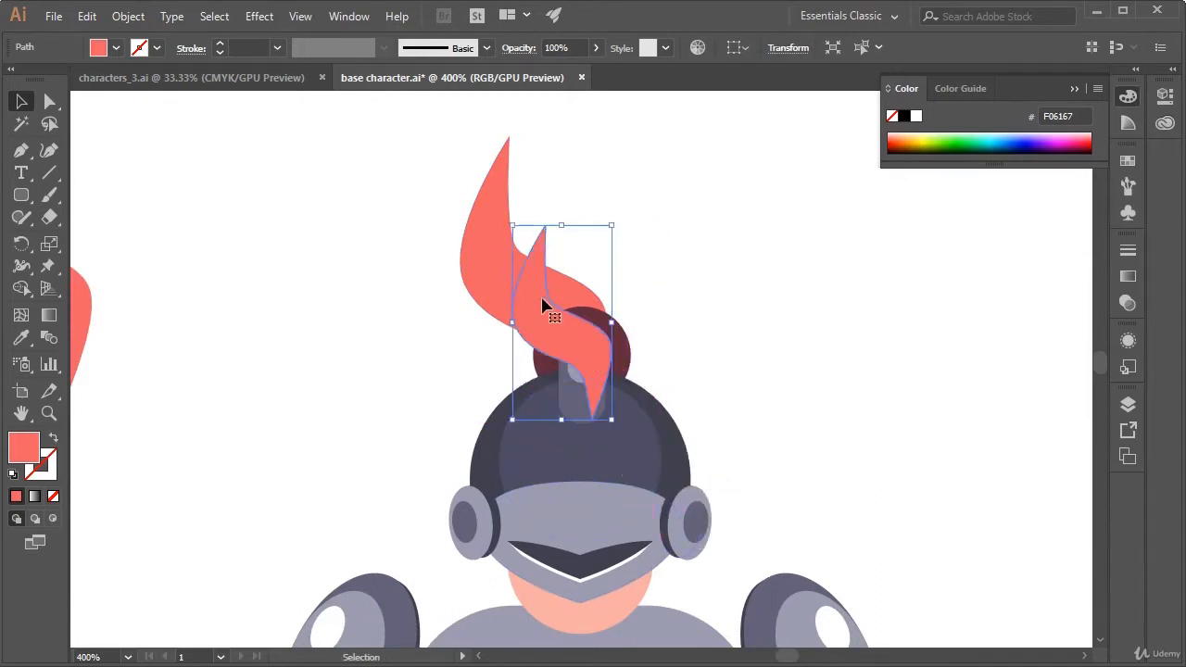
pyautogui.moveTo(546, 305); pyautogui.dragTo(551, 244)
pyautogui.click(693, 218)
# Send the smaller plume to the back, behind the helmet's crest and dark red circle
pyautogui.click(588, 294)
pyautogui.rightClick(588, 295)
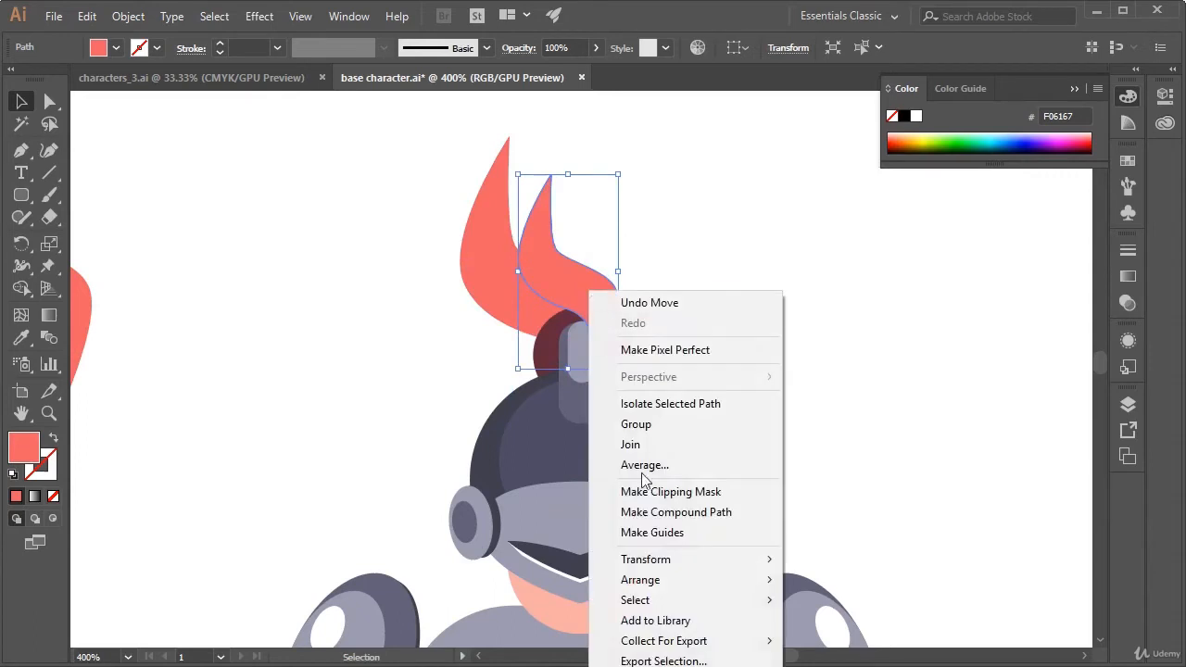
pyautogui.moveTo(691, 580)
pyautogui.click(907, 641)
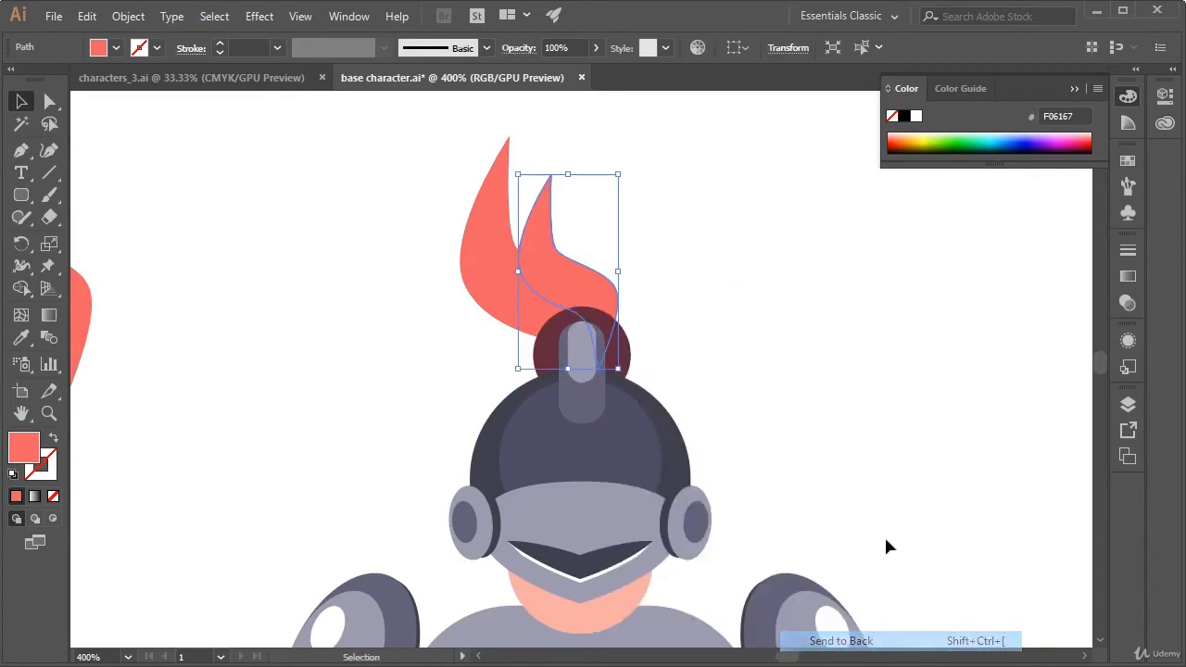
pyautogui.click(827, 350)
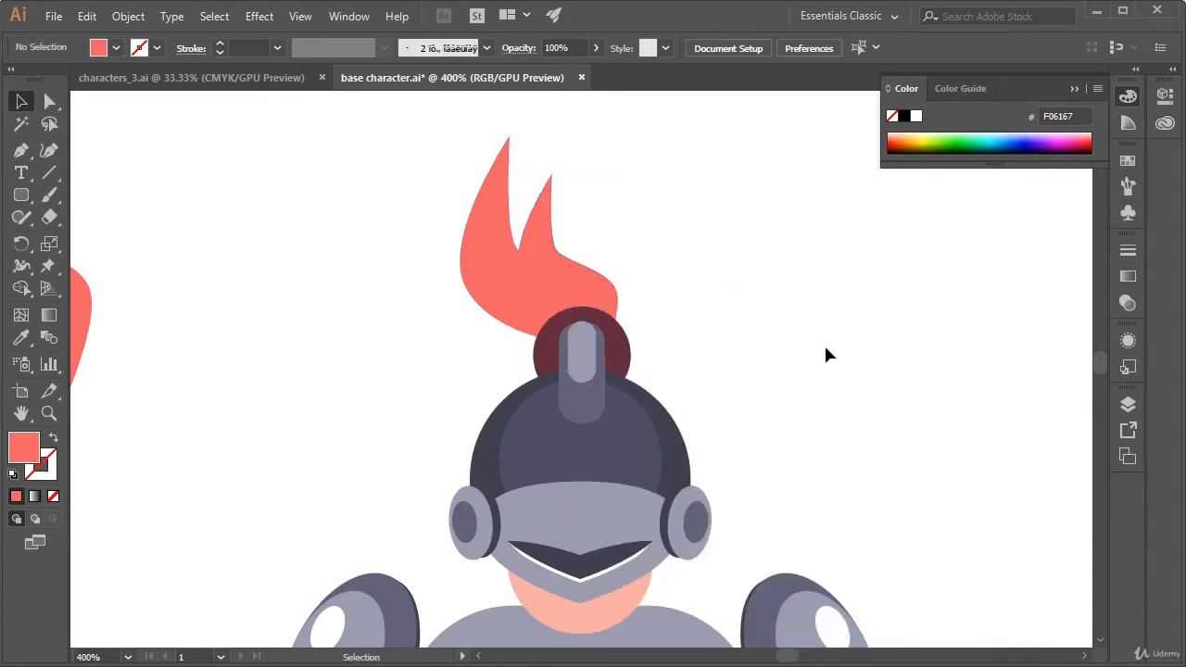
# Nudge the smaller coral plume about 2 pt closer to the larger one
pyautogui.click(598, 289)
pyautogui.click(646, 273)
pyautogui.moveTo(597, 287); pyautogui.dragTo(587, 273)
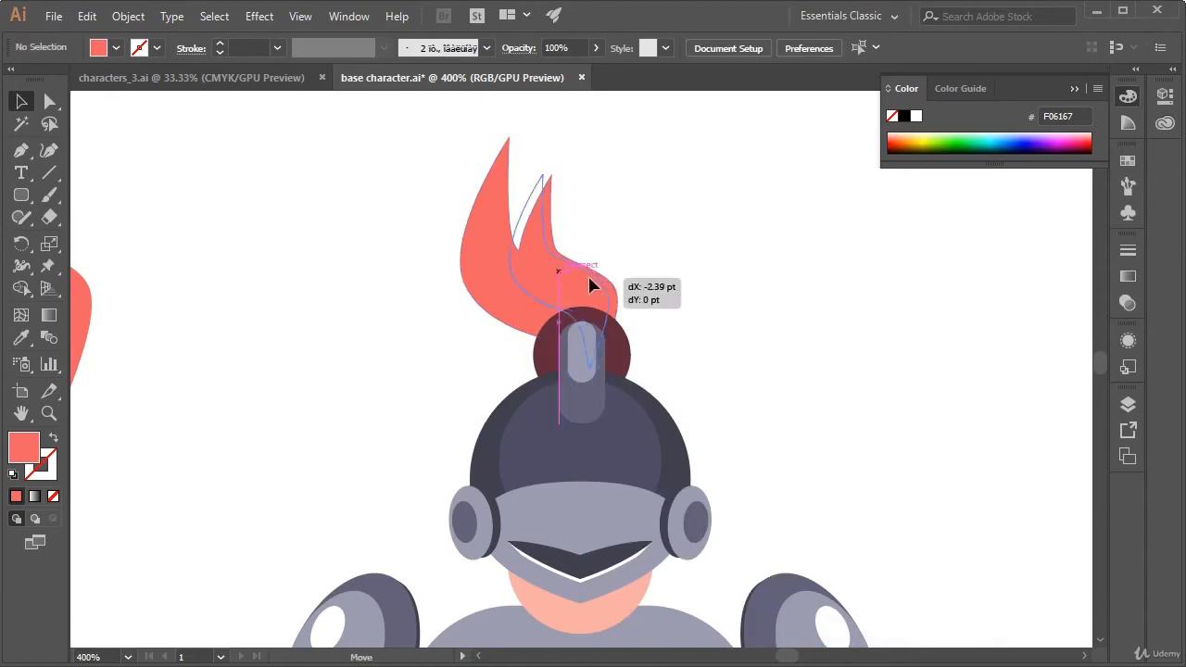
pyautogui.click(653, 260)
# Duplicate the larger helmet plume beside the head and fill the copy with the crest circle's dark red, 612A3A
pyautogui.click(500, 266)
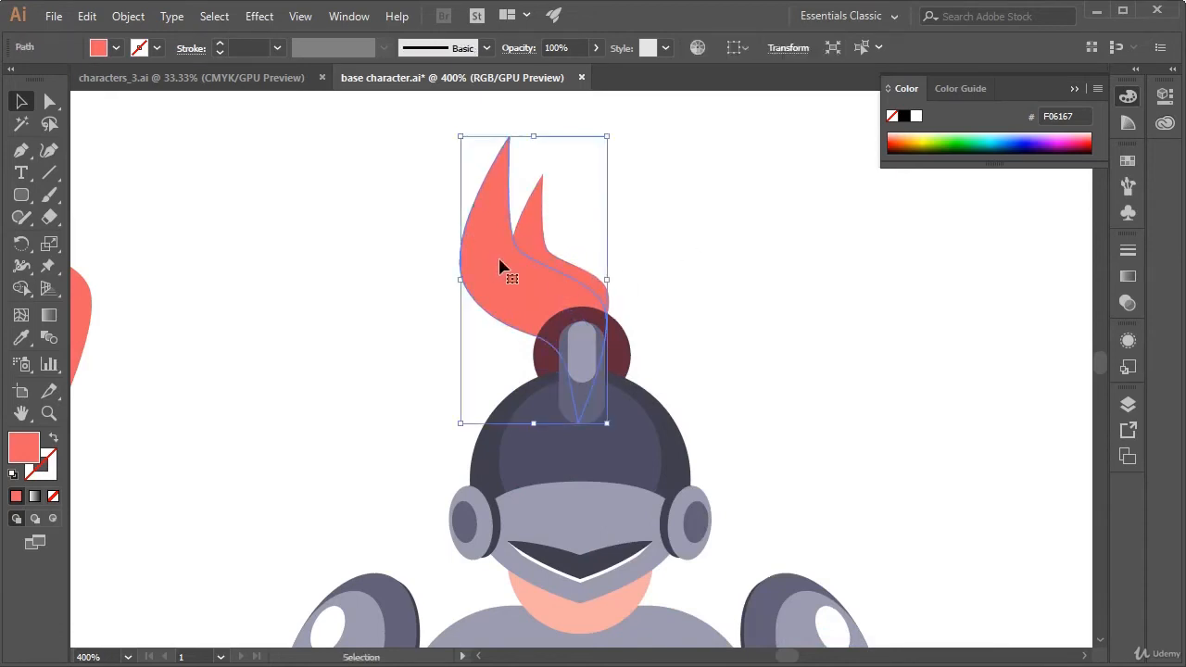
pyautogui.hotkey('ctrl', 'c')
pyautogui.hotkey('ctrl', 'v')
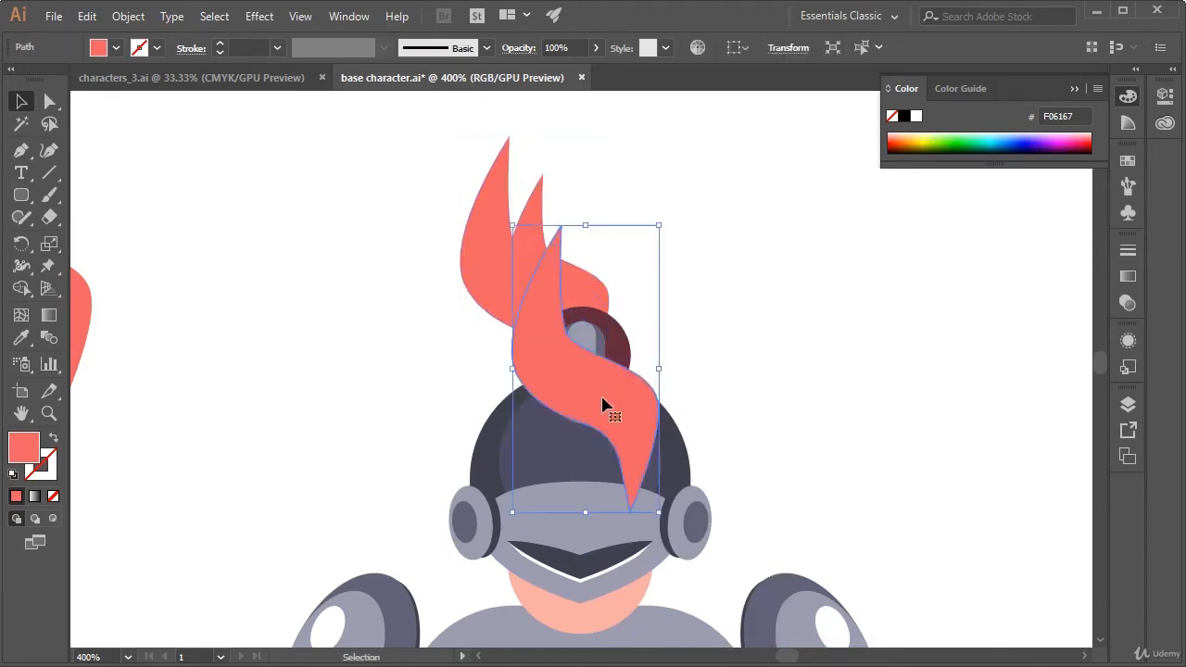
pyautogui.moveTo(603, 408); pyautogui.dragTo(835, 315)
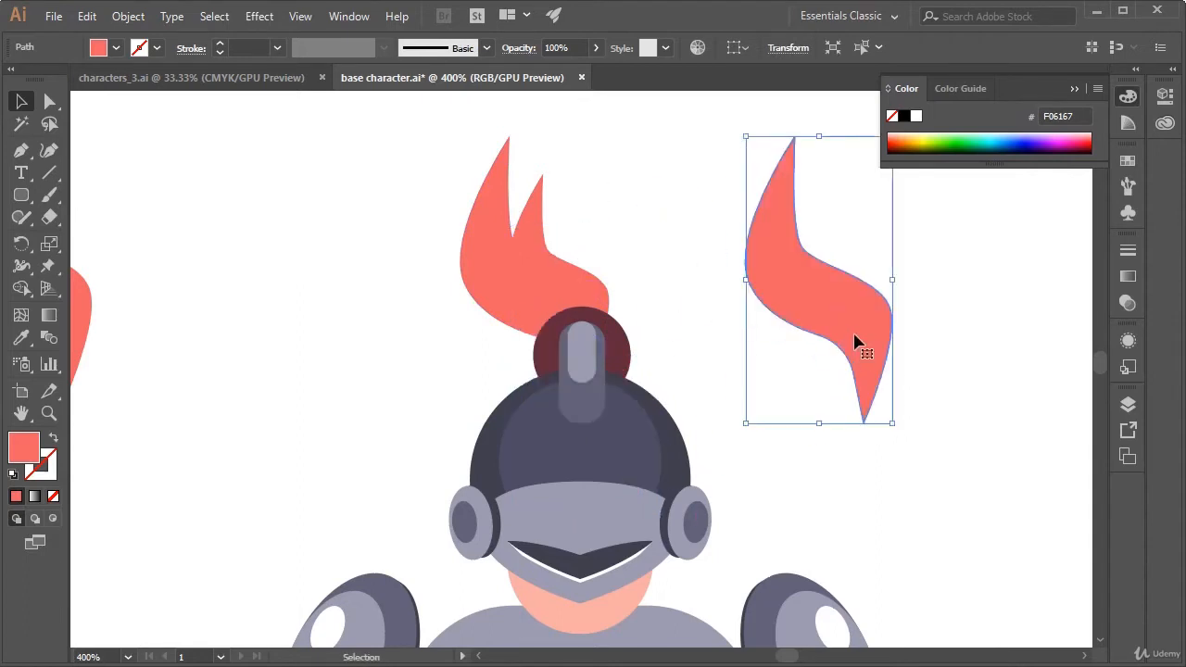
pyautogui.press('i')
pyautogui.click(625, 339)
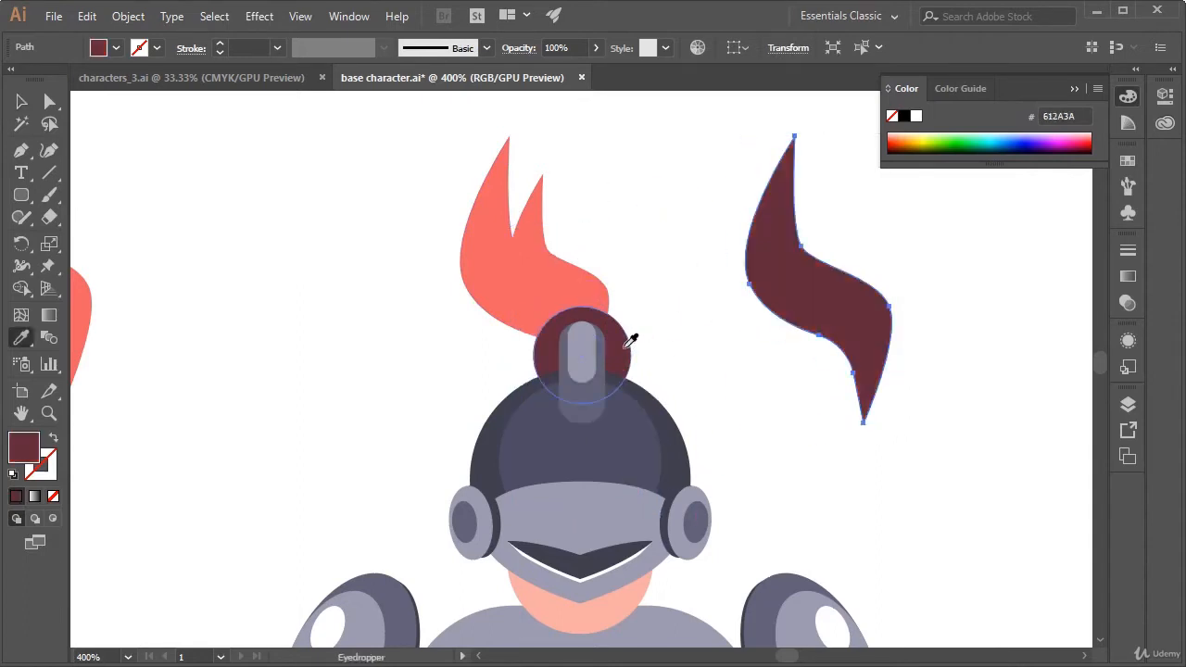
# Enlarge the dark red plume copy to about 125% and move it over the helmet's crest
pyautogui.press('v')
pyautogui.click(765, 395)
pyautogui.click(873, 404)
pyautogui.moveTo(747, 425); pyautogui.dragTo(708, 497)
pyautogui.moveTo(861, 356); pyautogui.dragTo(675, 324)
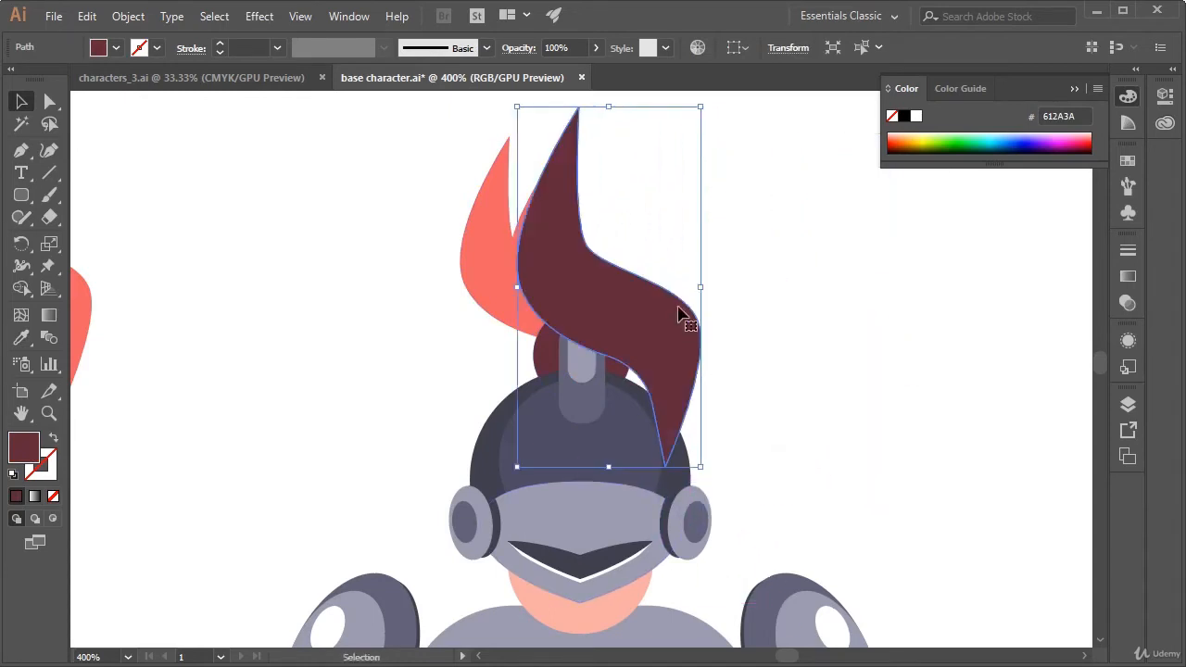
# Send the dark red plume to the back, behind the helmet and the coral plumes
pyautogui.rightClick(680, 309)
pyautogui.moveTo(763, 597)
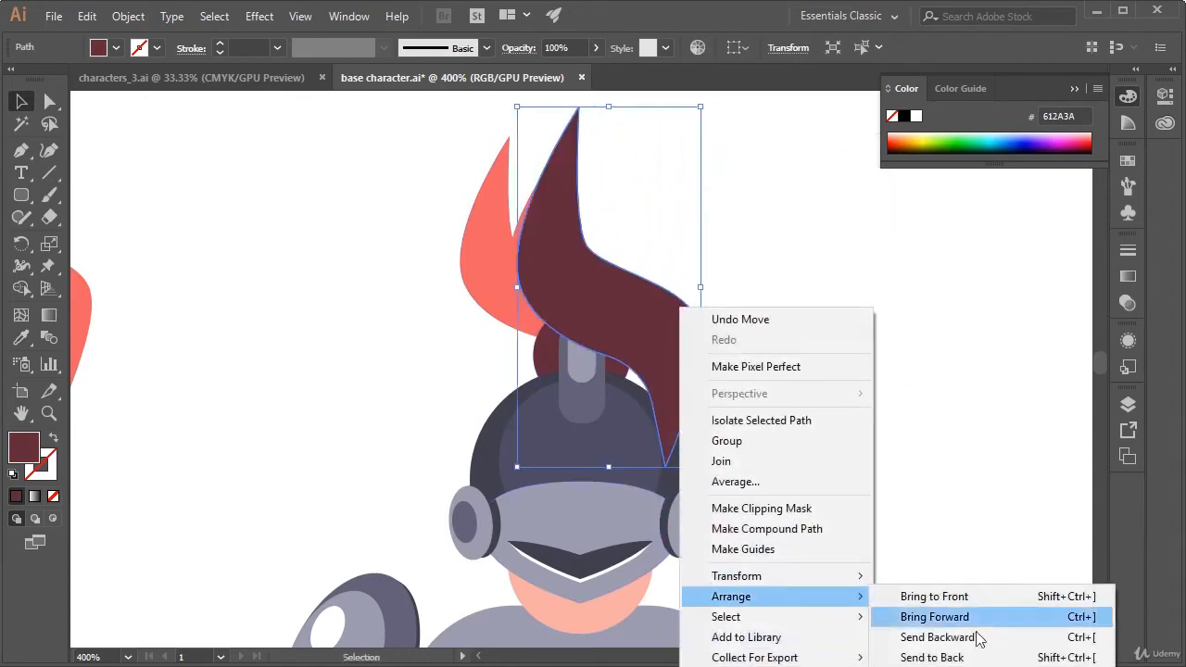
pyautogui.click(973, 648)
pyautogui.click(947, 463)
pyautogui.hotkey('ctrl', '-')
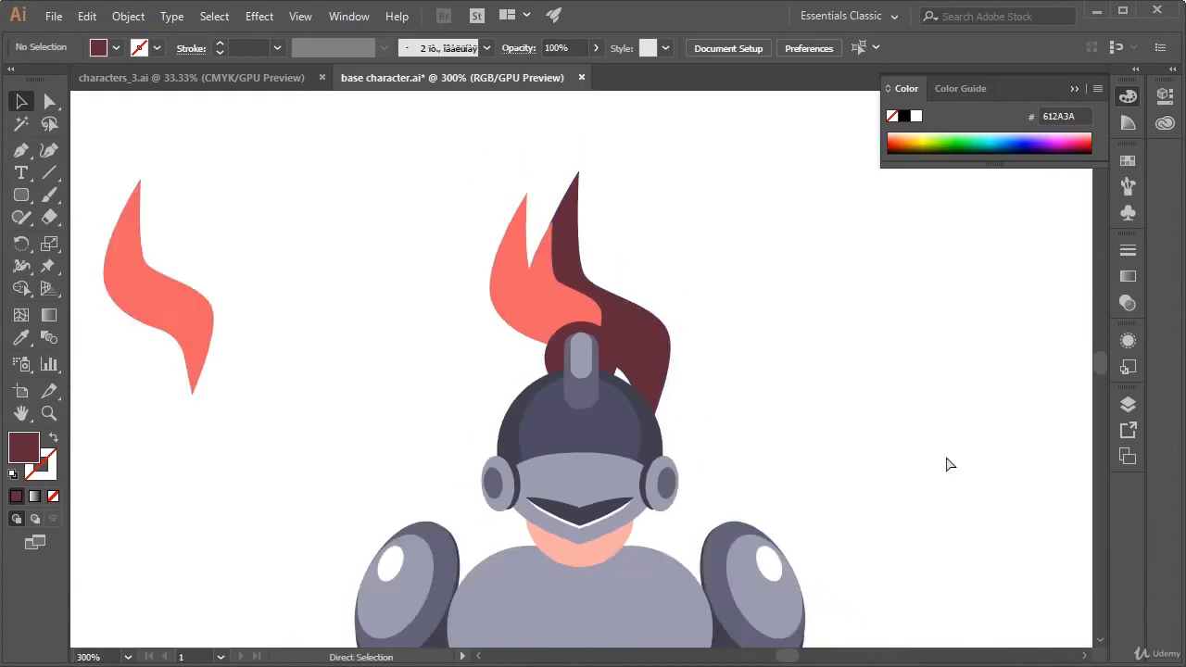
pyautogui.hotkey('ctrl', '-')
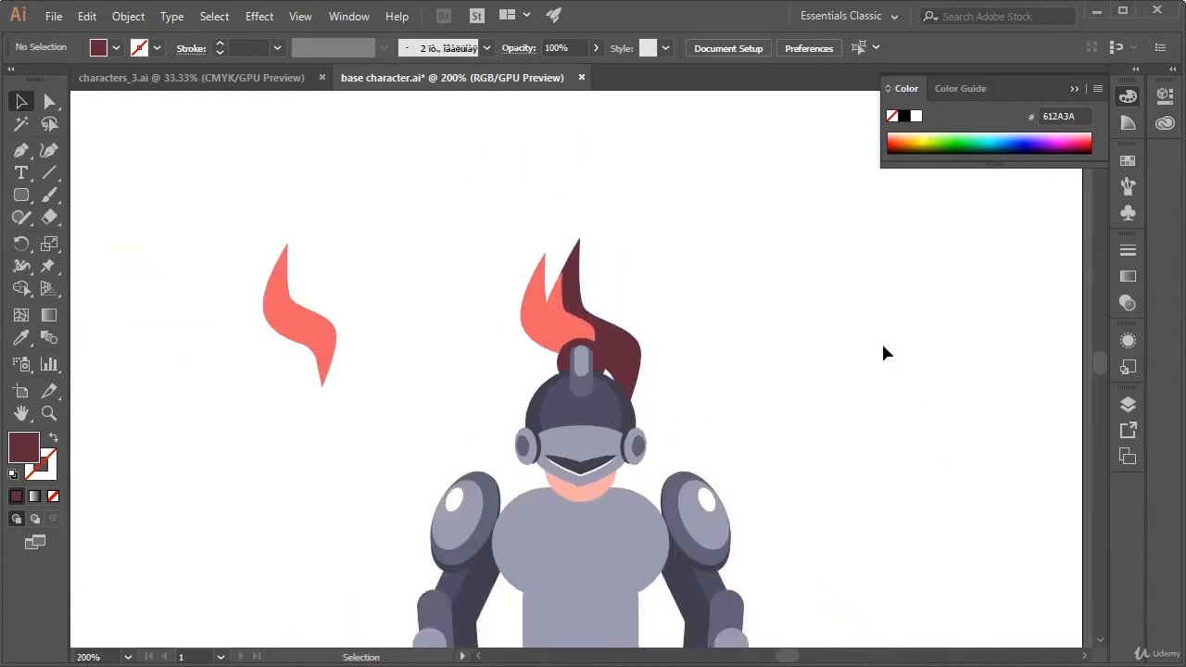
# Rotate the dark red plume about 20 degrees clockwise and position its lower end behind the crest
pyautogui.moveTo(640, 301); pyautogui.dragTo(747, 398)
pyautogui.moveTo(734, 452); pyautogui.dragTo(728, 412)
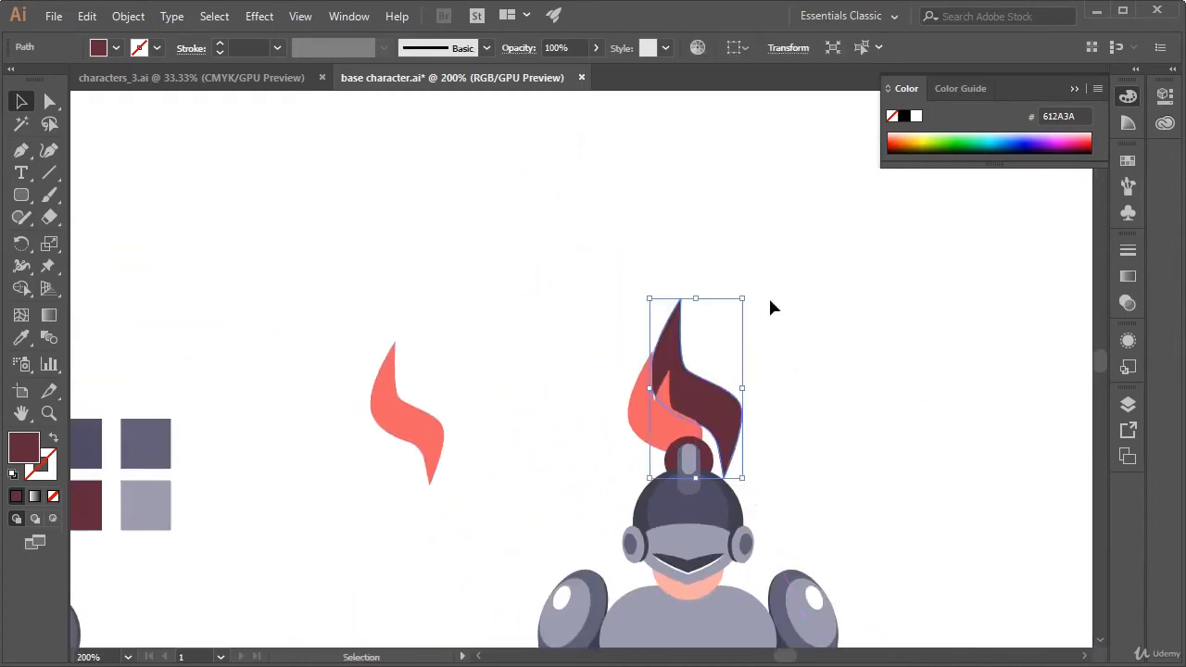
pyautogui.moveTo(754, 288); pyautogui.dragTo(775, 322)
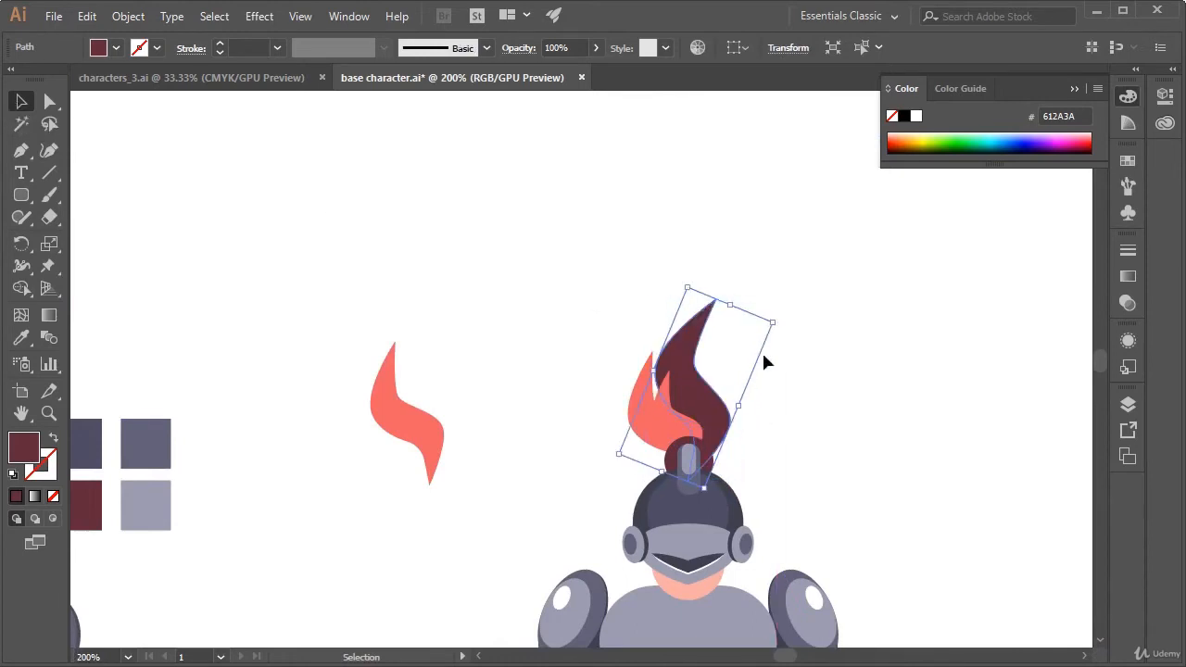
pyautogui.click(770, 408)
pyautogui.moveTo(691, 415); pyautogui.dragTo(726, 424)
pyautogui.click(774, 396)
pyautogui.click(833, 361)
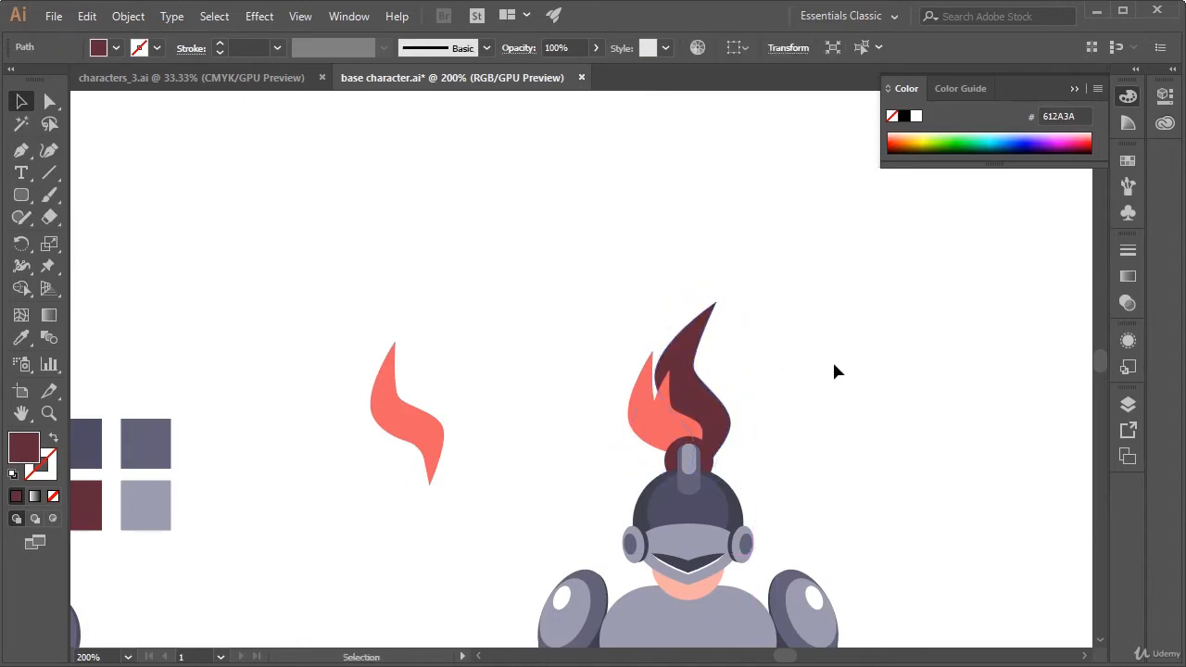
# Narrow the dark red plume slightly from its side facing the coral plumes
pyautogui.click(690, 399)
pyautogui.moveTo(653, 378); pyautogui.dragTo(656, 378)
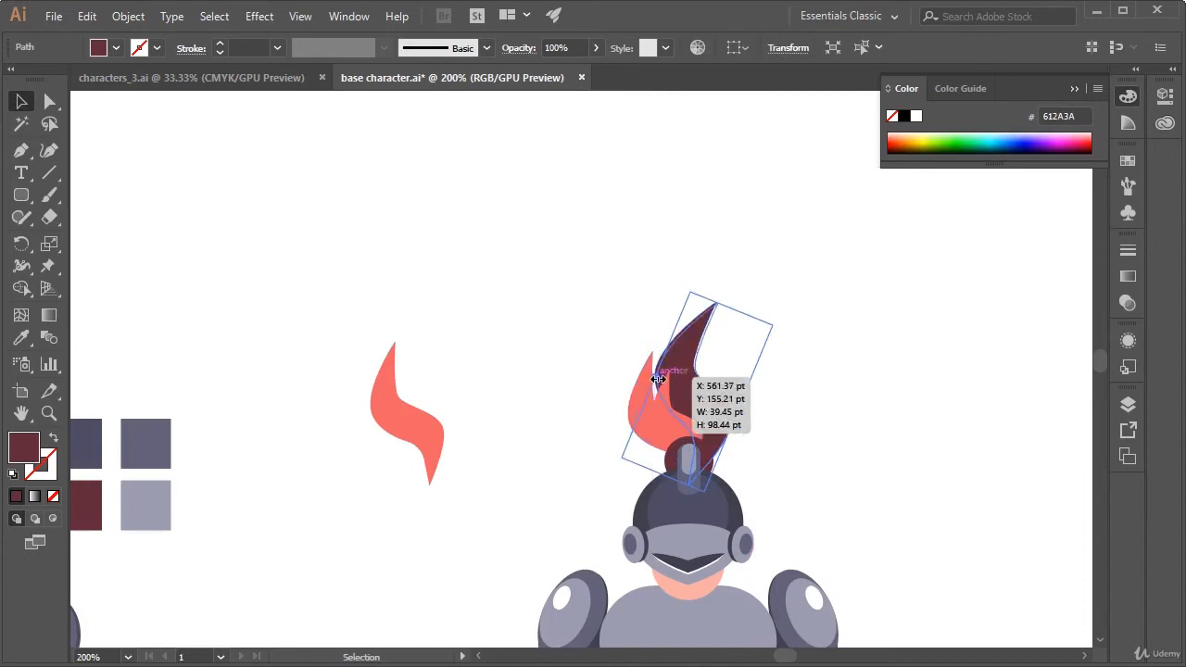
pyautogui.click(869, 375)
# Copy the spare coral feather, shrink it to about 40%, tilt it clockwise and place it beside the dark red plume's tip
pyautogui.click(432, 442)
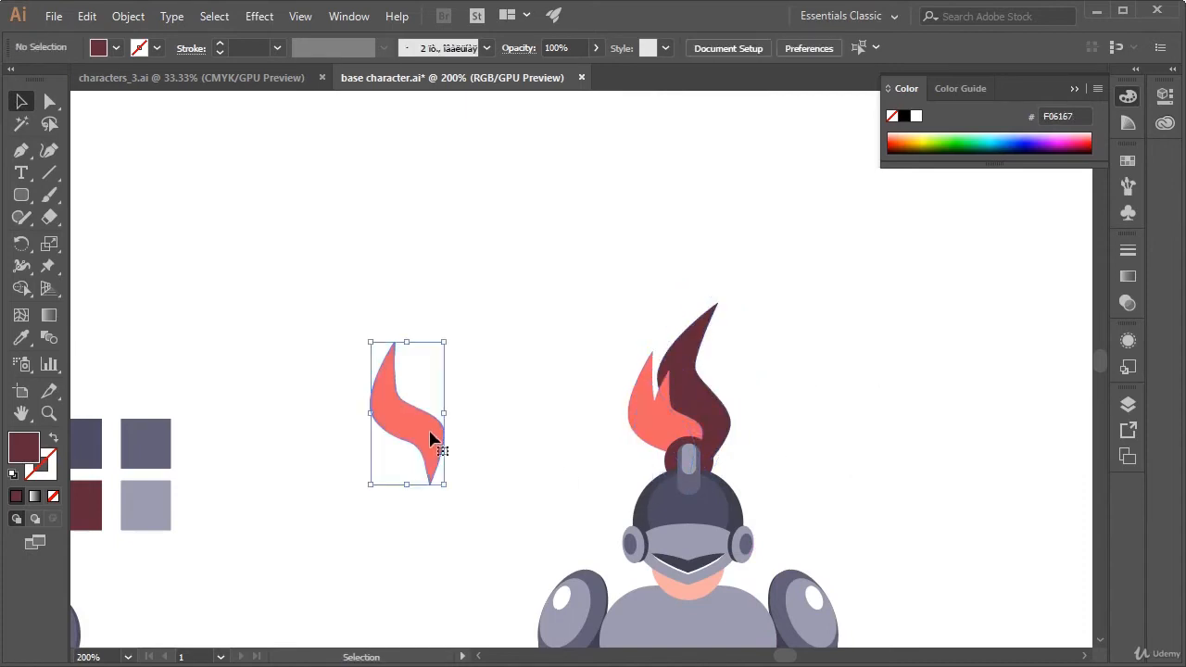
pyautogui.hotkey('ctrl', 'c')
pyautogui.hotkey('ctrl', 'v')
pyautogui.moveTo(595, 371); pyautogui.dragTo(838, 352)
pyautogui.moveTo(863, 420); pyautogui.dragTo(819, 351)
pyautogui.click(831, 342)
pyautogui.click(809, 318)
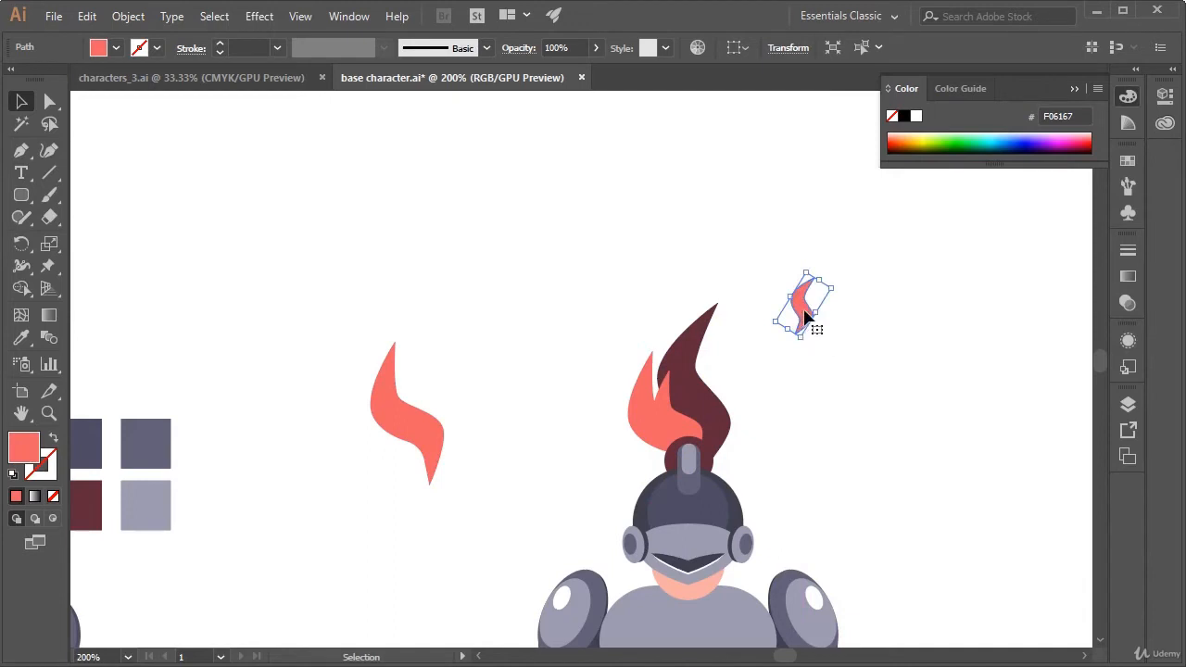
pyautogui.moveTo(804, 316); pyautogui.dragTo(733, 340)
pyautogui.click(788, 385)
pyautogui.moveTo(841, 474); pyautogui.dragTo(791, 308)
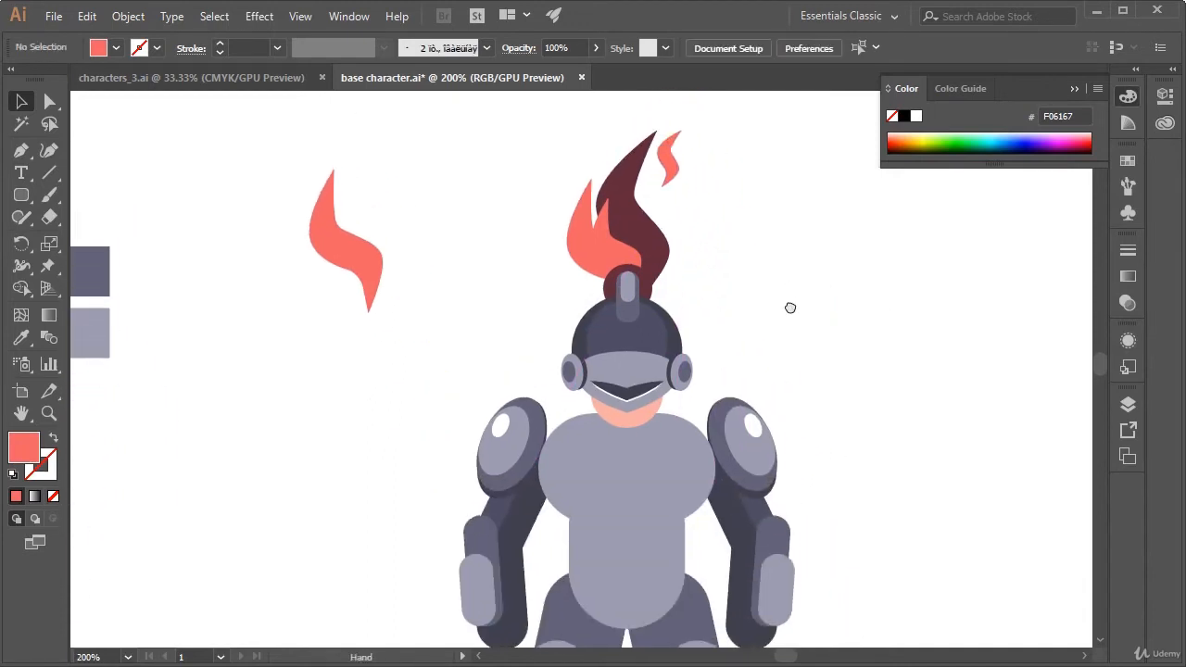
# Draw a coral circle, filled F06167, over the left-hand shoulder pad with the Ellipse tool
pyautogui.moveTo(880, 435)
pyautogui.mouseDown()
pyautogui.moveTo(838, 349)
pyautogui.moveTo(876, 362)
pyautogui.moveTo(886, 384)
pyautogui.moveTo(862, 423)
pyautogui.mouseUp()
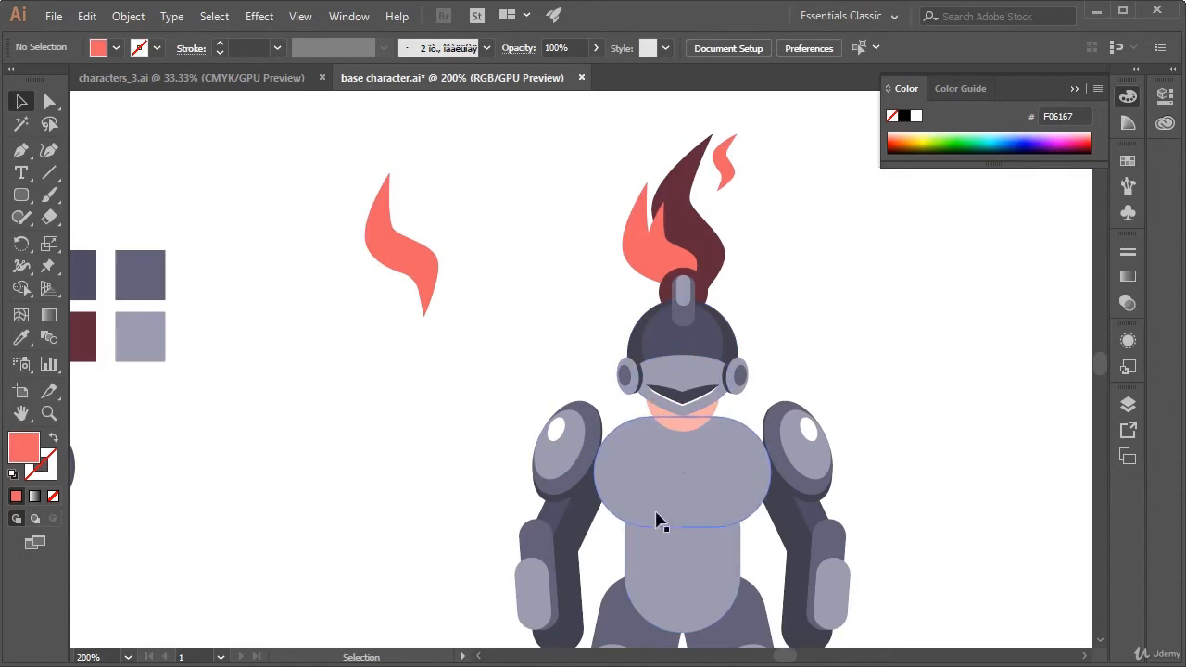
pyautogui.click(429, 278)
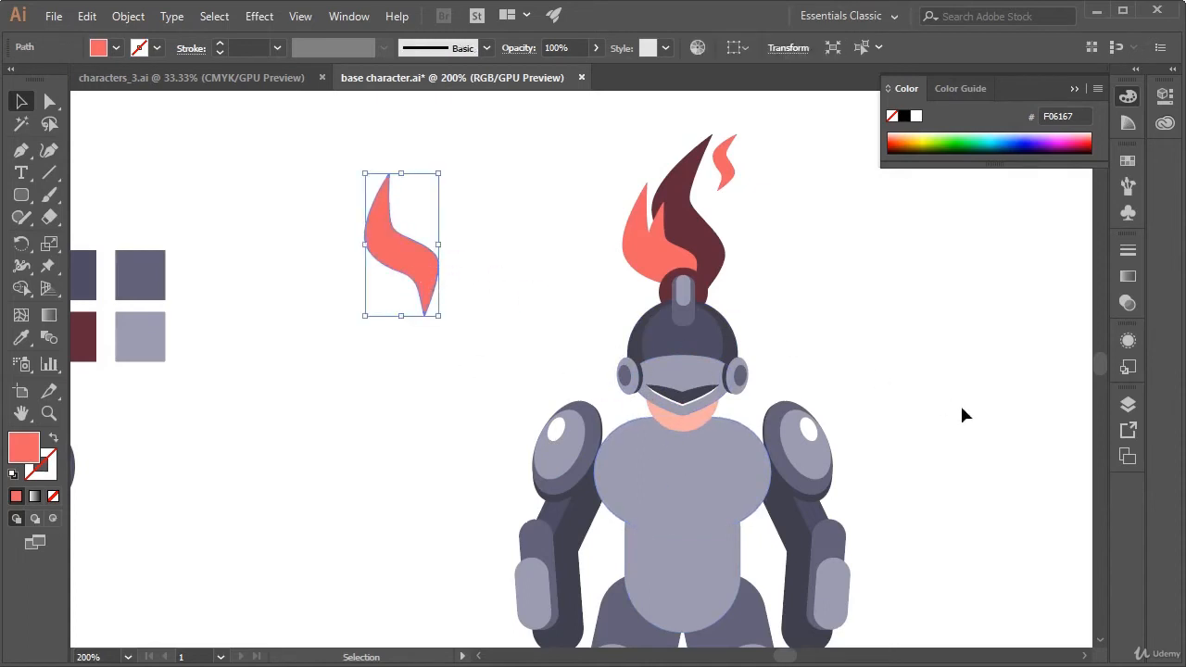
pyautogui.press('ctrl')
pyautogui.moveTo(21, 195); pyautogui.dragTo(110, 236)
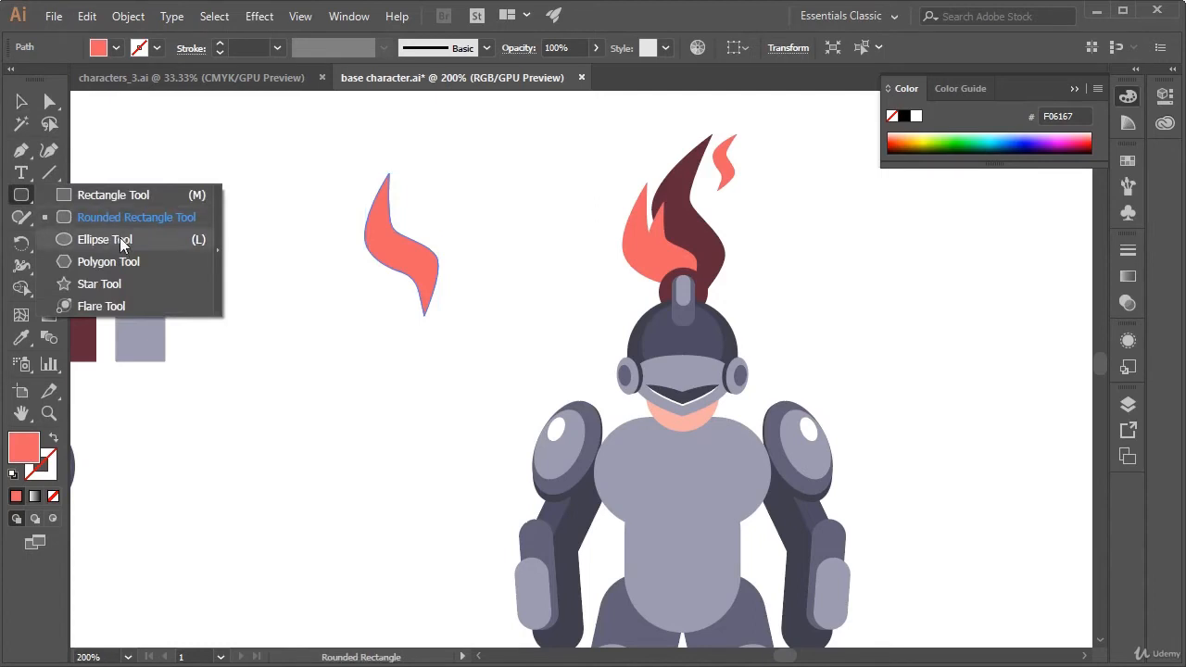
pyautogui.click(120, 244)
pyautogui.press('space')
pyautogui.moveTo(588, 429); pyautogui.dragTo(554, 340)
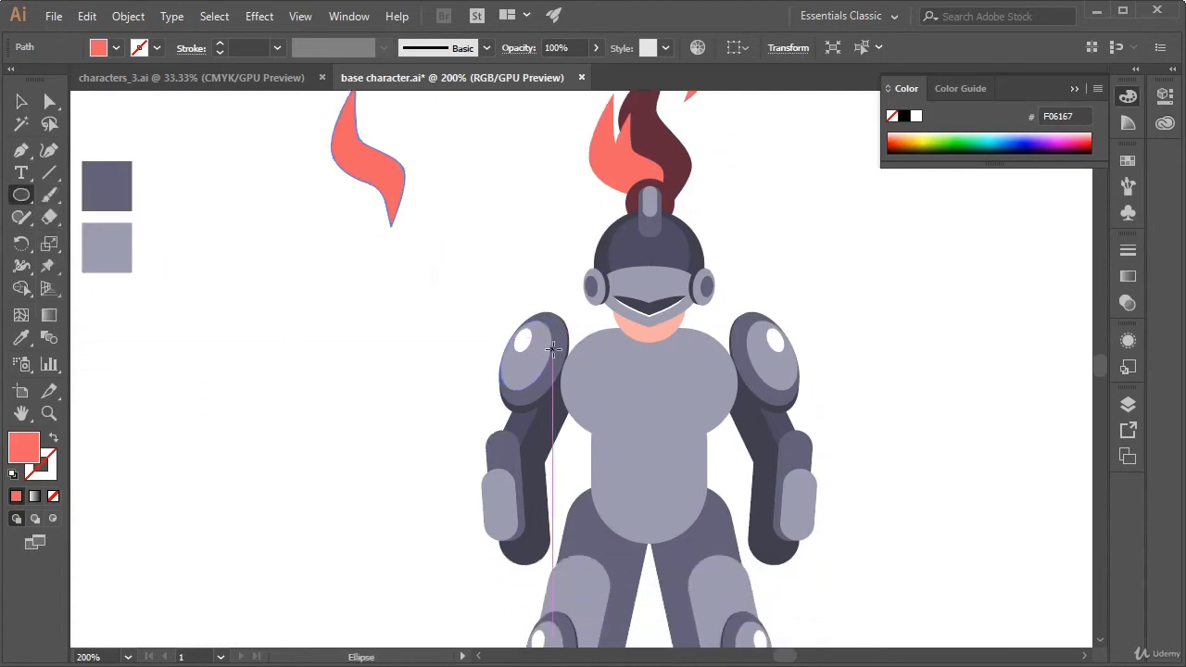
pyautogui.hotkey('ctrl', '+')
pyautogui.press('space')
pyautogui.moveTo(833, 391); pyautogui.dragTo(591, 175)
pyautogui.press('space')
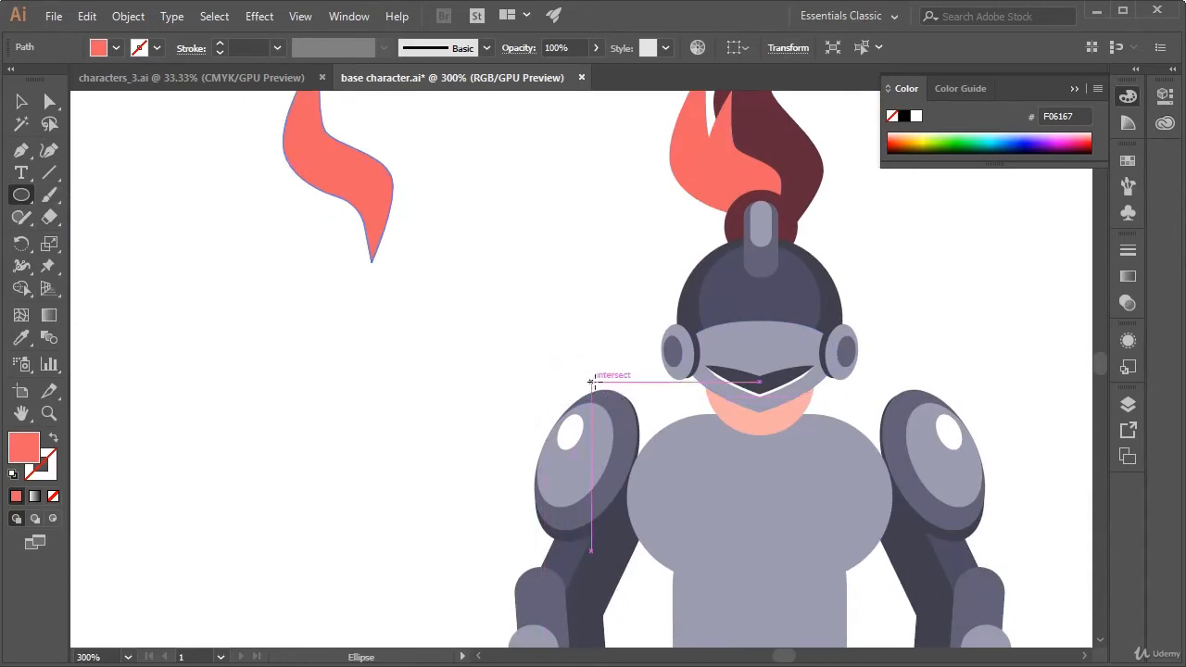
pyautogui.moveTo(544, 363); pyautogui.dragTo(678, 476)
pyautogui.press('v')
pyautogui.click(1070, 362)
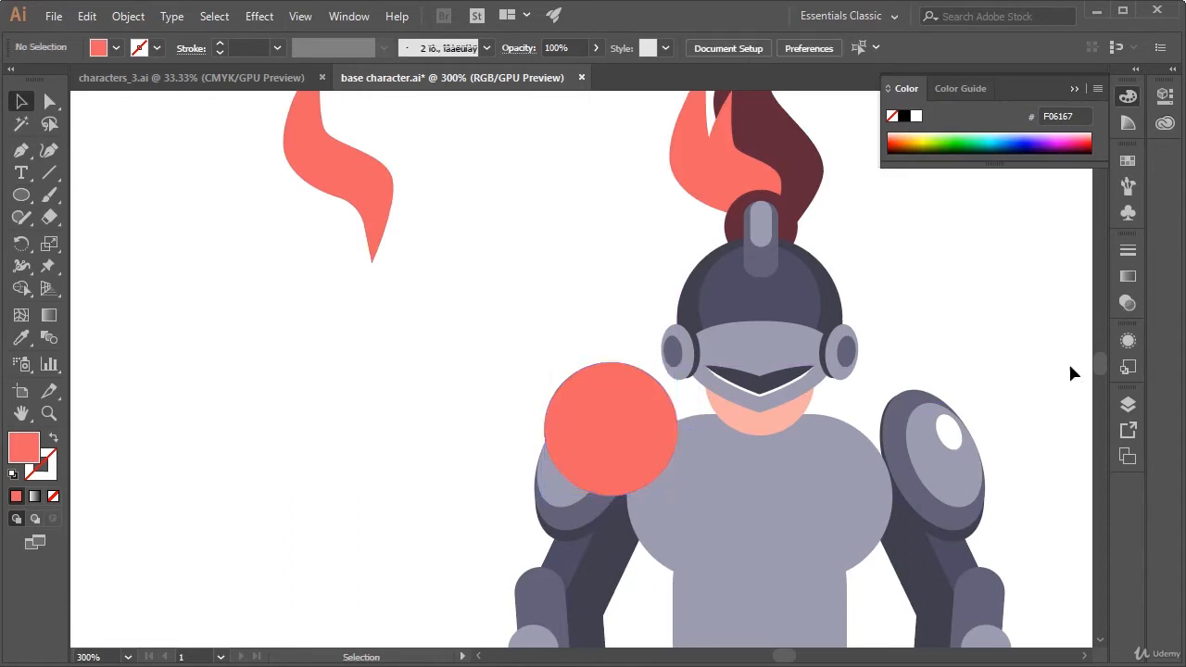
# Move the coral circle slightly higher over the left-hand shoulder pad
pyautogui.press('space')
pyautogui.moveTo(1026, 384); pyautogui.dragTo(988, 303)
pyautogui.moveTo(617, 342); pyautogui.dragTo(624, 332)
pyautogui.click(451, 340)
pyautogui.click(519, 421)
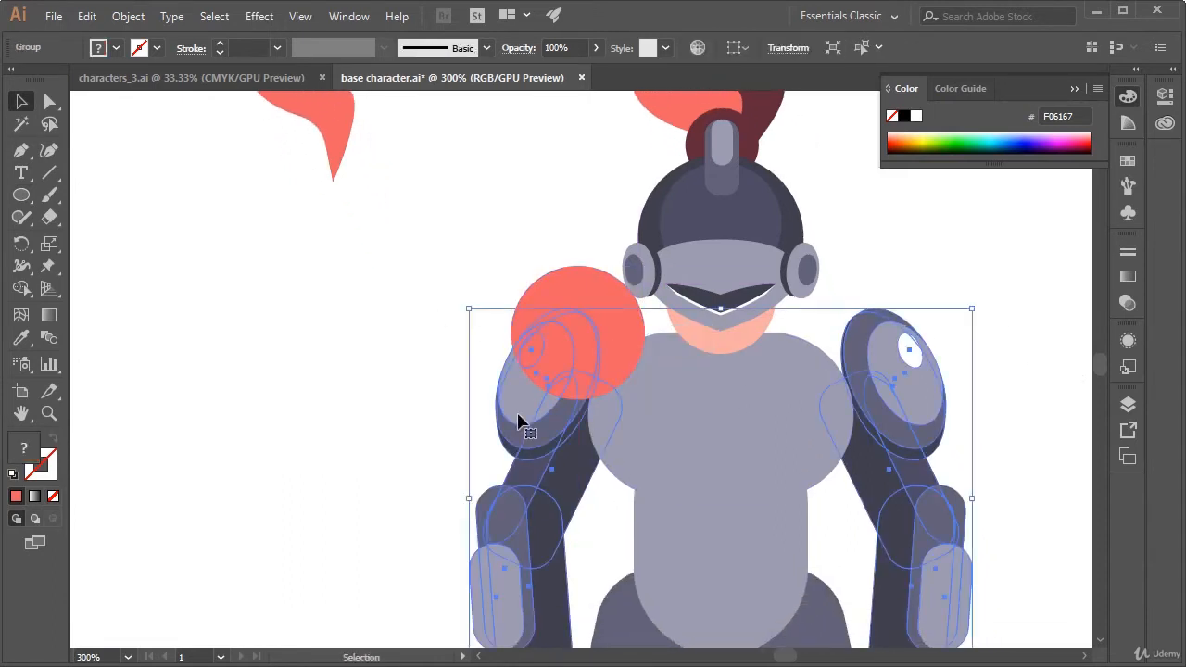
pyautogui.click(1018, 344)
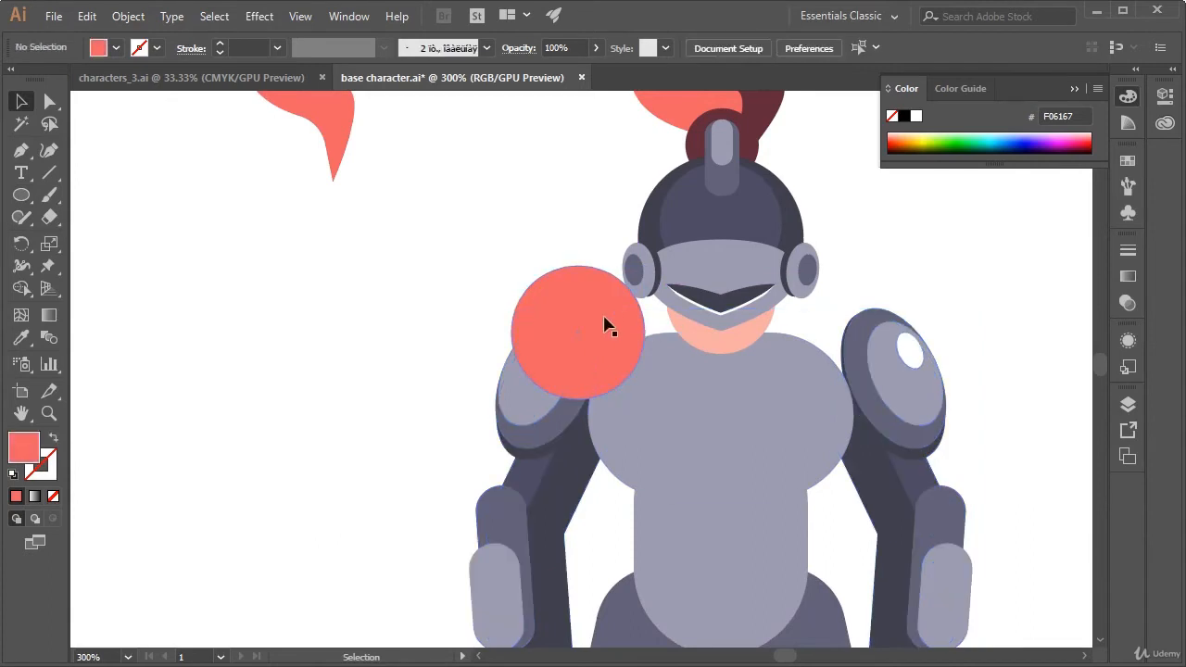
# Send the coral circle to the back, behind the shoulder and torso, and nudge it slightly outward
pyautogui.rightClick(579, 292)
pyautogui.moveTo(705, 574)
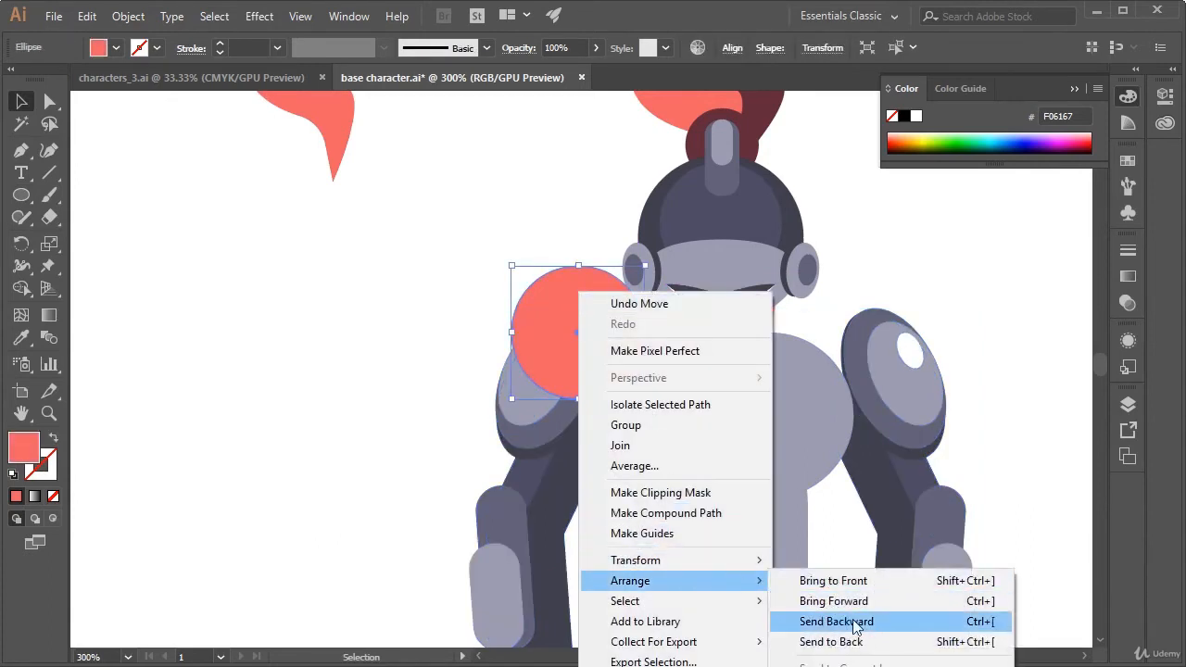
pyautogui.click(863, 640)
pyautogui.click(970, 422)
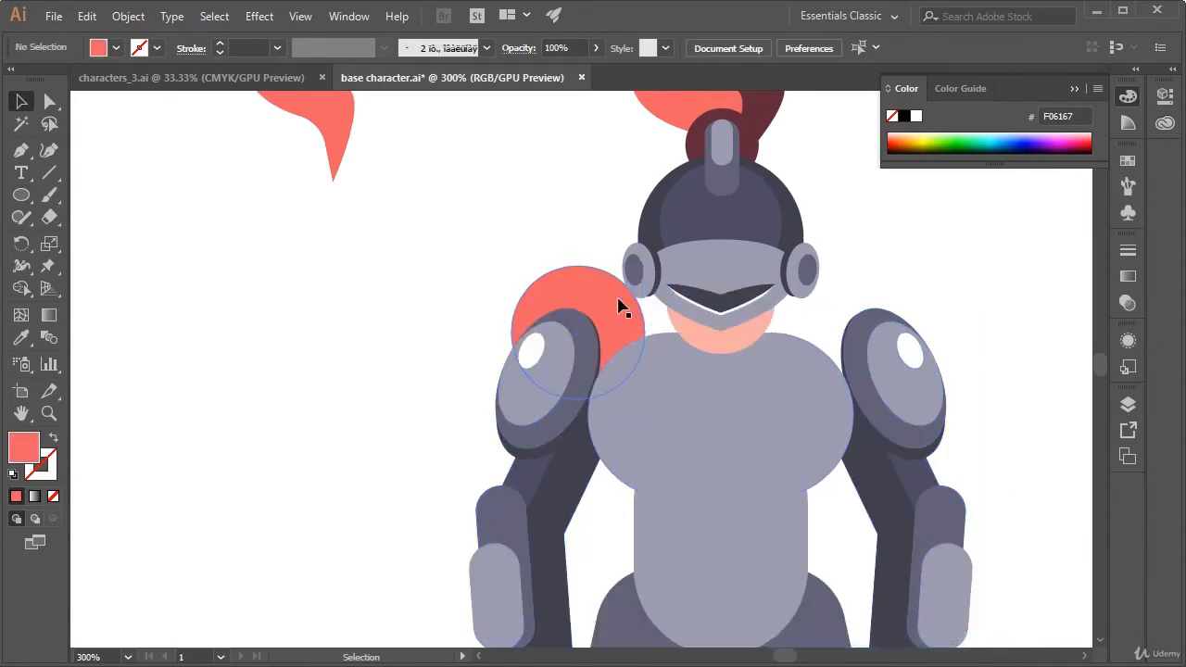
pyautogui.moveTo(621, 307); pyautogui.dragTo(610, 310)
pyautogui.click(563, 255)
# Copy the spare coral feather onto the left-hand shoulder and reduce its height and width to about three quarters
pyautogui.moveTo(461, 189); pyautogui.dragTo(553, 272)
pyautogui.moveTo(618, 321); pyautogui.dragTo(596, 291)
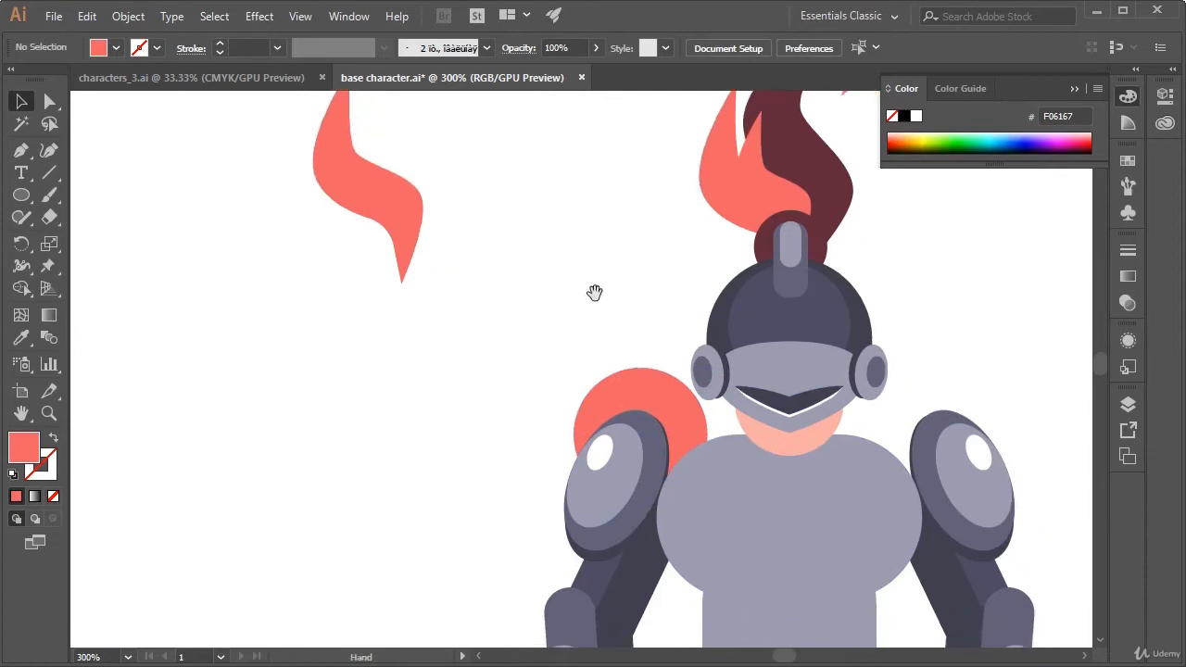
pyautogui.click(405, 222)
pyautogui.hotkey('ctrl', 'c')
pyautogui.hotkey('ctrl', 'v')
pyautogui.moveTo(595, 384); pyautogui.dragTo(607, 356)
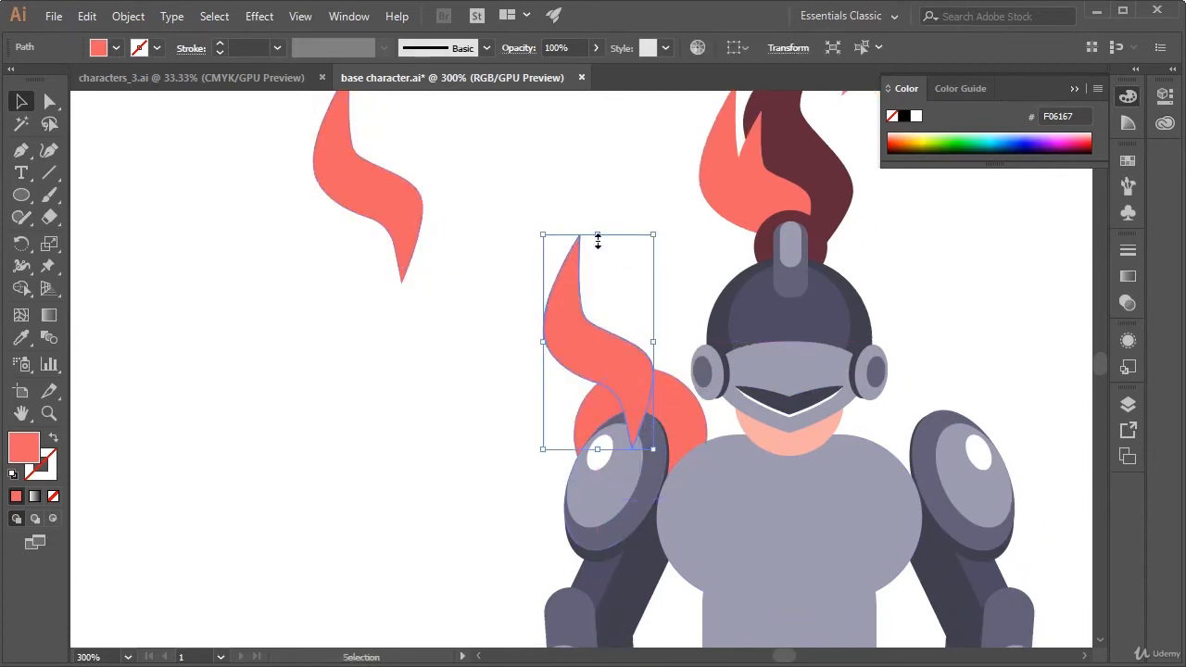
pyautogui.moveTo(597, 239); pyautogui.dragTo(598, 290)
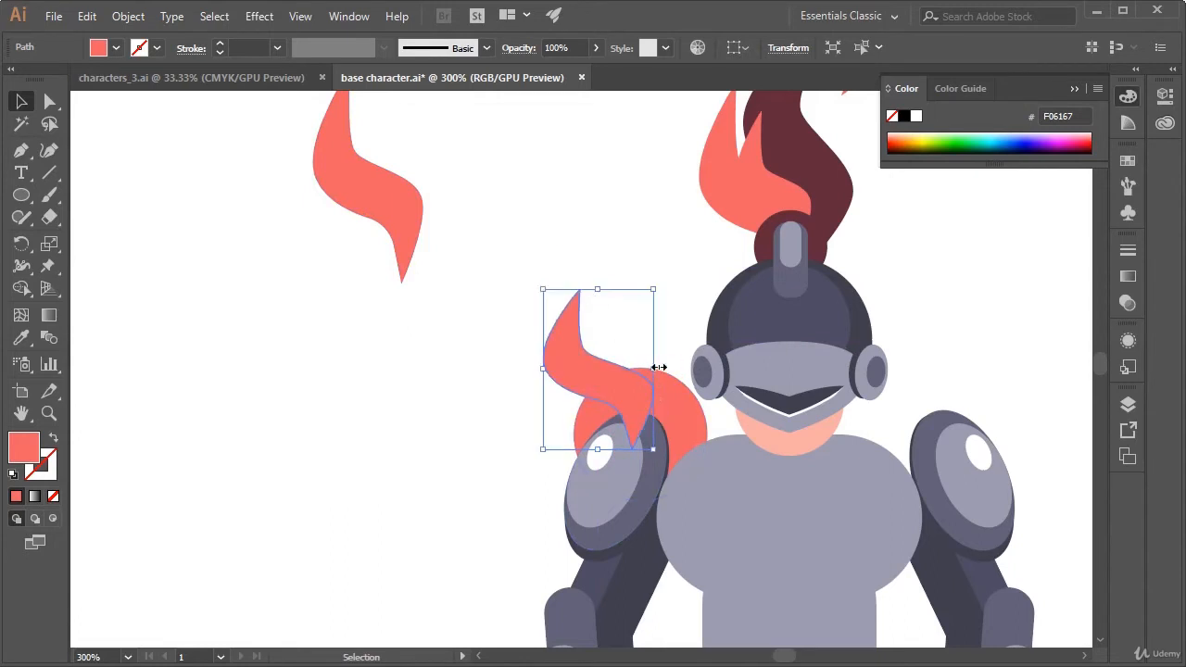
pyautogui.moveTo(657, 367); pyautogui.dragTo(630, 368)
# Rotate the shoulder feather about 30 degrees counterclockwise and fit it along the coral circle's upper edge
pyautogui.moveTo(636, 460); pyautogui.dragTo(665, 394)
pyautogui.moveTo(615, 362); pyautogui.dragTo(639, 383)
pyautogui.moveTo(678, 429); pyautogui.dragTo(671, 431)
pyautogui.moveTo(585, 298); pyautogui.dragTo(607, 309)
pyautogui.moveTo(635, 392); pyautogui.dragTo(647, 387)
pyautogui.moveTo(567, 326); pyautogui.dragTo(574, 333)
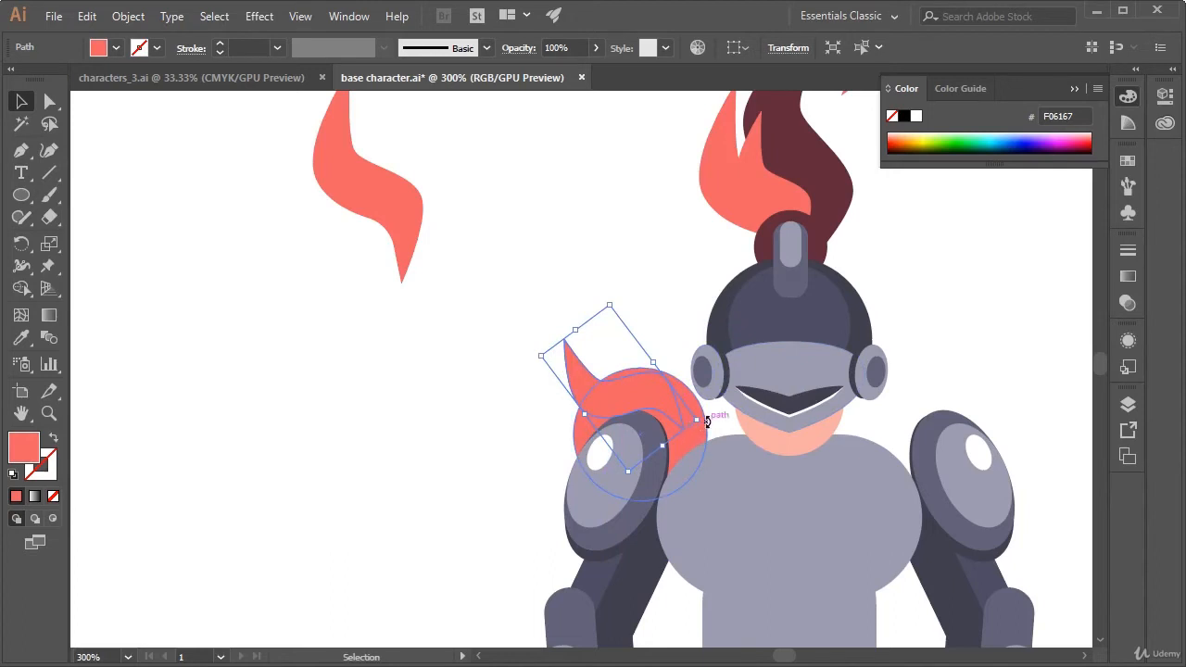
pyautogui.moveTo(707, 421); pyautogui.dragTo(495, 335)
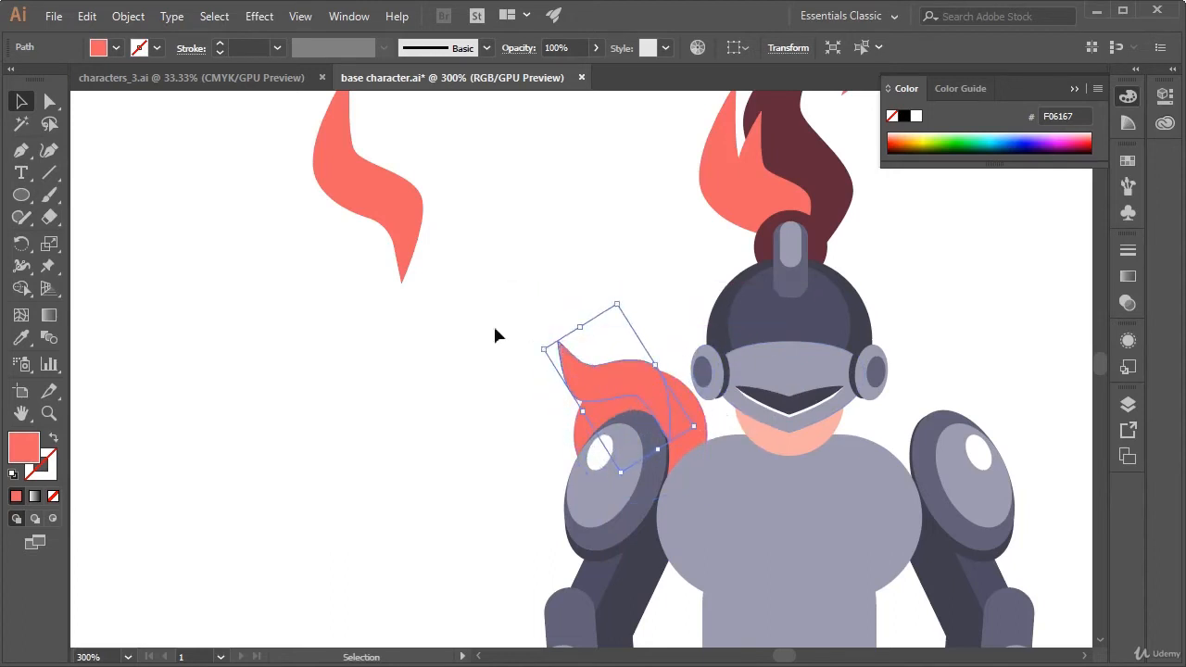
# Duplicate the shoulder feather toward the helmet, tilt the copy slightly clockwise and settle it on the coral circle
pyautogui.moveTo(648, 394); pyautogui.dragTo(707, 343)
pyautogui.click(685, 315)
pyautogui.click(638, 391)
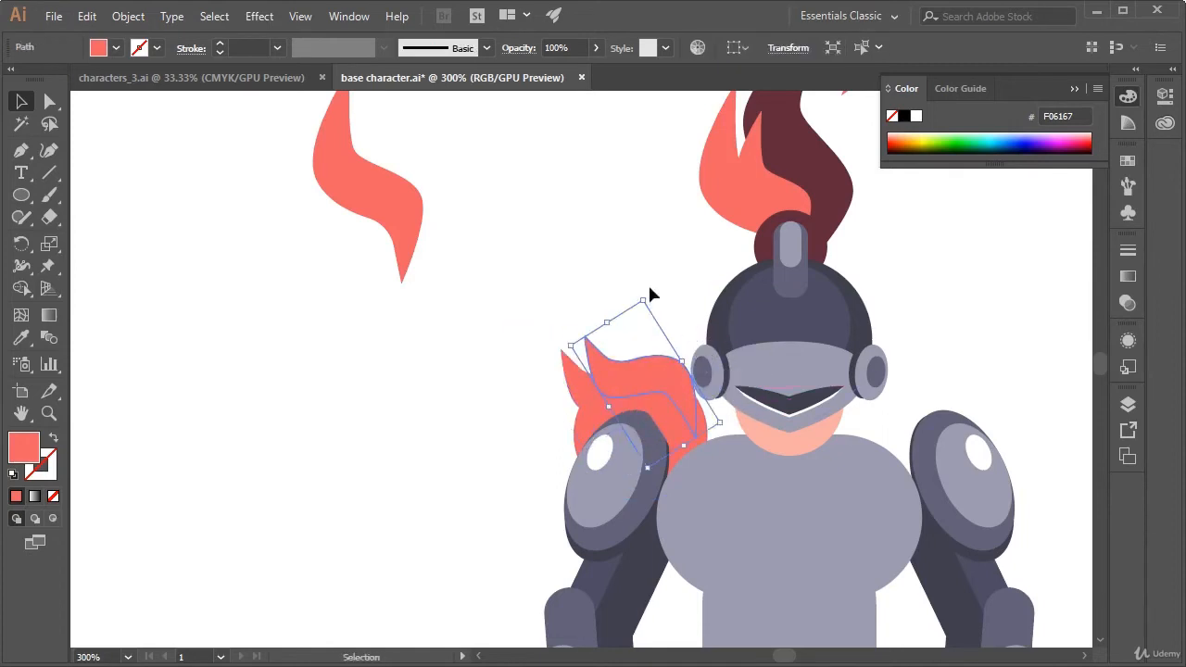
pyautogui.moveTo(649, 295); pyautogui.dragTo(651, 324)
pyautogui.moveTo(654, 375); pyautogui.dragTo(655, 388)
pyautogui.click(696, 313)
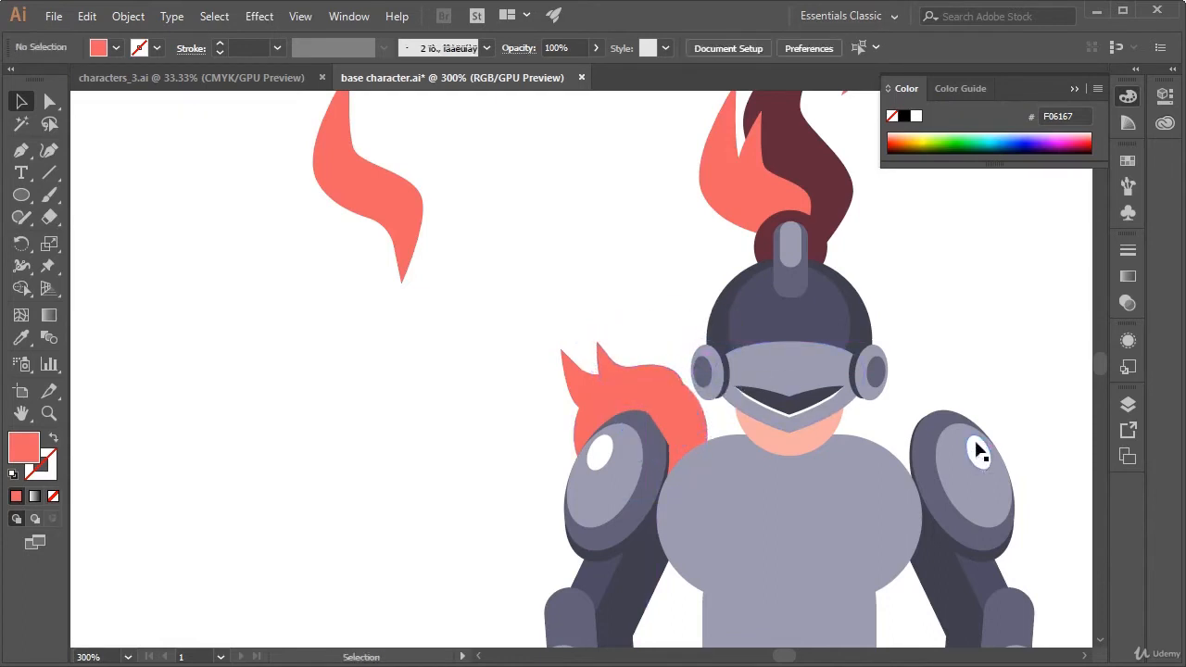
# Send the two coral shoulder feathers to the back, behind the shoulder pad
pyautogui.click(664, 414)
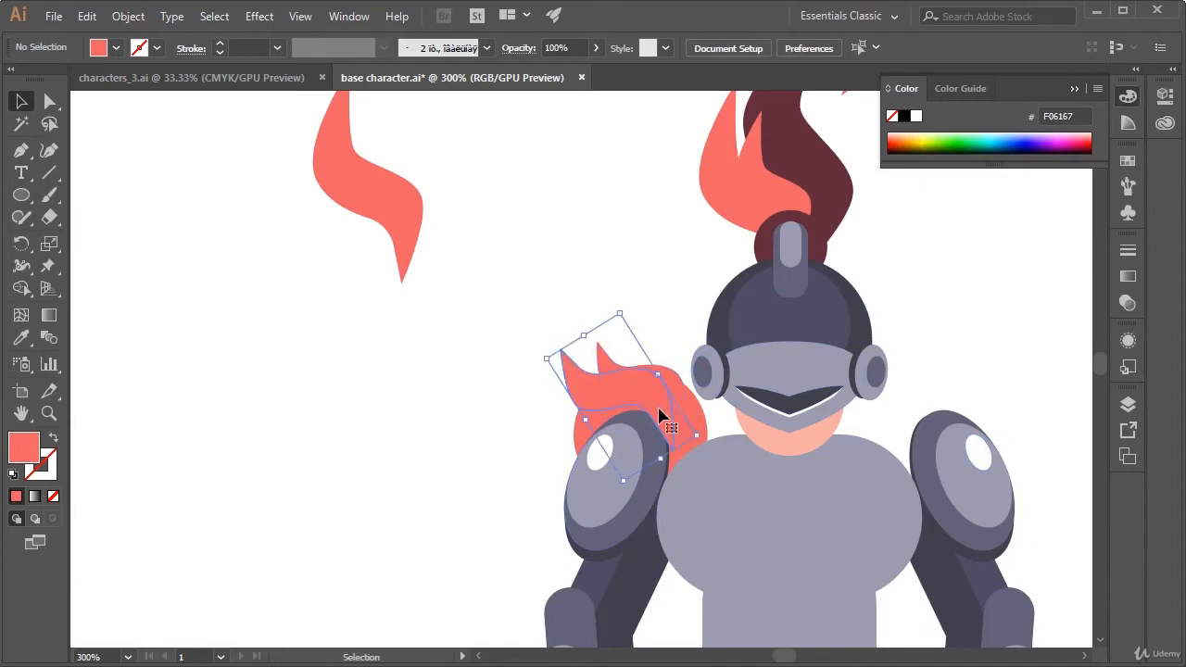
pyautogui.keyDown('shift'); pyautogui.click(676, 381); pyautogui.keyUp('shift')
pyautogui.rightClick(673, 373)
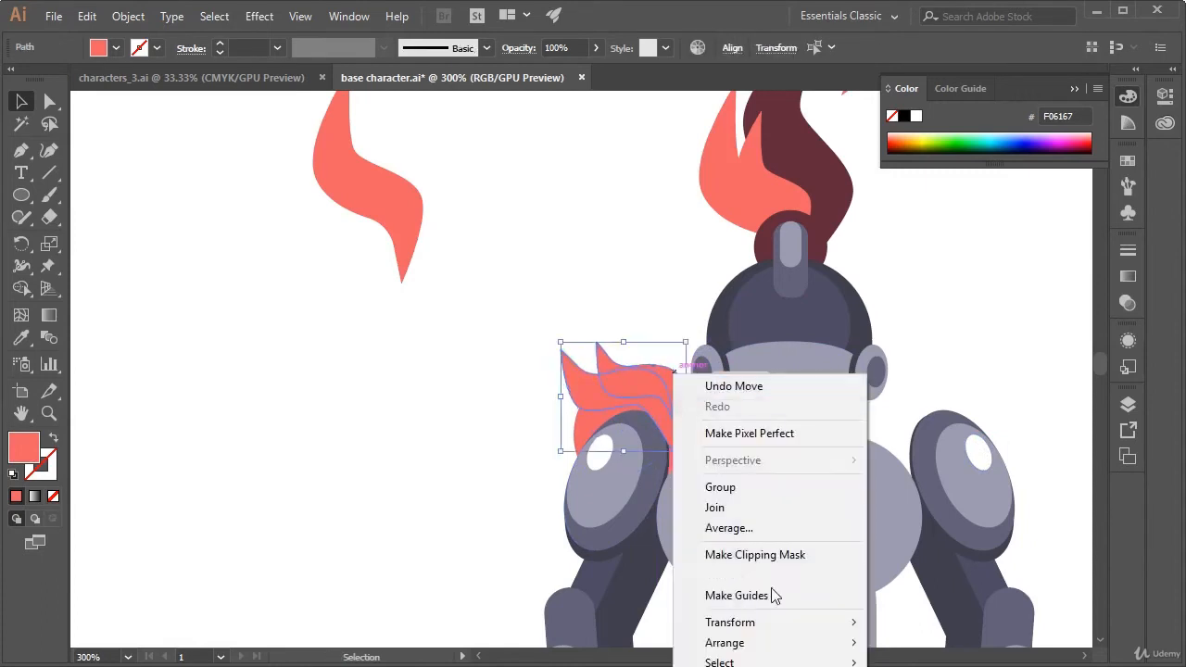
pyautogui.moveTo(813, 651)
pyautogui.click(928, 666)
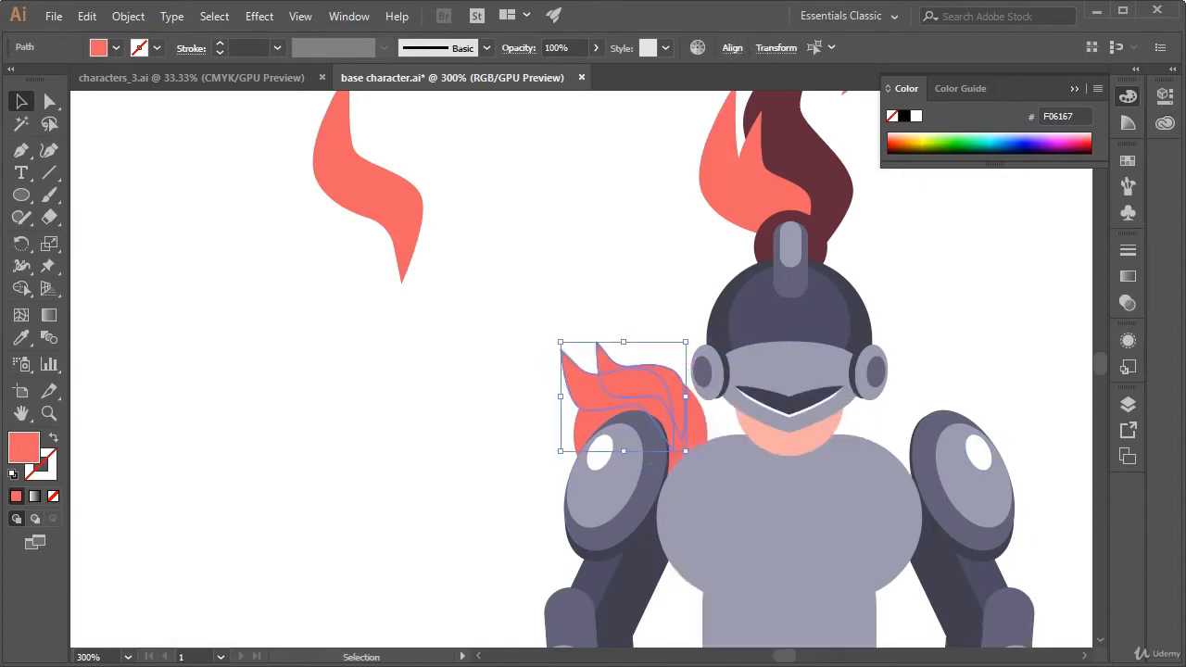
pyautogui.click(975, 357)
pyautogui.press('space')
pyautogui.moveTo(972, 358); pyautogui.dragTo(857, 239)
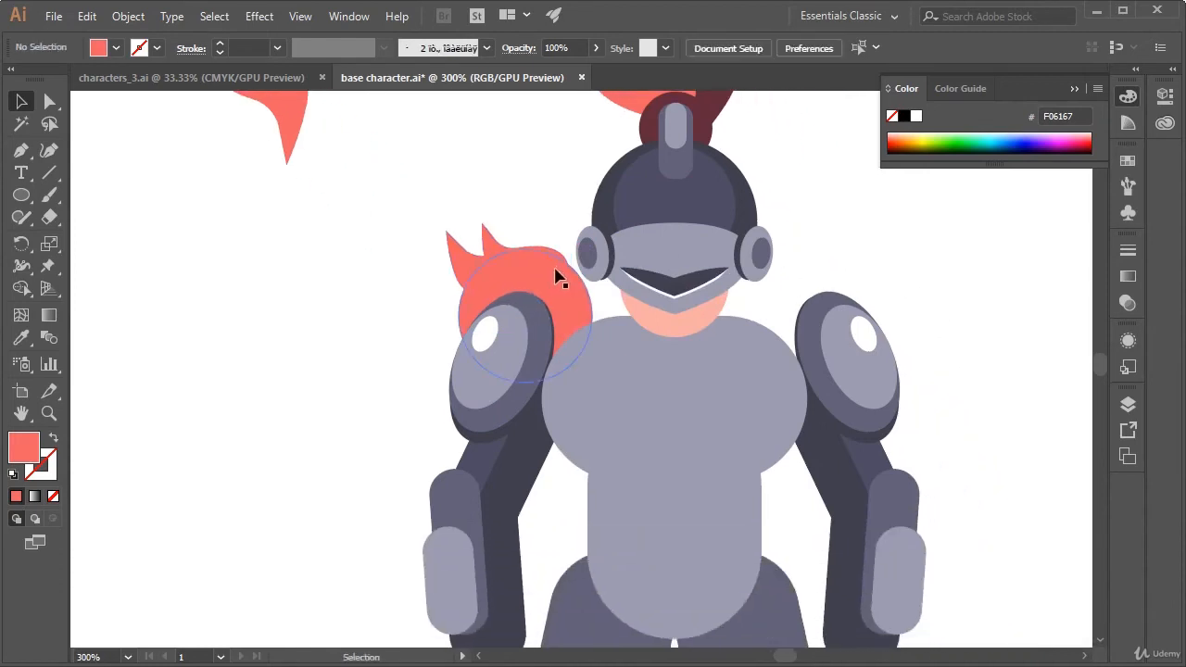
# Shift the second shoulder feather toward the helmet and tilt it slightly clockwise along the coral circle's upper edge
pyautogui.moveTo(555, 250); pyautogui.dragTo(554, 259)
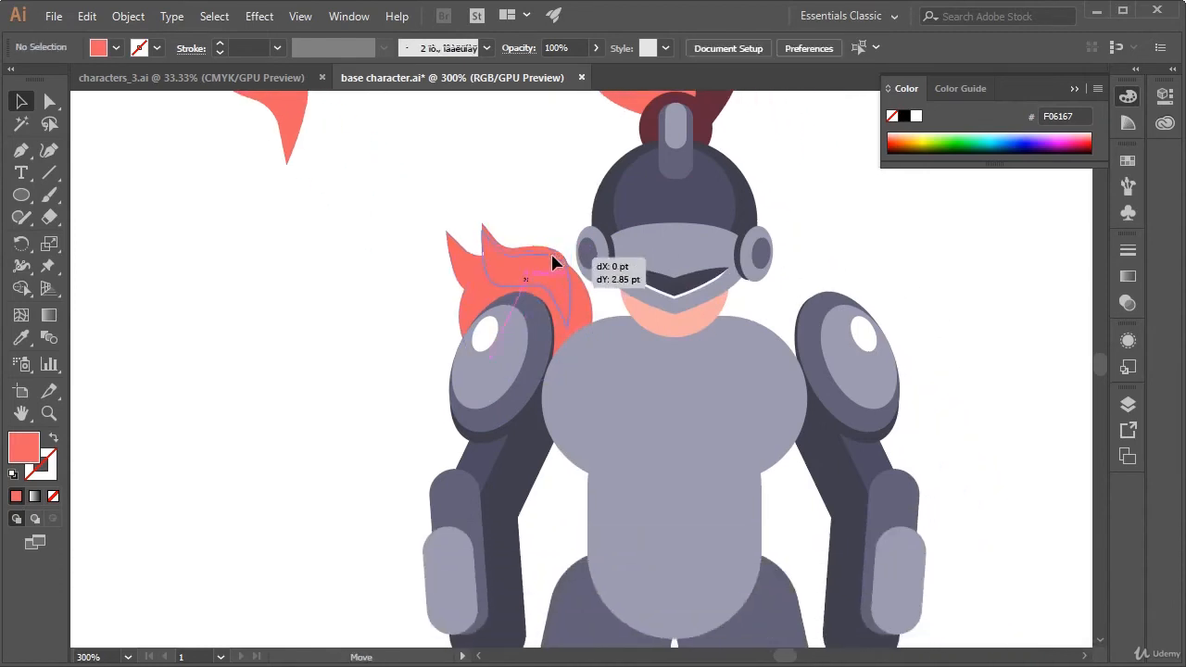
pyautogui.click(568, 203)
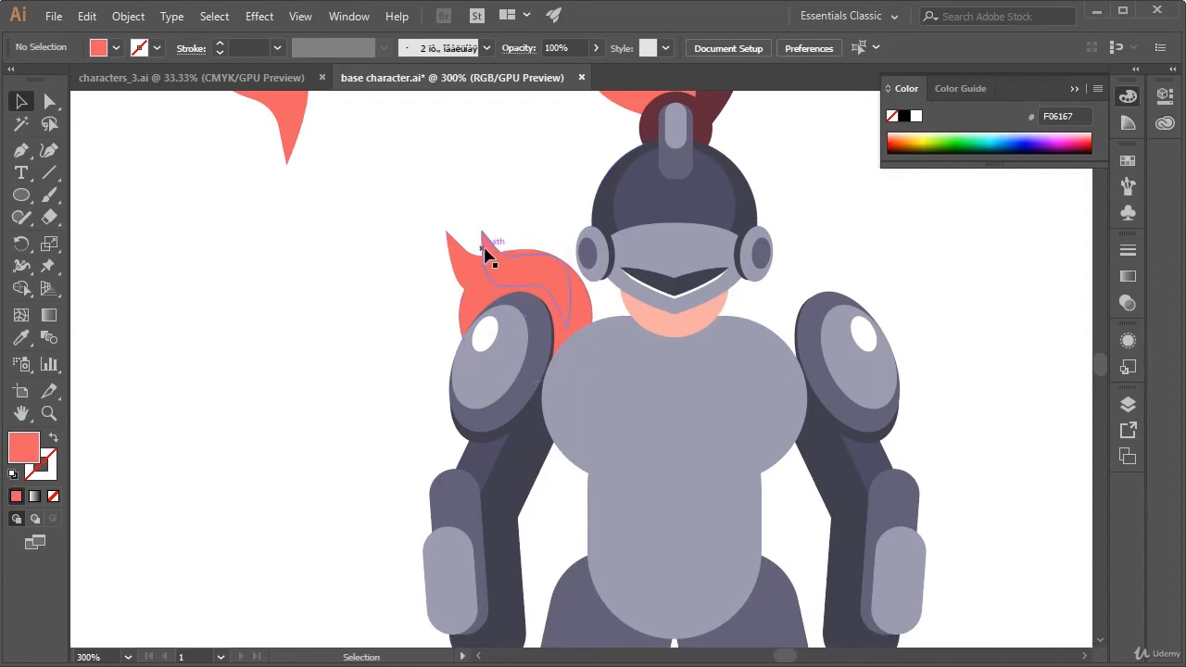
pyautogui.moveTo(483, 248); pyautogui.dragTo(488, 237)
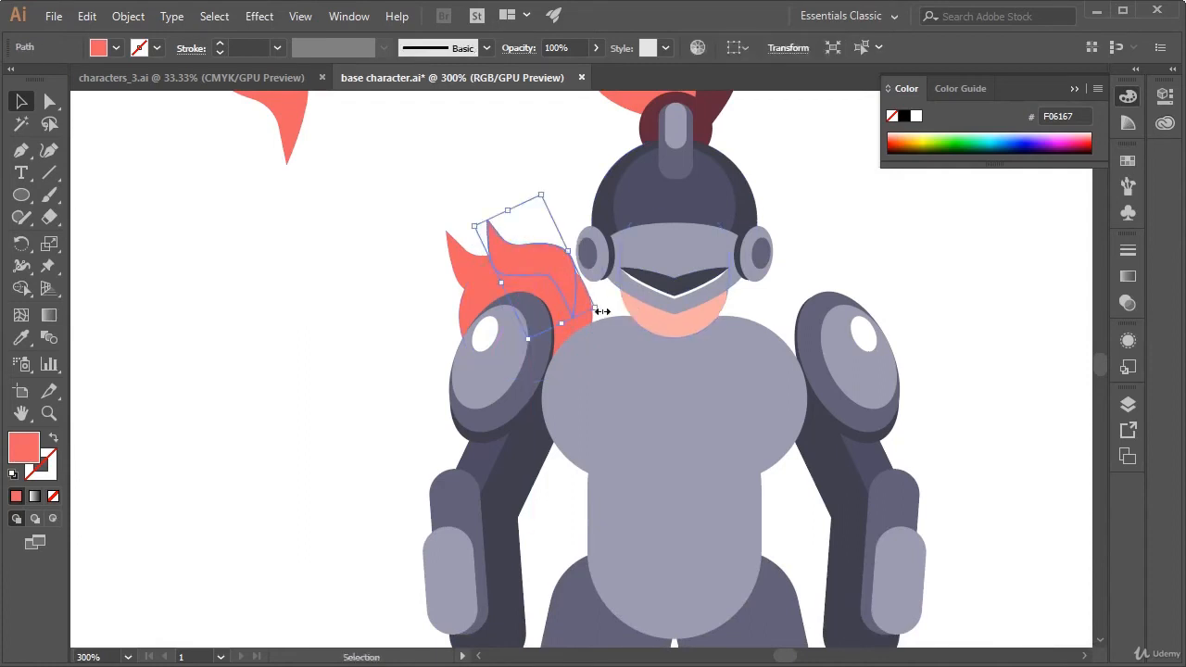
pyautogui.moveTo(603, 310); pyautogui.dragTo(558, 250)
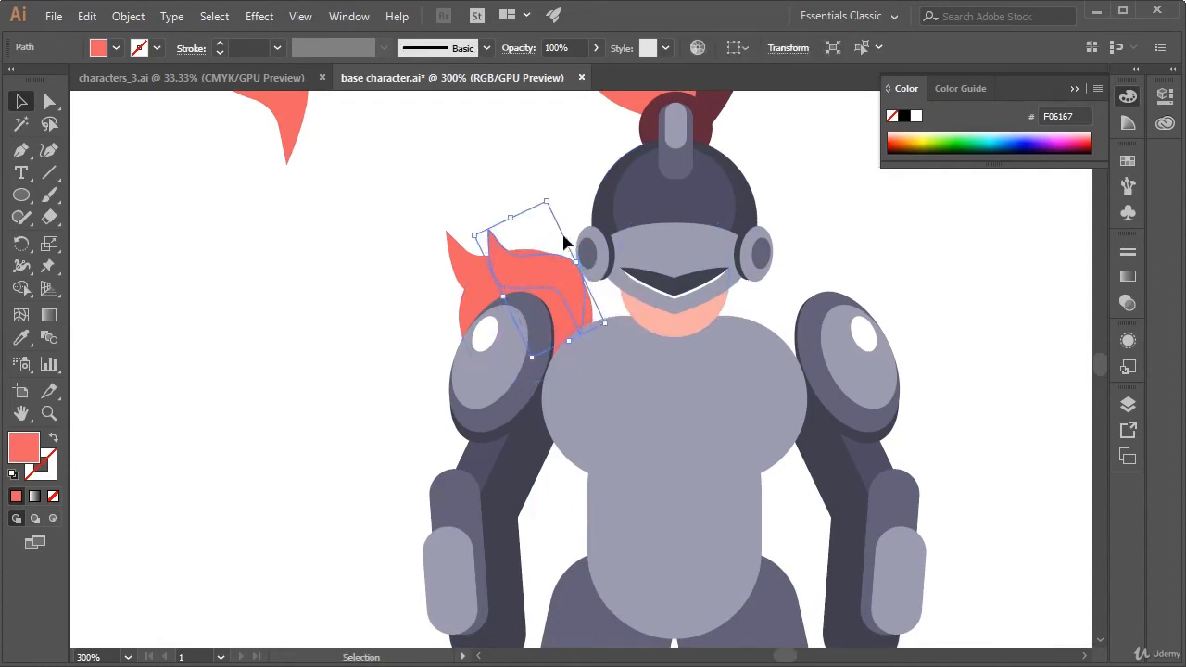
pyautogui.moveTo(550, 191); pyautogui.dragTo(561, 195)
pyautogui.moveTo(537, 268); pyautogui.dragTo(535, 264)
pyautogui.click(567, 170)
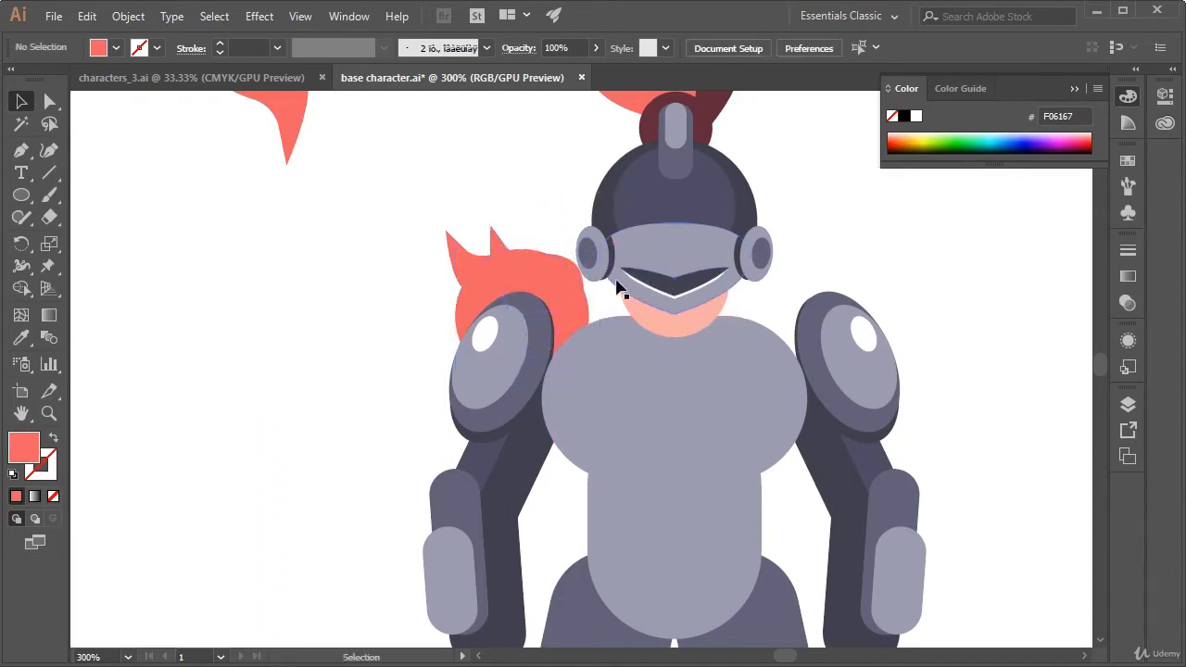
# Narrow the second shoulder feather slightly so its helmet-side edge stays within the coral circle
pyautogui.click(577, 278)
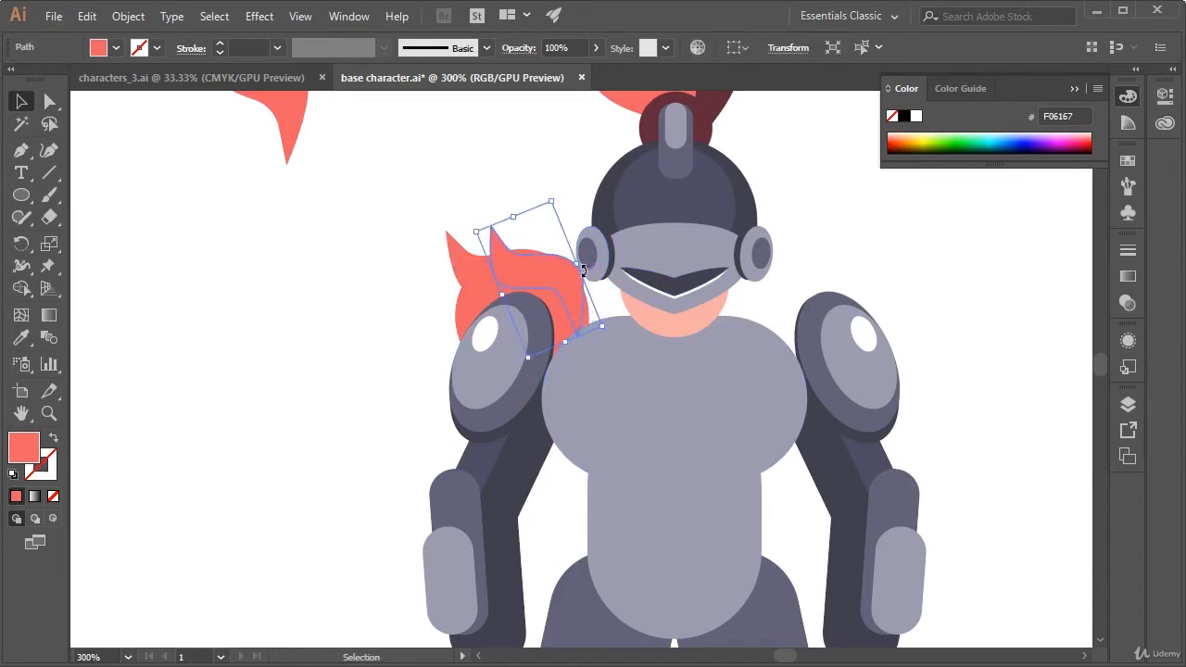
pyautogui.moveTo(581, 263); pyautogui.dragTo(568, 263)
pyautogui.click(557, 196)
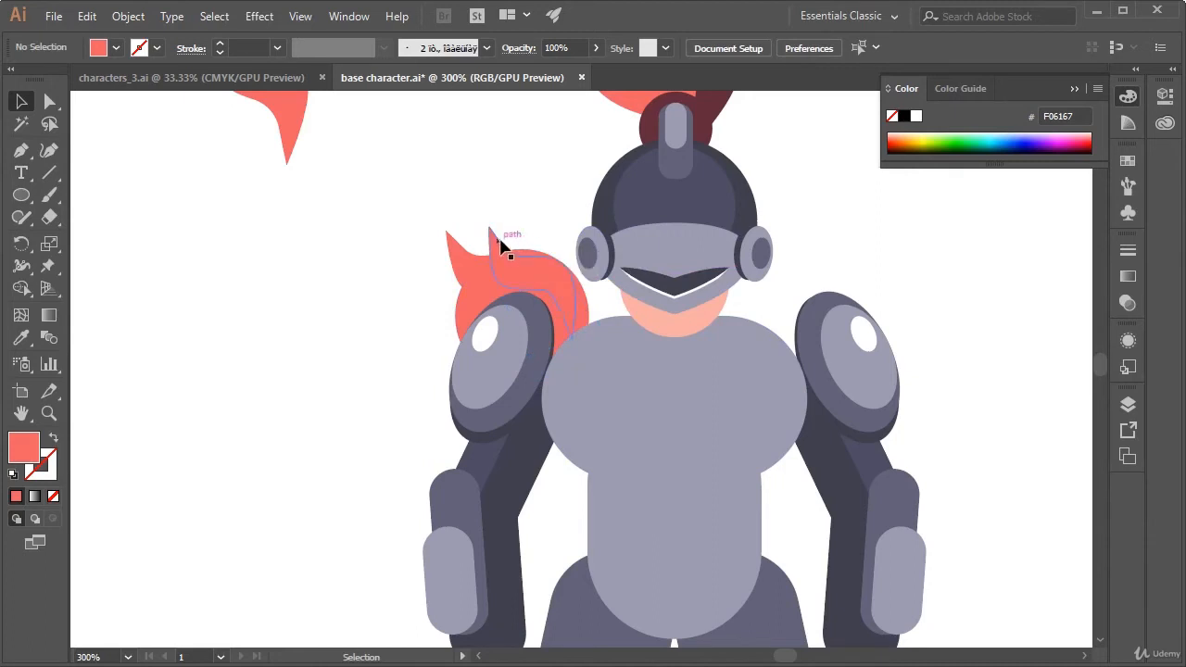
# Paste another coral feather copy beside the shoulder, move it toward the chest and reflect it across the vertical axis
pyautogui.hotkey('ctrl', 'v')
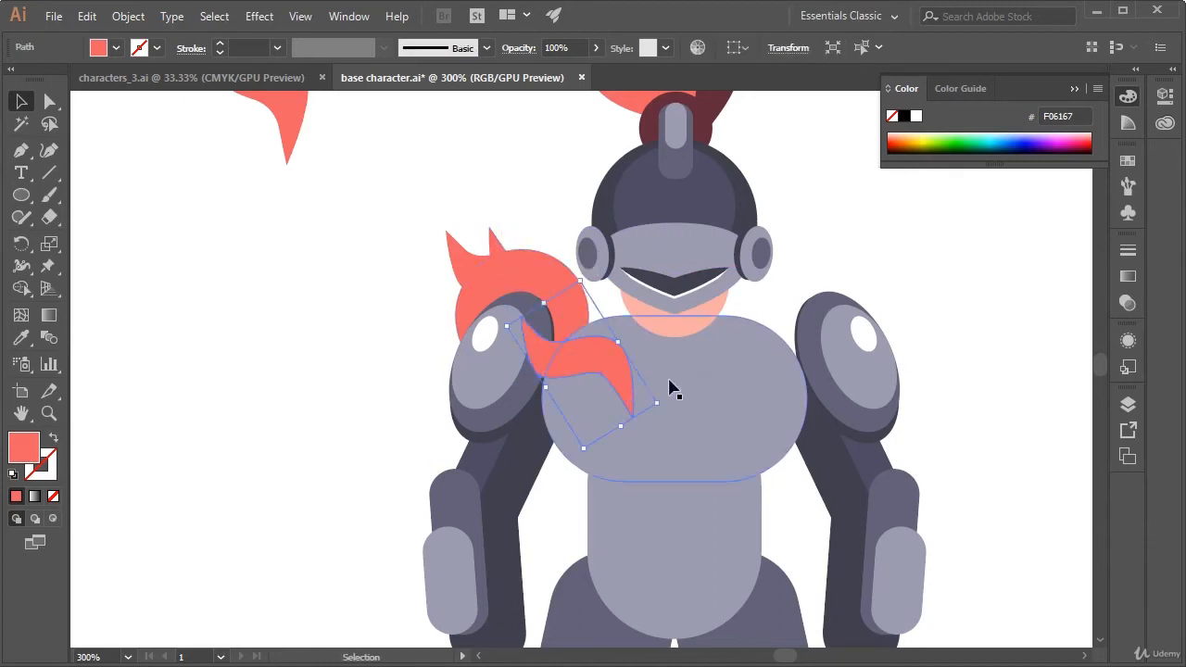
pyautogui.moveTo(617, 380); pyautogui.dragTo(581, 360)
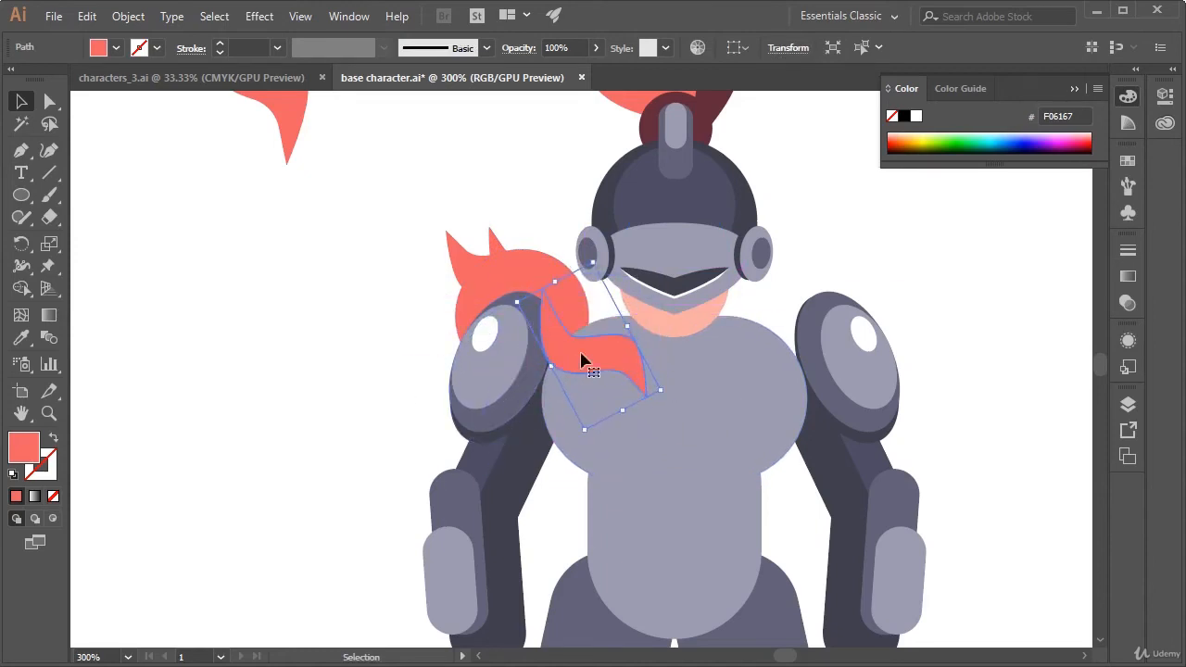
pyautogui.rightClick(628, 359)
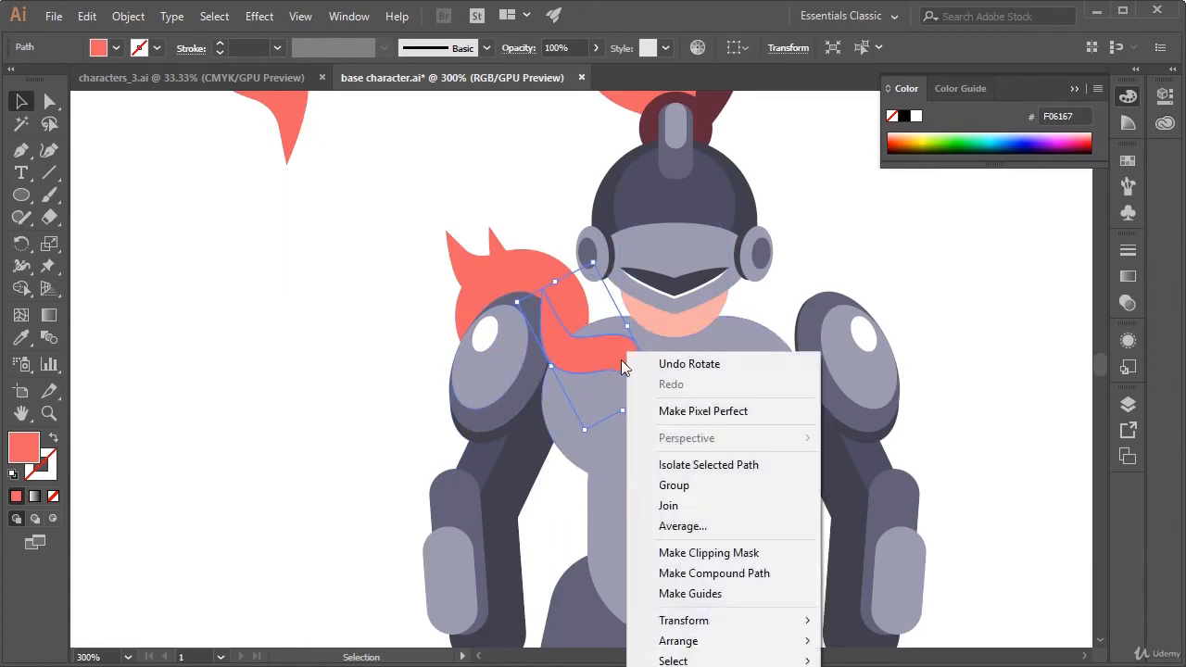
pyautogui.moveTo(809, 625)
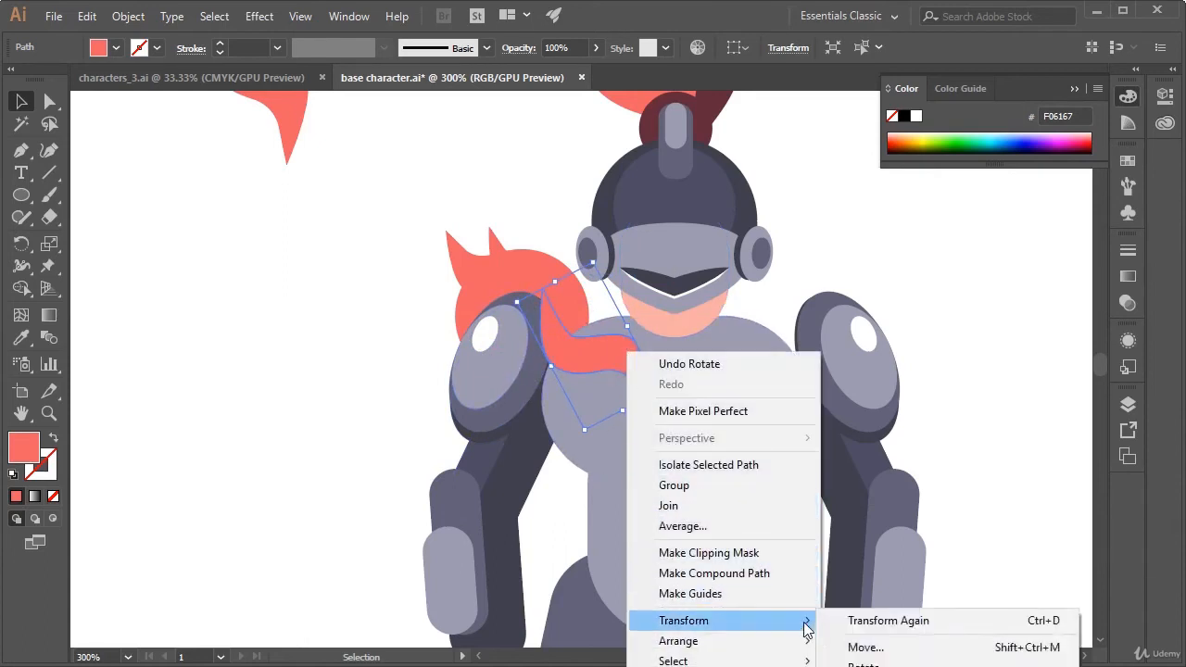
pyautogui.click(866, 666)
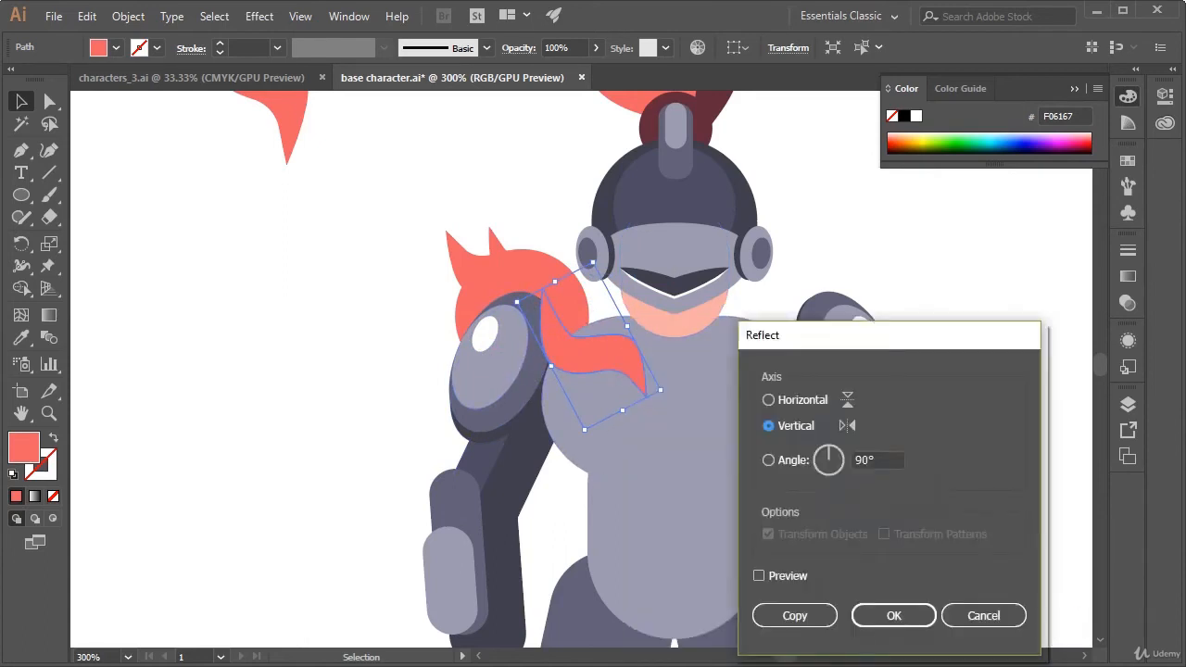
pyautogui.click(885, 612)
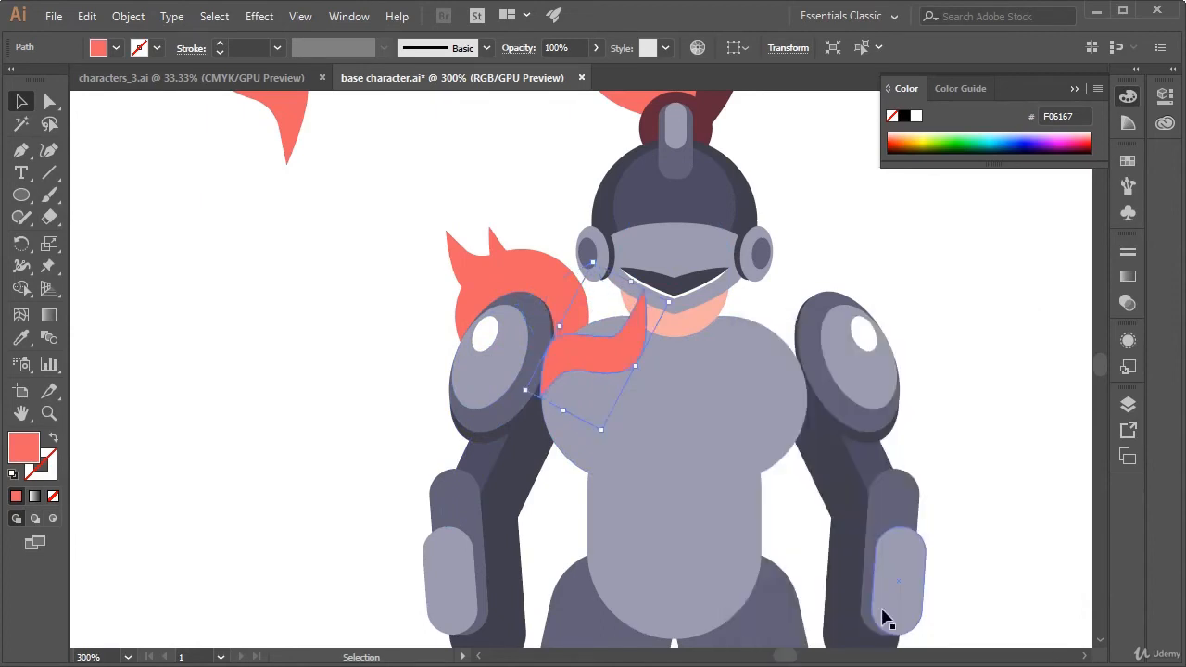
# Rotate and shorten the mirrored feather, and place it along the circle's inner edge with its tip pointing toward the neck
pyautogui.moveTo(677, 297); pyautogui.dragTo(648, 451)
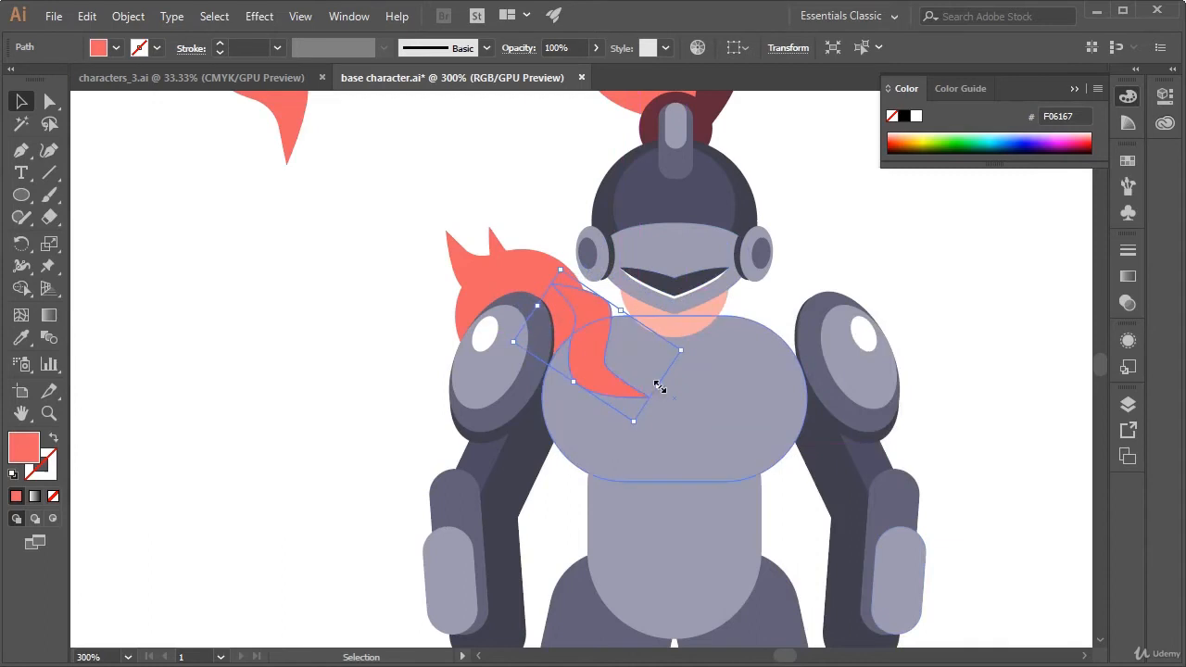
pyautogui.moveTo(659, 387); pyautogui.dragTo(643, 286)
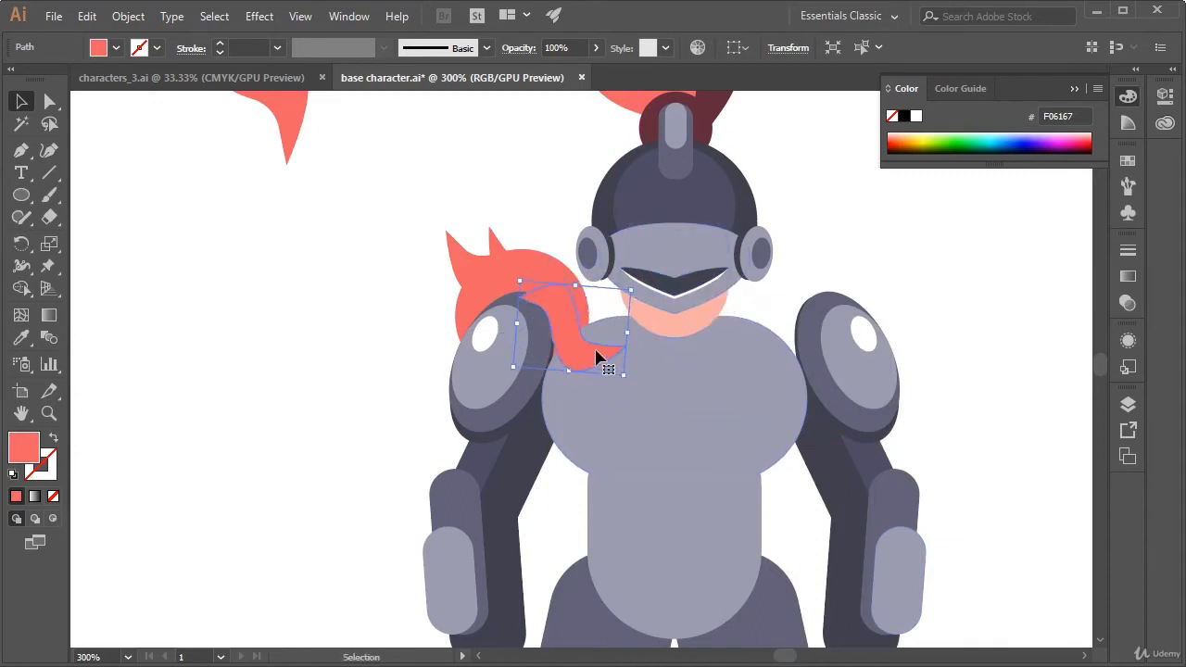
pyautogui.moveTo(598, 357); pyautogui.dragTo(603, 347)
pyautogui.click(913, 253)
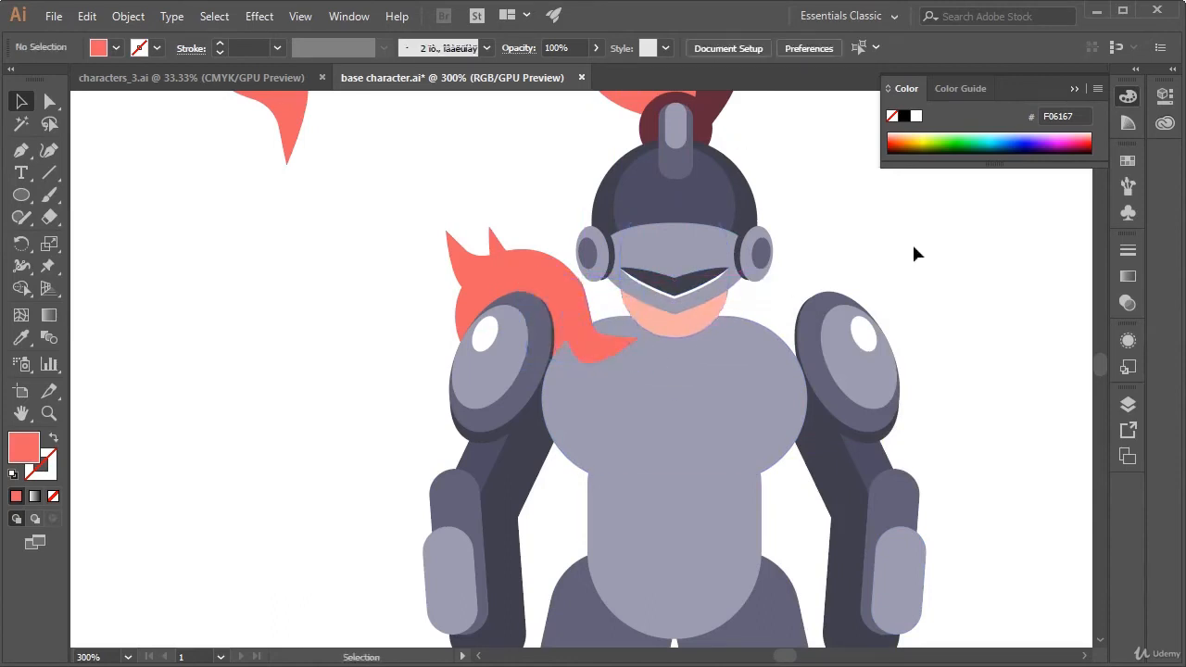
# Stretch the mirrored feather at both ends, extending its base over the shoulder pad and its tip to the chin
pyautogui.click(576, 340)
pyautogui.press('a')
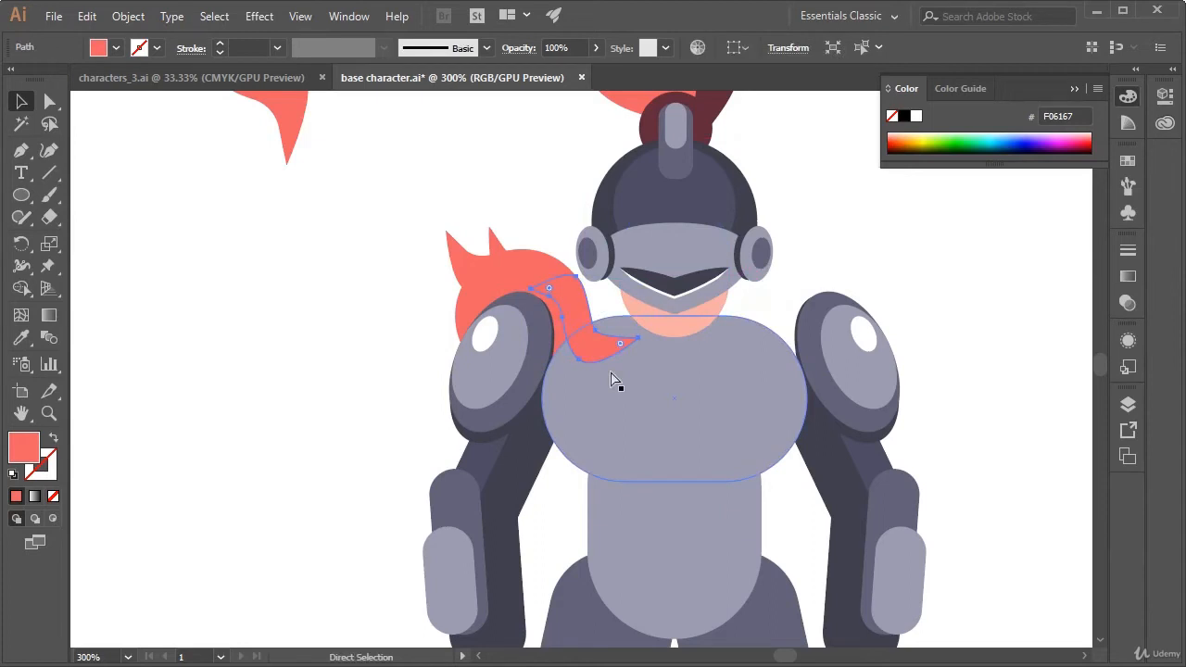
pyautogui.hotkey('ctrl', 'v')
pyautogui.hotkey('ctrl', 'z')
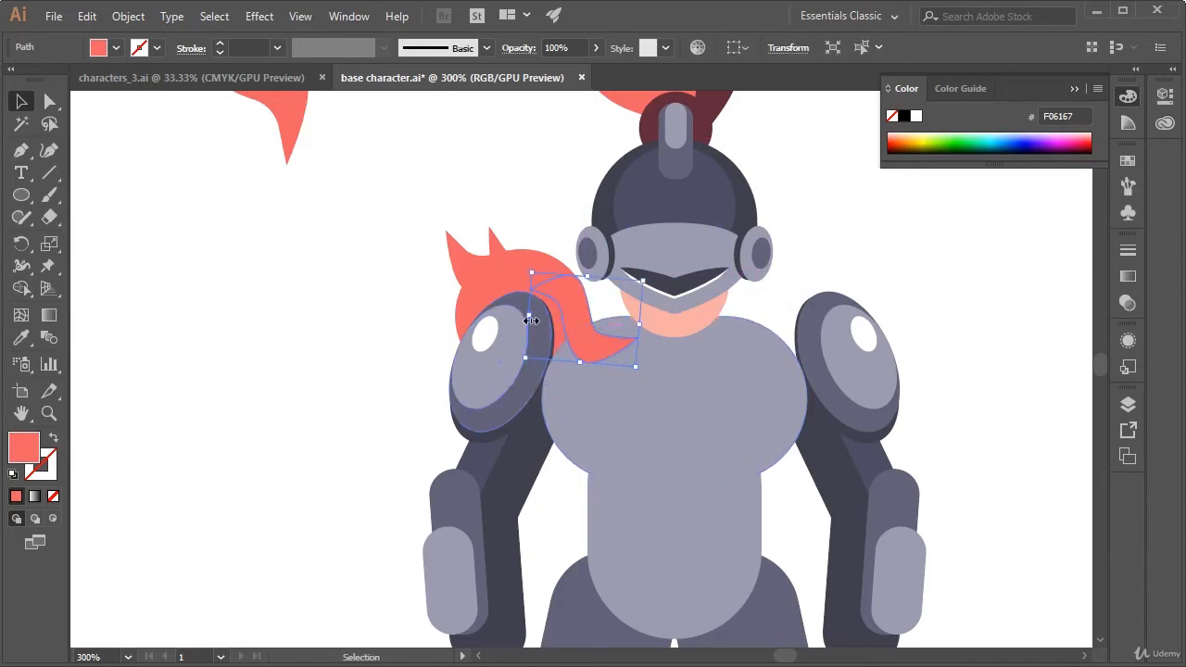
pyautogui.moveTo(530, 321); pyautogui.dragTo(503, 315)
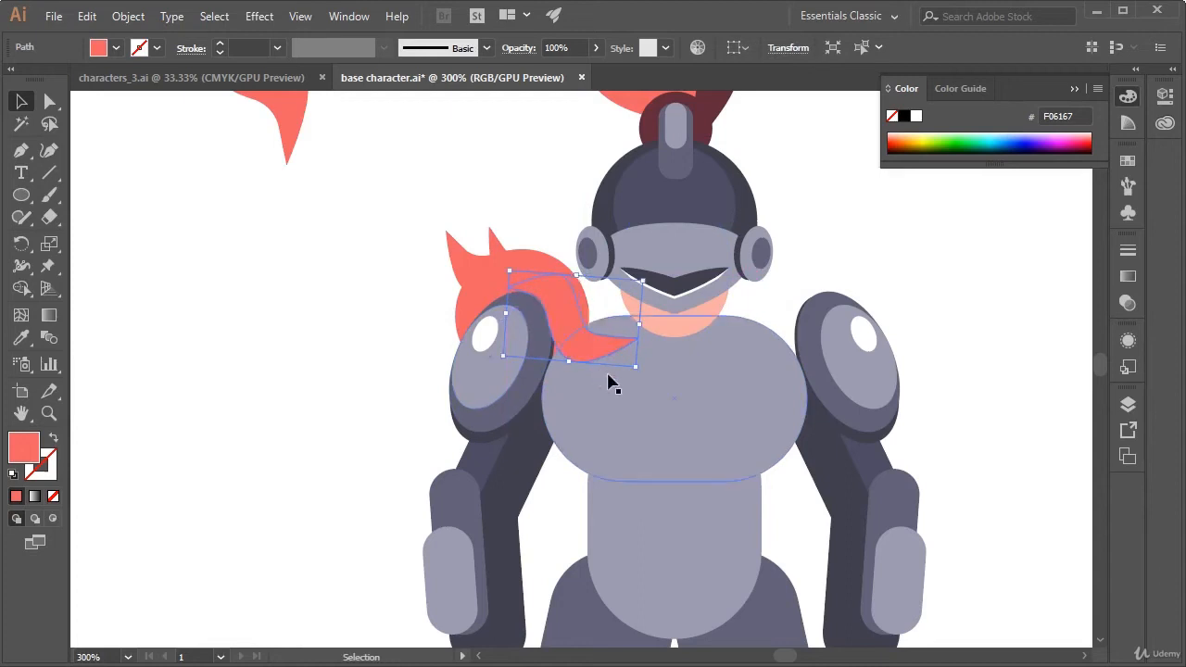
pyautogui.moveTo(639, 323); pyautogui.dragTo(658, 324)
pyautogui.click(812, 215)
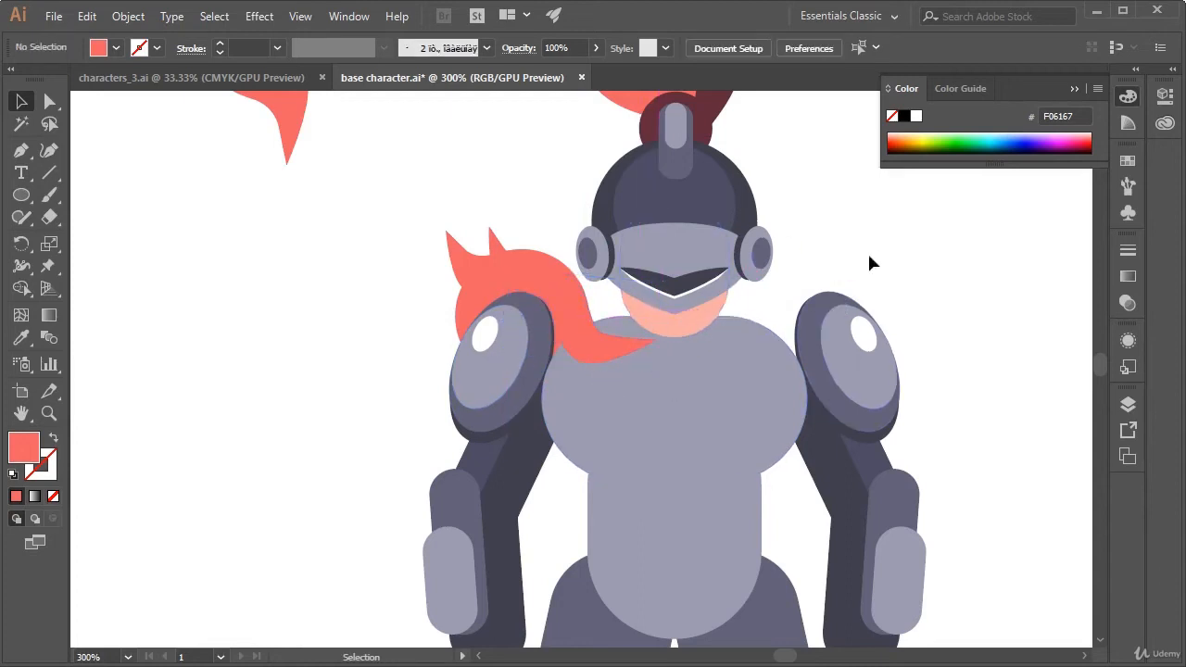
# Pull the mirrored feather's tip anchor down onto the chest, away from the chin, with Direct Selection
pyautogui.click(639, 349)
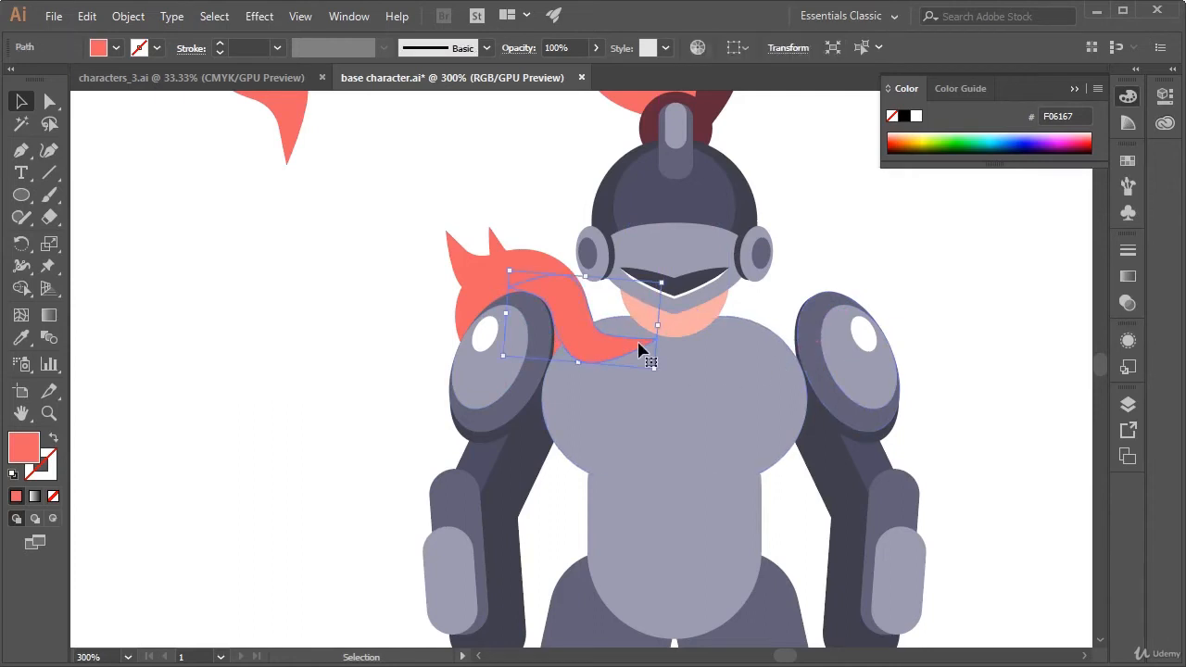
pyautogui.click(50, 101)
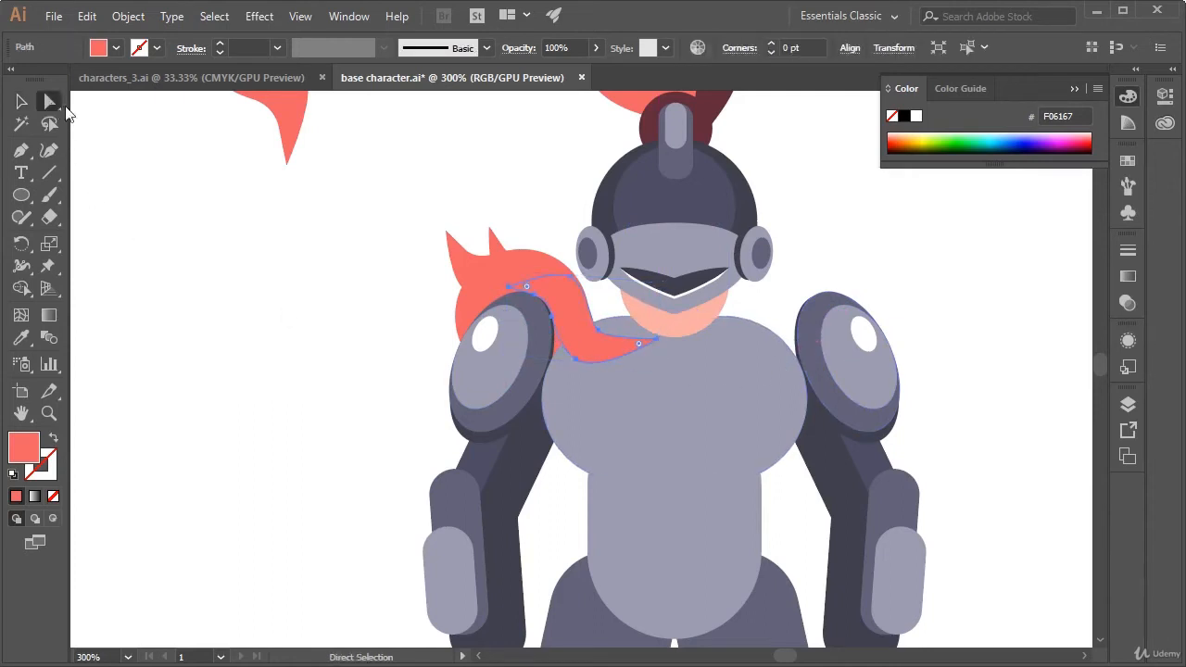
pyautogui.click(657, 340)
pyautogui.click(654, 345)
pyautogui.moveTo(657, 344); pyautogui.dragTo(648, 366)
pyautogui.click(963, 245)
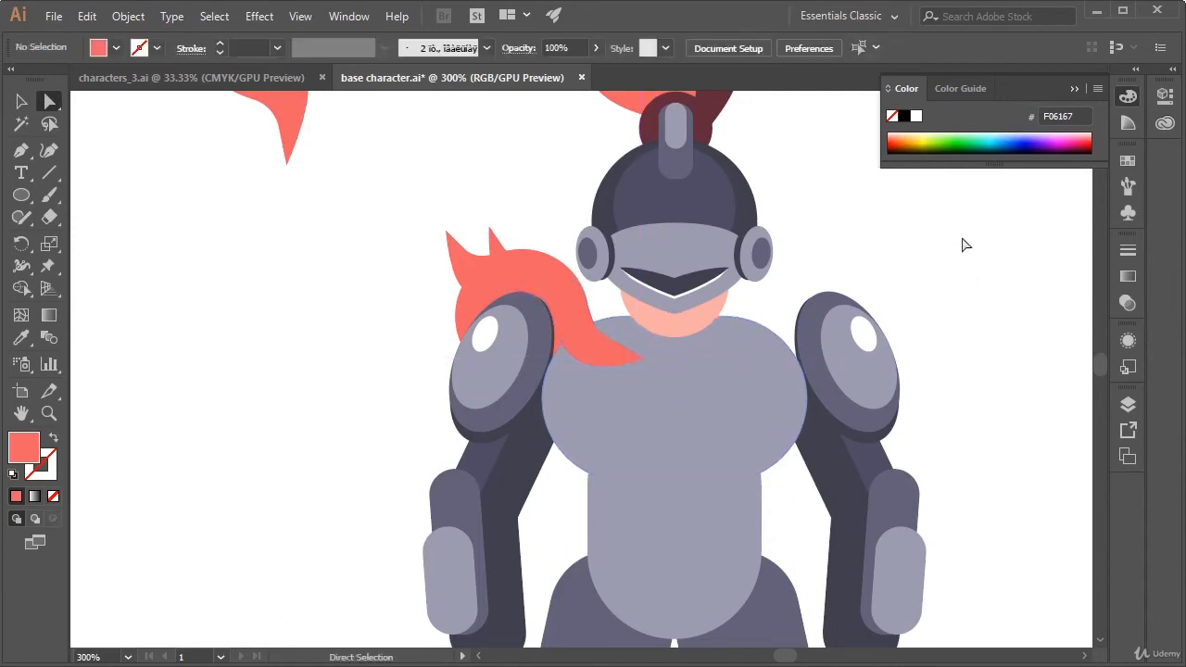
# Move the whole chest feather slightly up and outward so it merges with the coral circle
pyautogui.click(577, 363)
pyautogui.moveTo(577, 367); pyautogui.dragTo(567, 353)
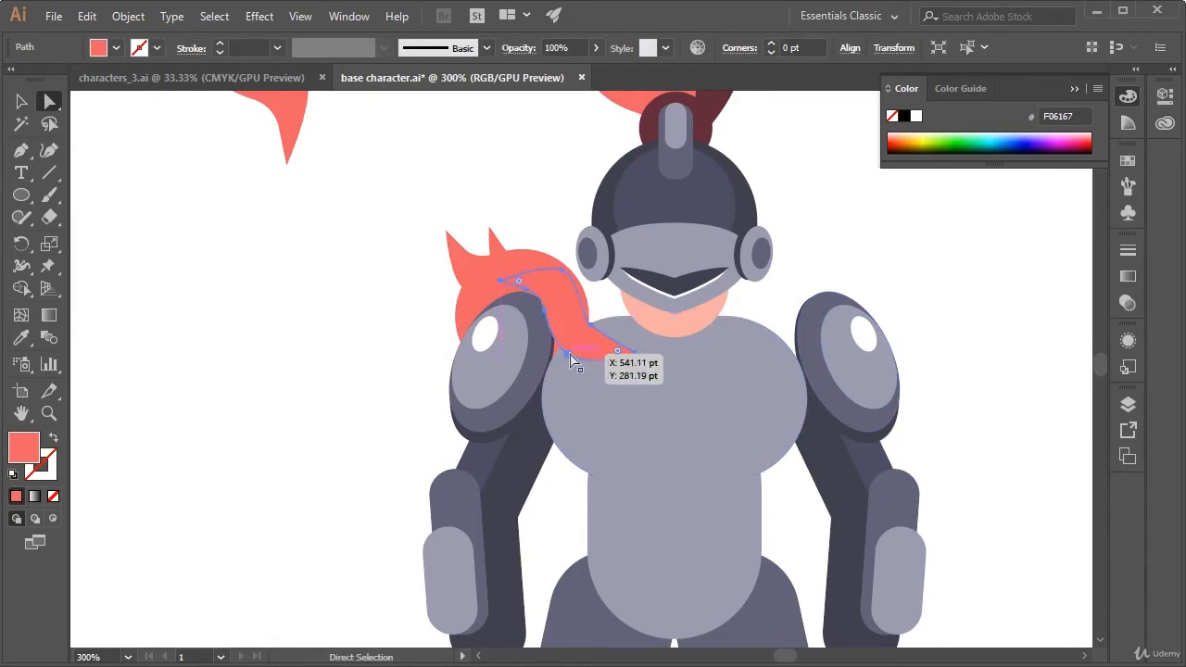
pyautogui.click(604, 303)
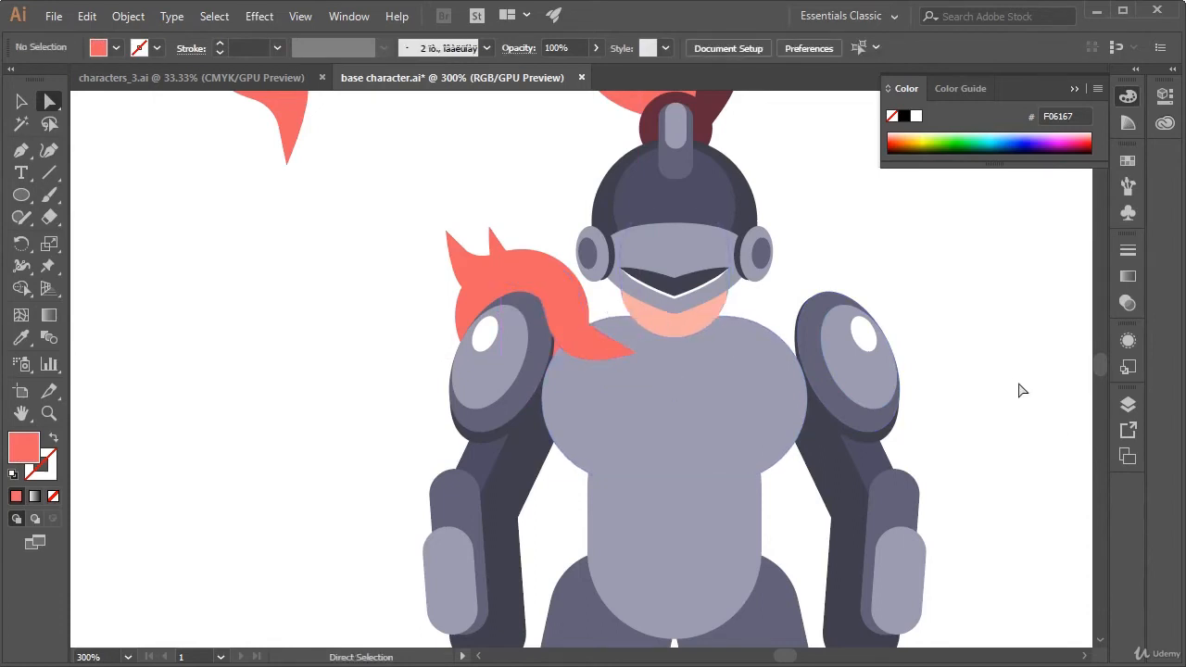
# Group the coral circle with its three feathers and bring them to the front of the armour
pyautogui.moveTo(1025, 380); pyautogui.dragTo(948, 424)
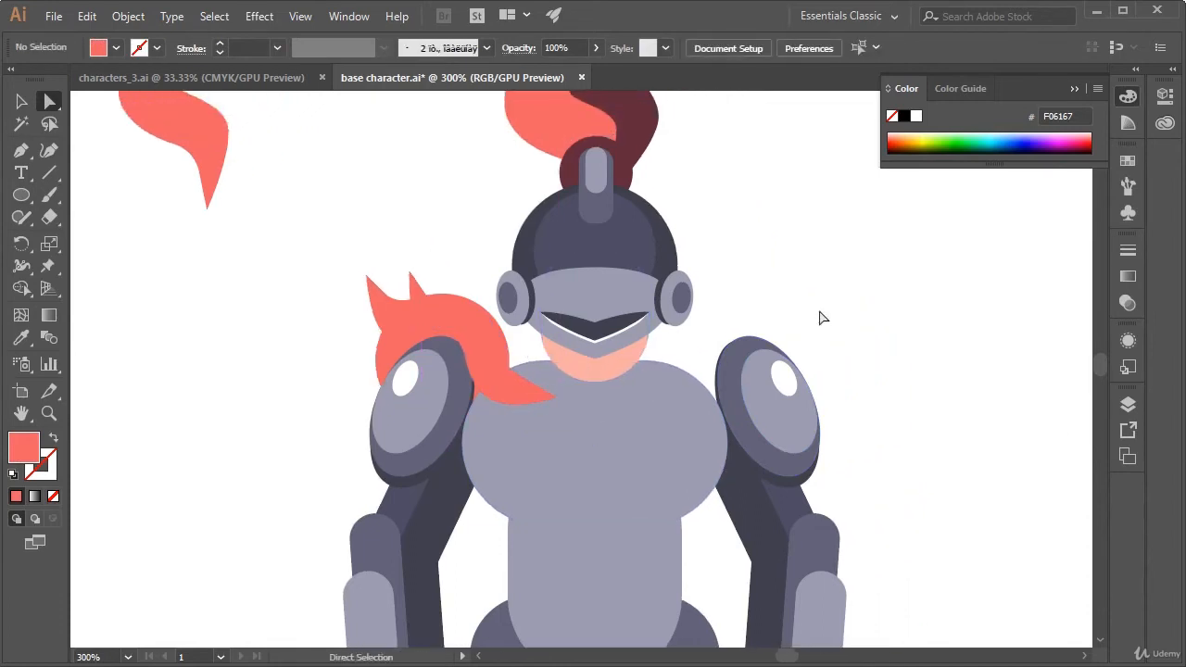
pyautogui.press('v')
pyautogui.click(451, 318)
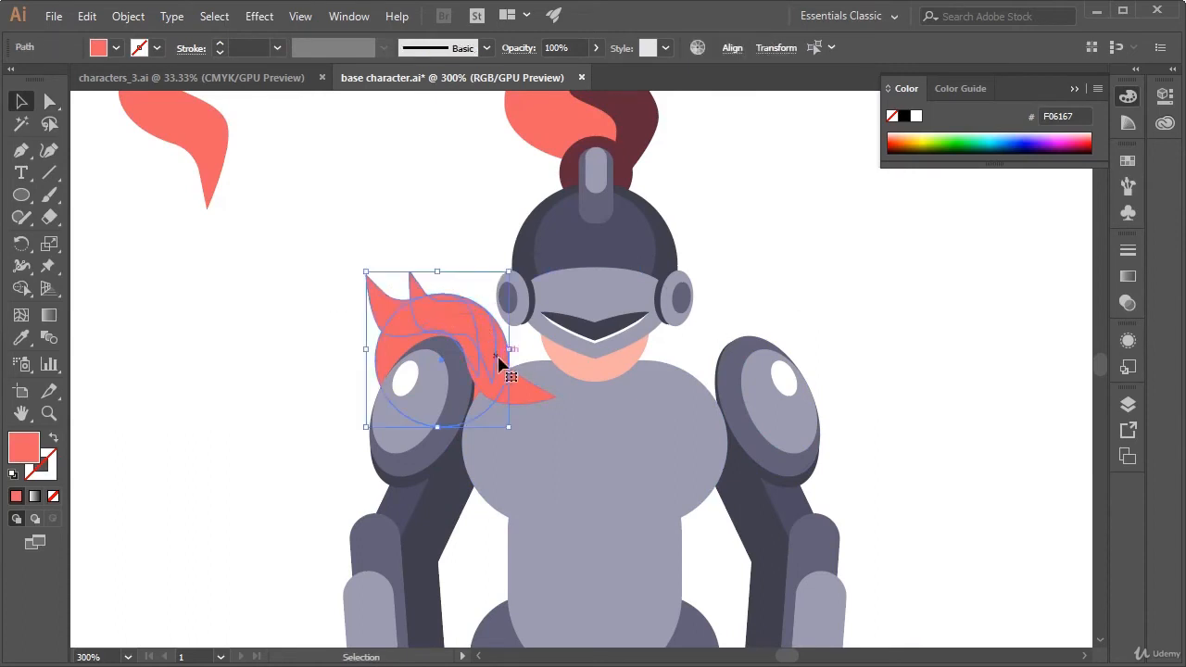
pyautogui.press('a')
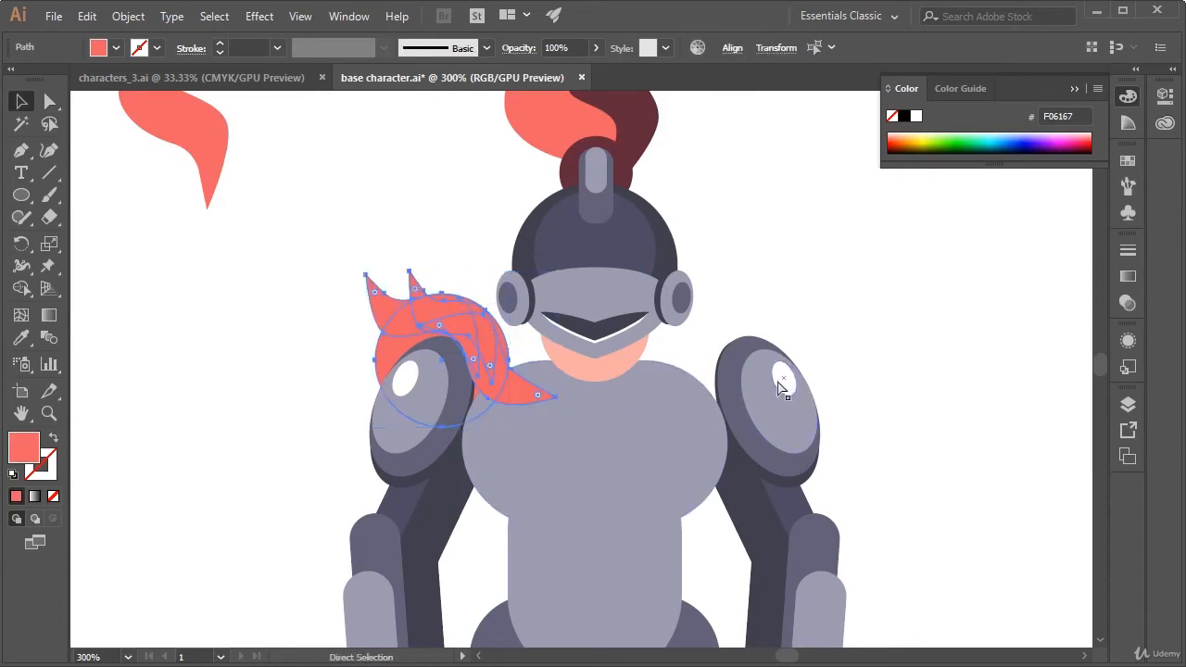
pyautogui.hotkey('ctrl', 'shift', ']')
pyautogui.hotkey('ctrl', 'g')
pyautogui.press('v')
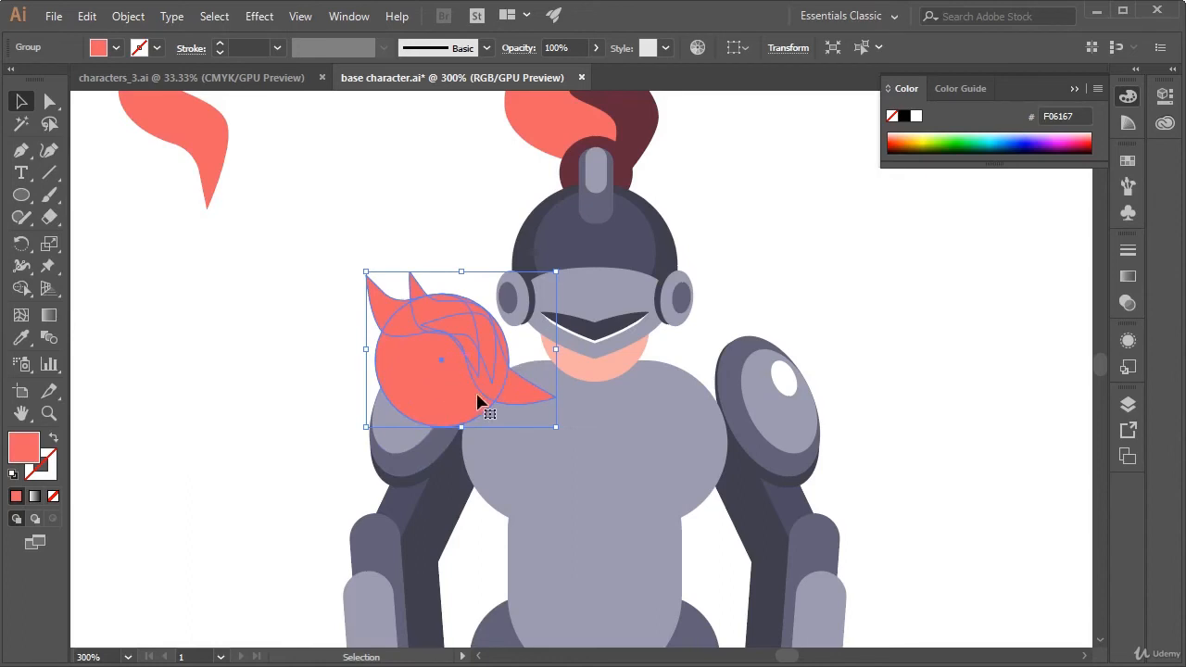
# Duplicate the coral feather group over the opposite shoulder and reflect the copy across the vertical axis
pyautogui.press('a')
pyautogui.moveTo(480, 401); pyautogui.dragTo(788, 335)
pyautogui.press('v')
pyautogui.rightClick(787, 336)
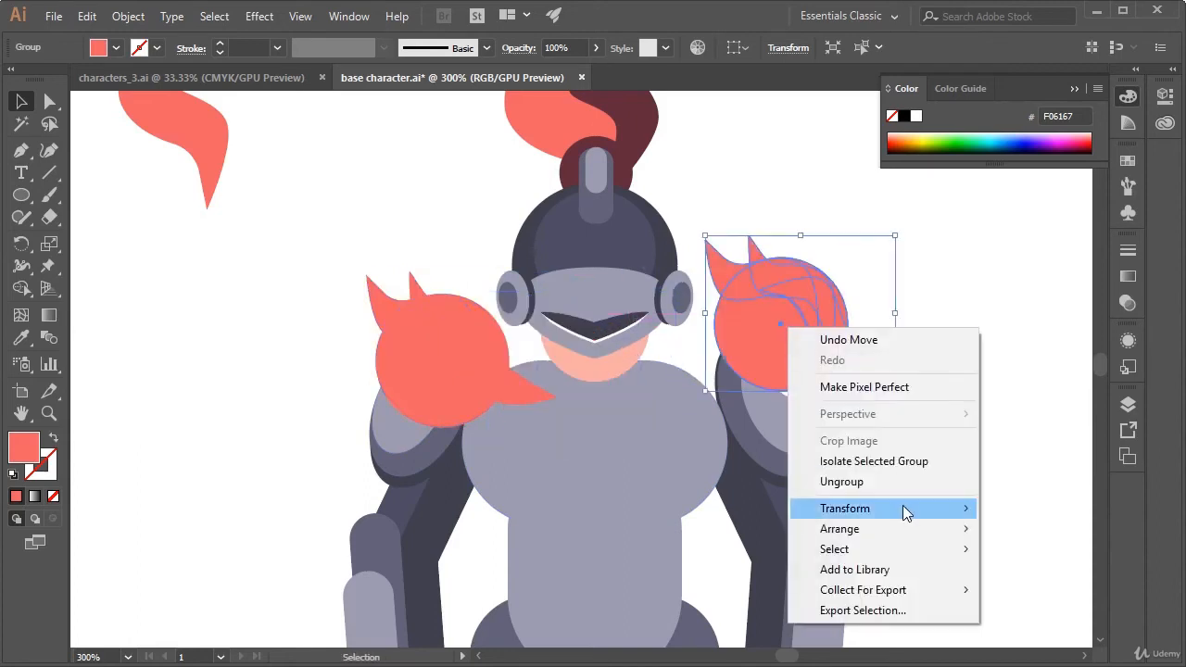
pyautogui.moveTo(910, 528)
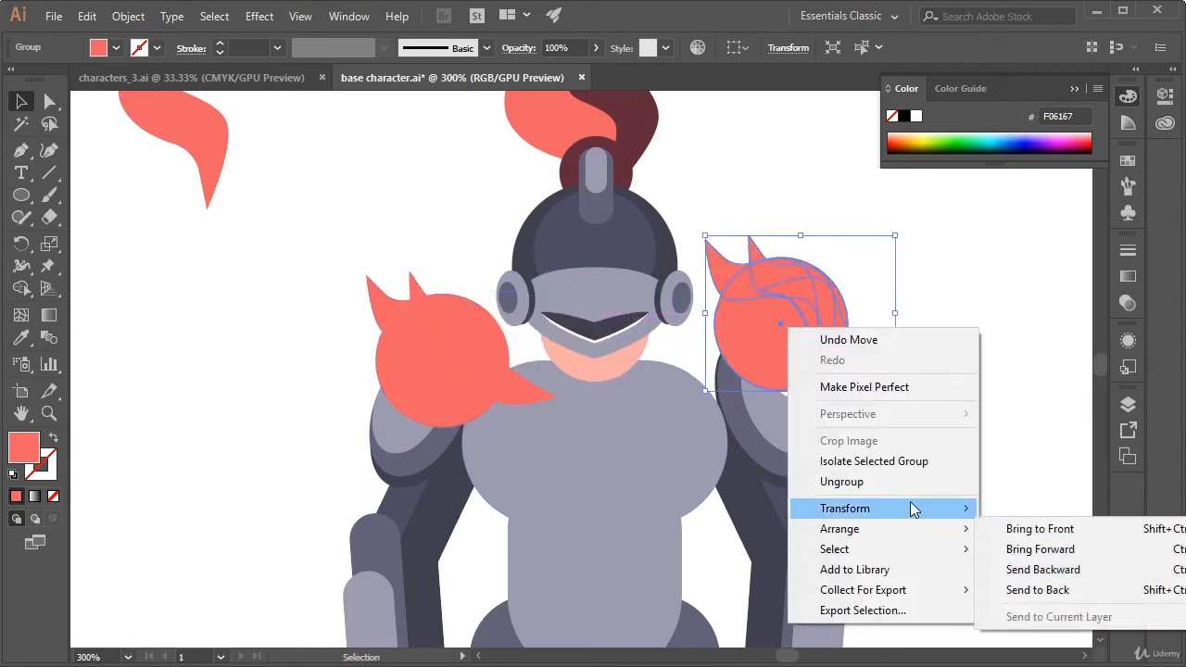
pyautogui.click(1102, 575)
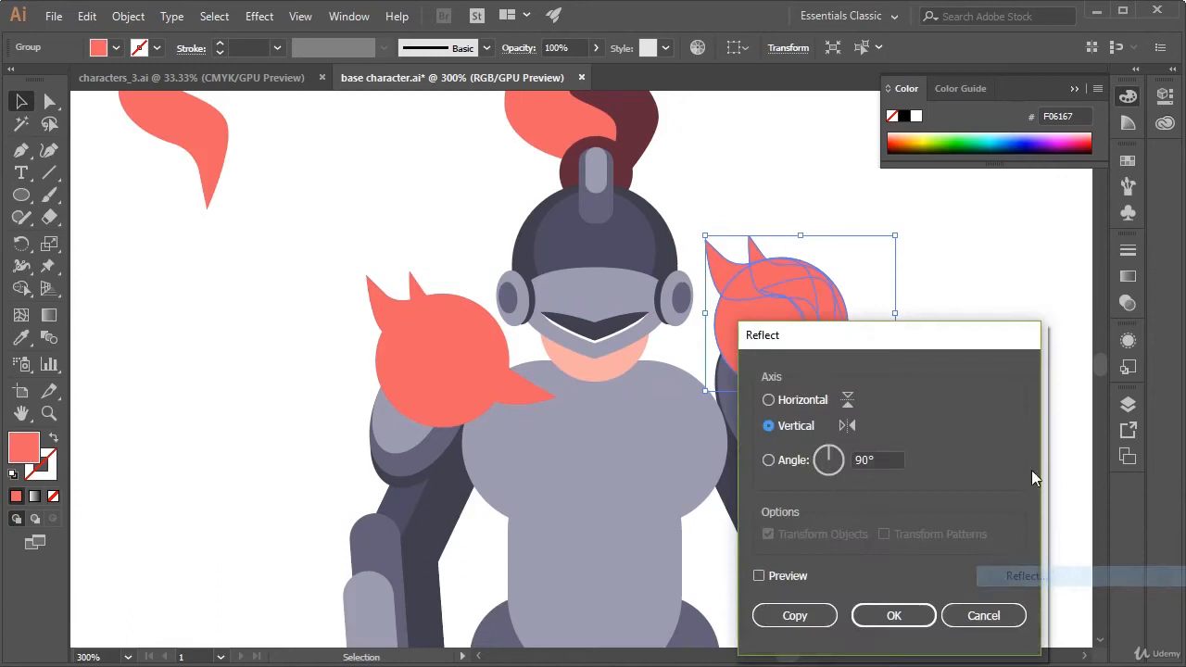
pyautogui.click(894, 615)
# Move the mirrored feather group onto the opposite shoulder pad and align it vertically with the original group
pyautogui.moveTo(866, 304); pyautogui.dragTo(756, 369)
pyautogui.click(892, 320)
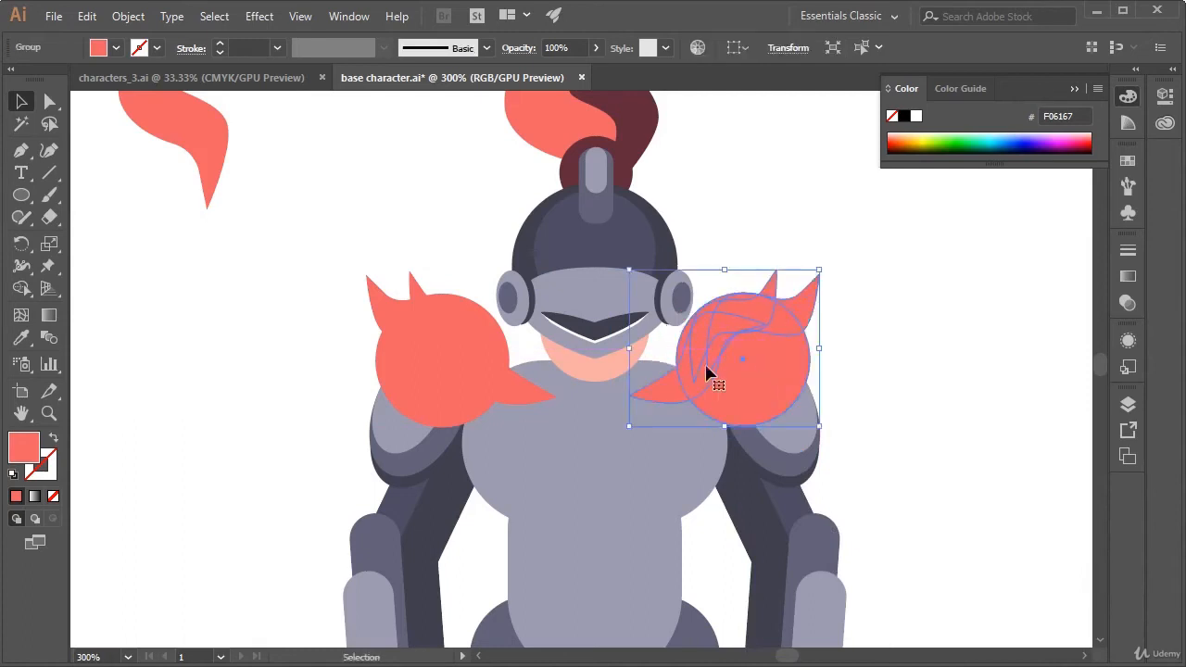
pyautogui.keyDown('shift'); pyautogui.click(442, 362); pyautogui.keyUp('shift')
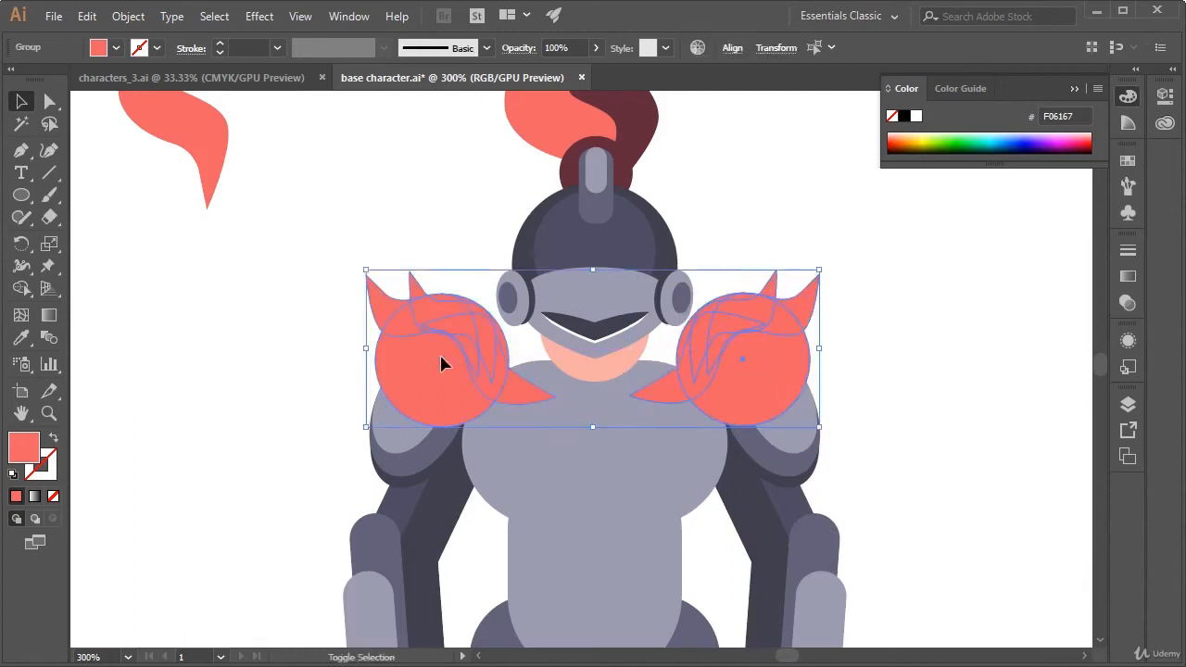
pyautogui.click(731, 49)
pyautogui.click(692, 97)
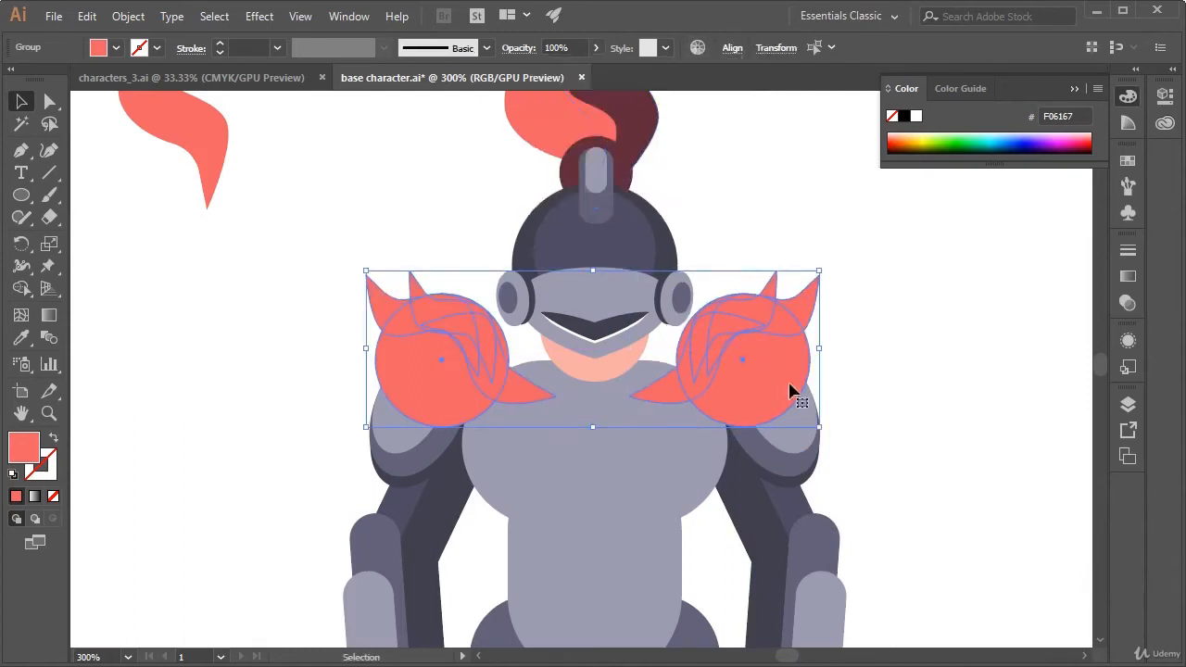
pyautogui.click(923, 363)
# Ungroup the paired arms, then ungroup the arm under the mirrored feathers to free its shoulder pad
pyautogui.click(806, 445)
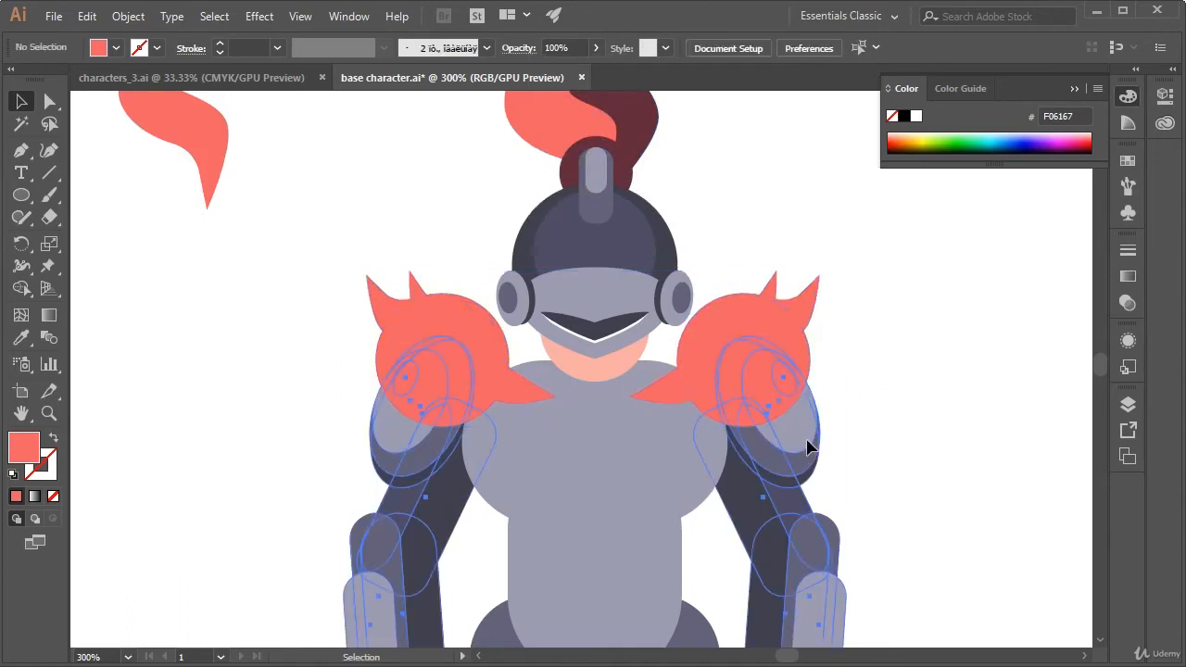
pyautogui.rightClick(800, 433)
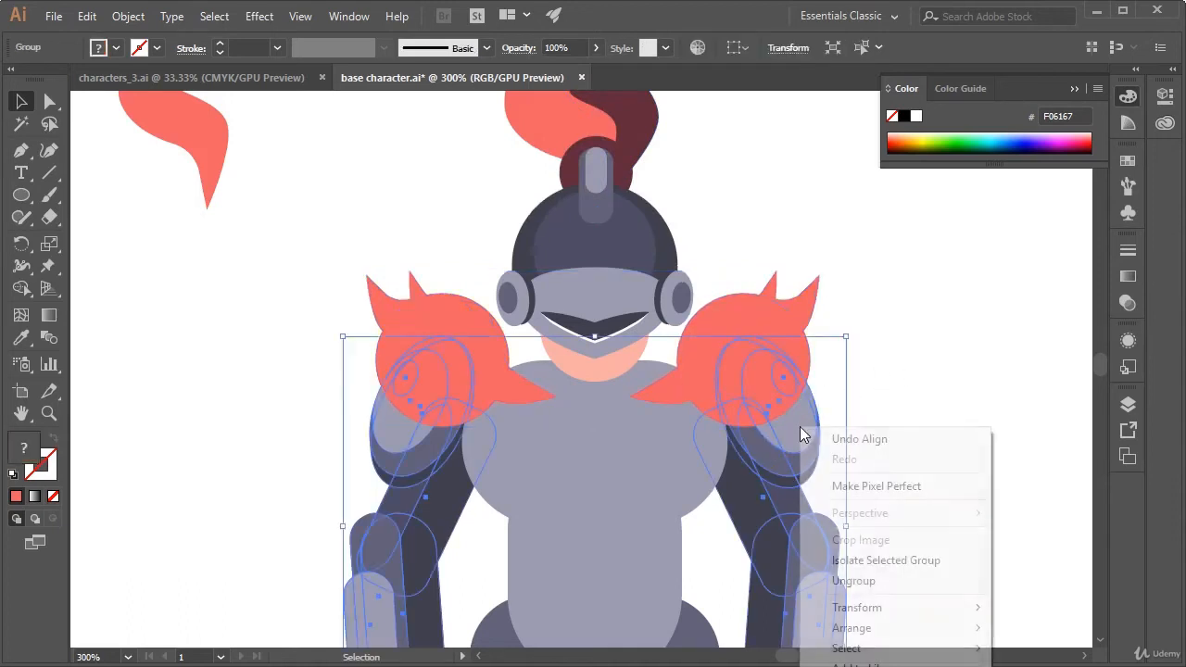
pyautogui.click(895, 581)
pyautogui.click(919, 532)
pyautogui.click(803, 443)
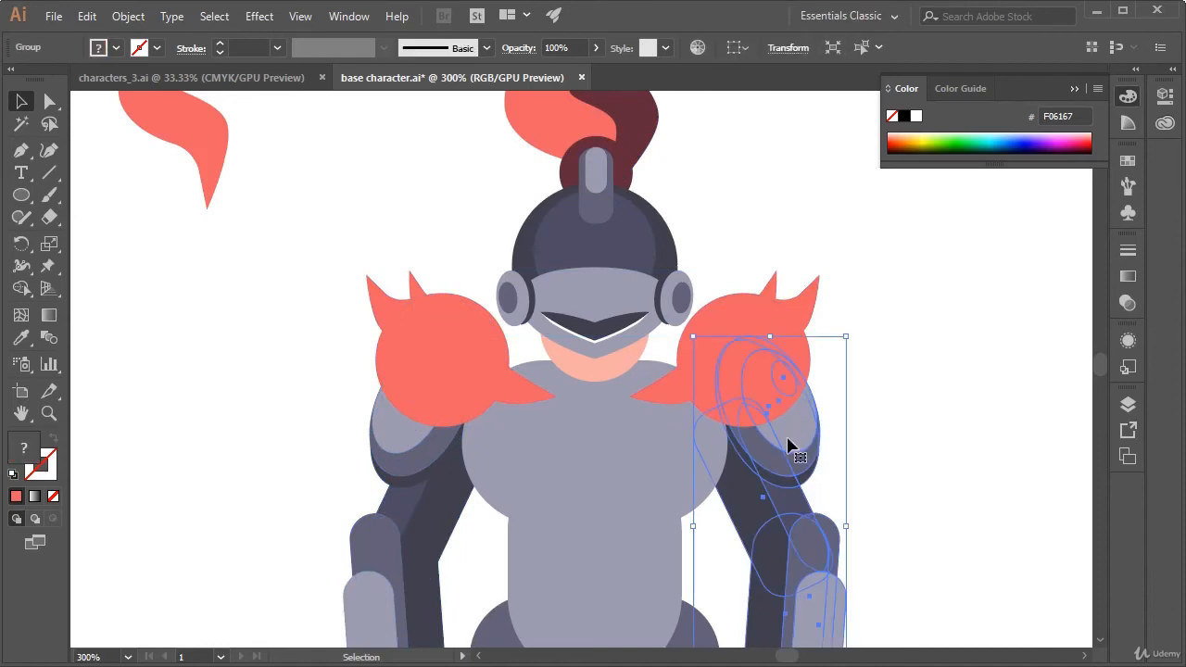
pyautogui.rightClick(789, 439)
pyautogui.click(874, 591)
pyautogui.click(867, 565)
pyautogui.click(807, 424)
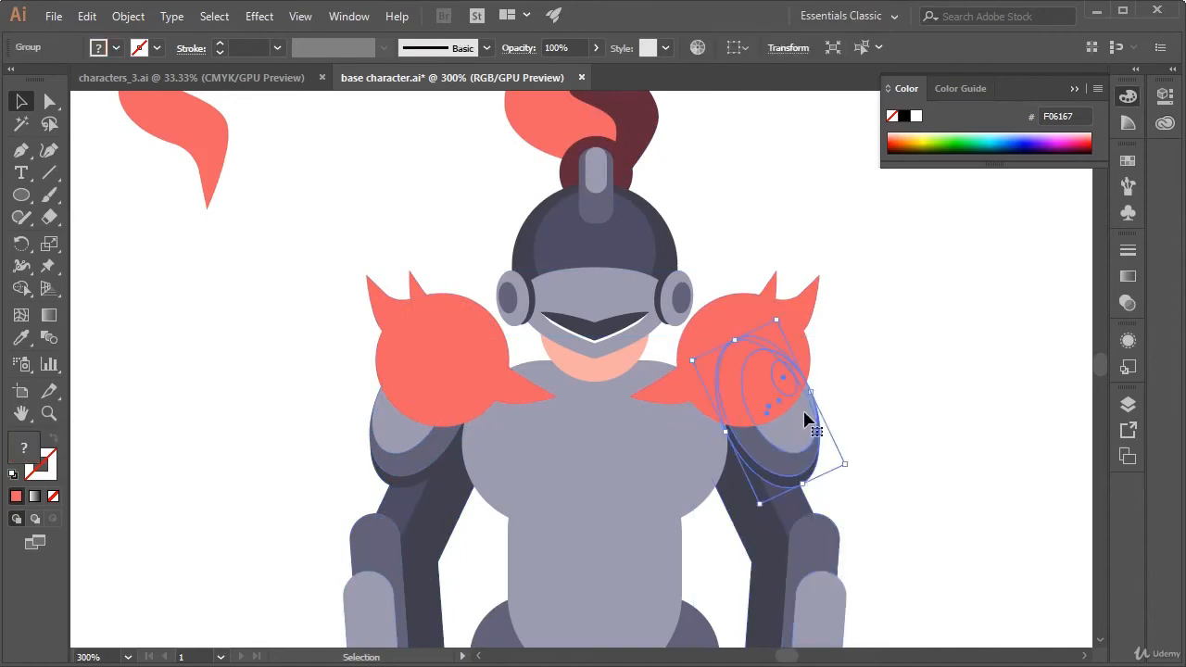
# Ungroup the arm under the original feather group so its shoulder pad can be selected separately
pyautogui.click(456, 447)
pyautogui.rightClick(370, 432)
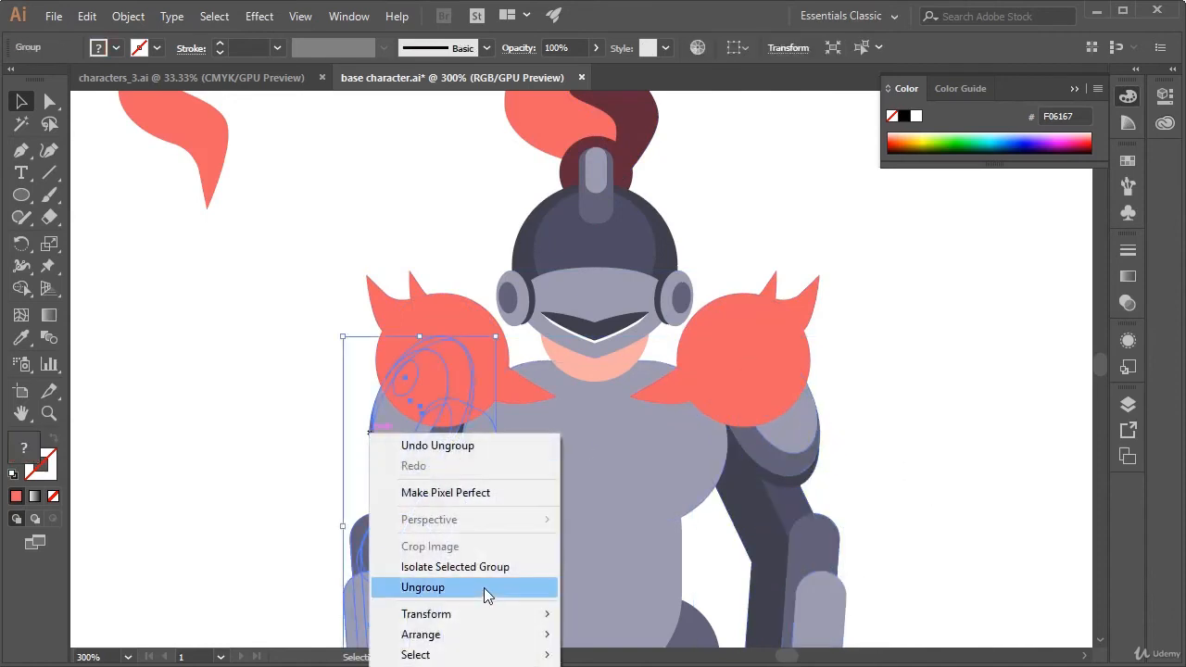
pyautogui.click(479, 589)
pyautogui.click(969, 438)
pyautogui.click(403, 446)
pyautogui.rightClick(398, 448)
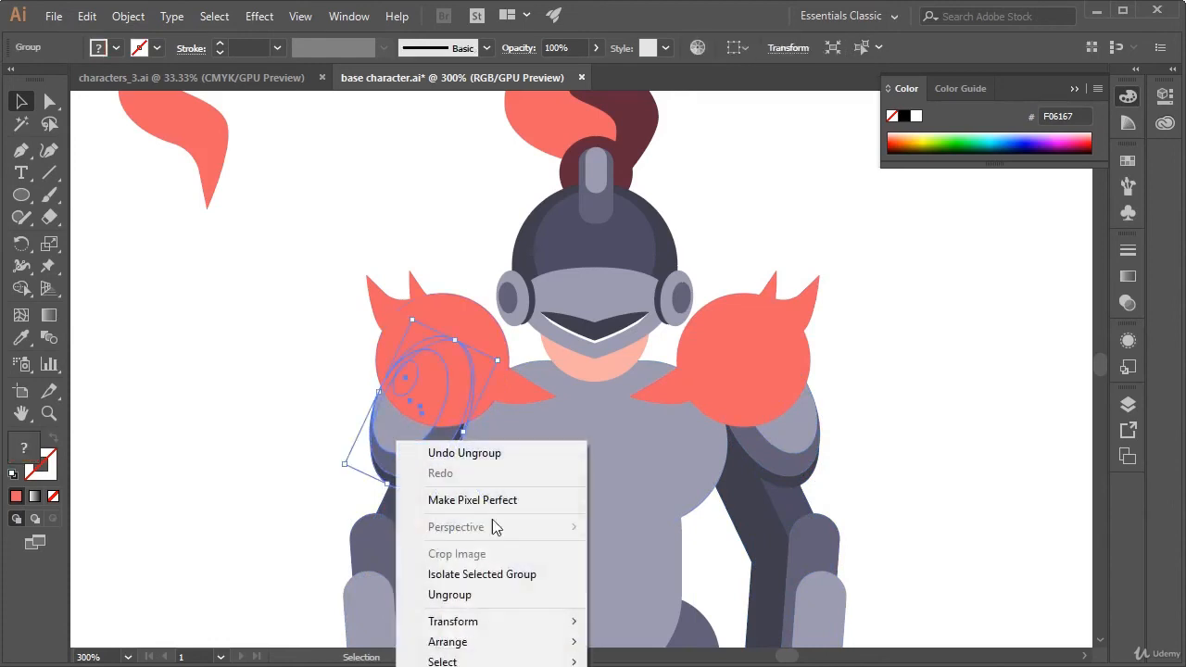
pyautogui.click(954, 444)
# Bring both shoulder pads to the front of the coral feather groups
pyautogui.click(805, 428)
pyautogui.keyDown('shift'); pyautogui.click(416, 444); pyautogui.keyUp('shift')
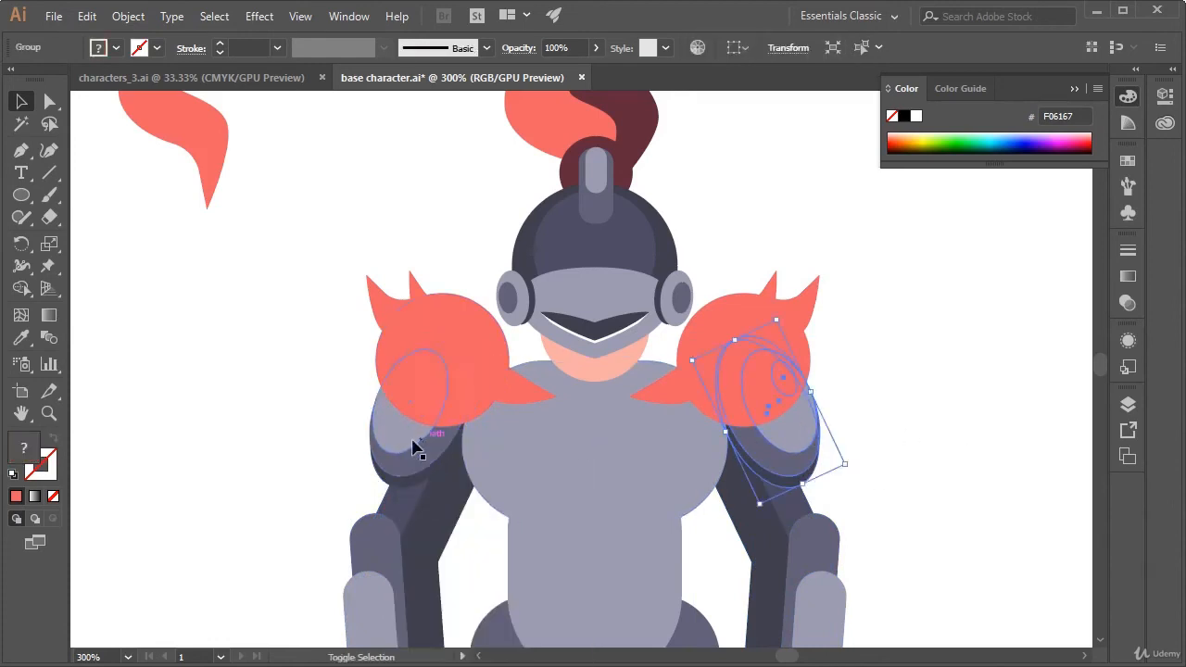
pyautogui.rightClick(785, 433)
pyautogui.moveTo(917, 614)
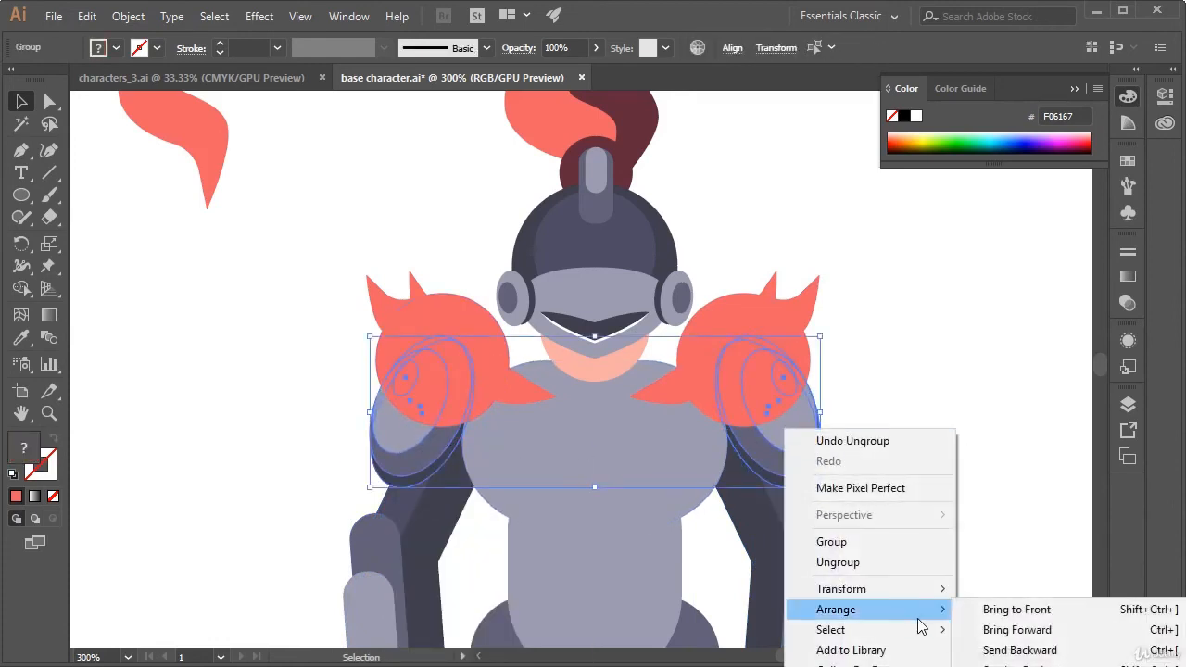
pyautogui.click(1022, 610)
pyautogui.click(952, 431)
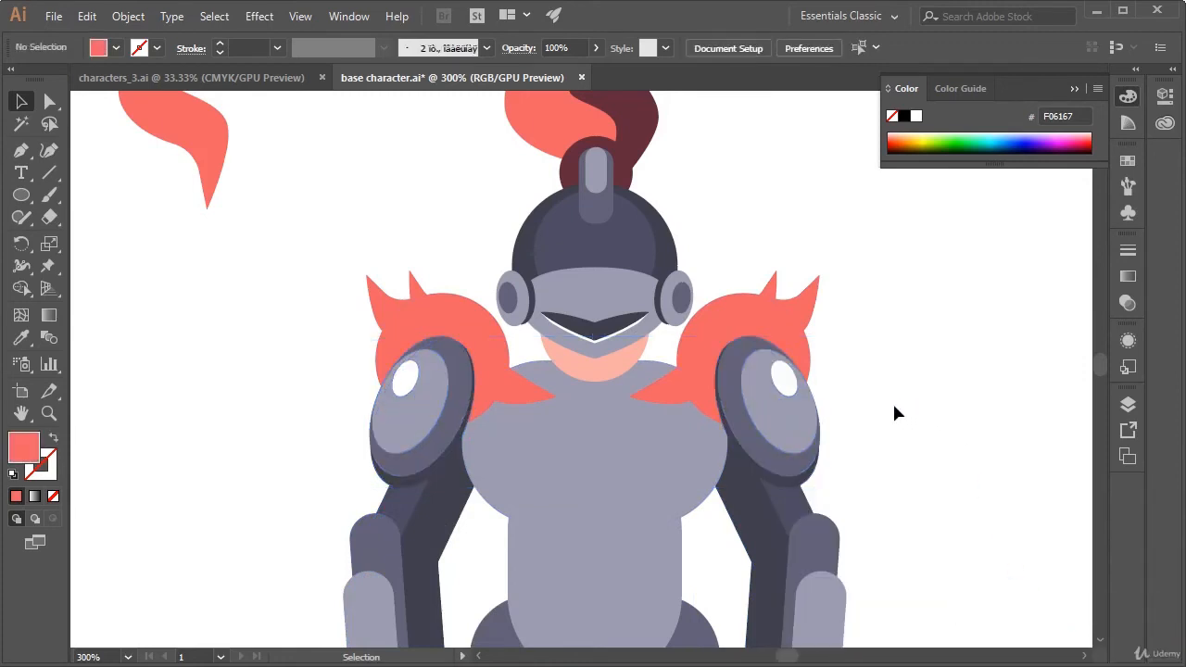
# Draw a circle in the empty area beside the character and fill it with the helmet's darkest colour, 3F404D
pyautogui.press('space')
pyautogui.moveTo(873, 395); pyautogui.dragTo(878, 358)
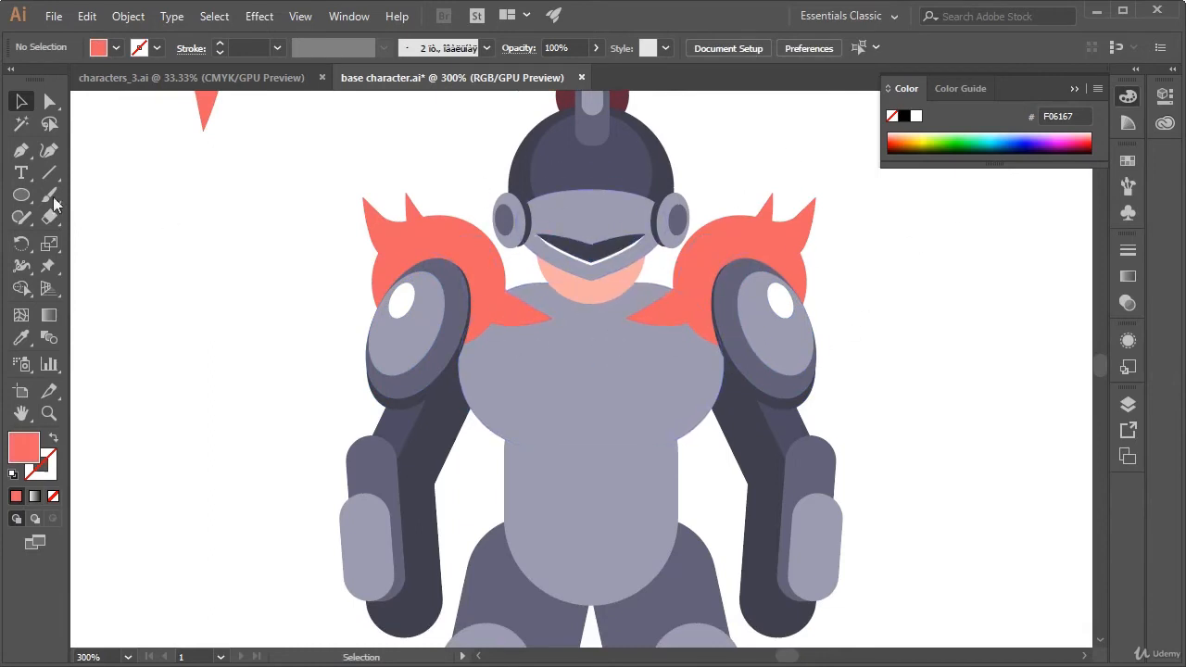
pyautogui.click(22, 195)
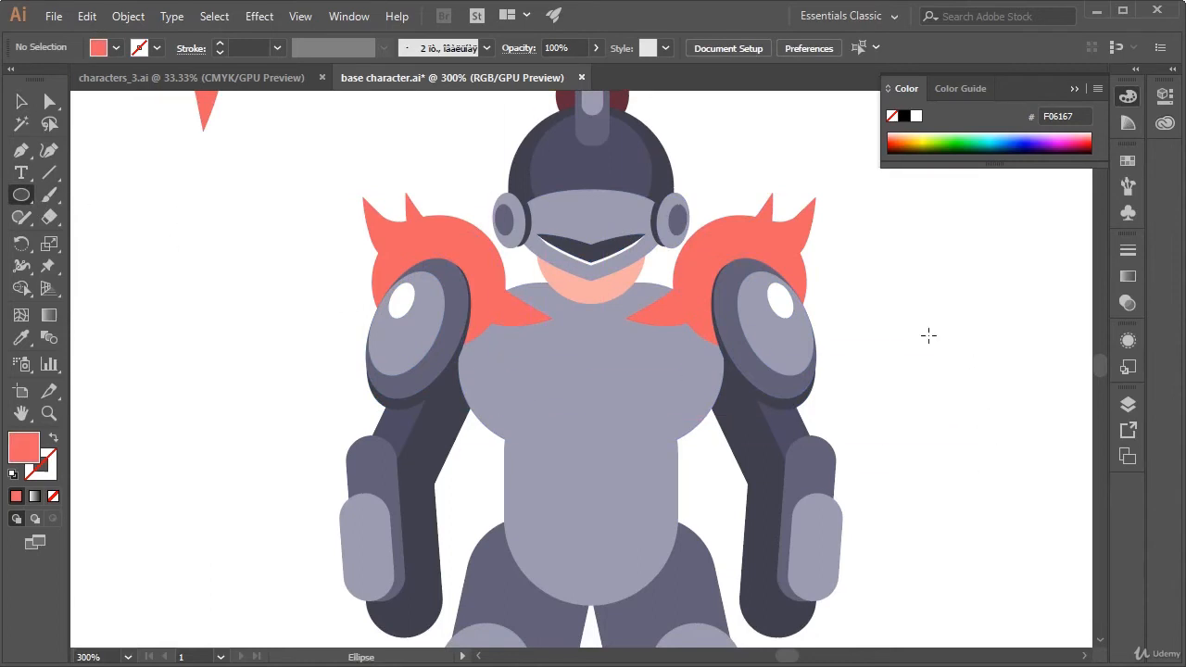
pyautogui.moveTo(852, 269); pyautogui.dragTo(993, 406)
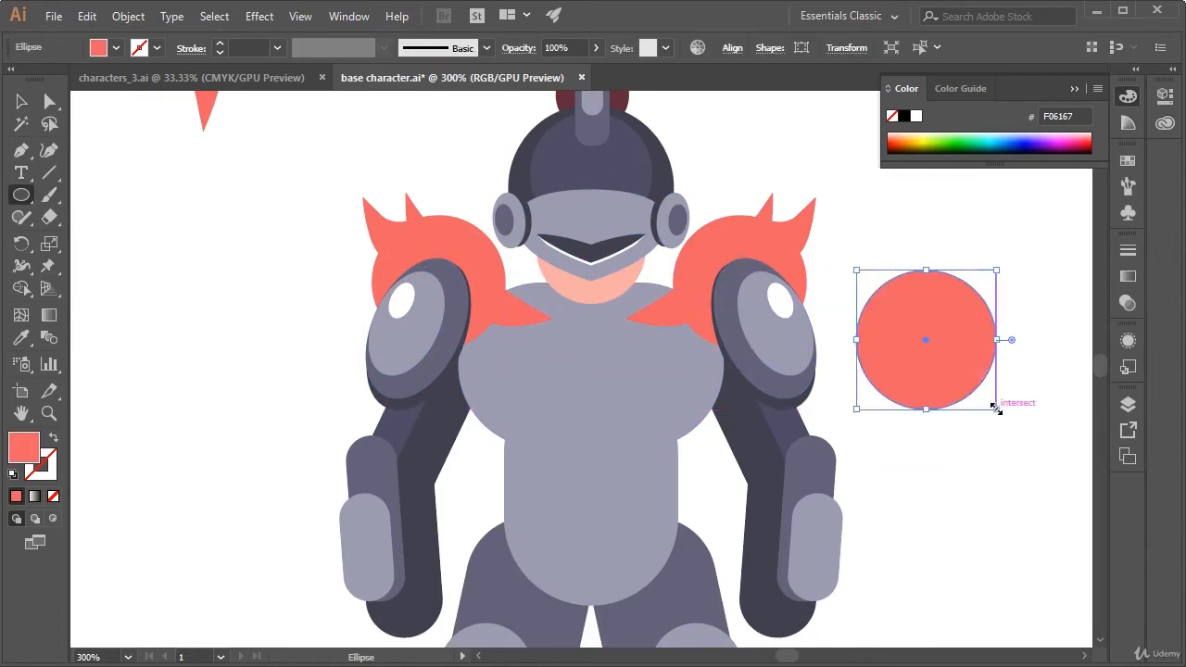
pyautogui.press('i')
pyautogui.click(674, 180)
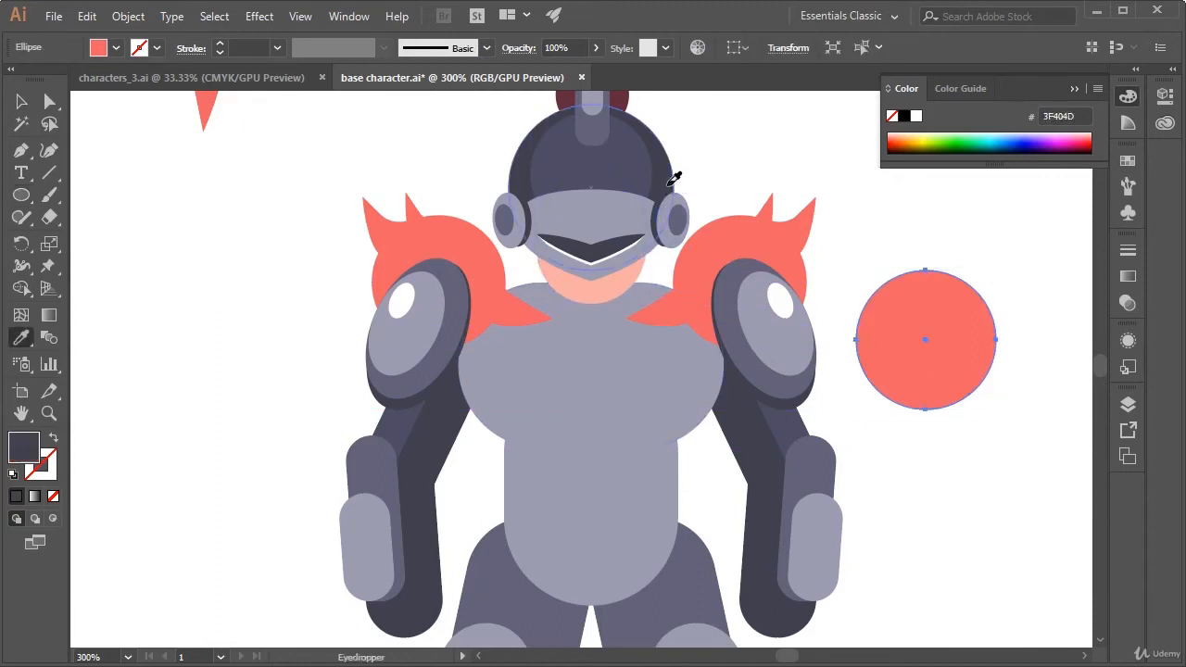
pyautogui.press('v')
# Duplicate the dark circle slightly above the original and fill the copy with the helmet's inner colour, 4E4C64
pyautogui.click(966, 374)
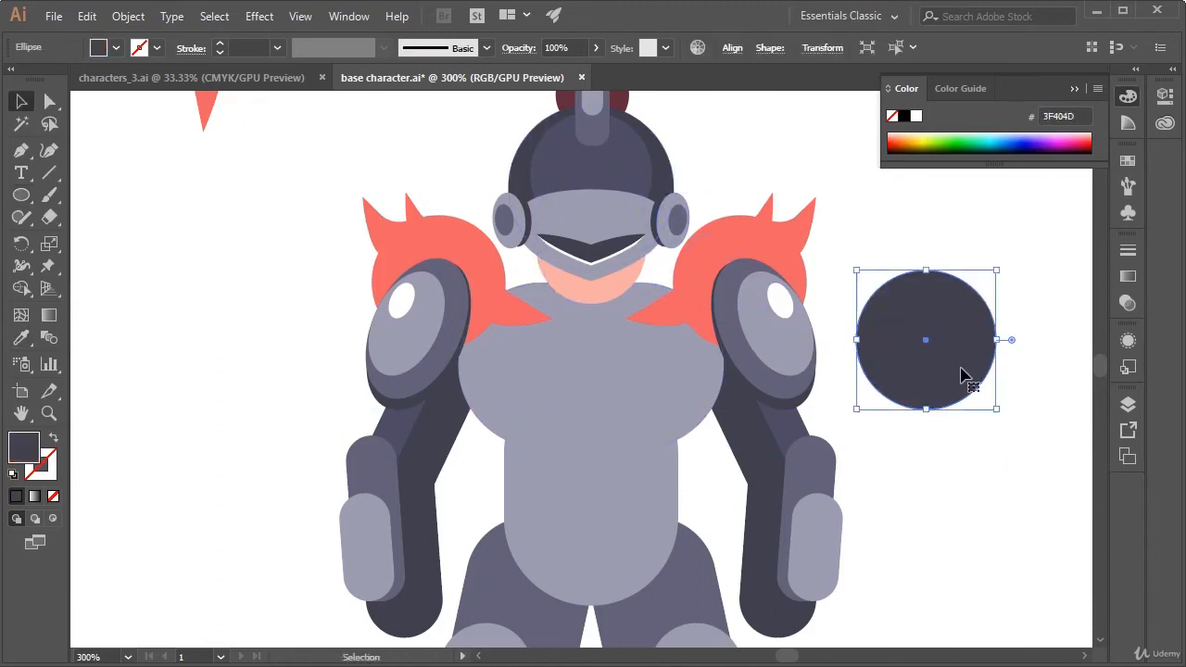
pyautogui.hotkey('ctrl', 'c')
pyautogui.hotkey('ctrl', 'v')
pyautogui.moveTo(625, 392); pyautogui.dragTo(971, 346)
pyautogui.press('i')
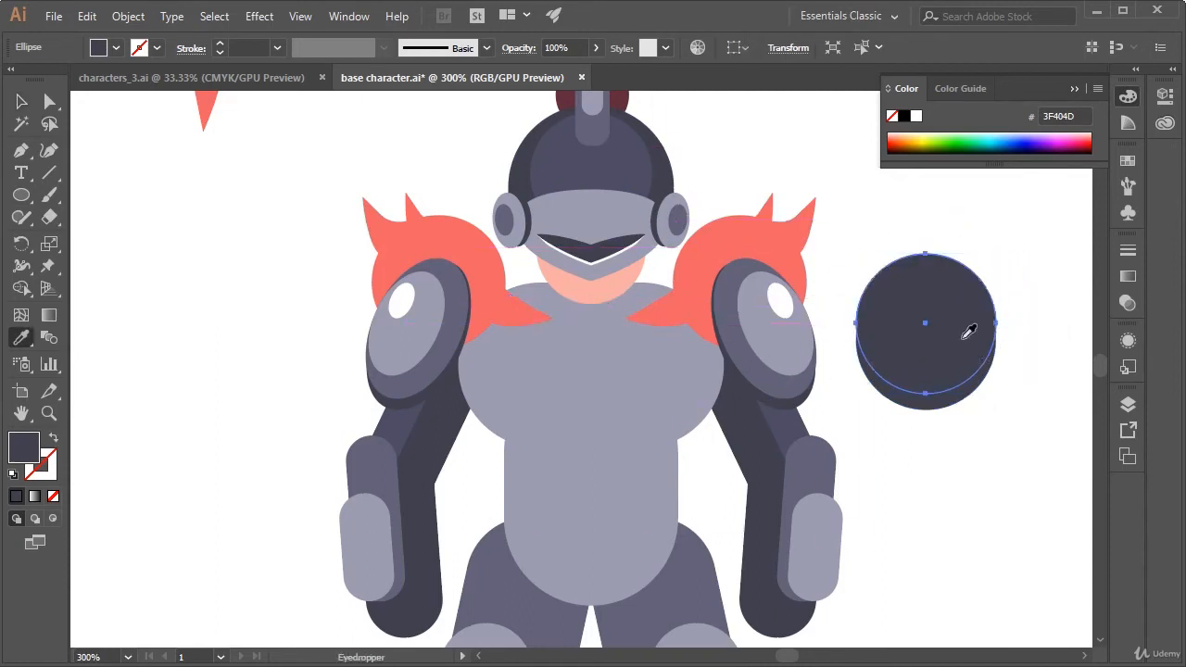
pyautogui.click(598, 181)
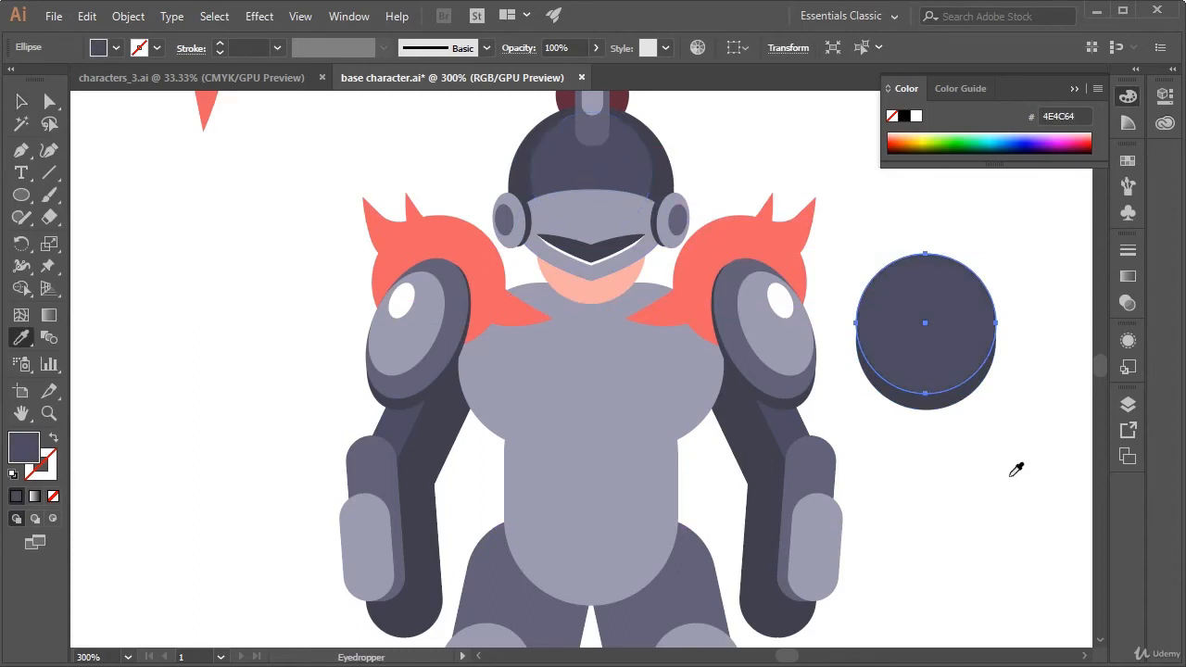
pyautogui.press('v')
pyautogui.click(1010, 445)
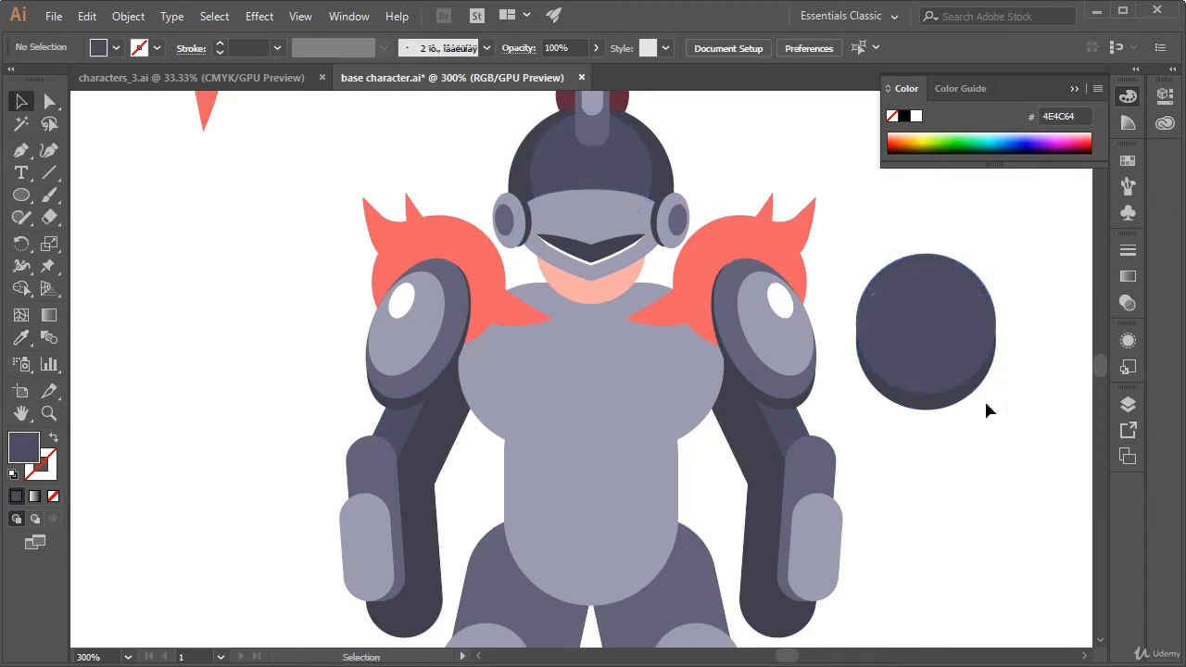
# Nudge the lighter circle down to narrow the dark crescent, then shift both circles slightly away from the character
pyautogui.doubleClick(970, 400)
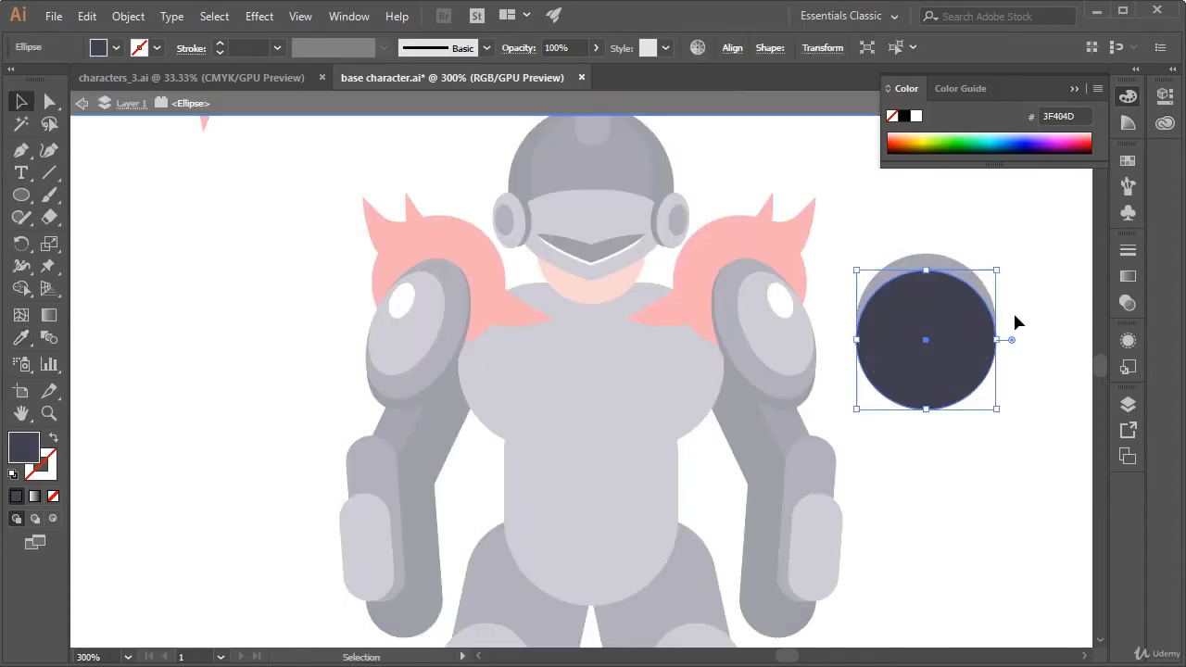
pyautogui.click(1016, 321)
pyautogui.doubleClick(979, 239)
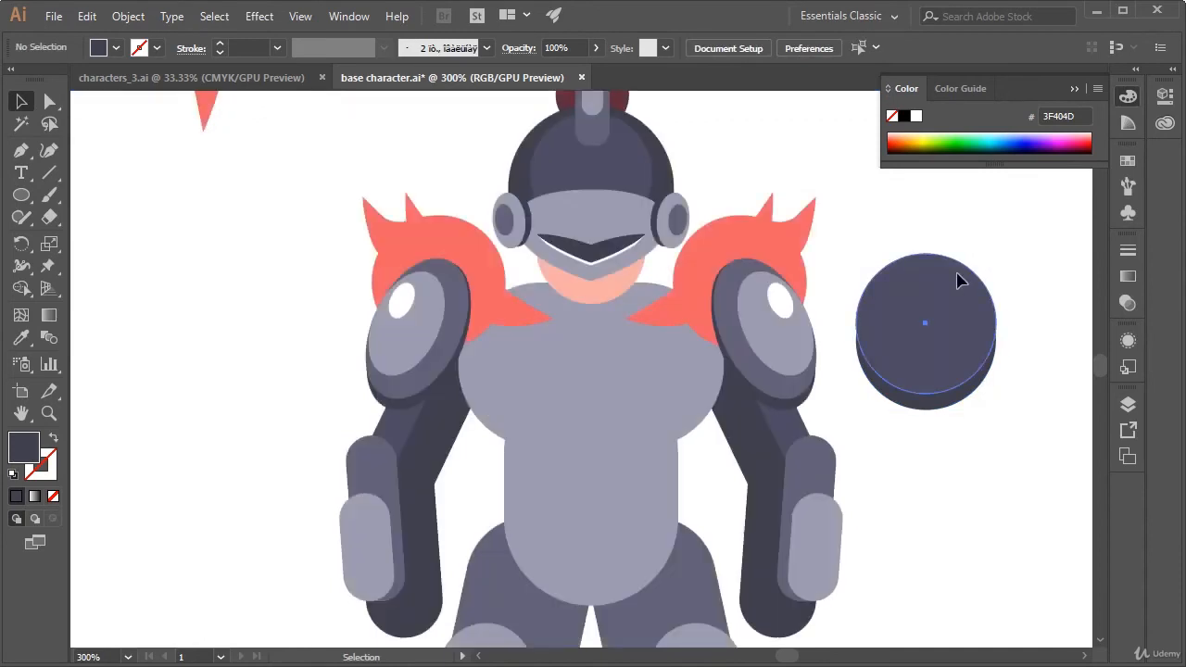
pyautogui.moveTo(957, 274); pyautogui.dragTo(957, 280)
pyautogui.click(1038, 313)
pyautogui.moveTo(1035, 277); pyautogui.dragTo(994, 351)
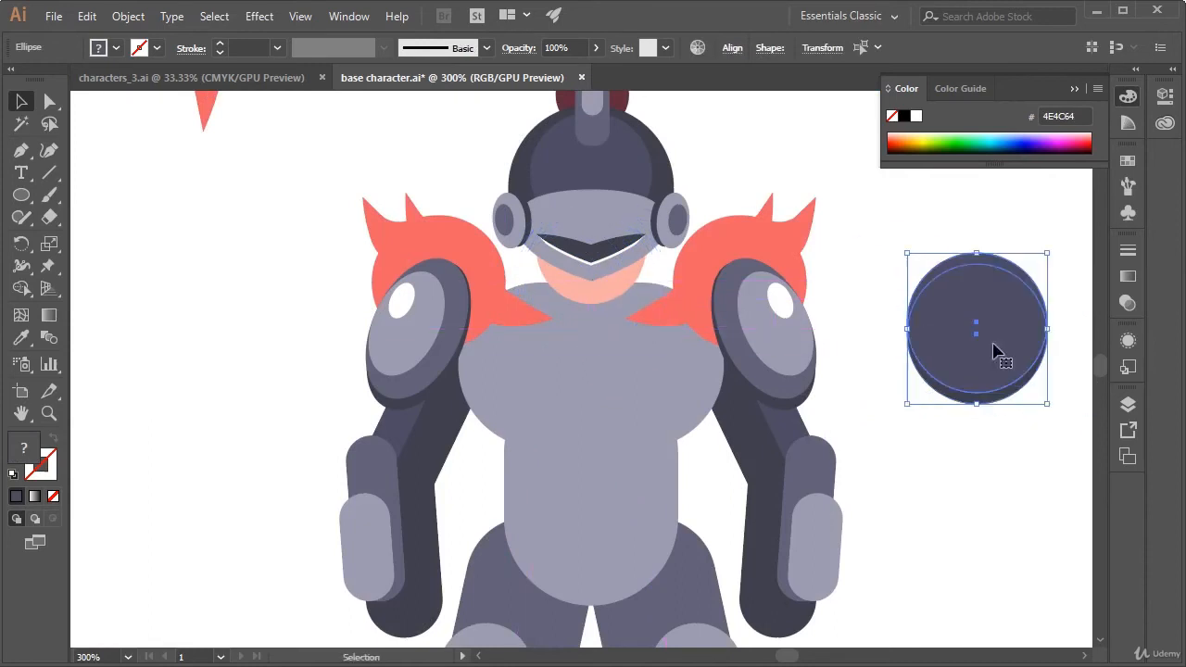
# Group the whole head, including the helmet, ear pieces, face and plume
pyautogui.click(737, 196)
pyautogui.moveTo(728, 159); pyautogui.dragTo(740, 285)
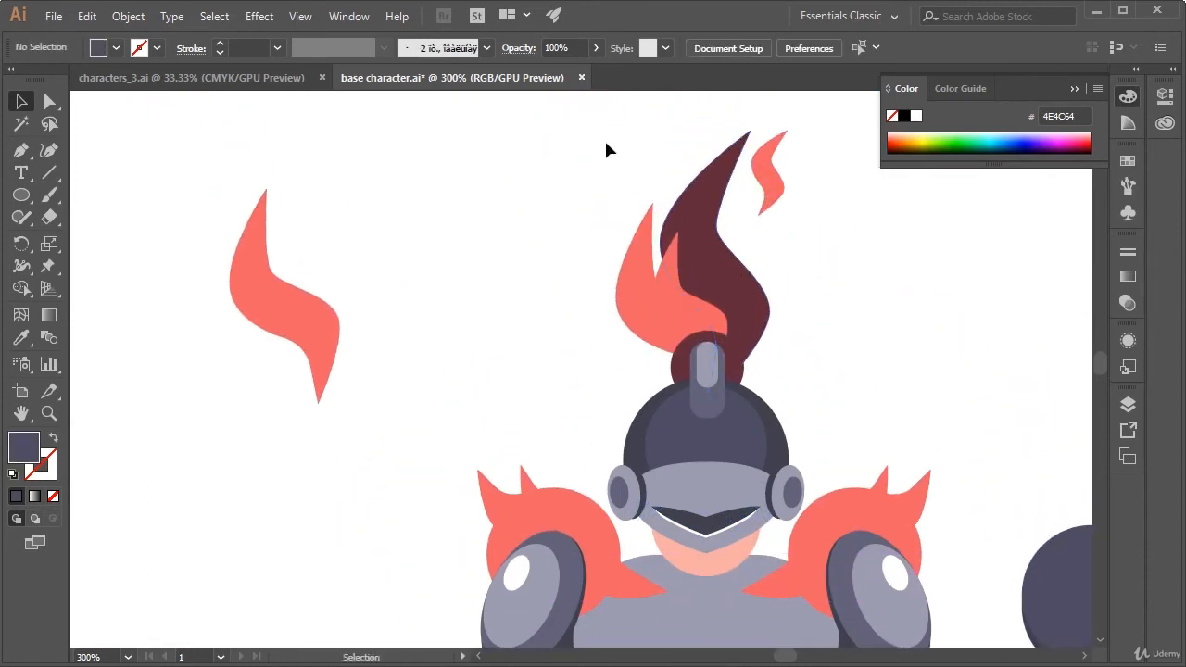
pyautogui.click(814, 491)
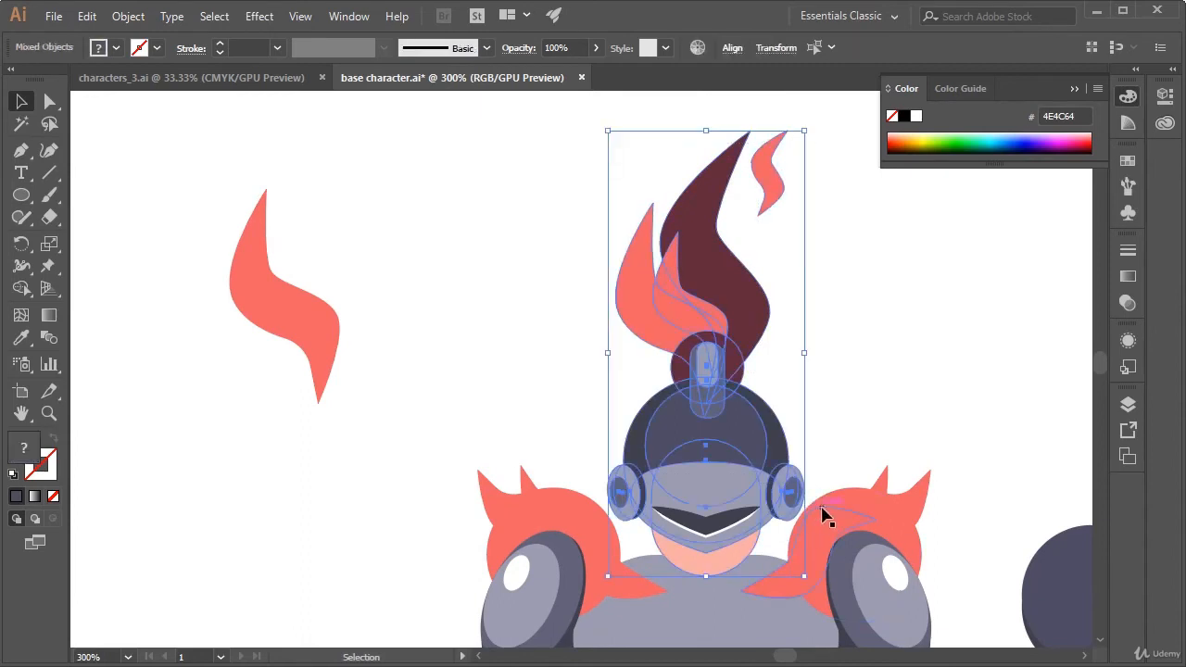
pyautogui.click(814, 400)
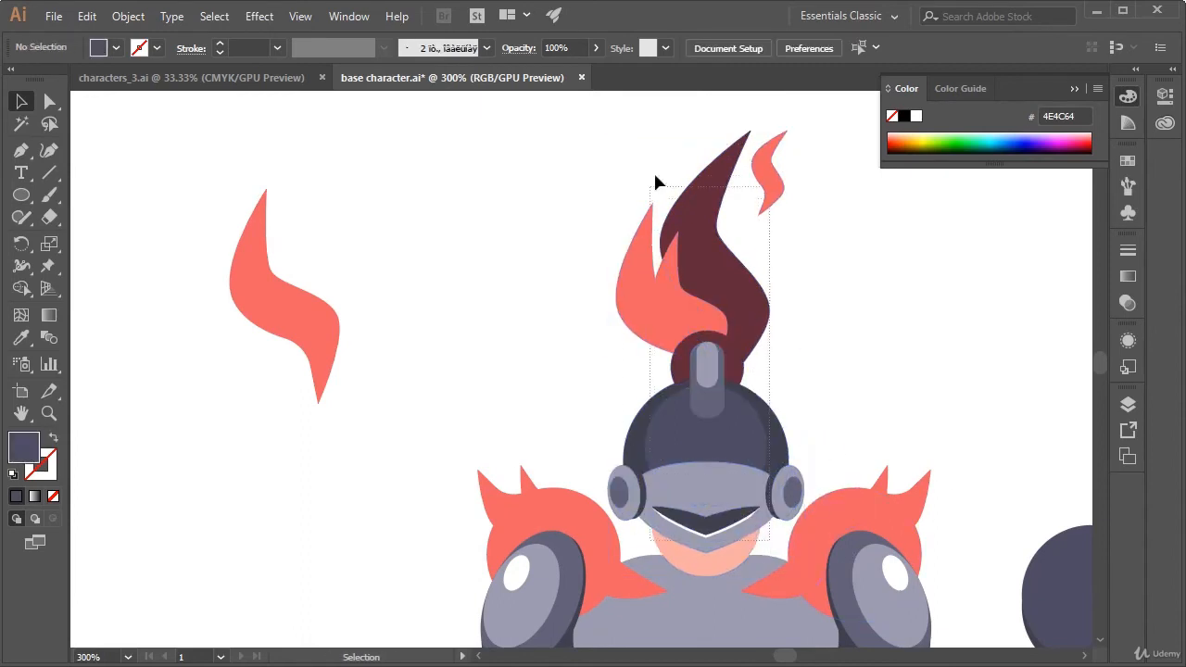
pyautogui.moveTo(655, 176); pyautogui.dragTo(661, 127)
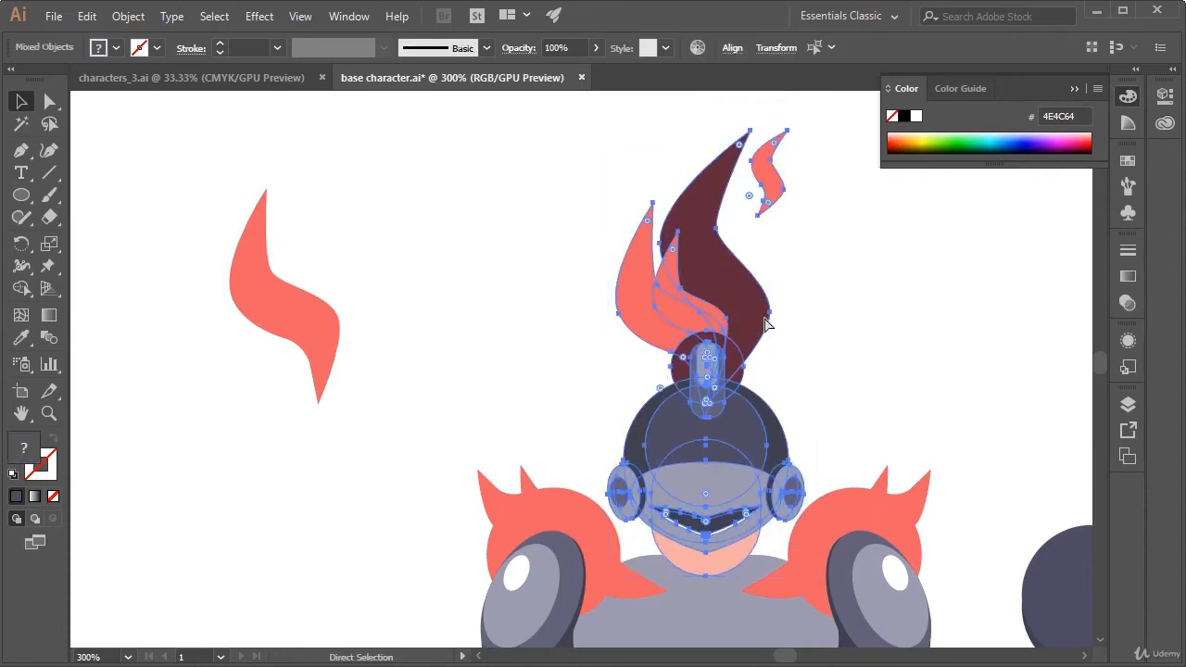
pyautogui.click(818, 398)
pyautogui.moveTo(942, 437); pyautogui.dragTo(845, 265)
pyautogui.click(964, 345)
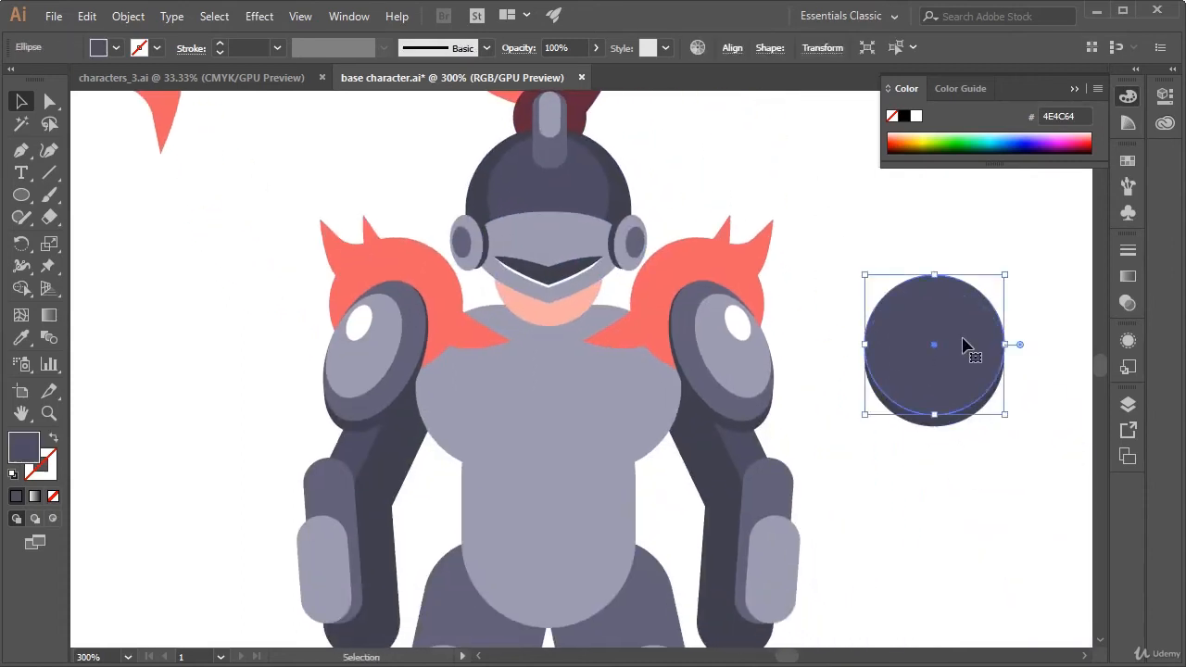
pyautogui.moveTo(964, 346); pyautogui.dragTo(575, 282)
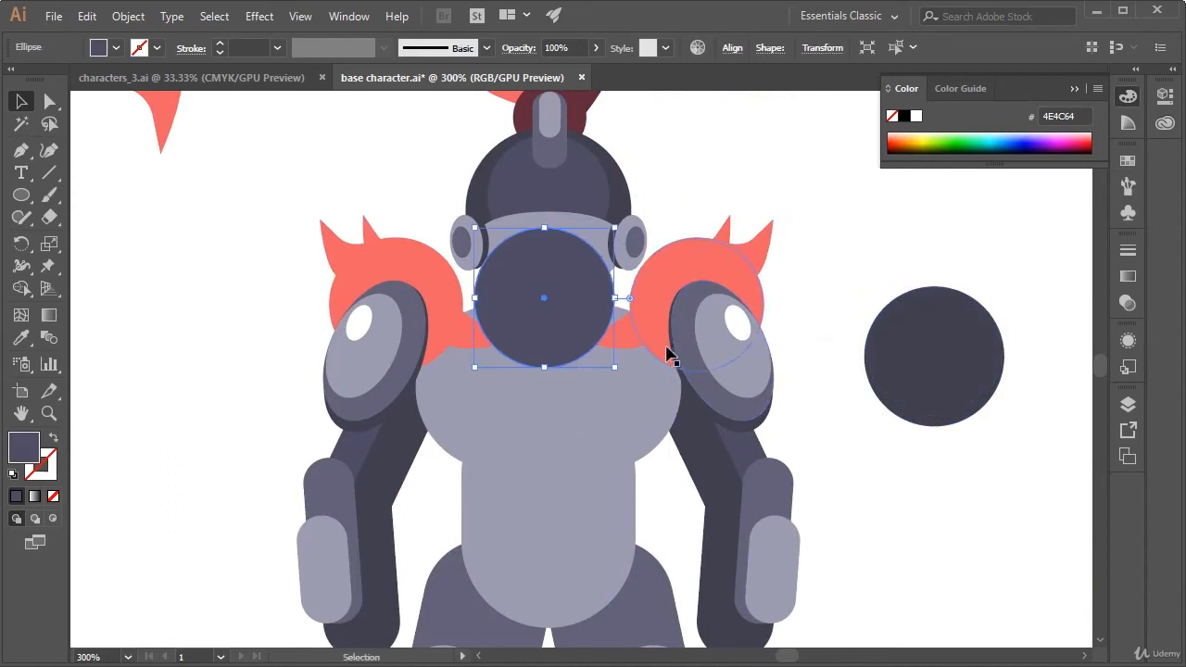
pyautogui.hotkey('ctrl', 'z')
# Move both dark circles onto the character's lower face and neck, enlarge them to the helmet's width and centre them
pyautogui.moveTo(1041, 251); pyautogui.dragTo(890, 451)
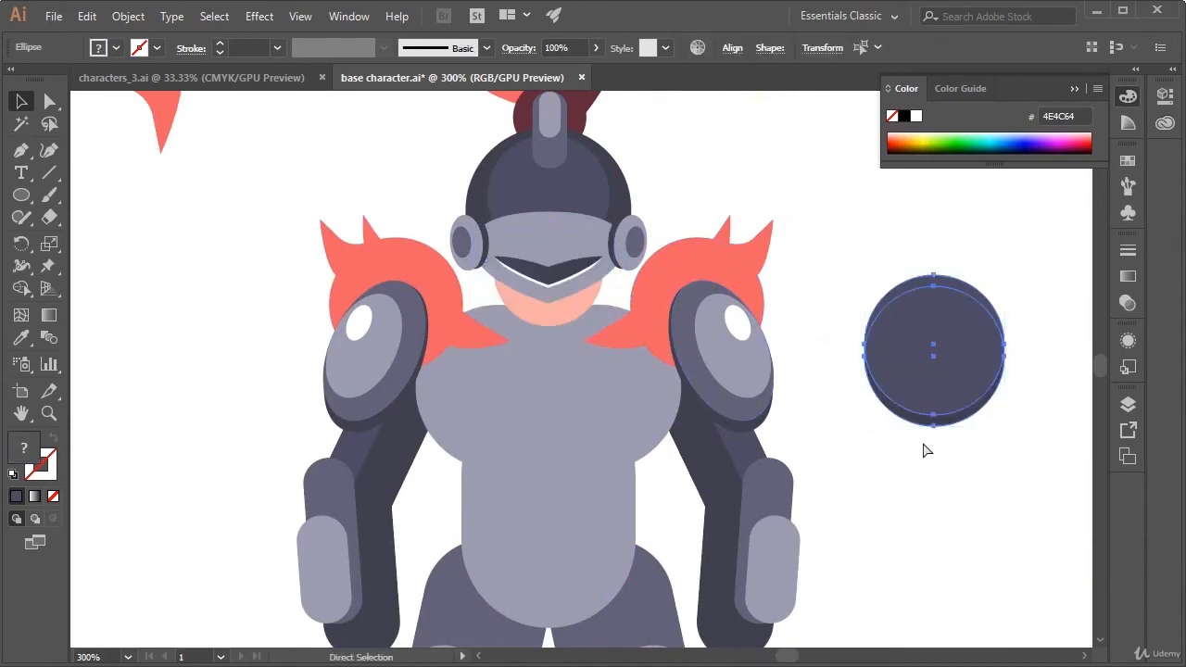
pyautogui.moveTo(961, 389); pyautogui.dragTo(571, 328)
pyautogui.moveTo(618, 366); pyautogui.dragTo(667, 399)
pyautogui.moveTo(606, 302)
pyautogui.mouseDown()
pyautogui.moveTo(588, 299)
pyautogui.moveTo(596, 286)
pyautogui.mouseUp()
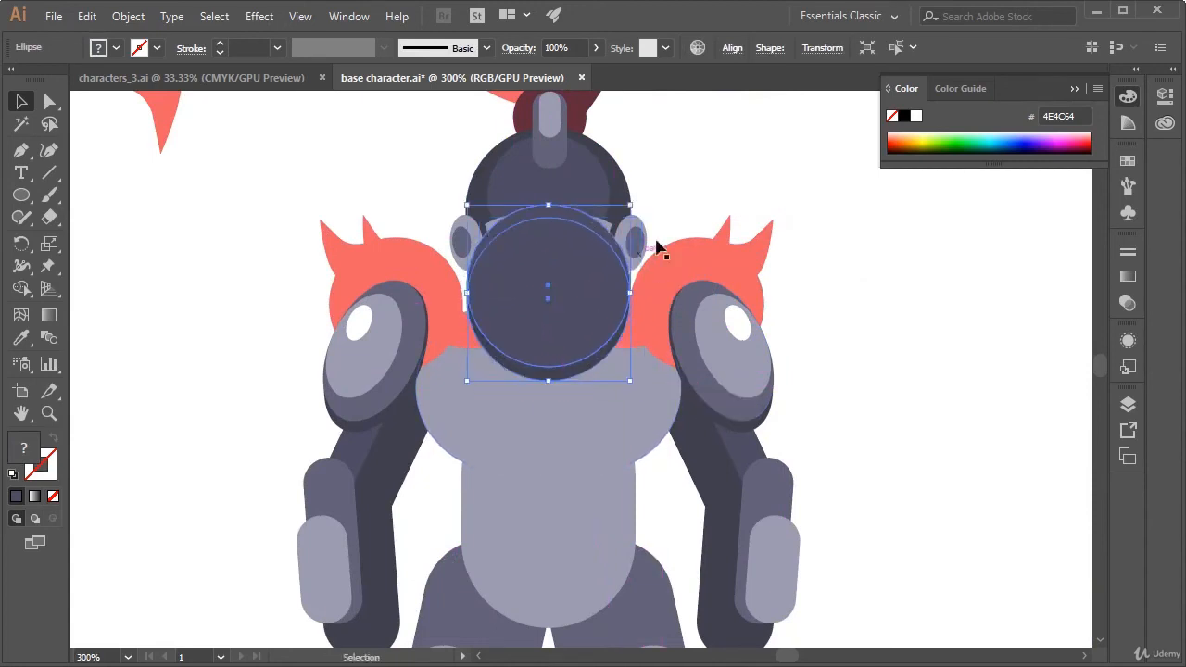
# Bring the grouped head to the front of the two dark circles so the face shows above the neck
pyautogui.click(676, 190)
pyautogui.click(603, 164)
pyautogui.rightClick(593, 165)
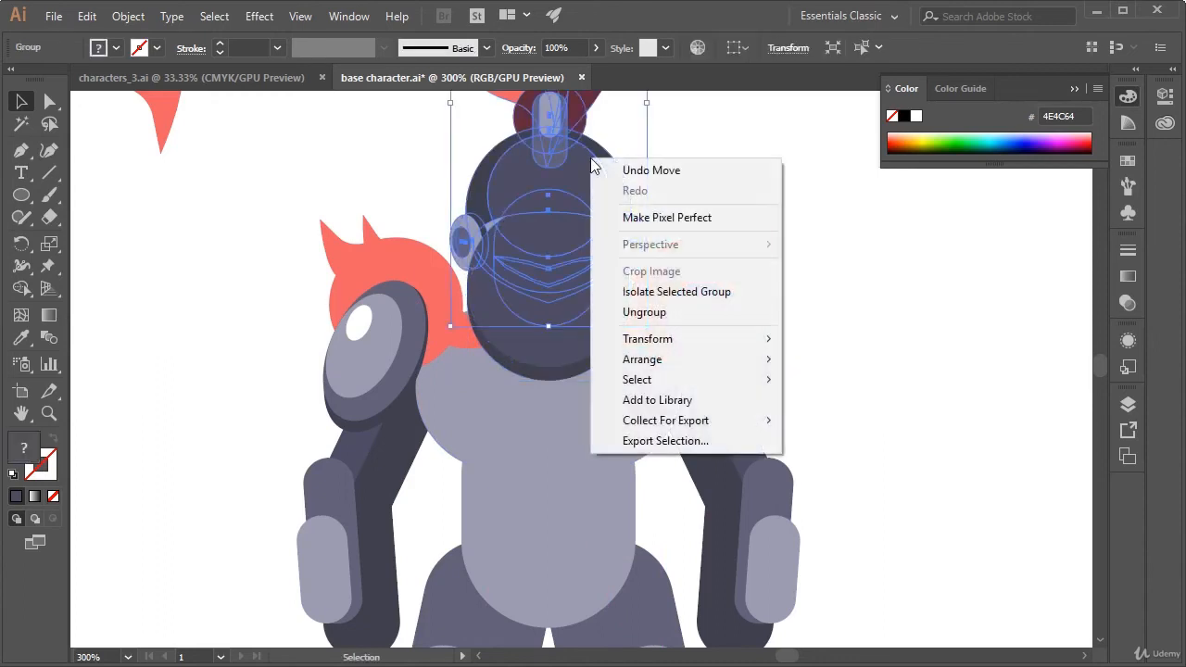
pyautogui.moveTo(705, 374)
pyautogui.click(863, 354)
pyautogui.click(889, 298)
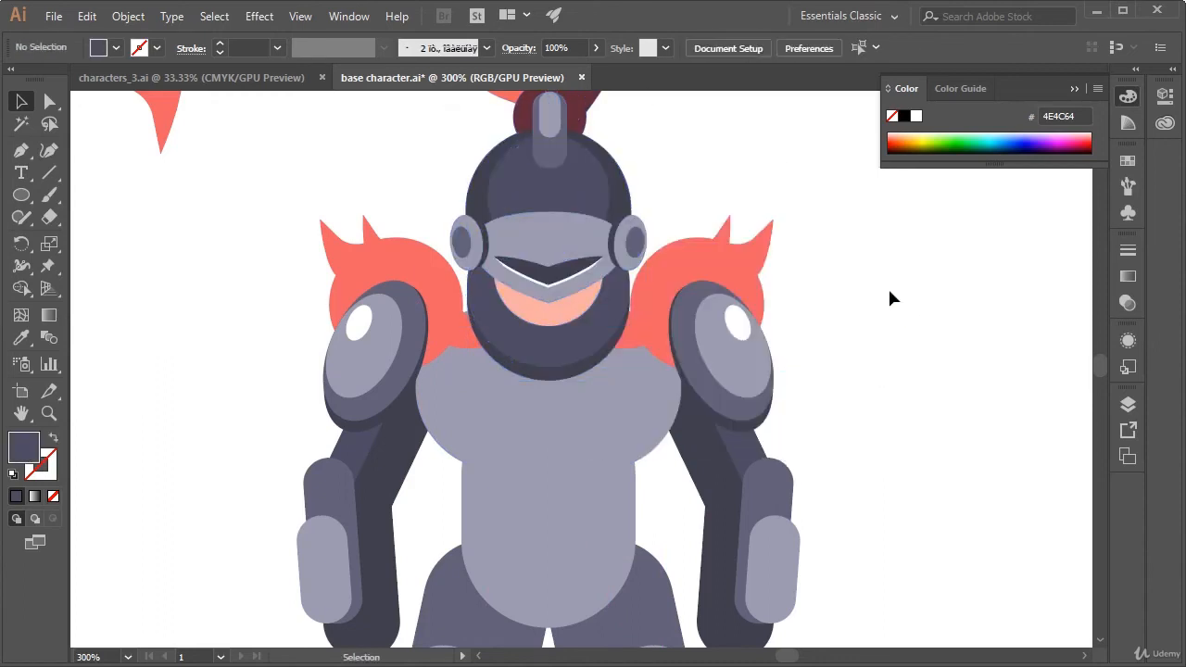
# Bring both shoulder pads and both coral feather groups to the front of the artwork
pyautogui.moveTo(874, 270); pyautogui.dragTo(914, 312)
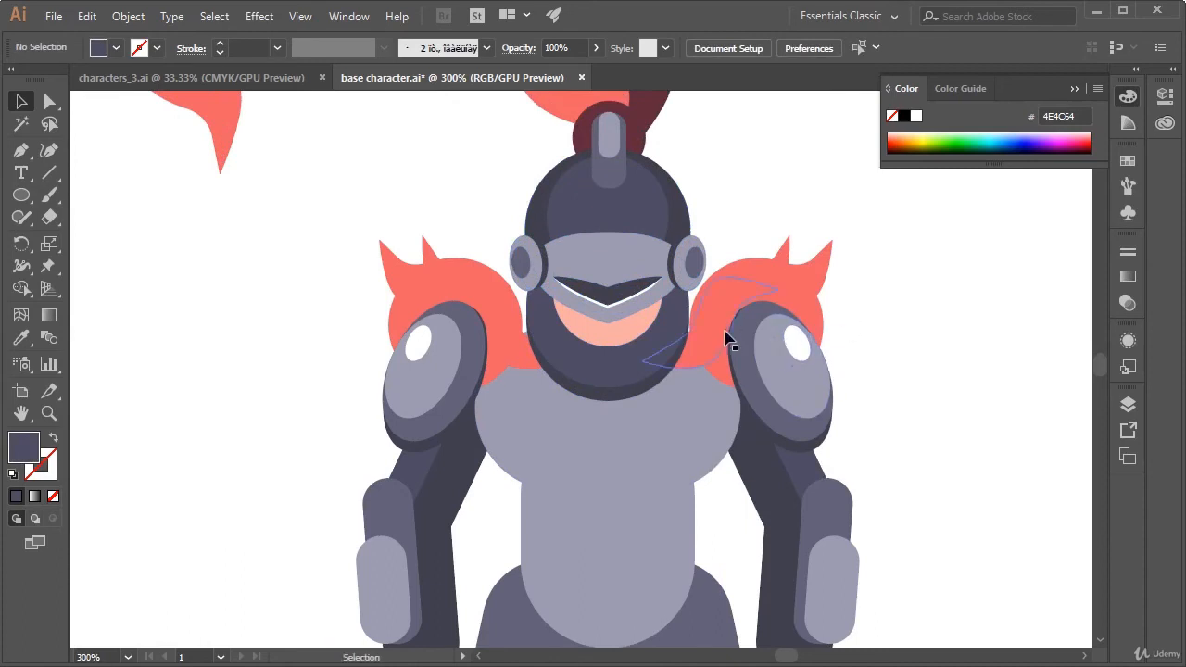
pyautogui.click(777, 385)
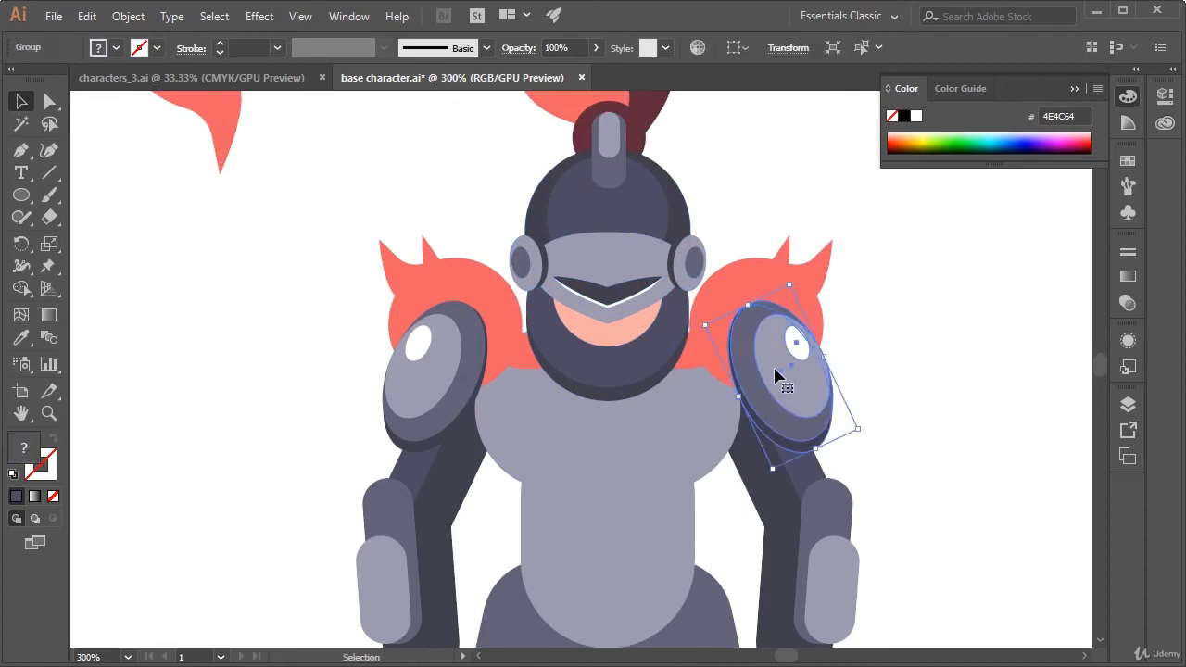
pyautogui.keyDown('shift'); pyautogui.click(455, 397); pyautogui.keyUp('shift')
pyautogui.keyDown('shift'); pyautogui.click(489, 293); pyautogui.keyUp('shift')
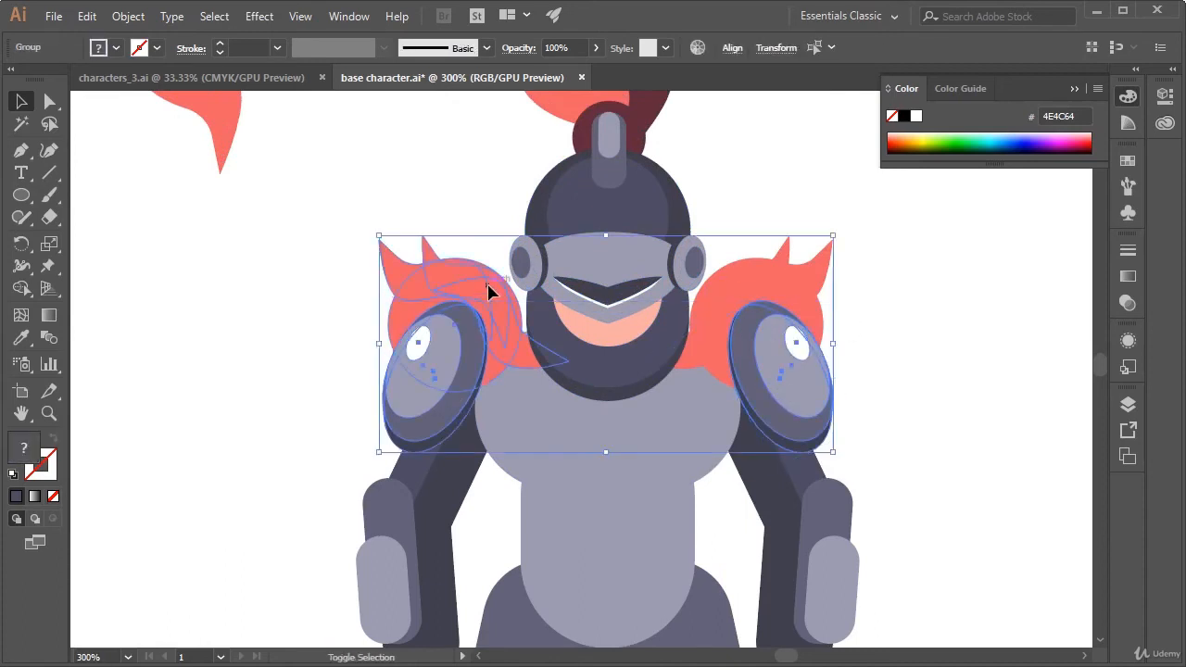
pyautogui.rightClick(769, 284)
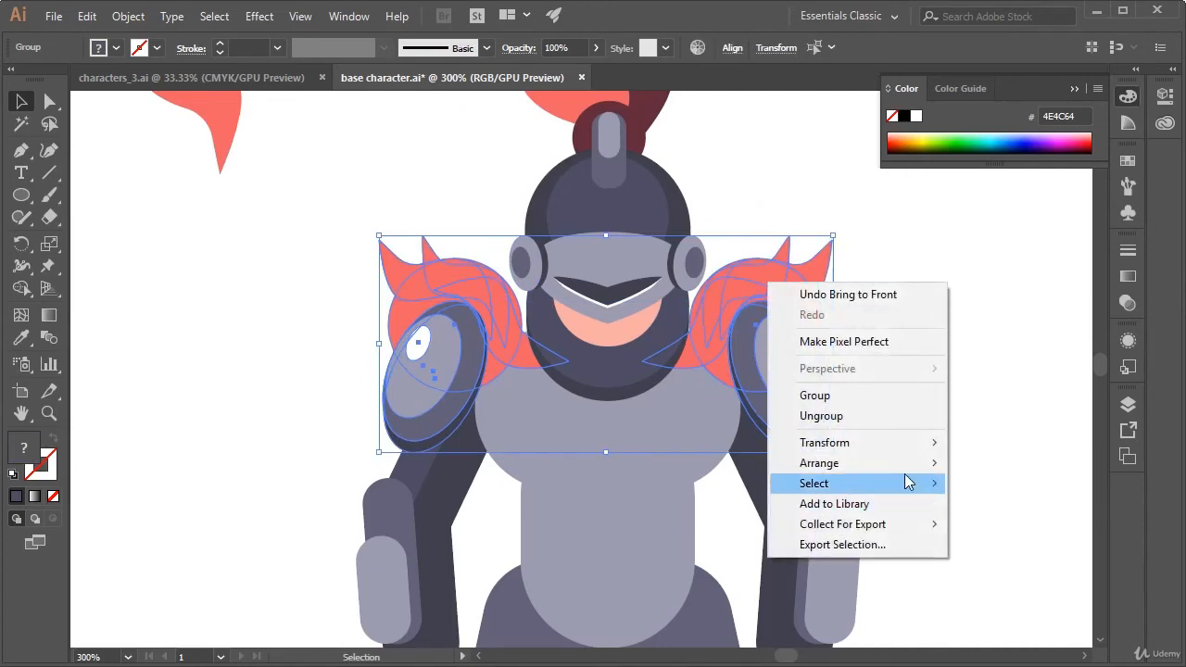
pyautogui.moveTo(913, 463)
pyautogui.click(961, 460)
pyautogui.click(994, 407)
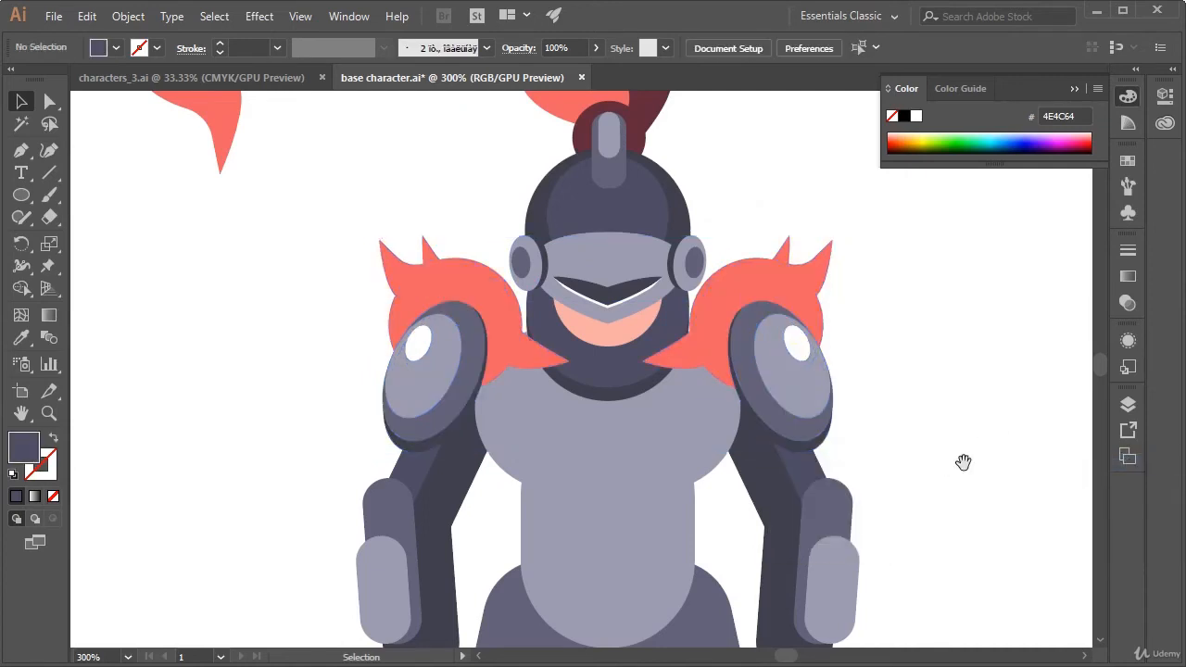
# Move the spare coral flame shape away from the character, next to the spare oval pad below the colour swatches
pyautogui.moveTo(964, 462); pyautogui.dragTo(931, 374)
pyautogui.hotkey('ctrl', '-')
pyautogui.hotkey('ctrl', '-')
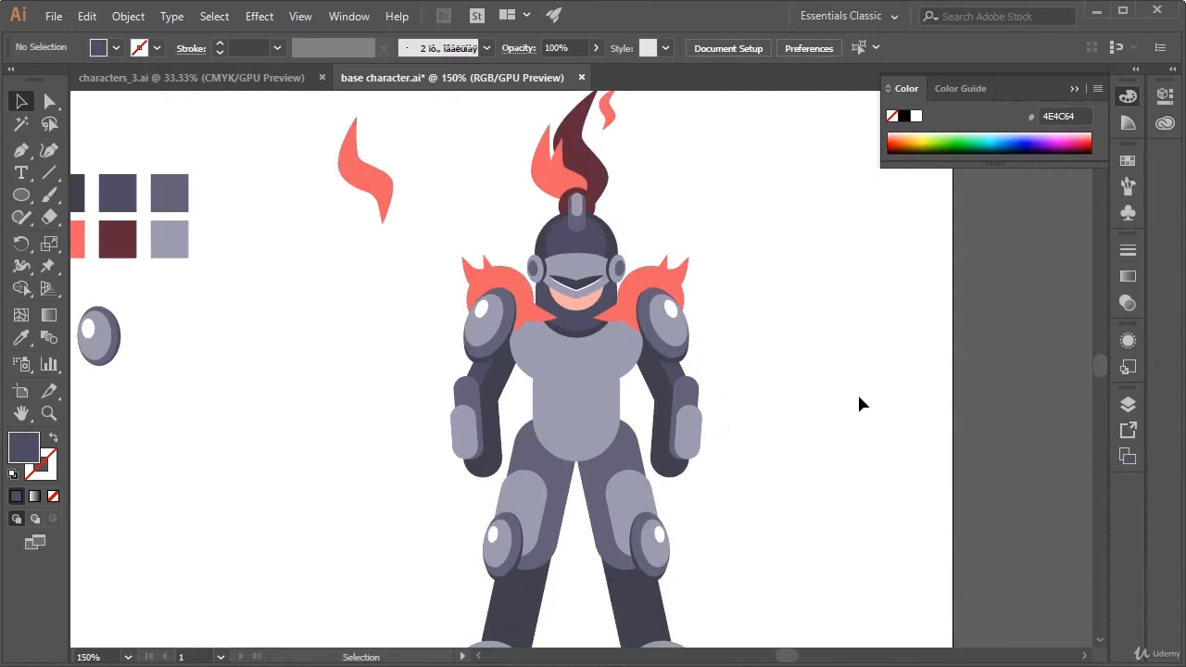
pyautogui.moveTo(734, 439); pyautogui.dragTo(840, 380)
pyautogui.moveTo(878, 335); pyautogui.dragTo(901, 398)
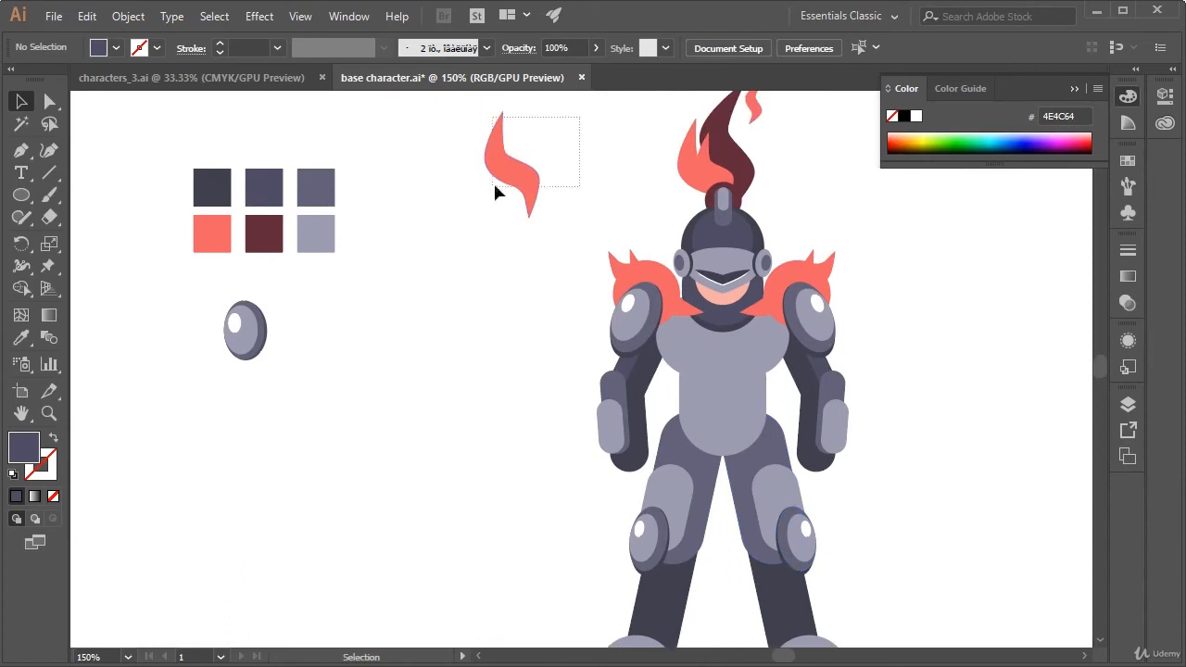
pyautogui.moveTo(496, 192); pyautogui.dragTo(158, 405)
pyautogui.click(414, 385)
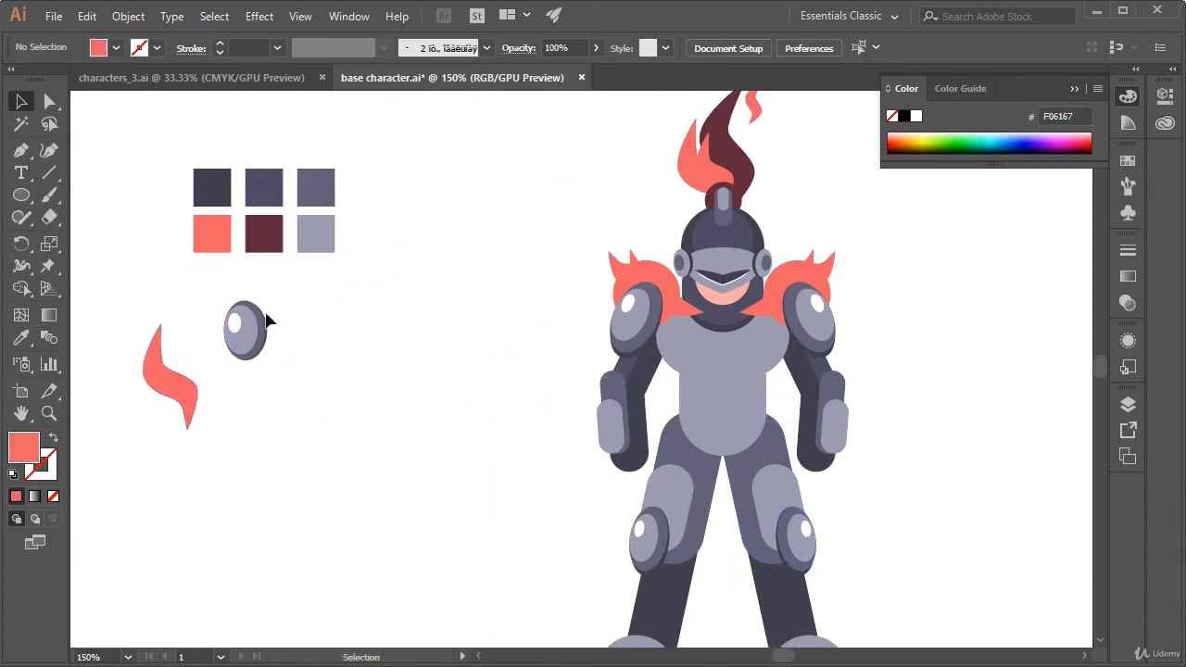
pyautogui.click(151, 371)
pyautogui.click(220, 260)
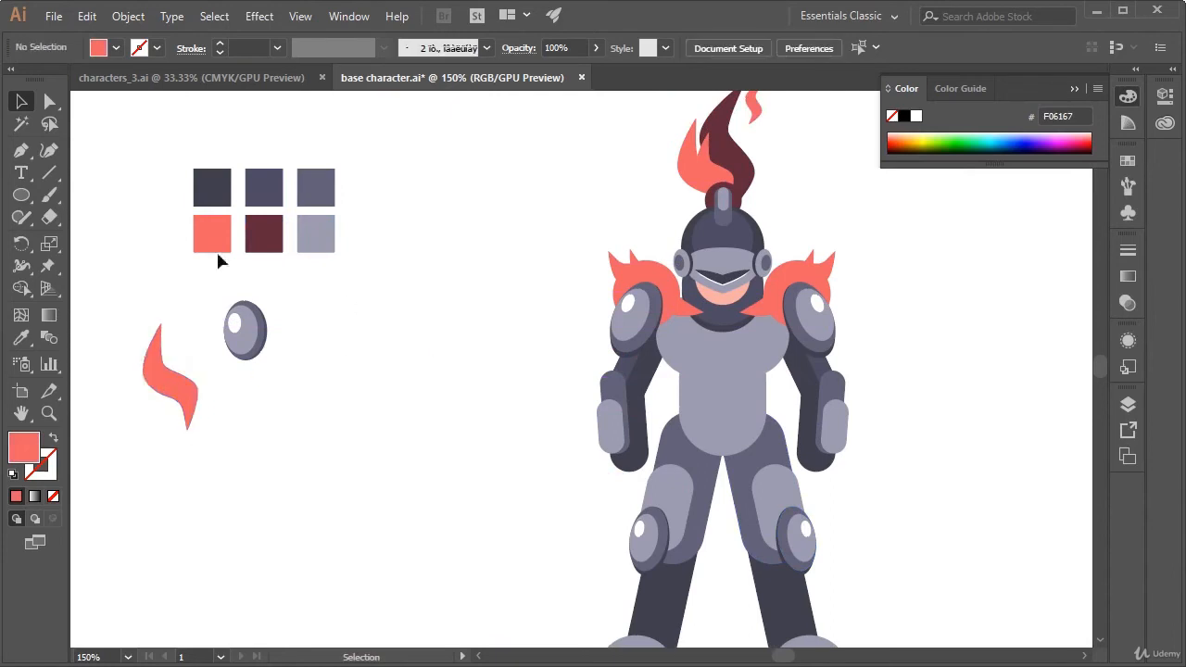
pyautogui.click(21, 150)
pyautogui.moveTo(398, 367); pyautogui.dragTo(379, 329)
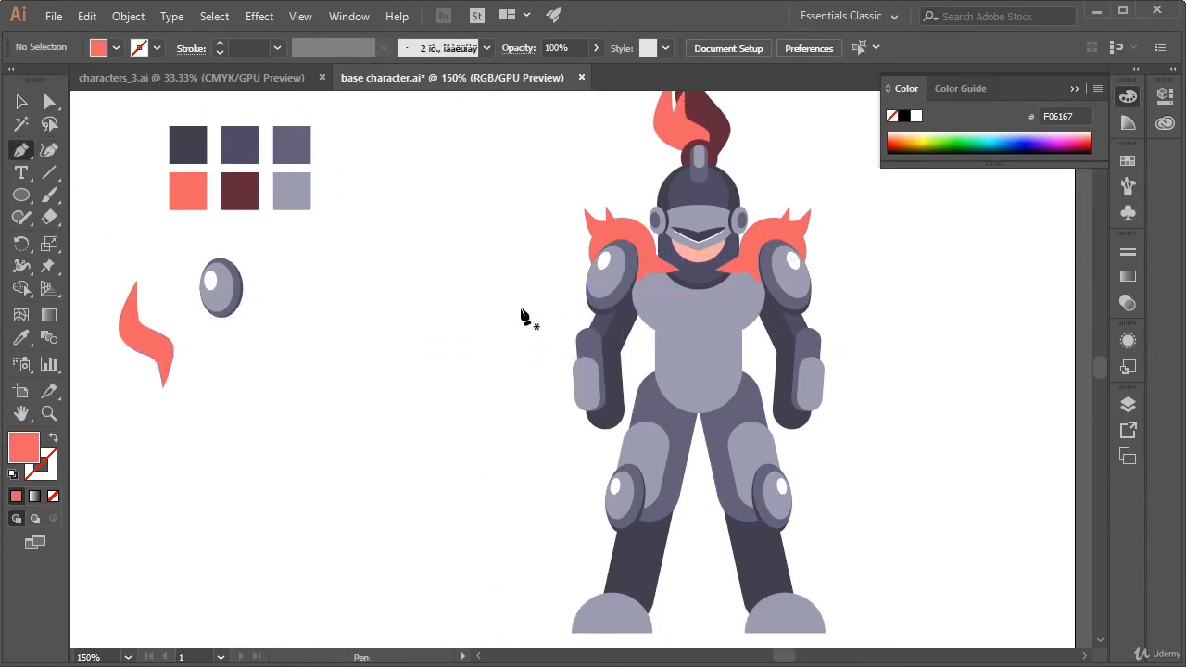
# Nudge both coral feather groups slightly inward, towards the character's neck
pyautogui.press('v')
pyautogui.click(642, 247)
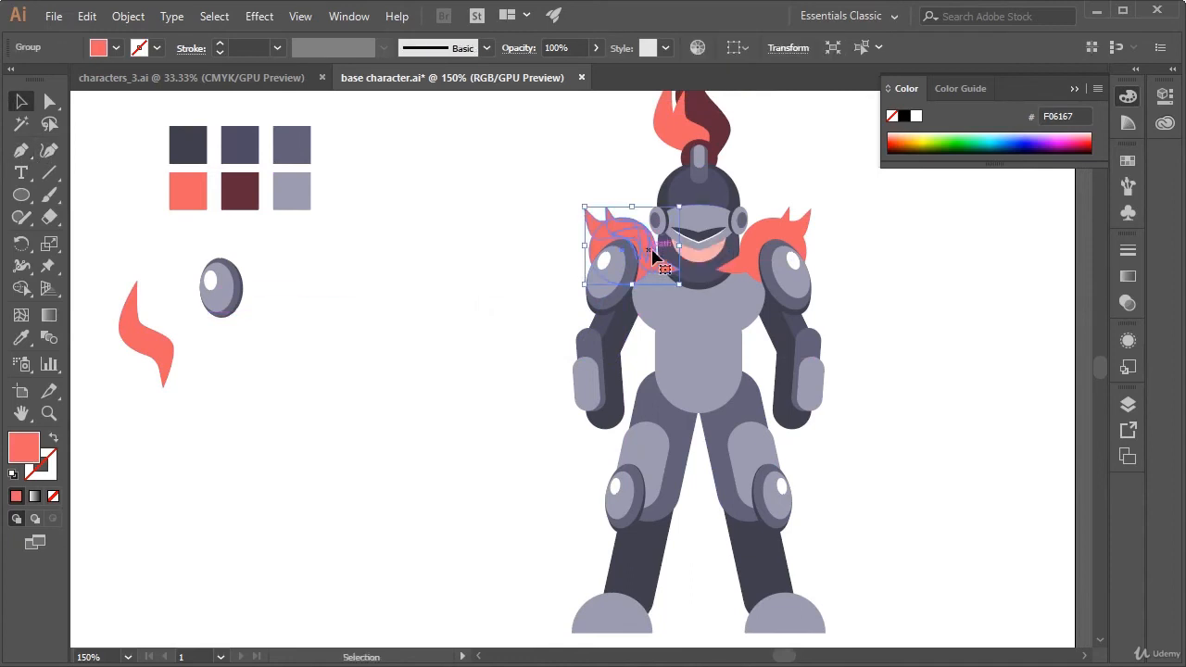
pyautogui.press('Right')
pyautogui.press('Right')
pyautogui.press('Right')
pyautogui.press('Right')
pyautogui.press('Right')
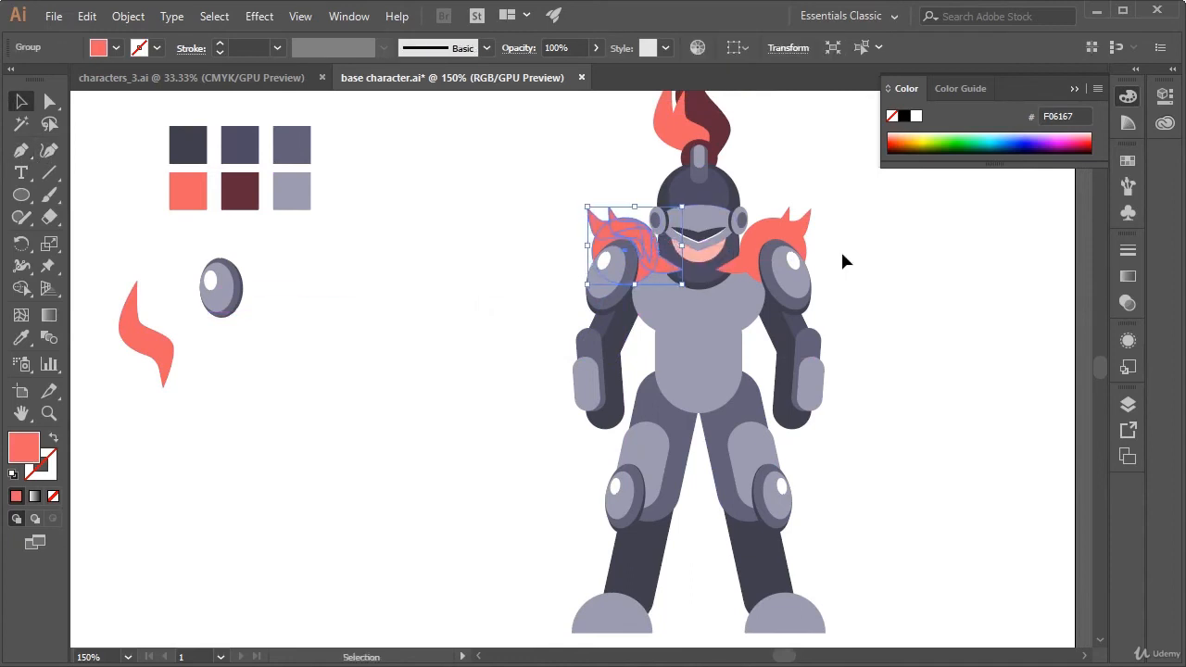
pyautogui.click(763, 237)
pyautogui.press('Left')
pyautogui.press('Left')
pyautogui.press('Left')
pyautogui.press('Left')
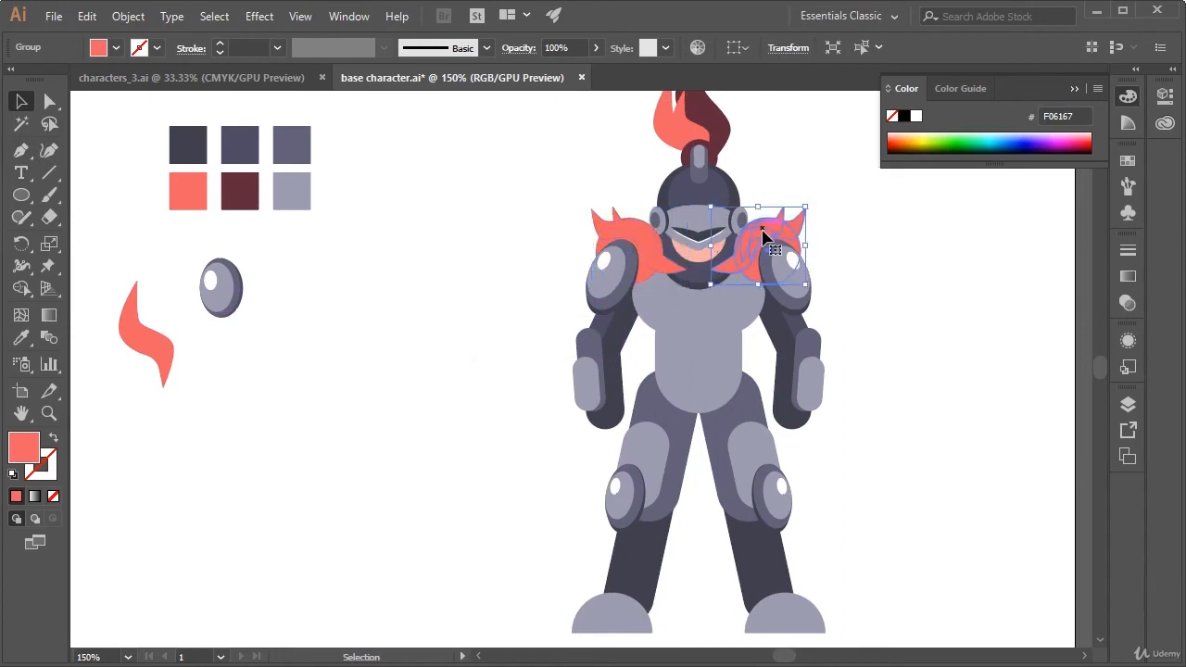
pyautogui.click(852, 264)
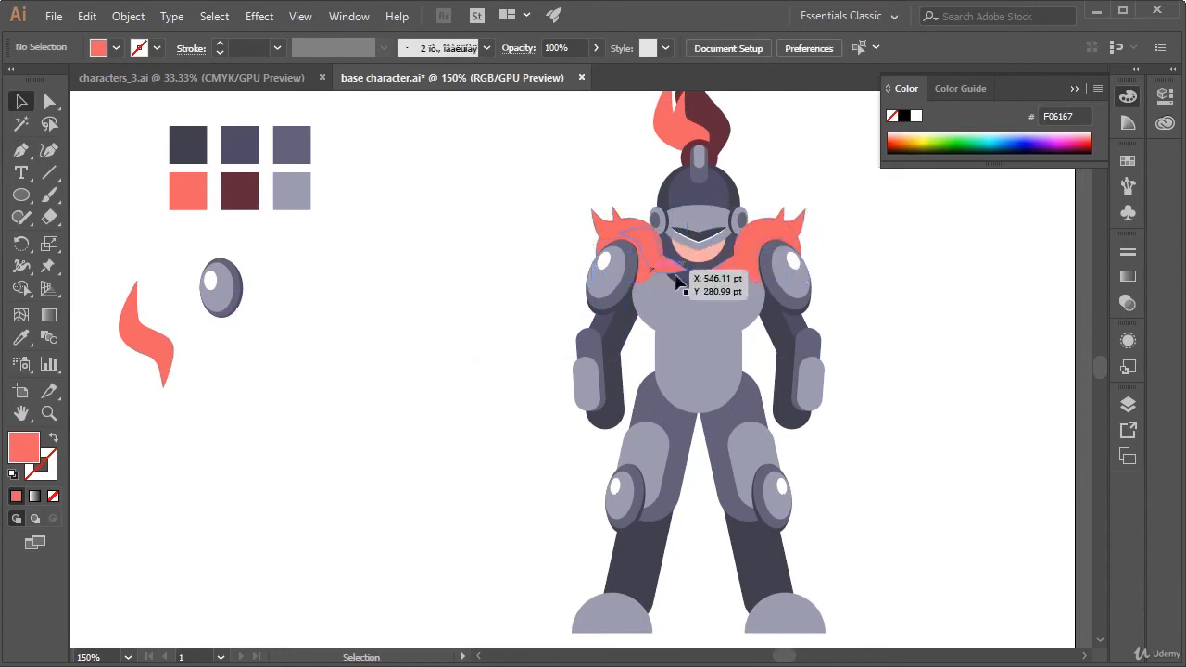
# Bring the head group in front of the feather groups and shoulder pads
pyautogui.click(695, 232)
pyautogui.rightClick(720, 213)
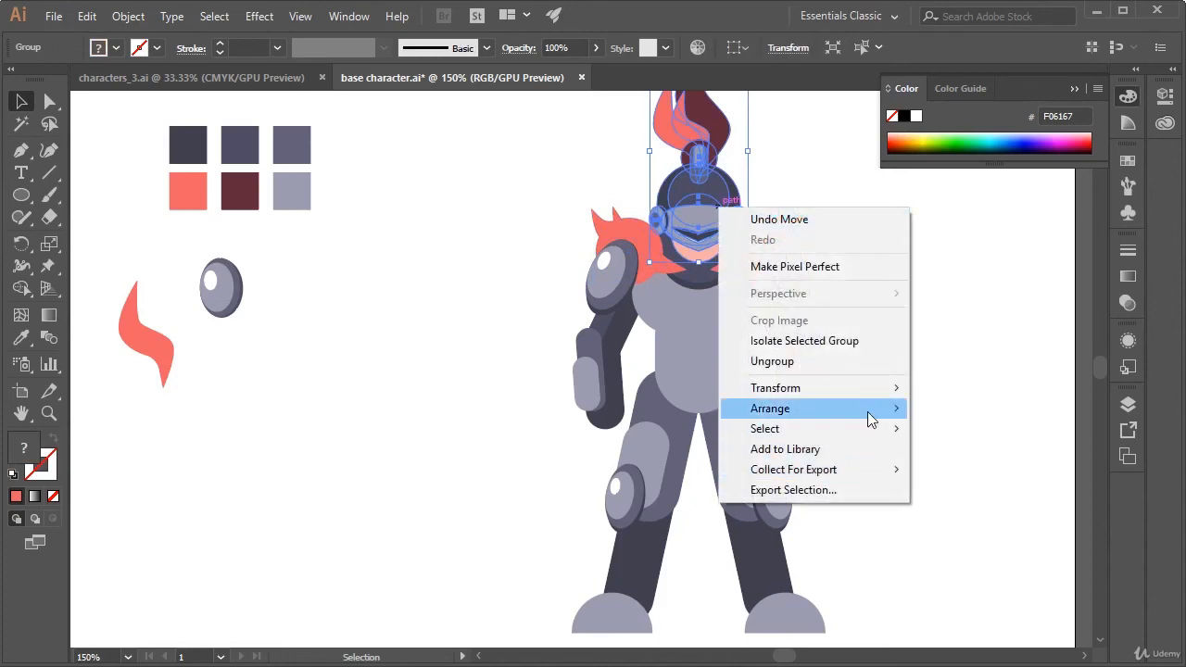
pyautogui.moveTo(871, 414)
pyautogui.click(988, 414)
pyautogui.click(971, 419)
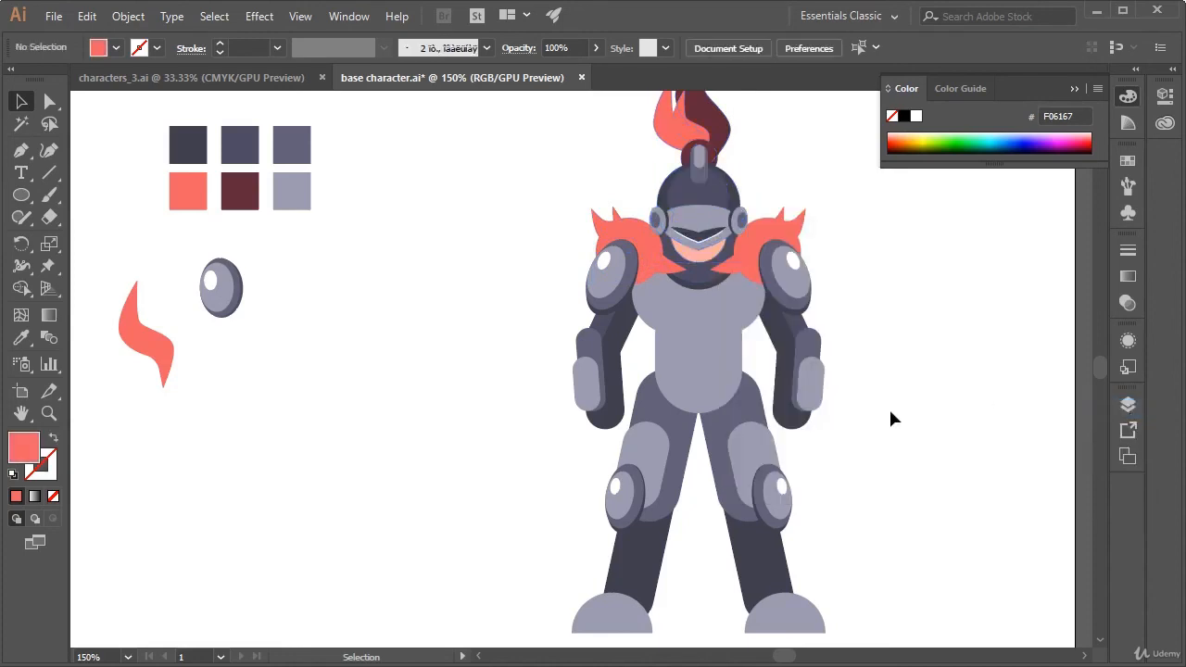
# Select only the coral square of the palette to make its colour the active fill for the Pen tool
pyautogui.moveTo(890, 419); pyautogui.dragTo(904, 376)
pyautogui.click(188, 153)
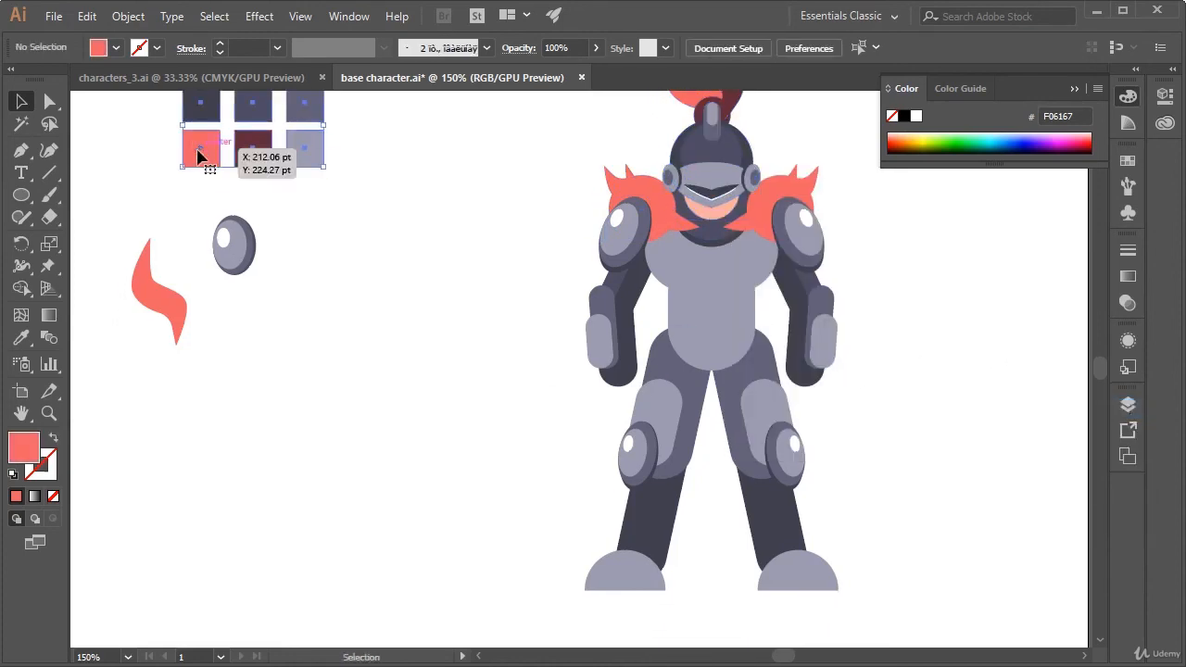
pyautogui.click(21, 150)
pyautogui.press('a')
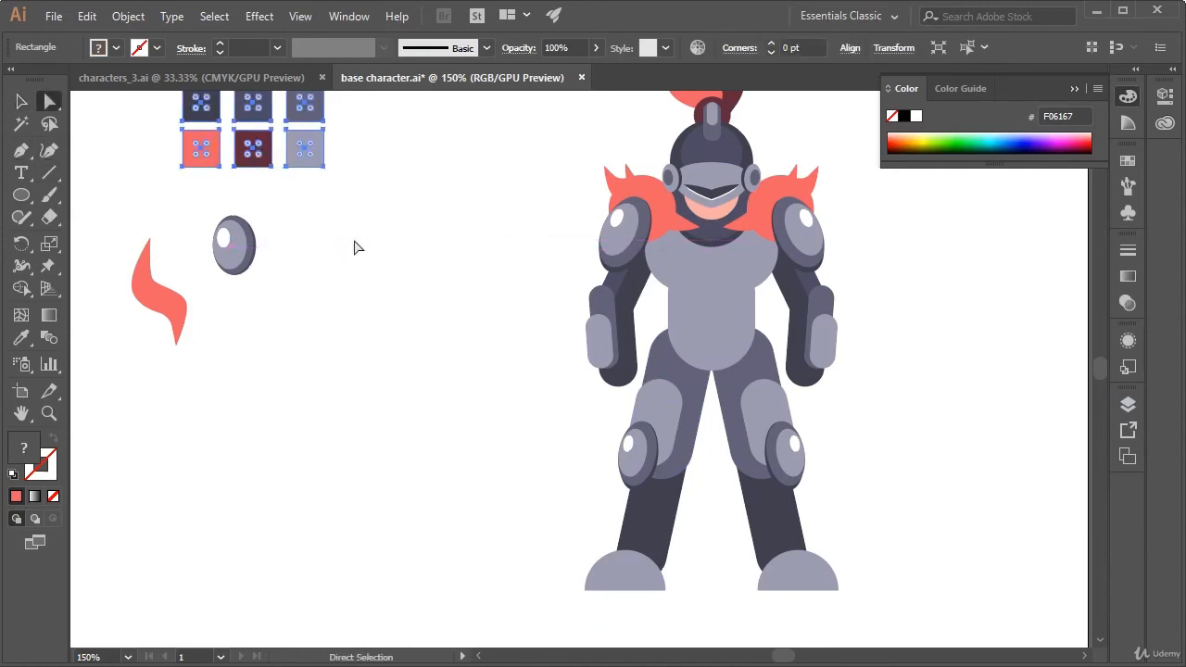
pyautogui.click(355, 245)
pyautogui.click(184, 148)
pyautogui.click(21, 153)
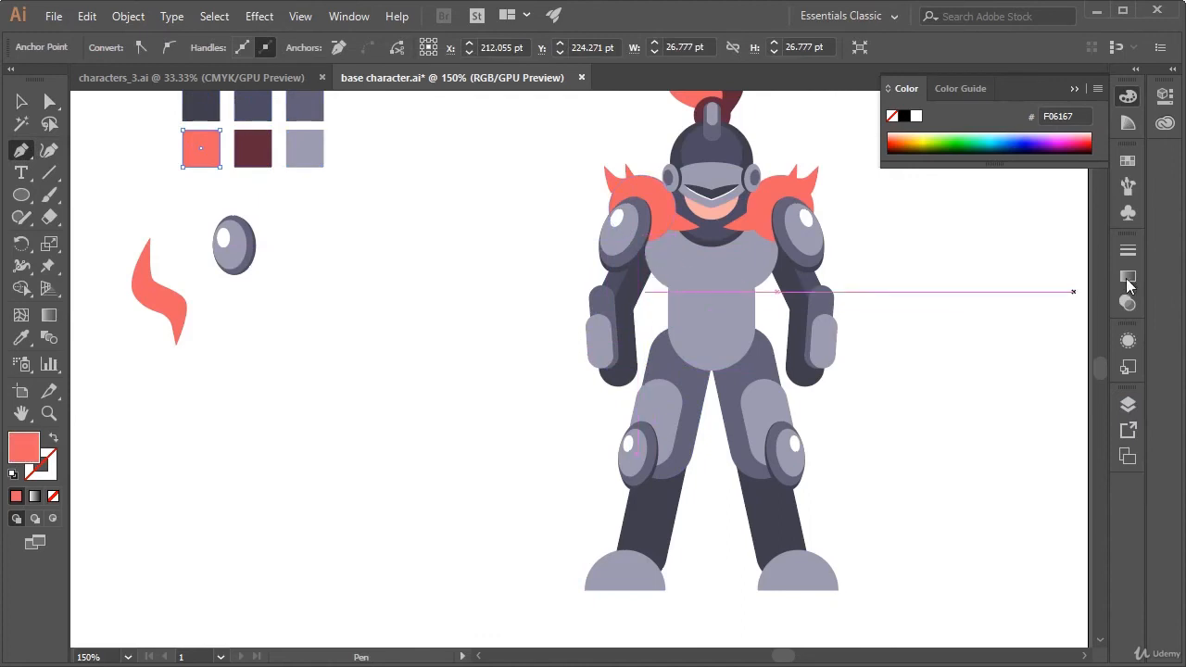
# Lock Layer 1, add a new layer beneath it and make the new layer active
pyautogui.click(1132, 406)
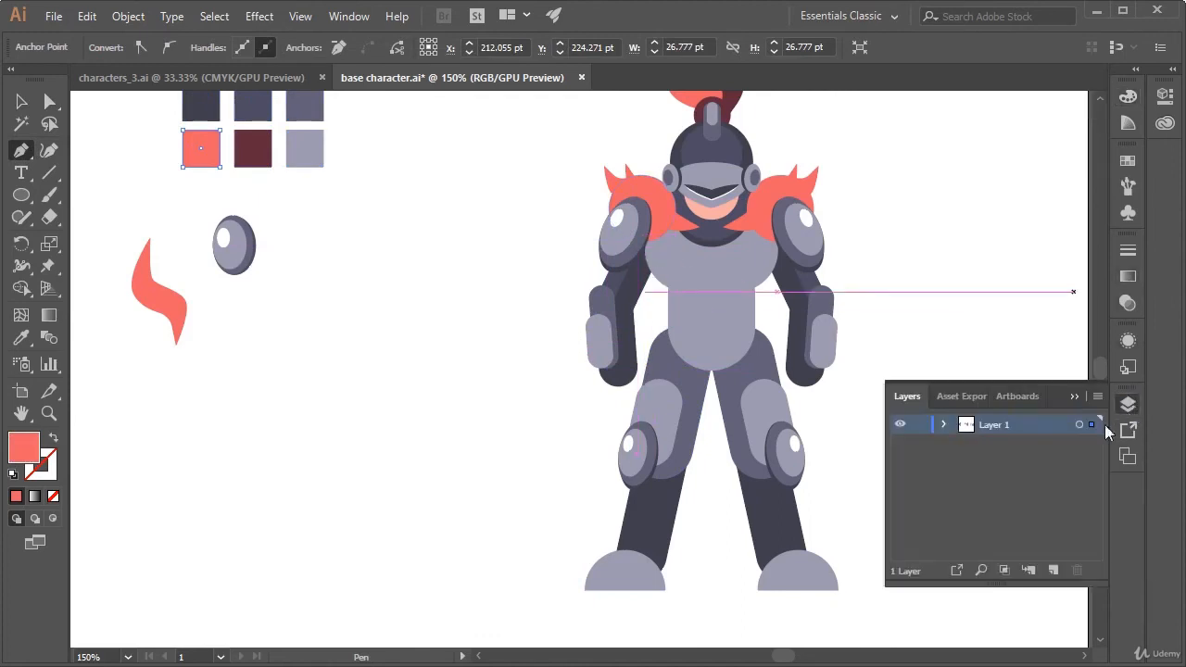
pyautogui.click(920, 426)
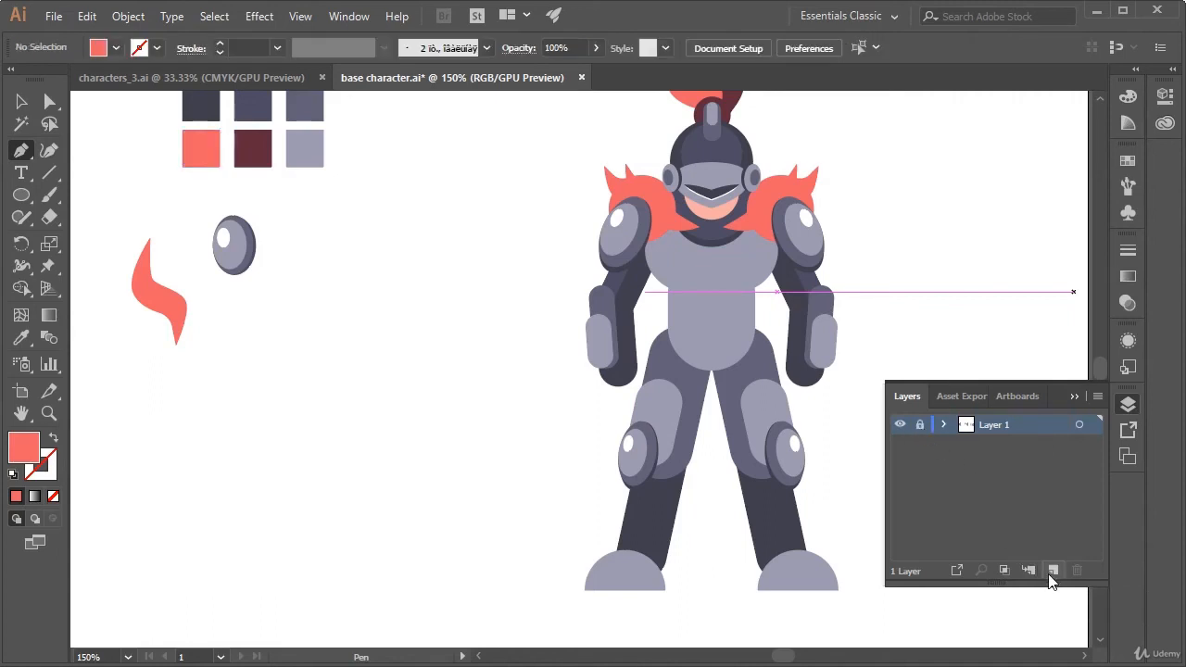
pyautogui.click(1053, 571)
pyautogui.moveTo(1002, 424); pyautogui.dragTo(1010, 469)
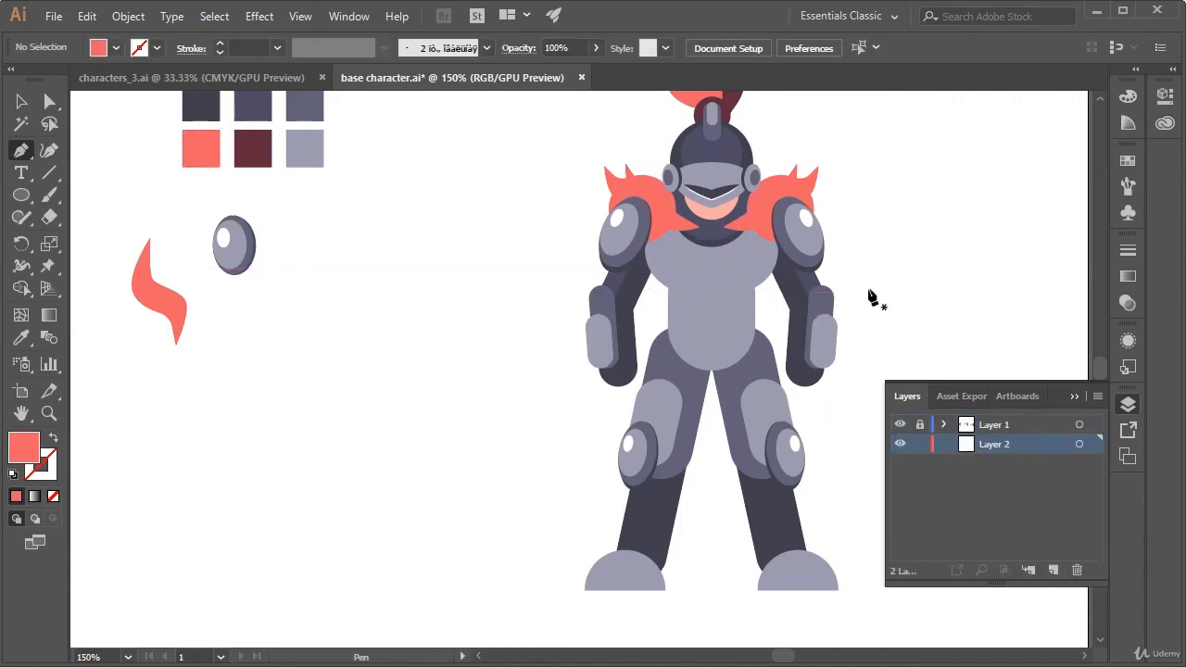
pyautogui.press('a')
pyautogui.click(981, 419)
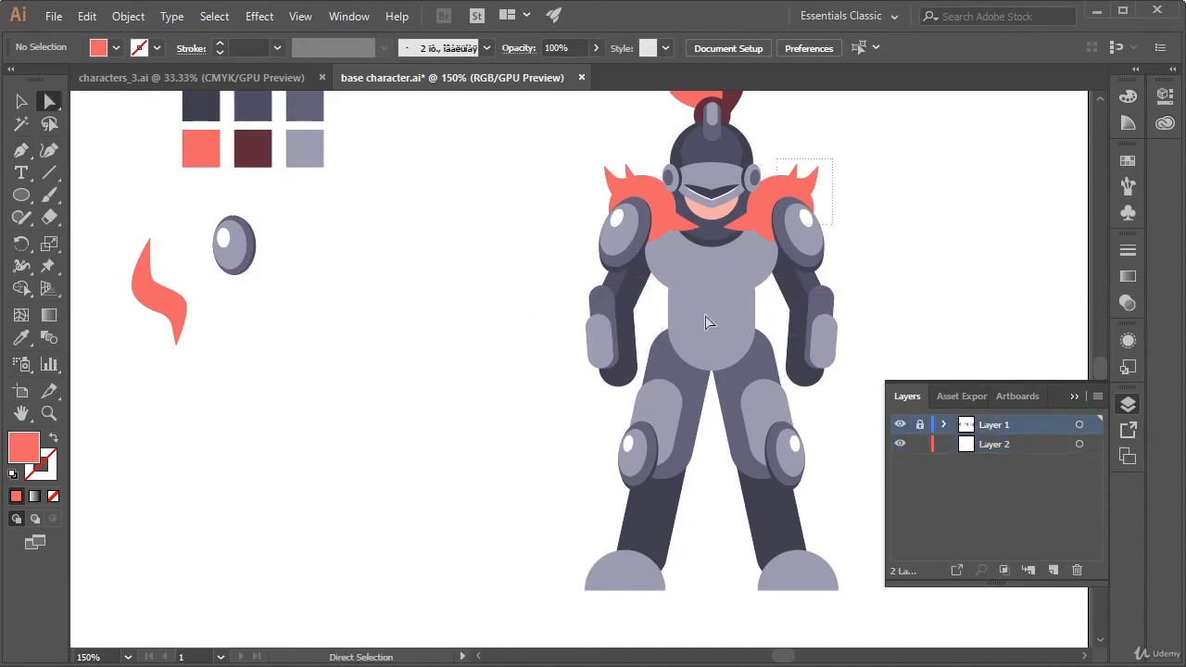
pyautogui.click(1013, 446)
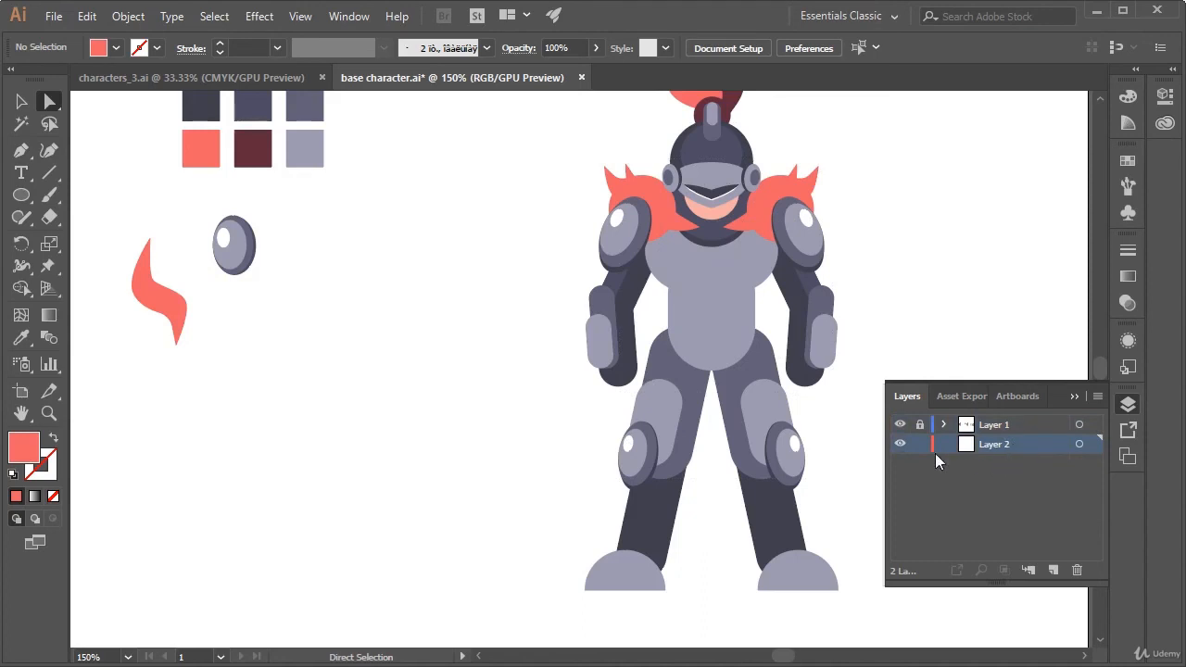
# Start a coral cape with the Pen tool, curving from the left shoulder out to a pointed tip and back along the hem
pyautogui.click(20, 151)
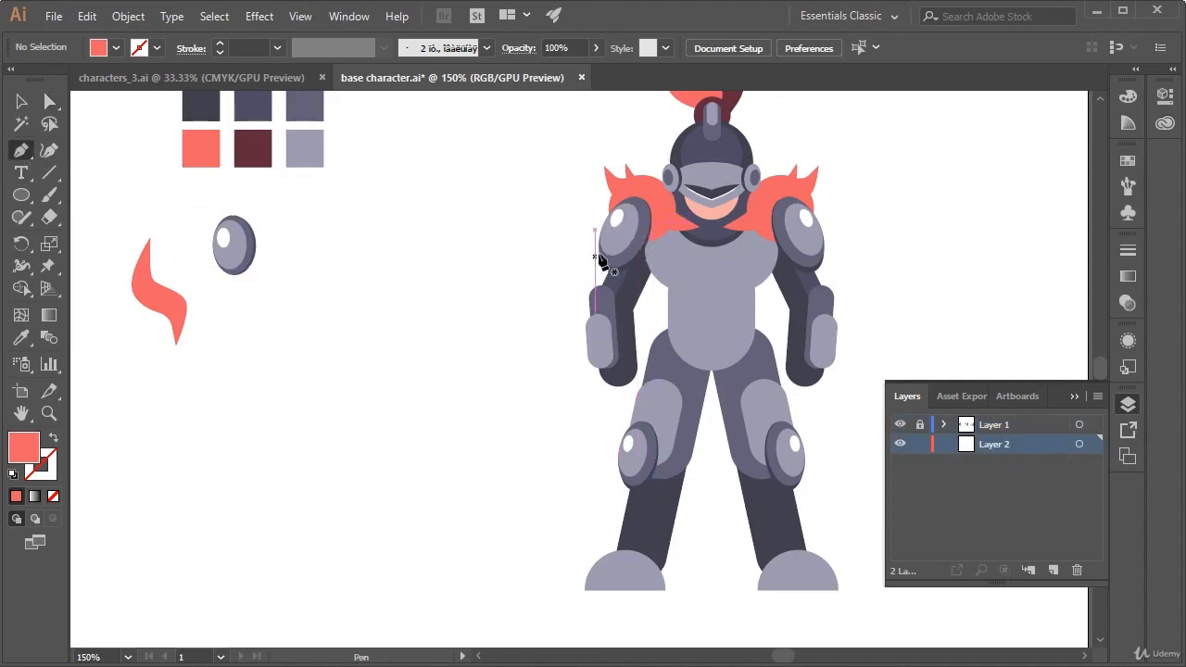
pyautogui.click(641, 242)
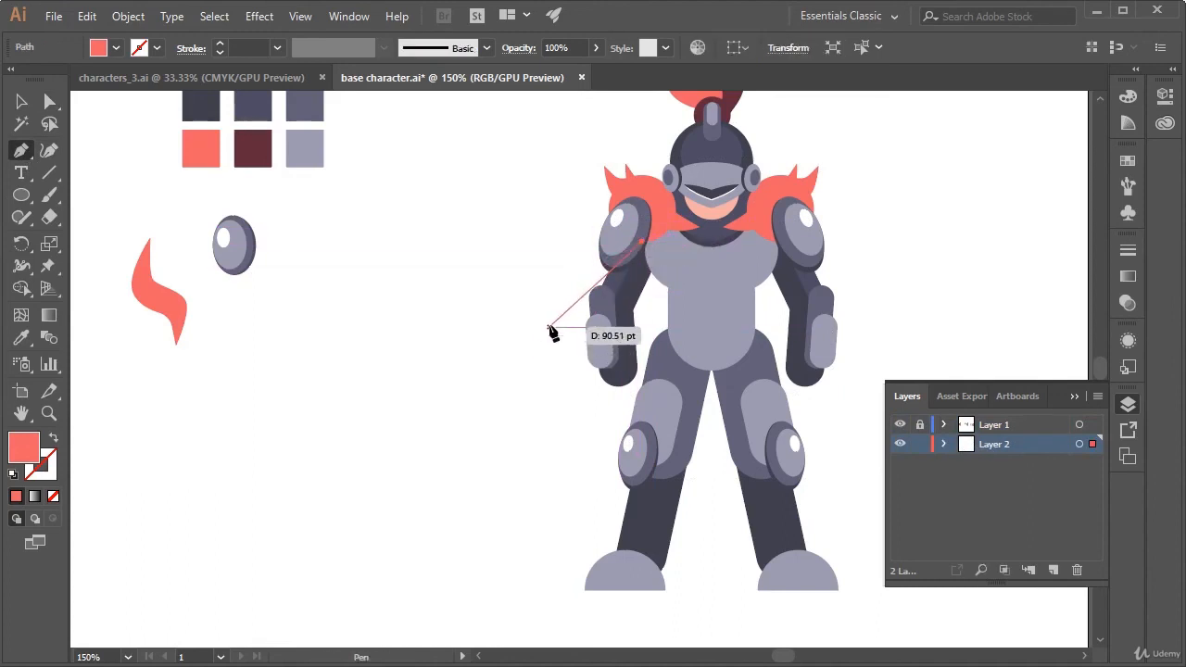
pyautogui.moveTo(546, 336); pyautogui.dragTo(520, 395)
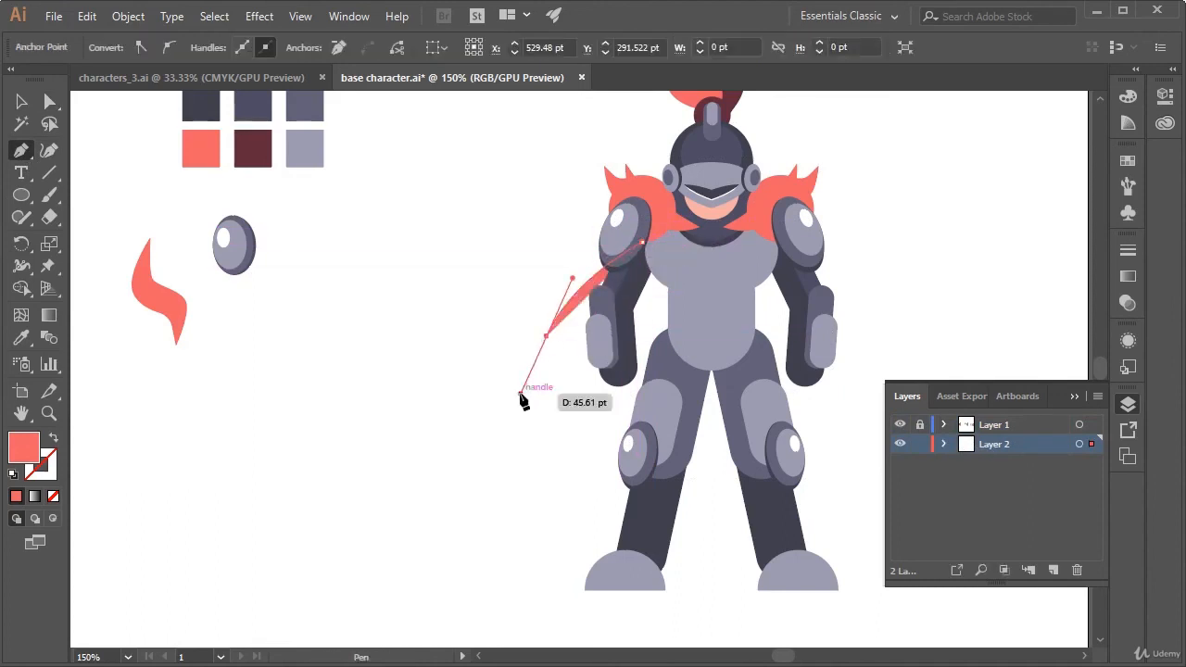
pyautogui.click(548, 338)
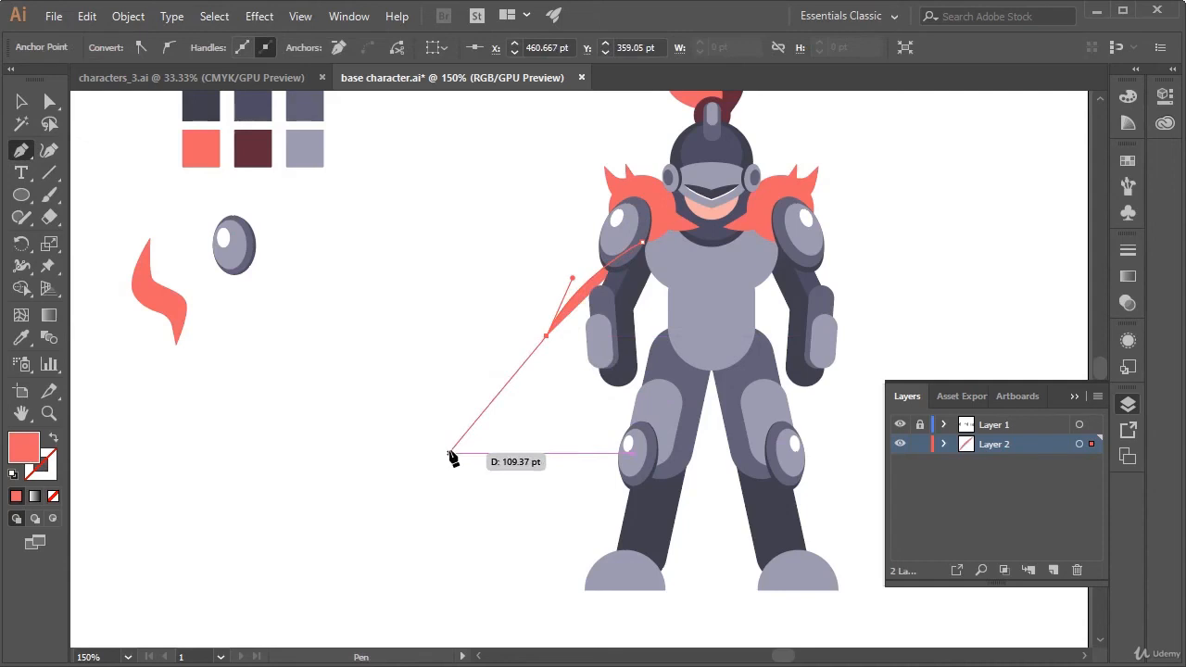
pyautogui.moveTo(450, 455); pyautogui.dragTo(439, 520)
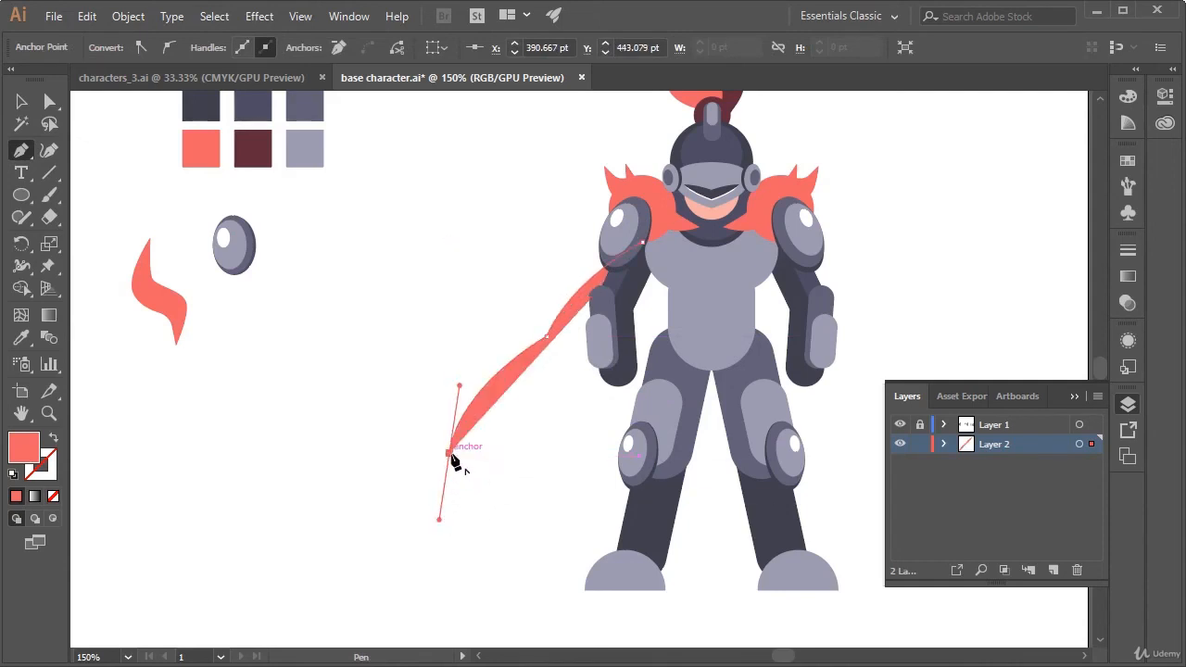
pyautogui.moveTo(450, 455); pyautogui.dragTo(551, 435)
pyautogui.moveTo(551, 434); pyautogui.dragTo(575, 452)
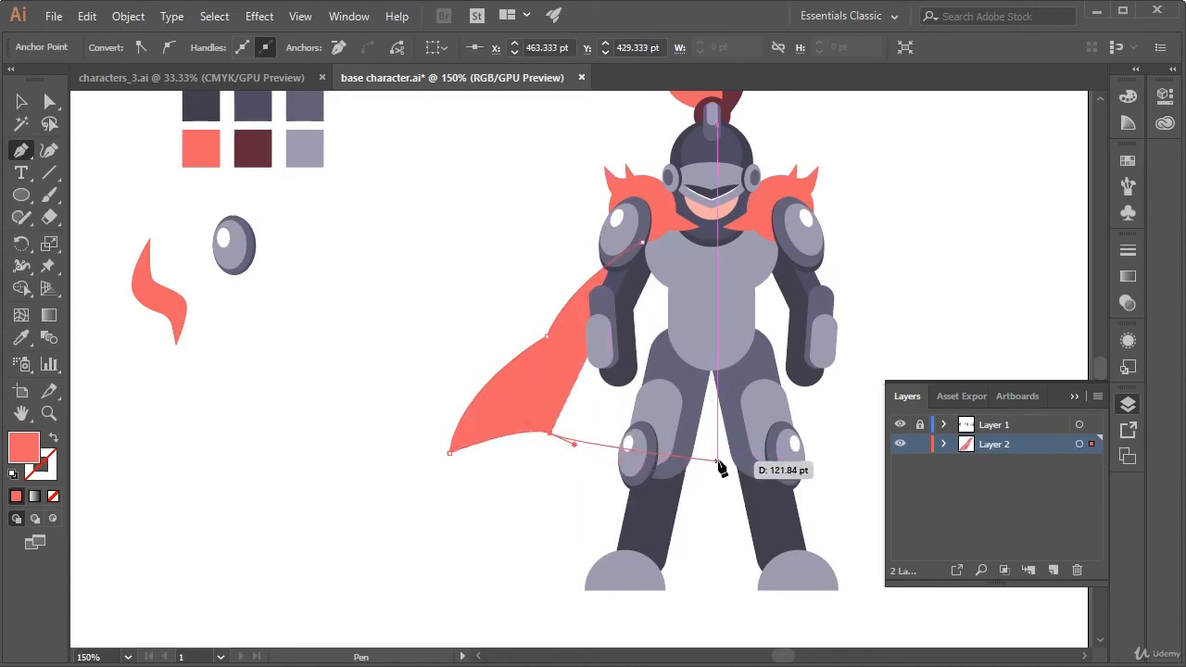
# Continue the cape's hem behind the legs, curve it up to the right shoulder and close the shape at its starting point
pyautogui.moveTo(720, 461); pyautogui.dragTo(762, 430)
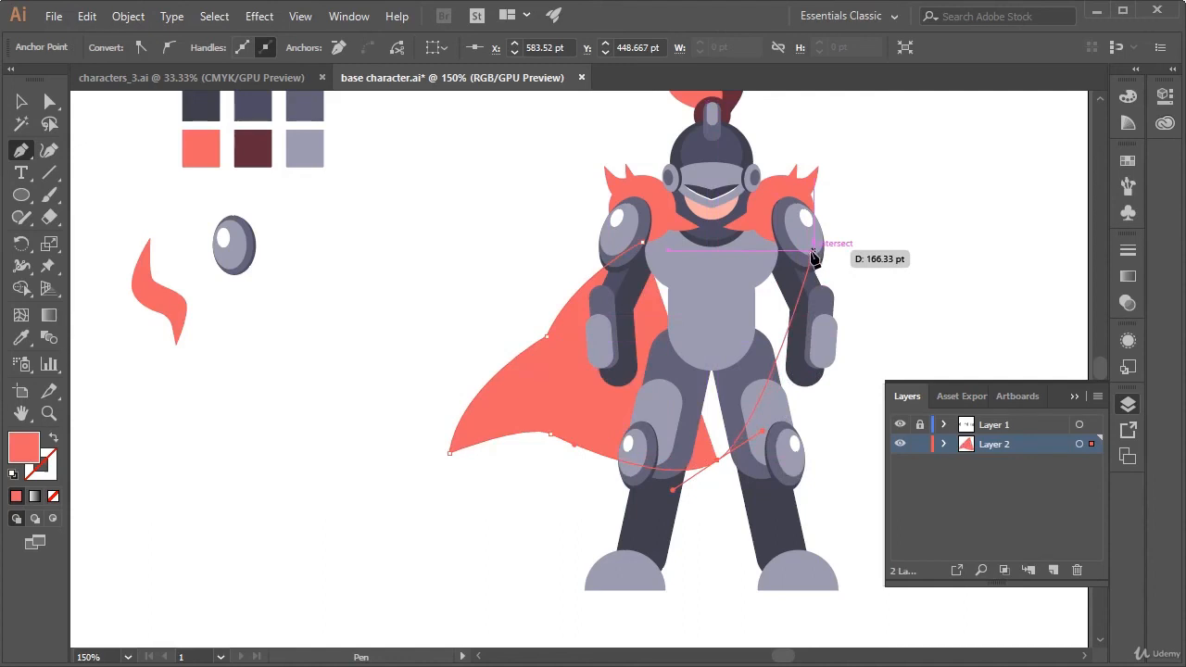
pyautogui.moveTo(813, 257); pyautogui.dragTo(803, 169)
pyautogui.click(740, 215)
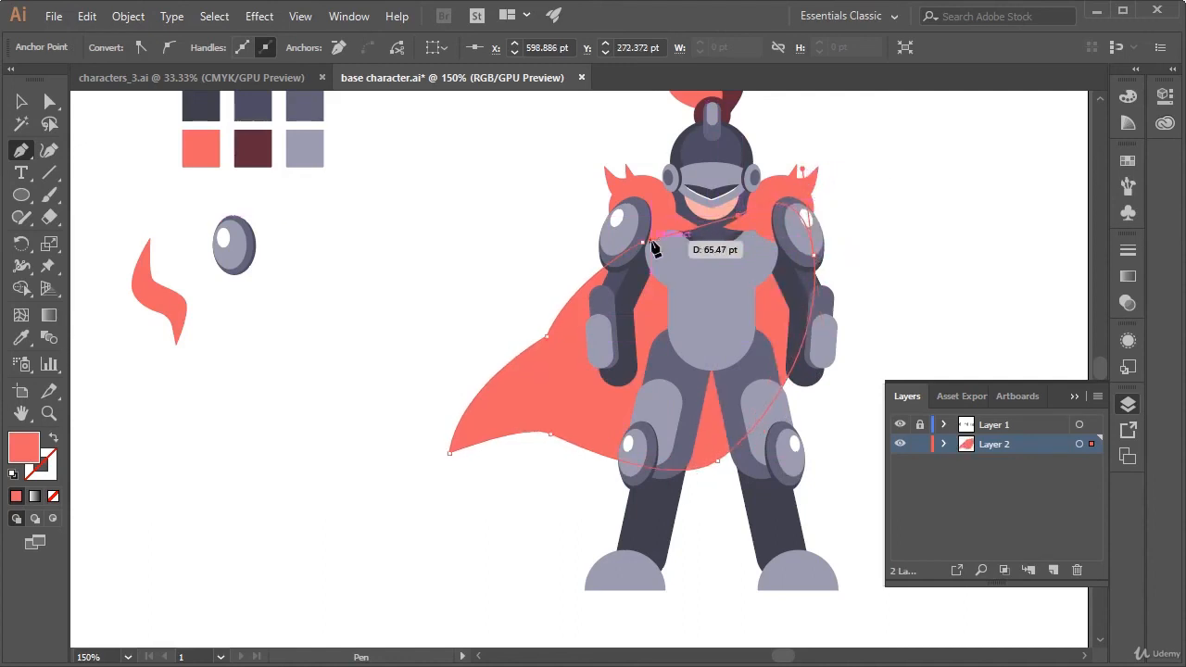
pyautogui.click(643, 243)
pyautogui.press('a')
pyautogui.click(878, 309)
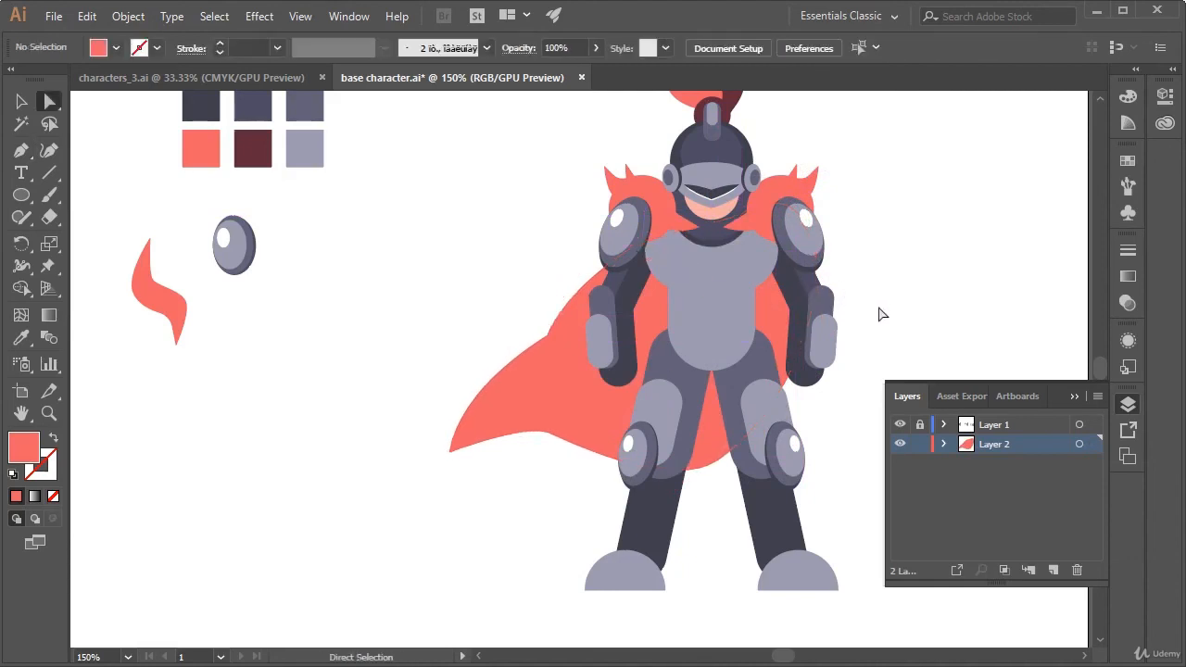
# Move the cape's middle hem anchor closer to the knee guard and adjust its curve handle to smooth the hem
pyautogui.moveTo(880, 313); pyautogui.dragTo(839, 278)
pyautogui.click(553, 407)
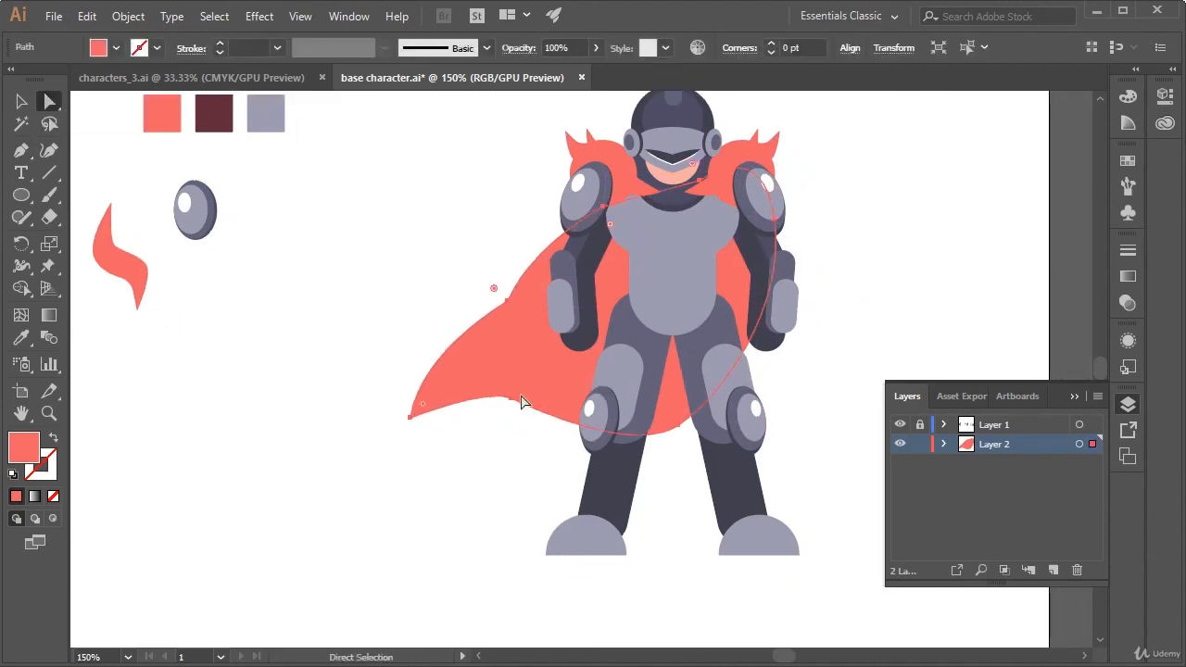
pyautogui.moveTo(515, 404); pyautogui.dragTo(547, 411)
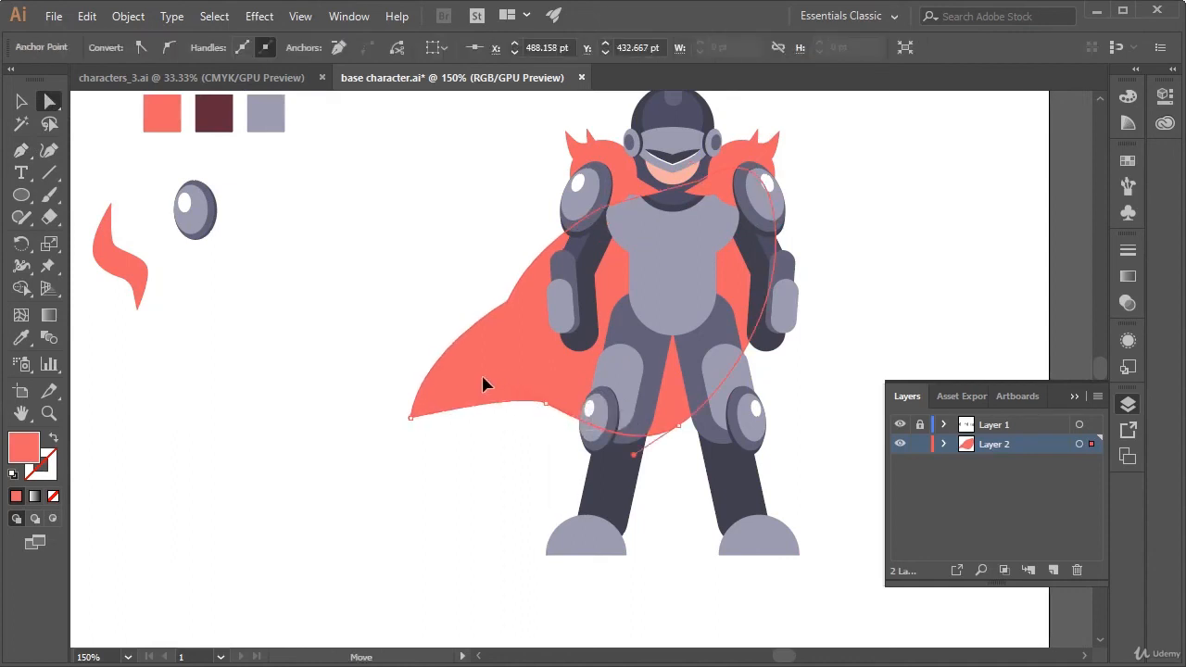
pyautogui.moveTo(483, 378); pyautogui.dragTo(482, 380)
pyautogui.moveTo(580, 422); pyautogui.dragTo(578, 424)
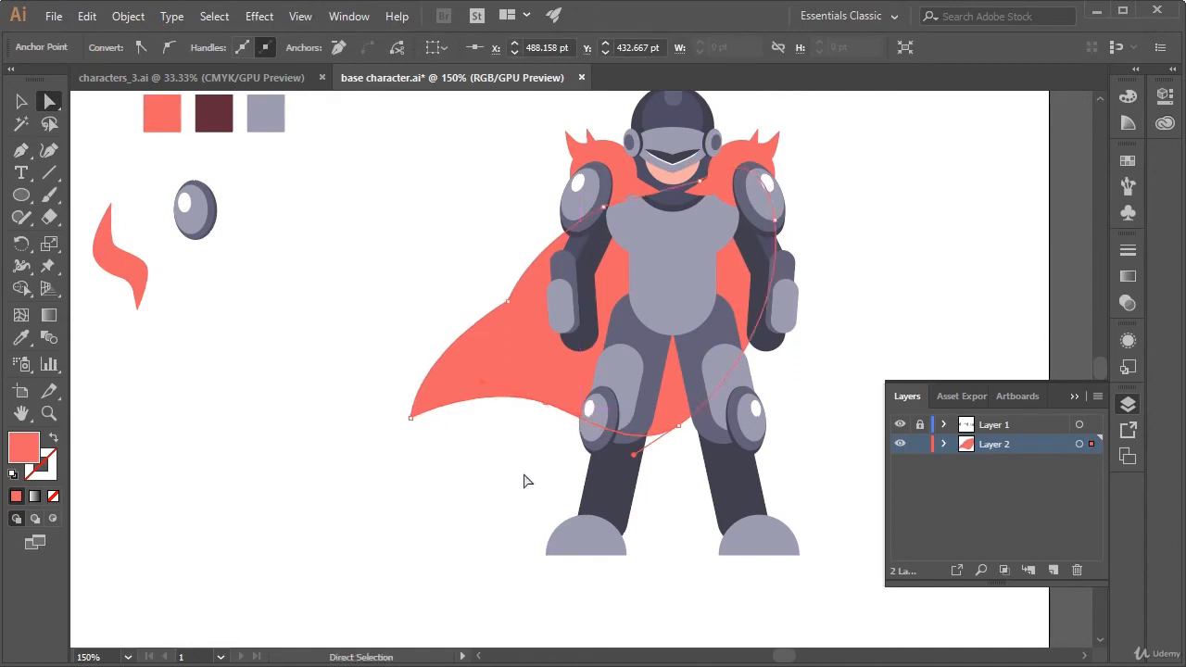
pyautogui.click(476, 524)
pyautogui.click(538, 368)
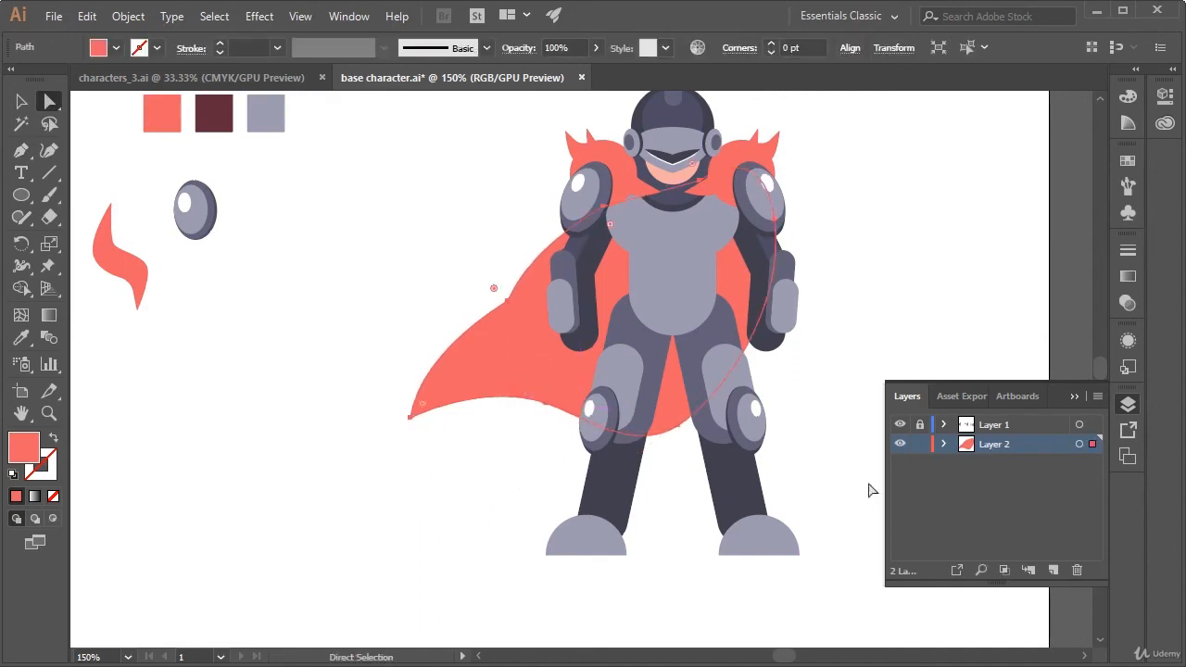
pyautogui.click(875, 454)
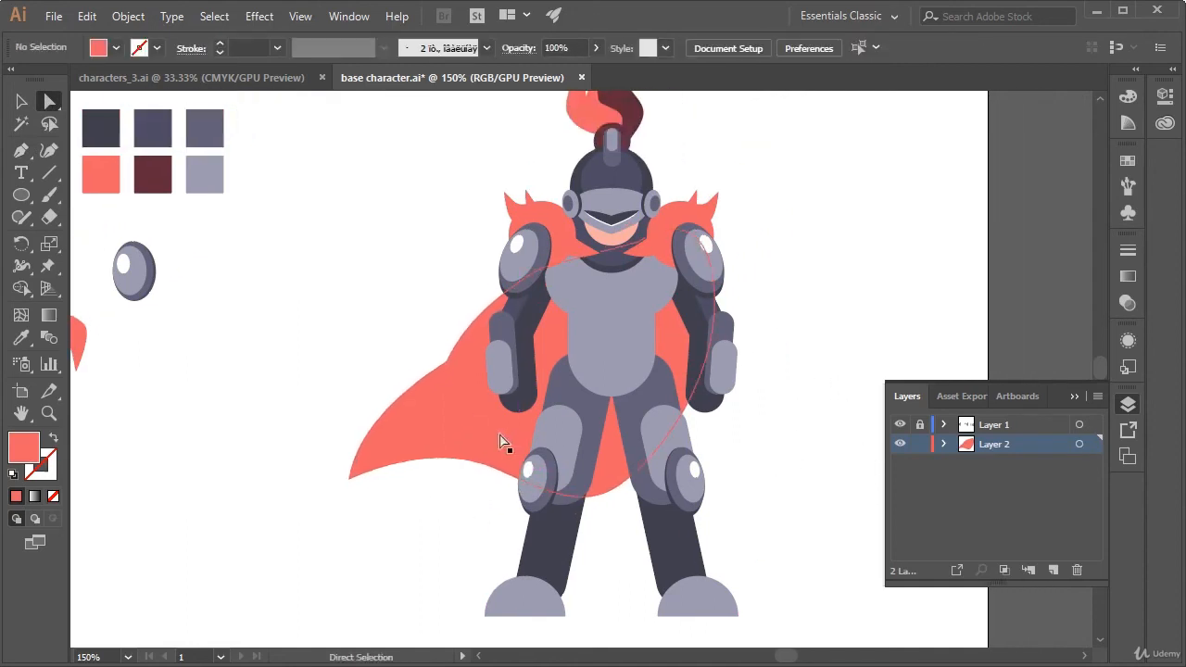
# Duplicate the coral cape in place in front and fill the copy with the palette's dark maroon using the Eyedropper
pyautogui.press('v')
pyautogui.click(501, 468)
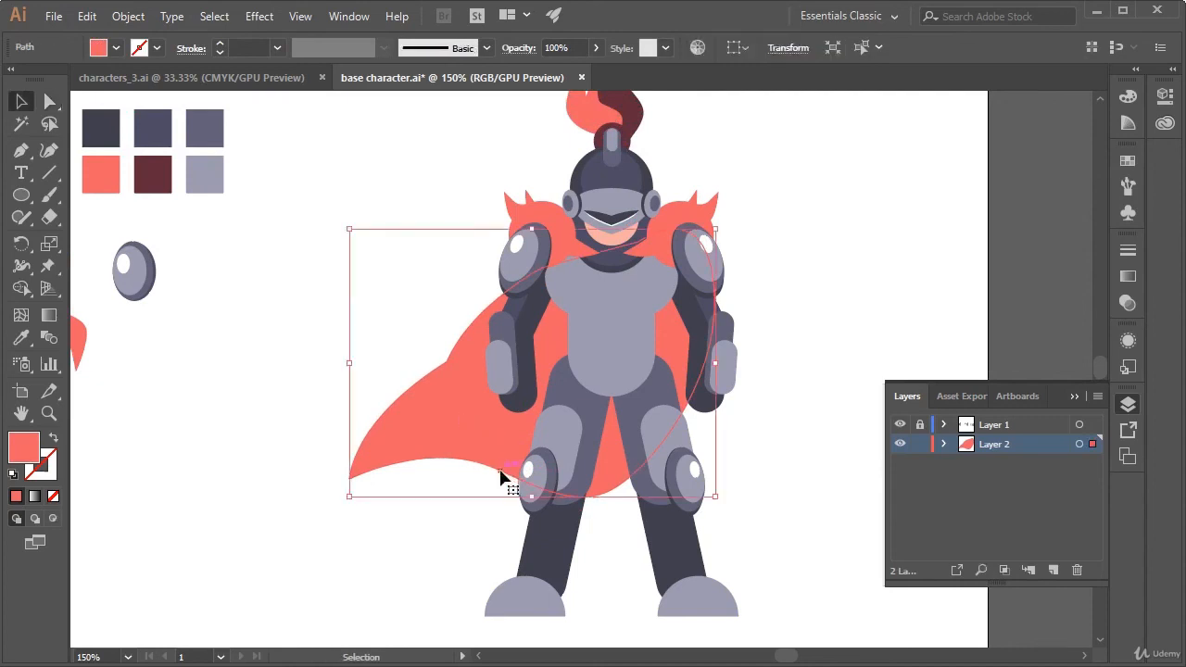
pyautogui.press('a')
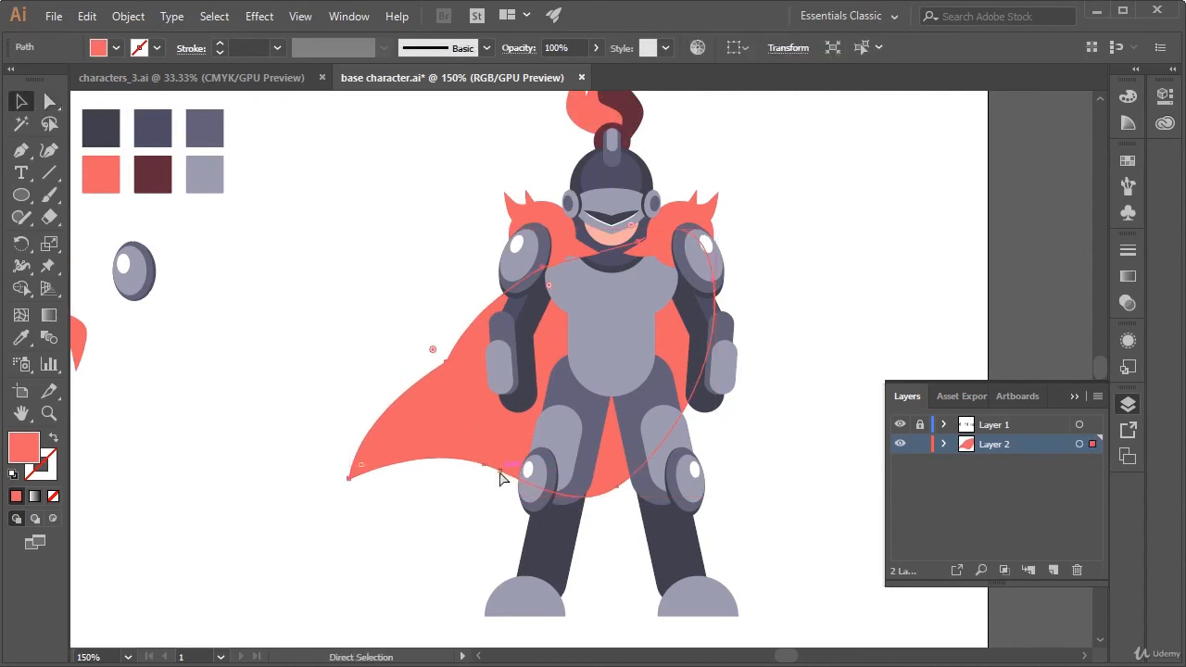
pyautogui.press('v')
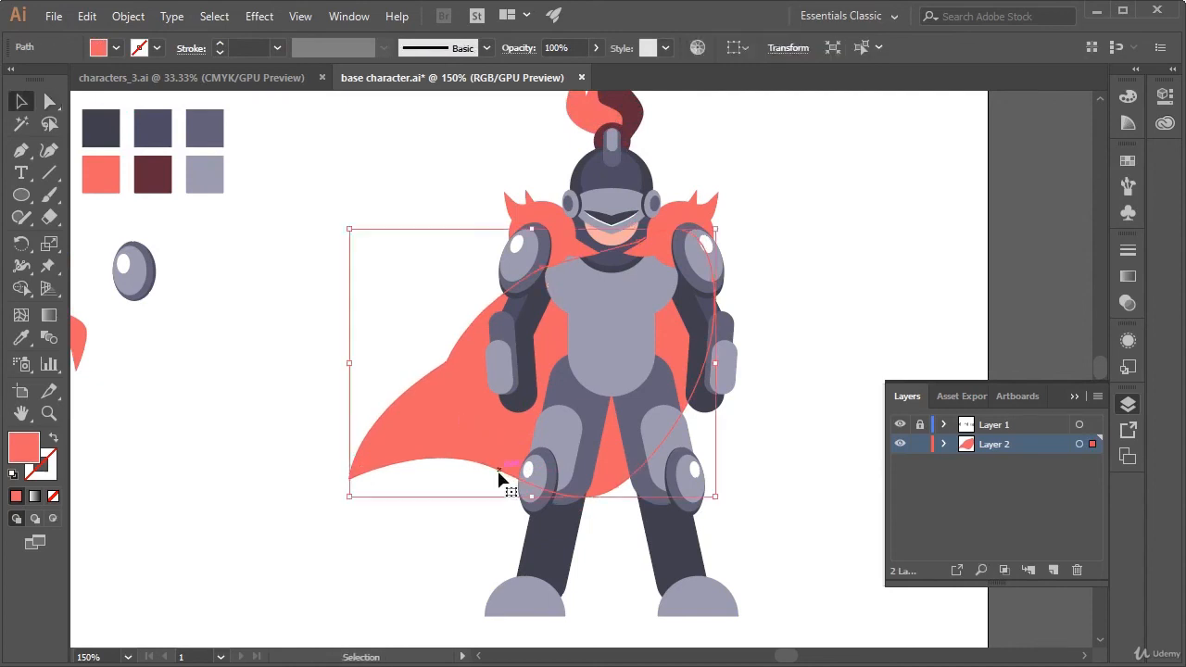
pyautogui.press('ctrl')
pyautogui.press('i')
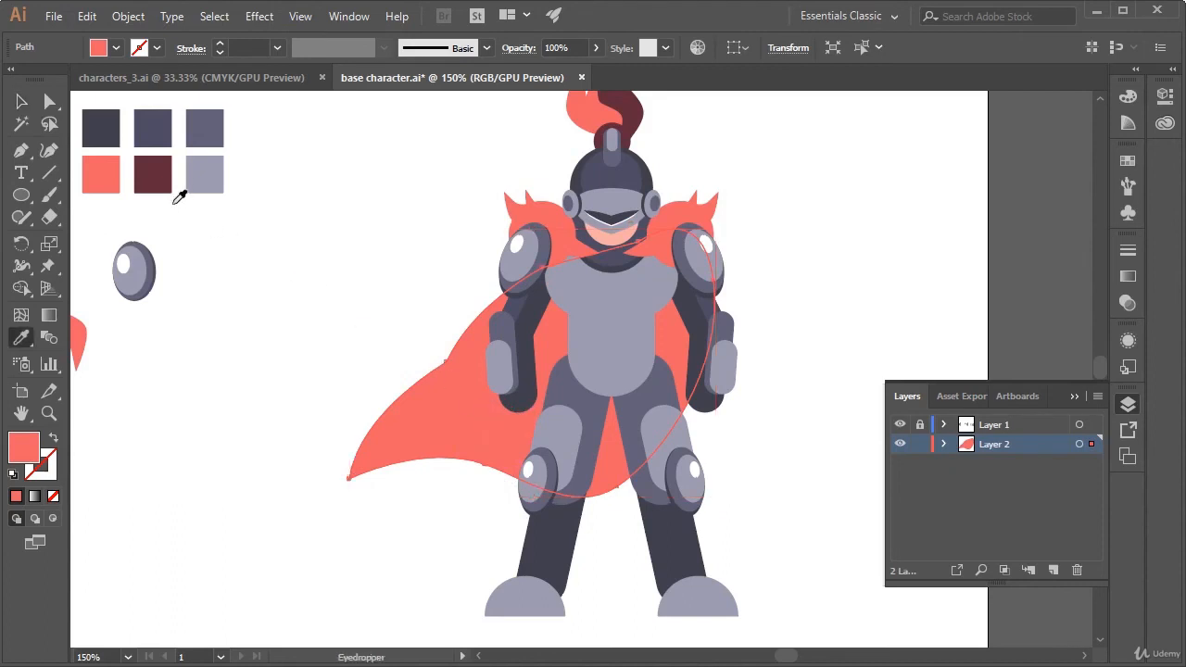
pyautogui.click(165, 174)
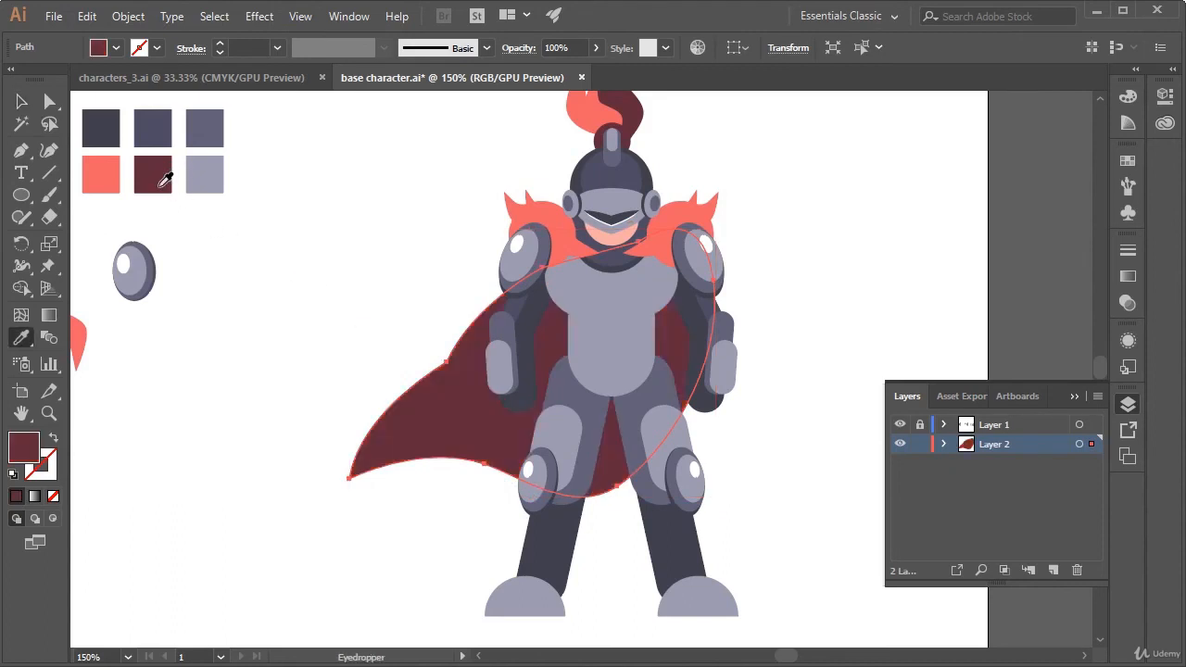
pyautogui.press('a')
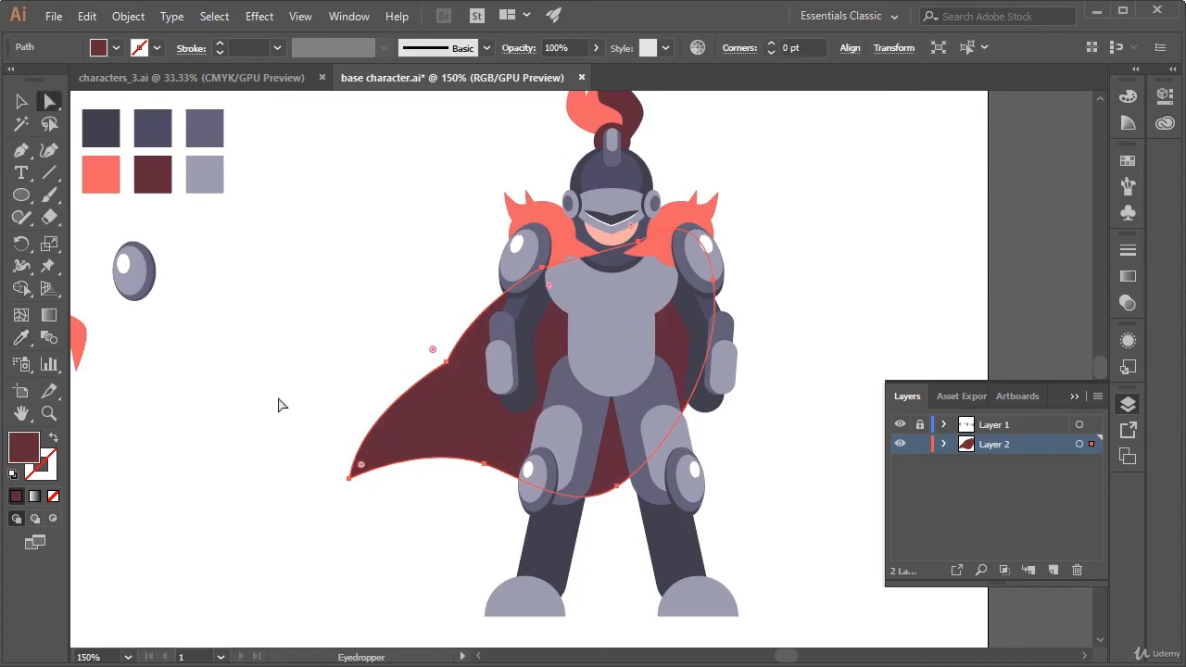
pyautogui.click(321, 509)
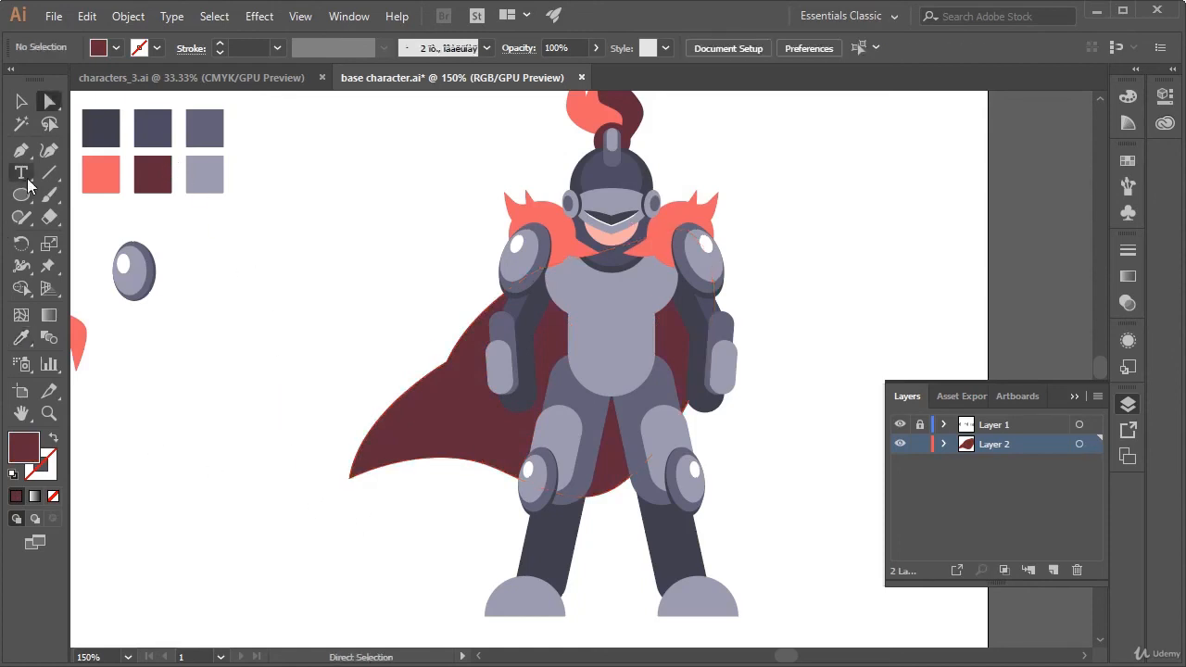
pyautogui.click(21, 150)
pyautogui.click(353, 479)
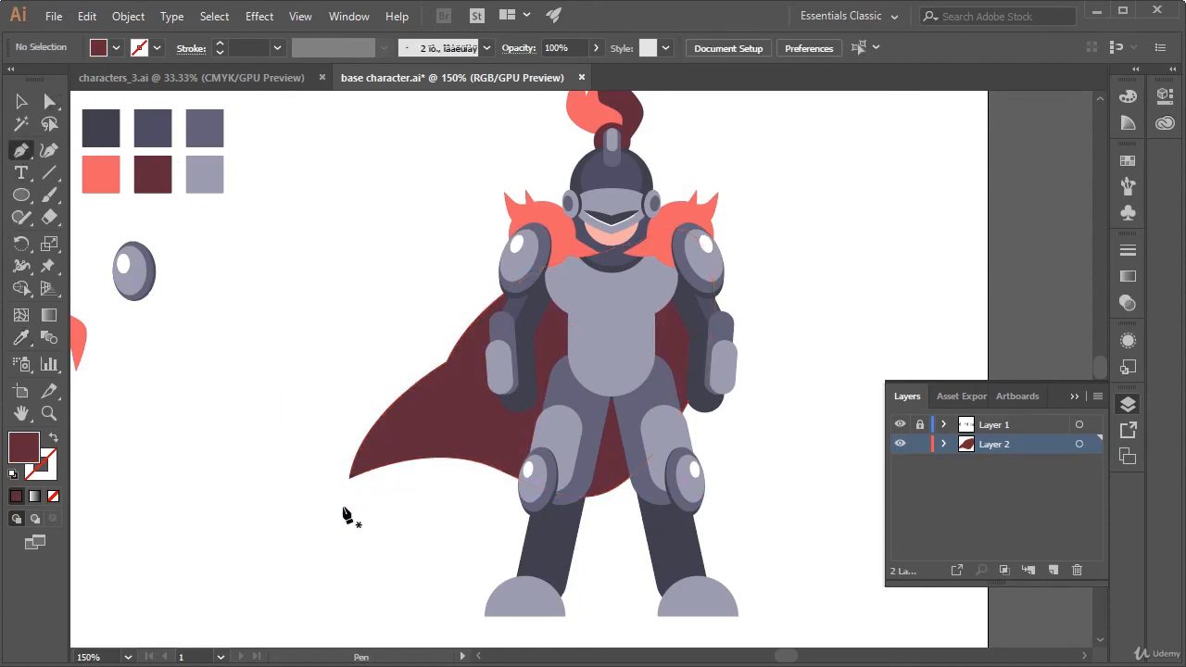
pyautogui.click(329, 523)
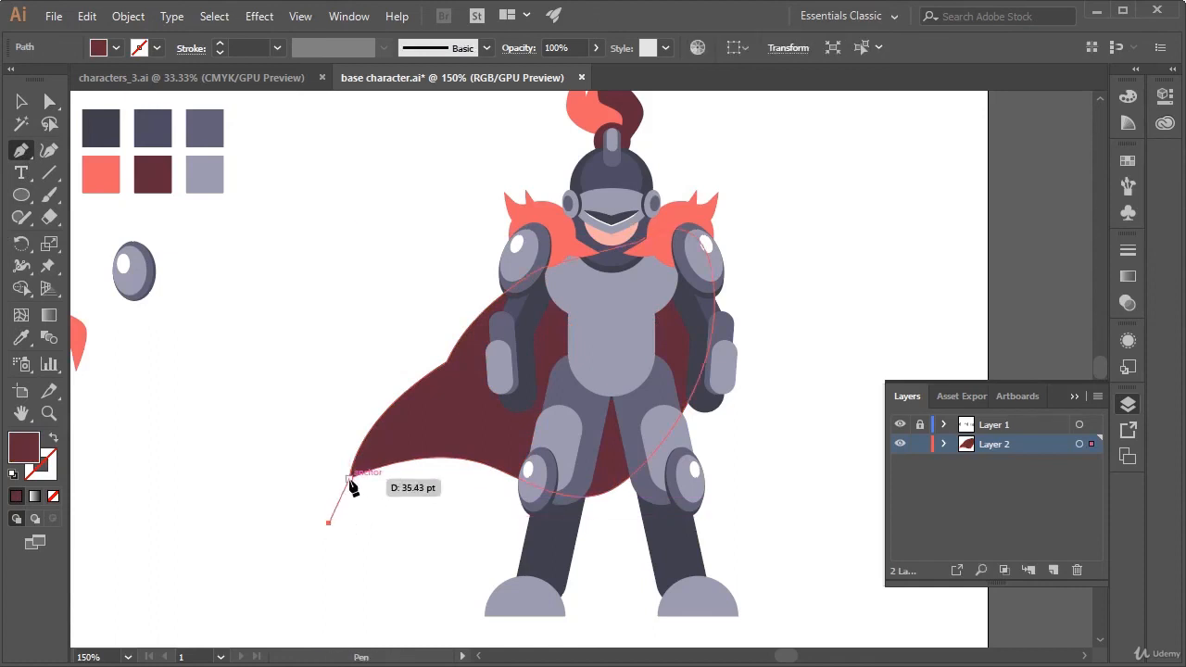
pyautogui.press('a')
pyautogui.hotkey('ctrl', 'z')
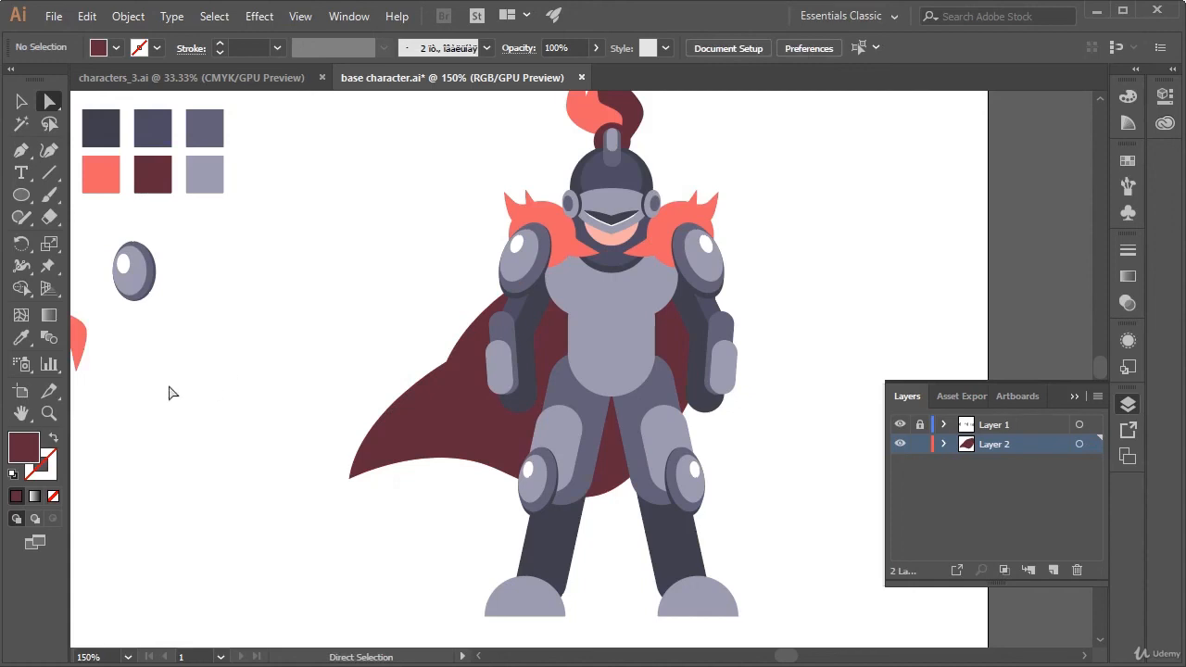
# Using the palette's light grey as fill, draw a Pen path from beyond the cape's tip just inside its outer edge to the shoulder
pyautogui.click(203, 175)
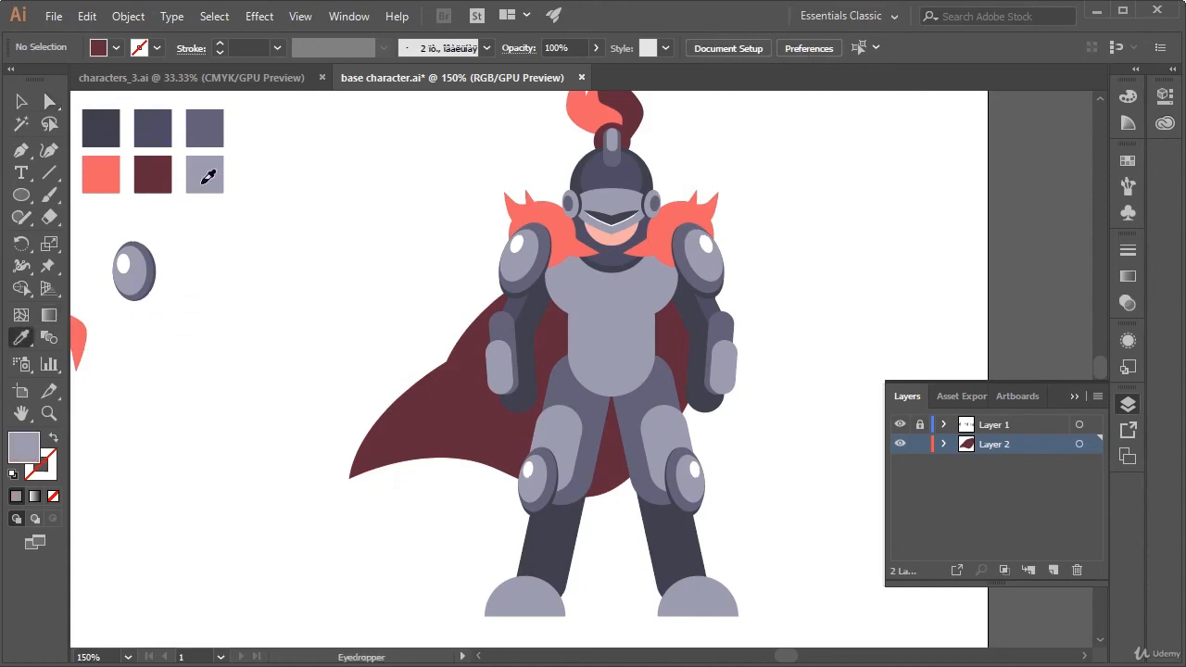
pyautogui.press('a')
pyautogui.click(20, 150)
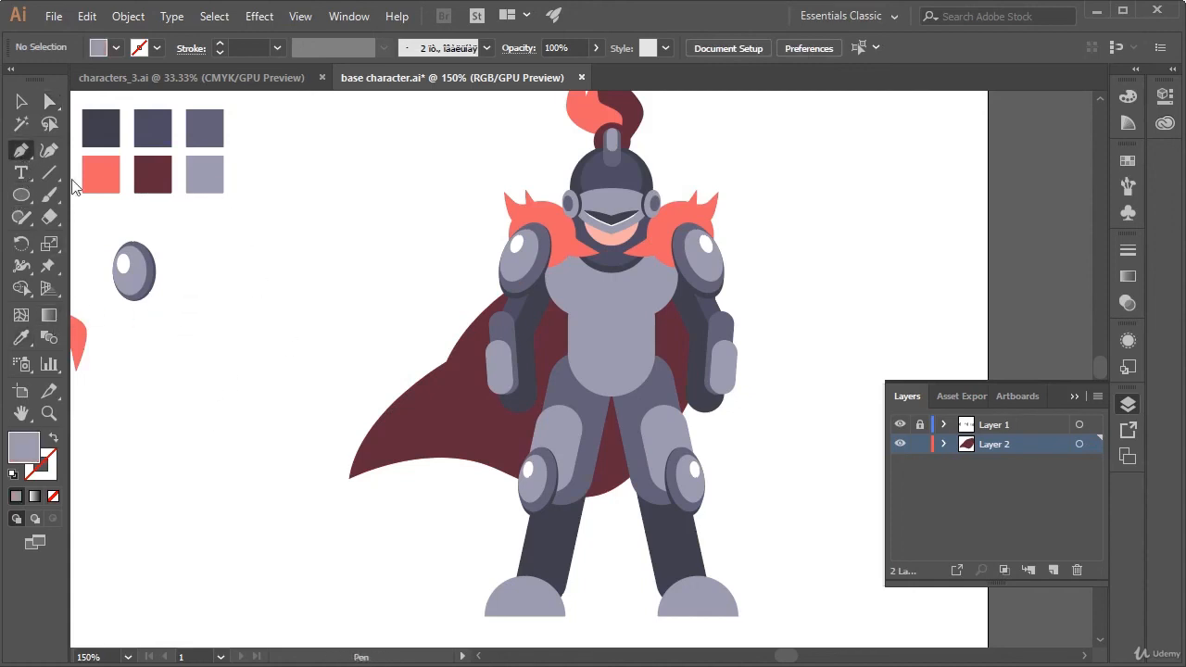
pyautogui.moveTo(328, 529); pyautogui.dragTo(507, 365)
pyautogui.hotkey('ctrl', 'z')
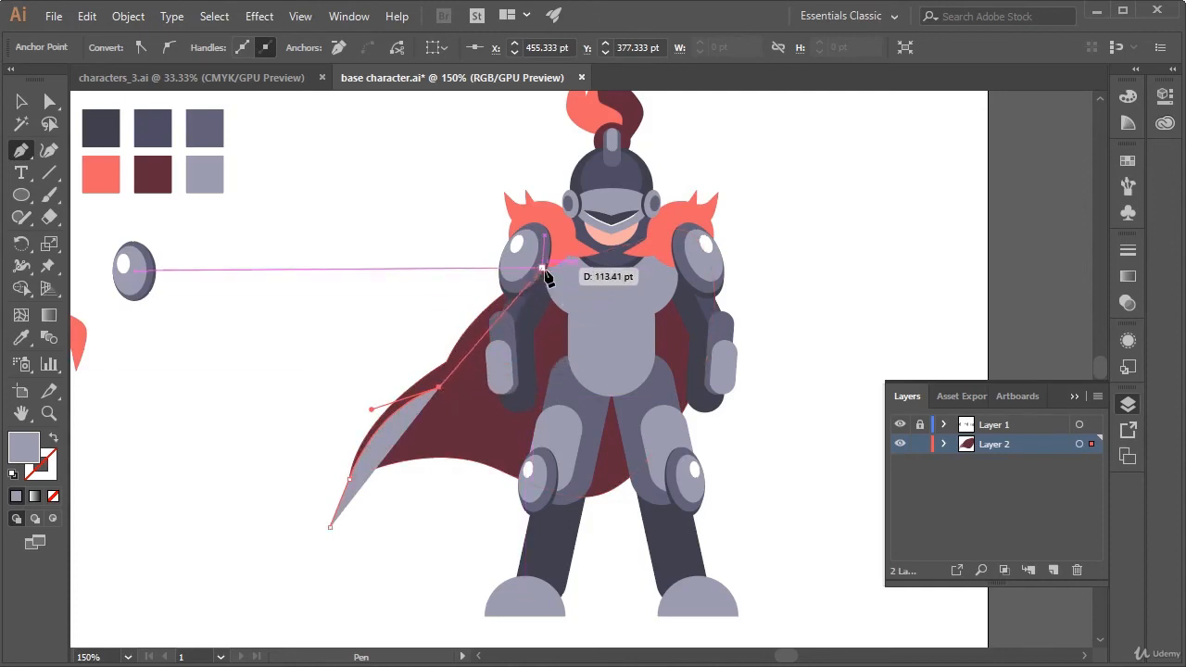
pyautogui.moveTo(543, 268); pyautogui.dragTo(627, 218)
pyautogui.press('a')
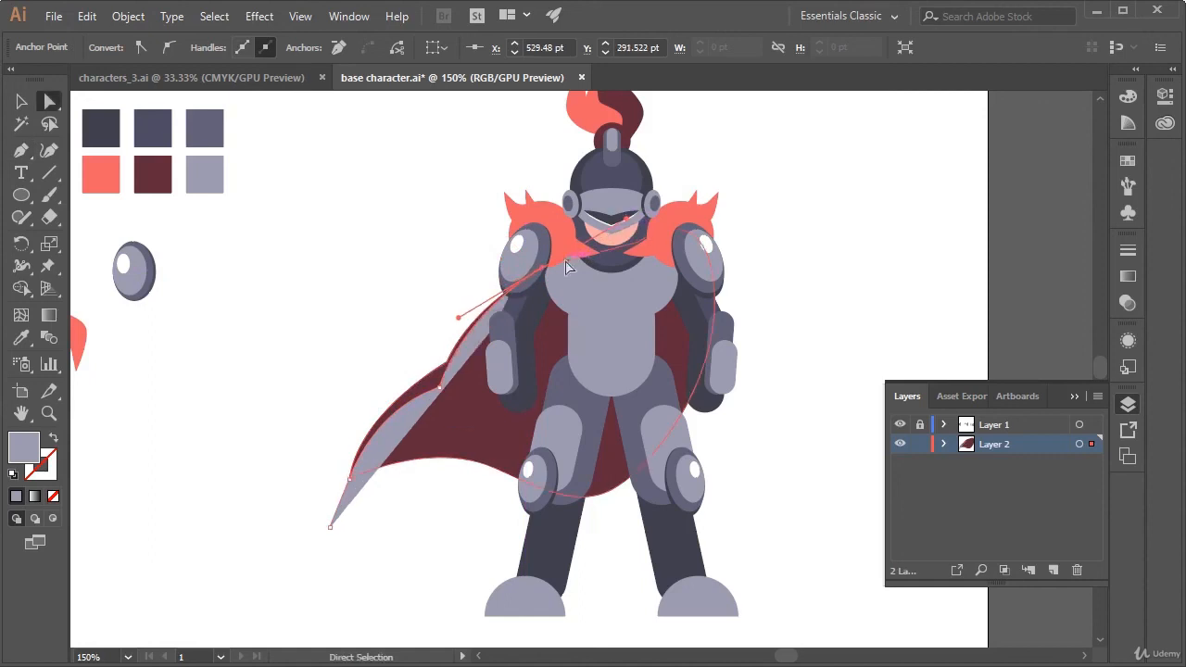
pyautogui.moveTo(543, 268); pyautogui.dragTo(554, 276)
# Continue the light grey path with straight segments around the outside of the cape so it covers the cape's outer edge, and deselect it
pyautogui.press('p')
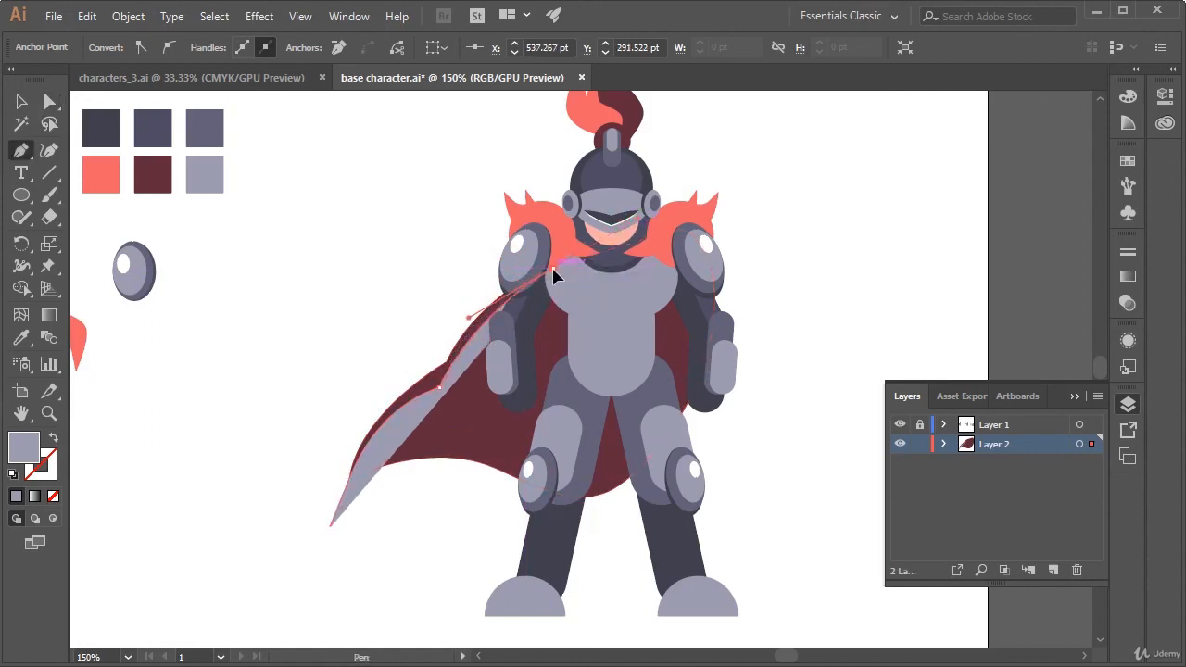
pyautogui.click(553, 268)
pyautogui.click(466, 192)
pyautogui.click(312, 436)
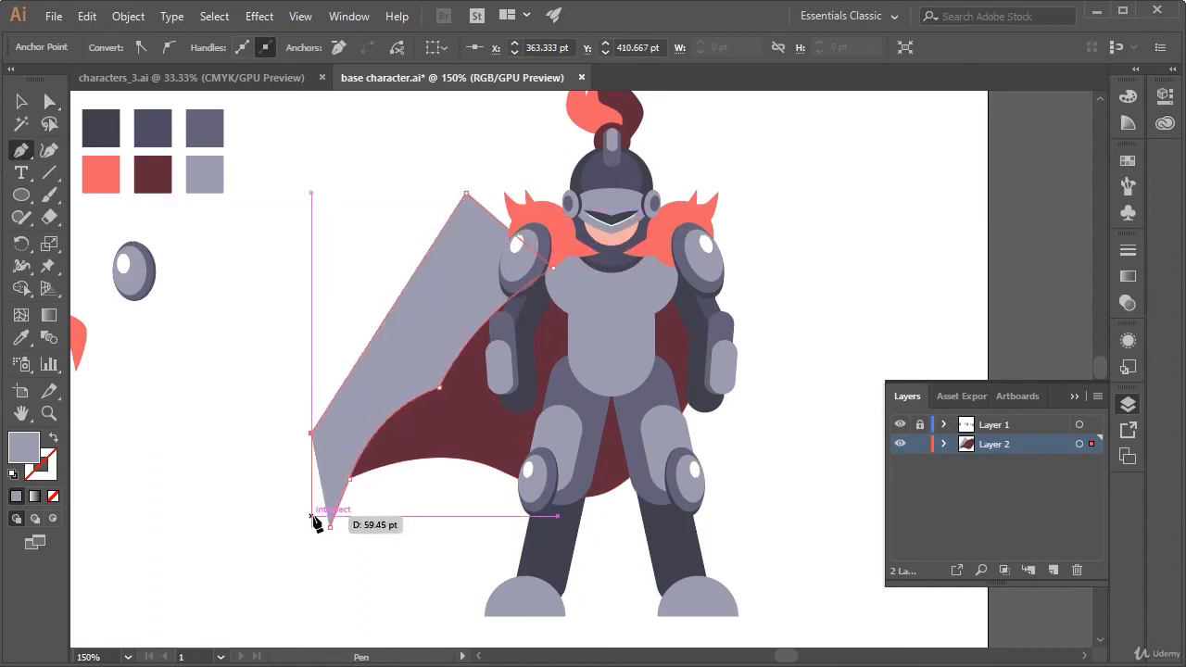
pyautogui.press('a')
pyautogui.press('v')
pyautogui.click(317, 542)
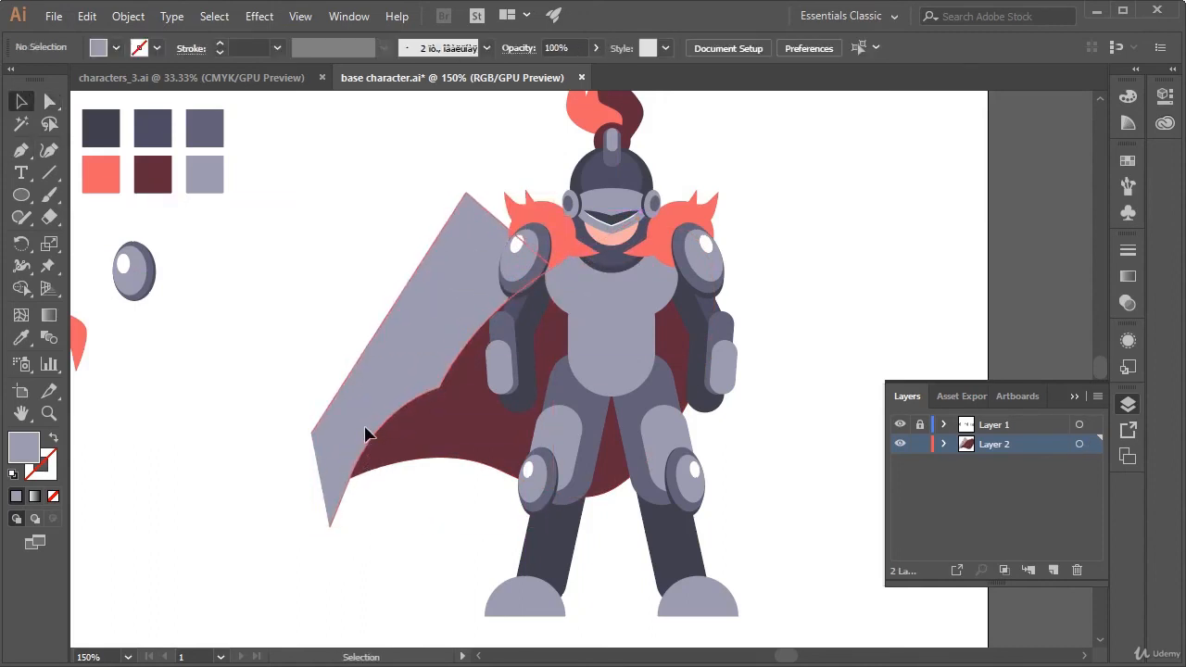
# Add Pathfinder to the docked panels and use Minus Front to cut the light grey shape out of the maroon cape
pyautogui.click(366, 434)
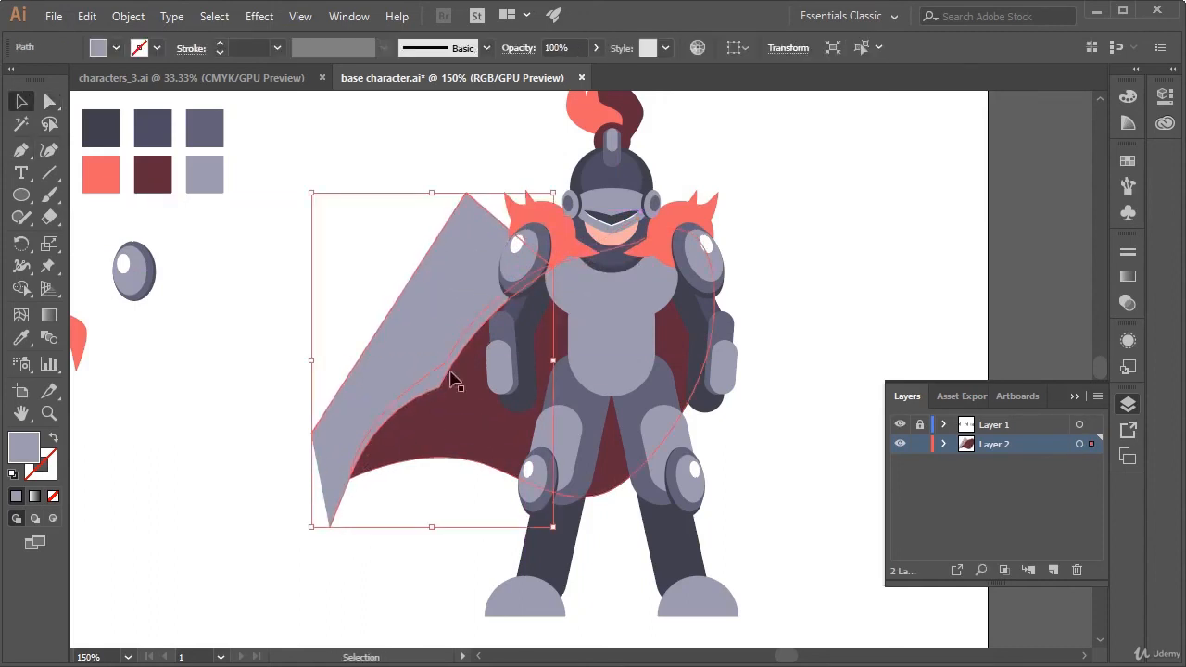
pyautogui.keyDown('shift'); pyautogui.click(491, 447); pyautogui.keyUp('shift')
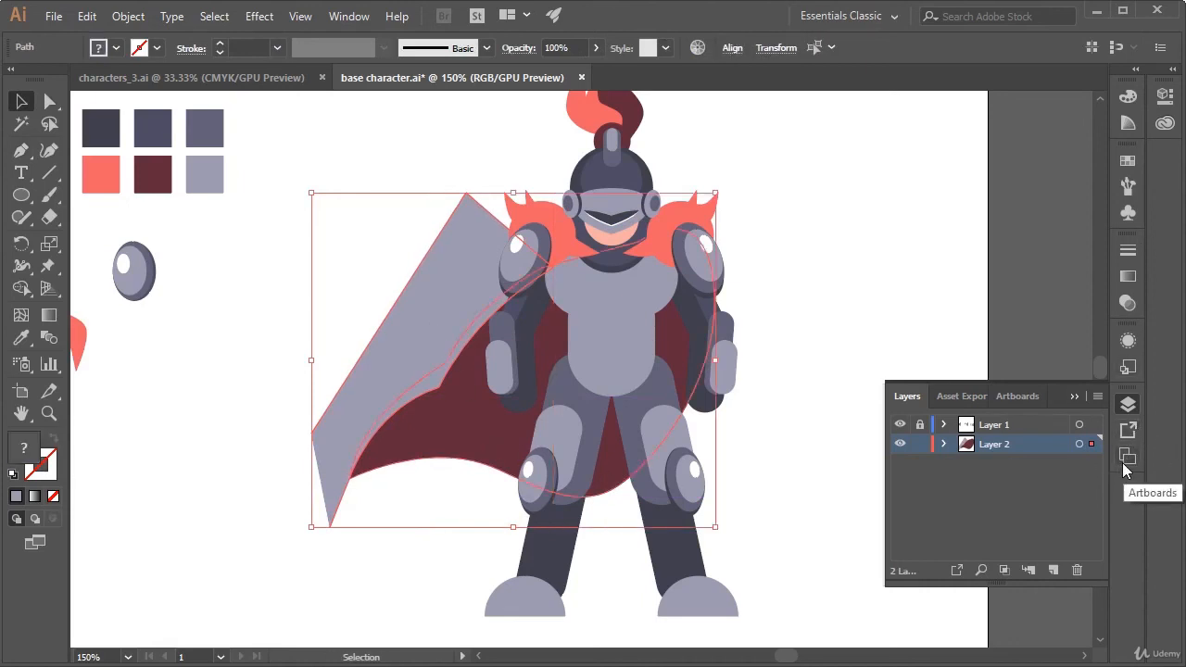
pyautogui.click(1133, 304)
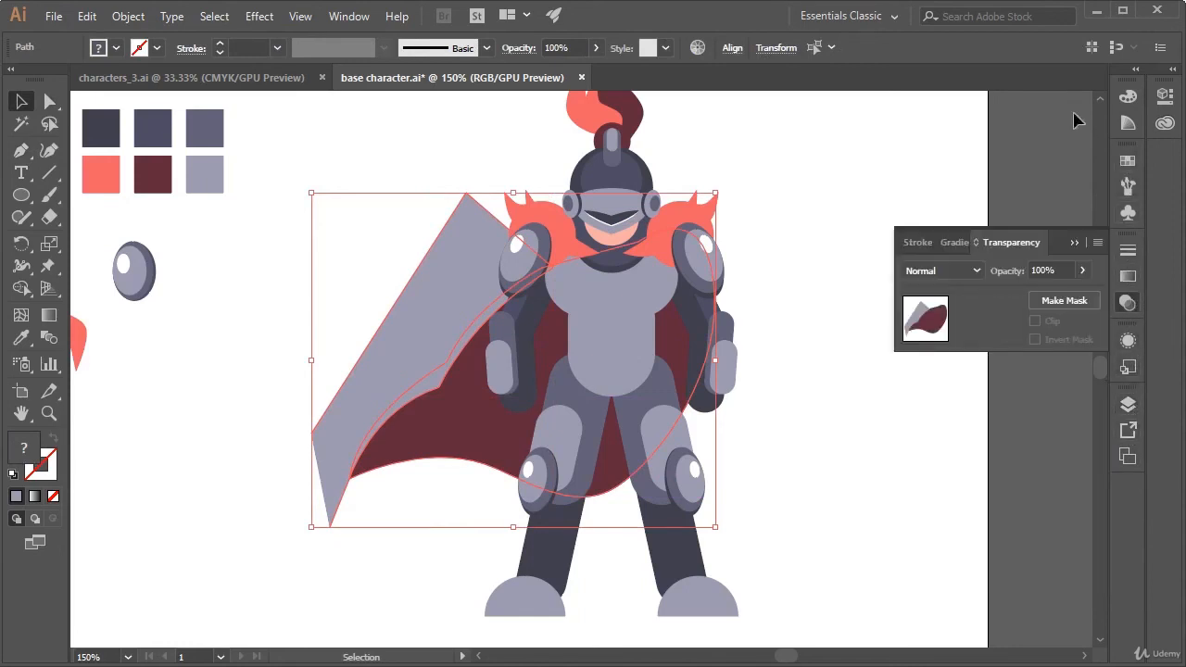
pyautogui.click(1131, 255)
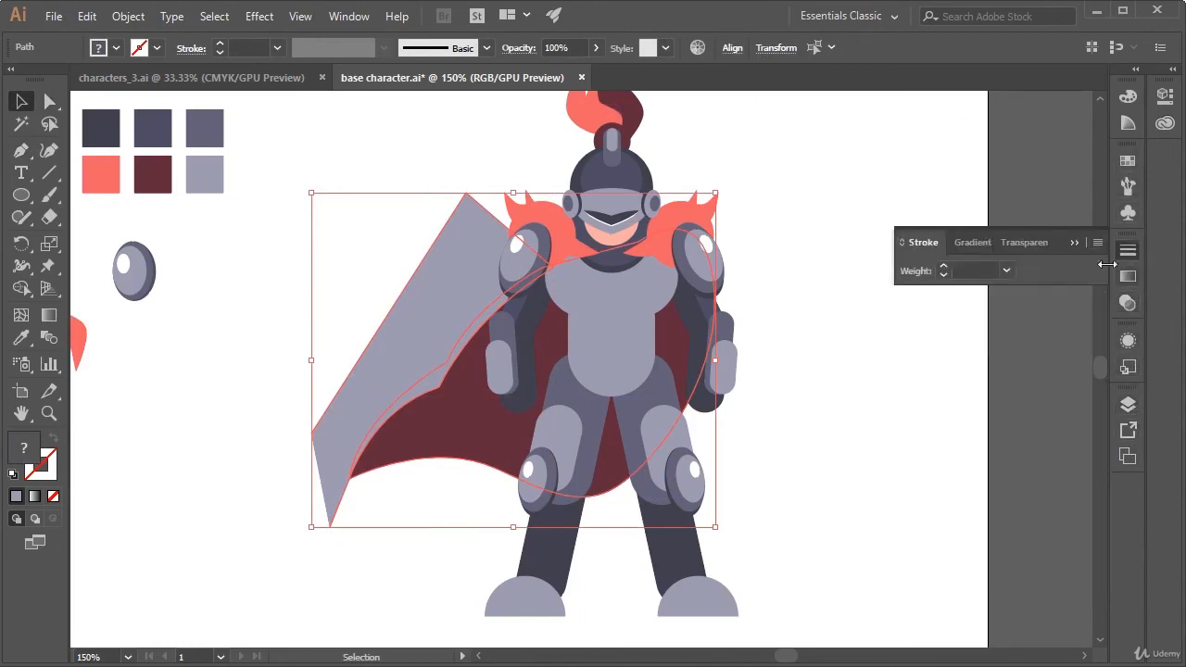
pyautogui.click(350, 16)
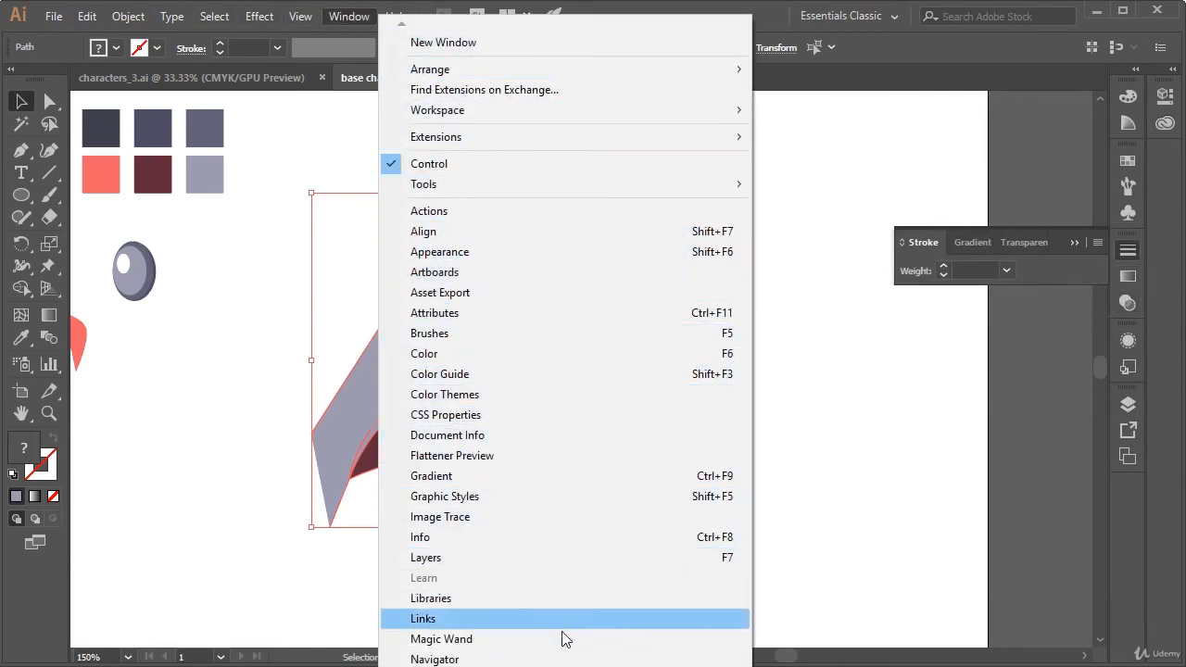
pyautogui.click(435, 666)
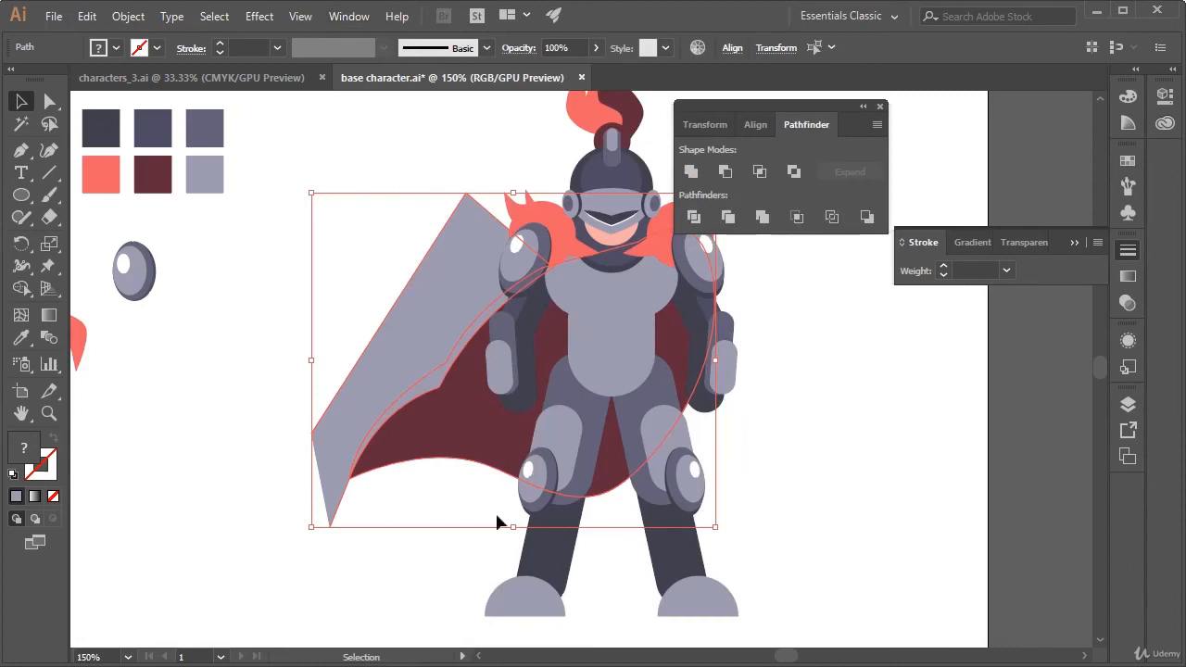
pyautogui.moveTo(782, 102); pyautogui.dragTo(1135, 490)
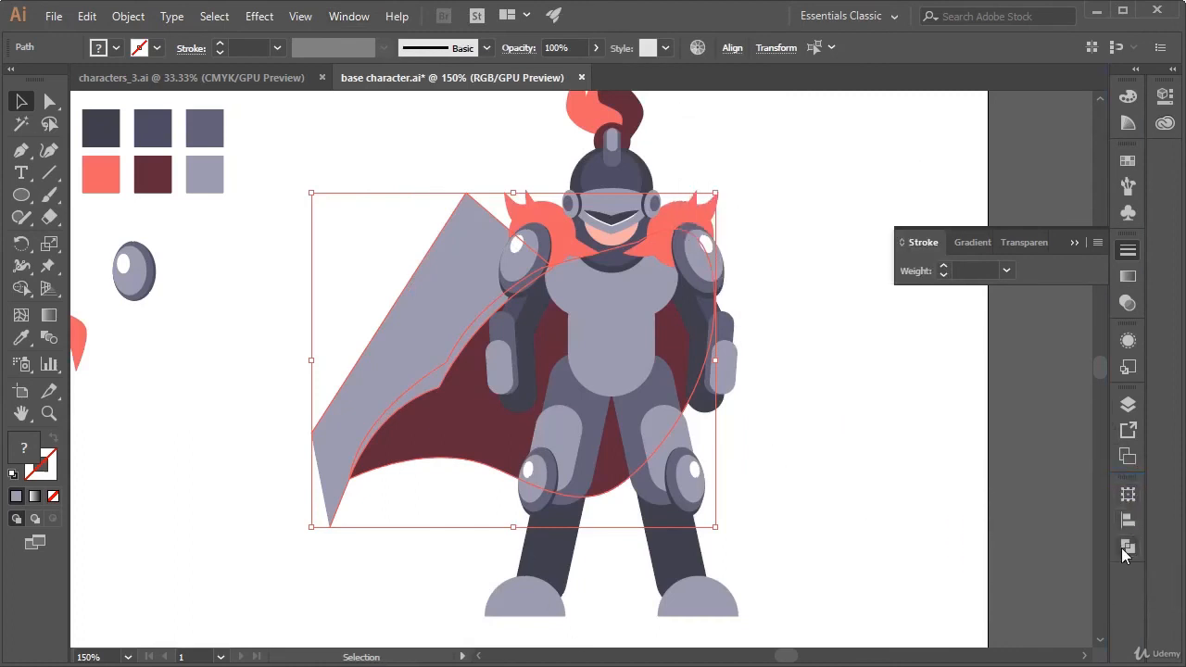
pyautogui.click(1122, 548)
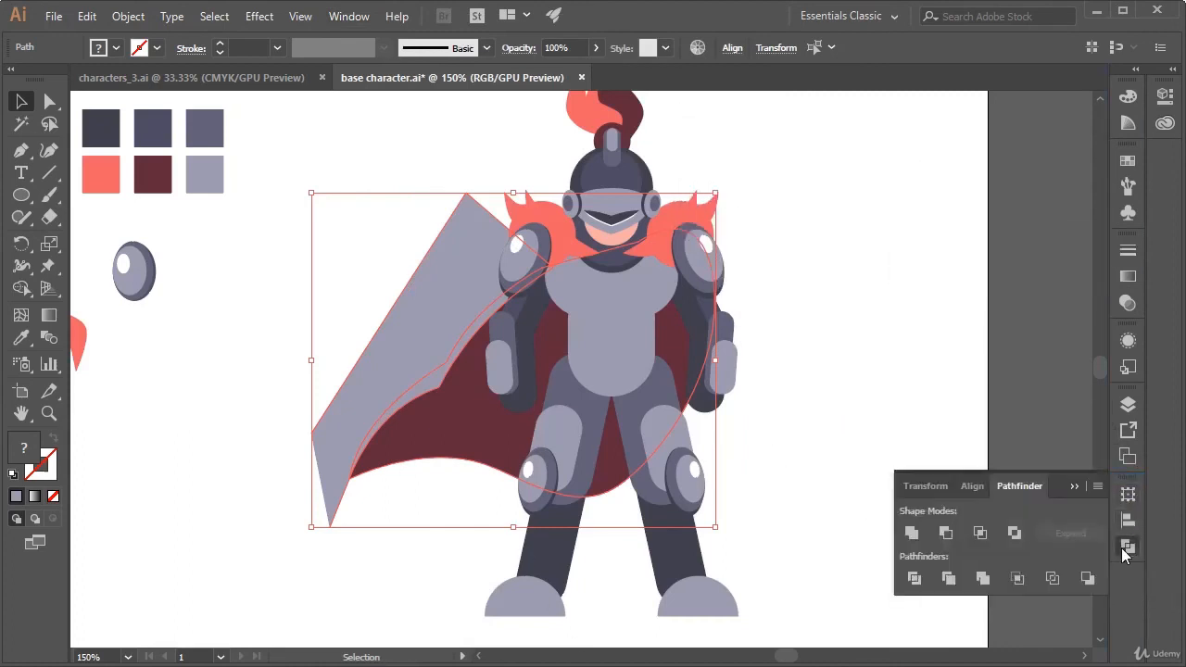
pyautogui.click(945, 534)
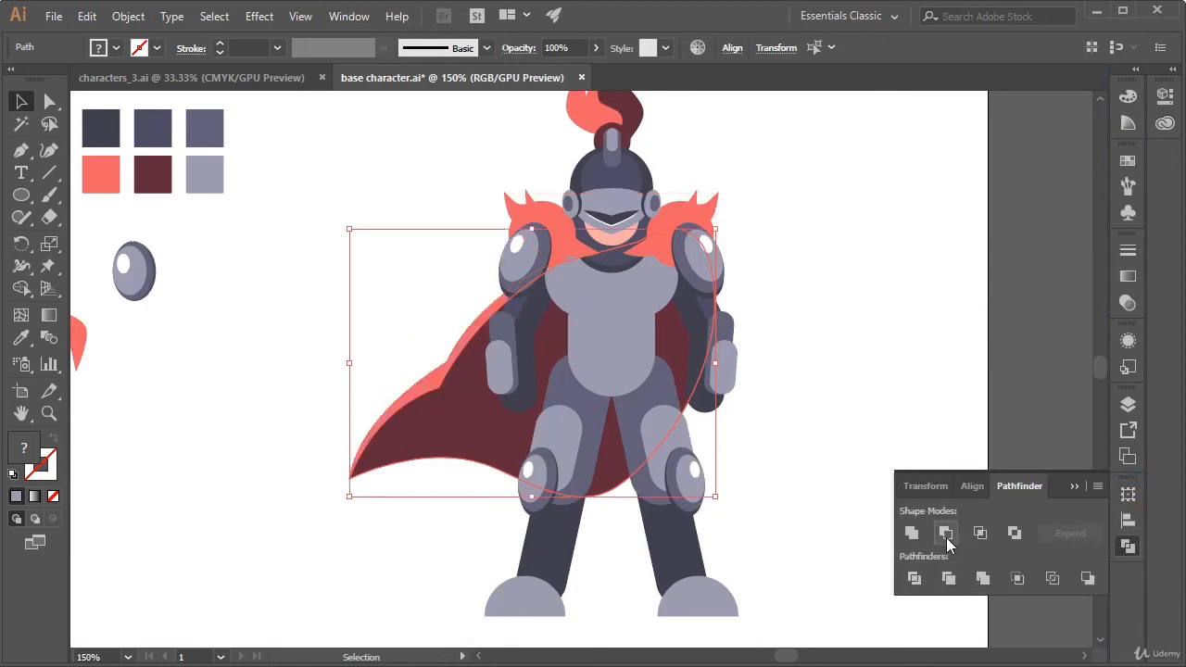
pyautogui.click(850, 346)
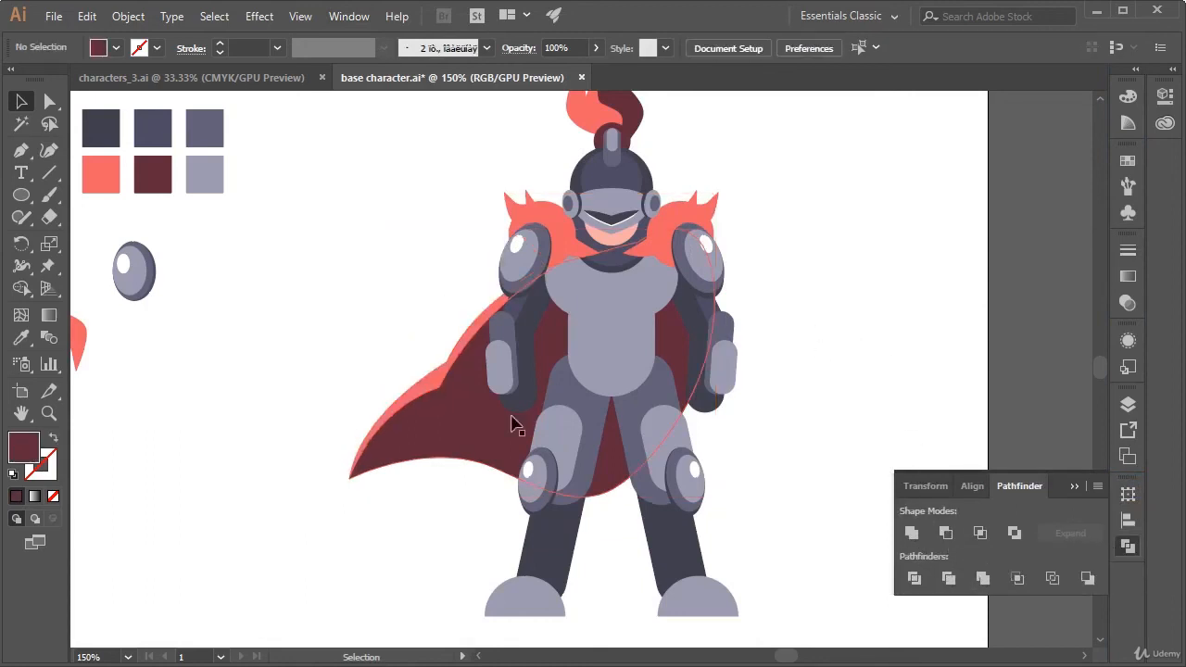
# Inspect the coral cape and the trimmed maroon cape separately, and check the whole character
pyautogui.click(429, 390)
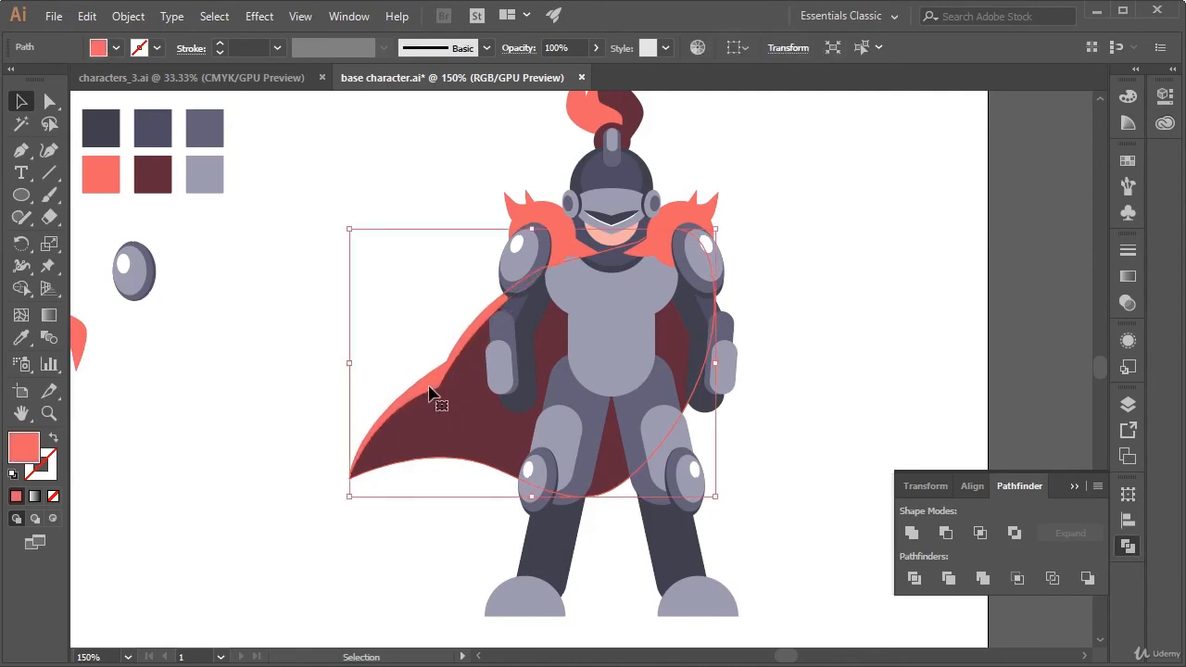
pyautogui.click(450, 421)
pyautogui.click(477, 512)
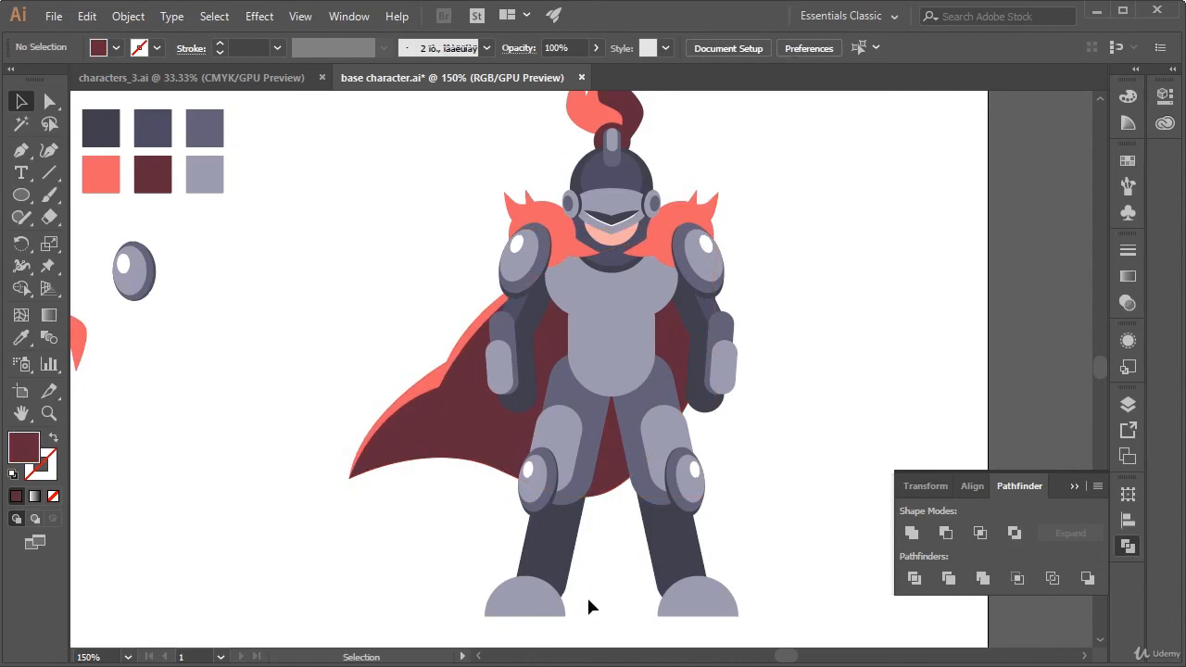
pyautogui.hotkey('ctrl', '-')
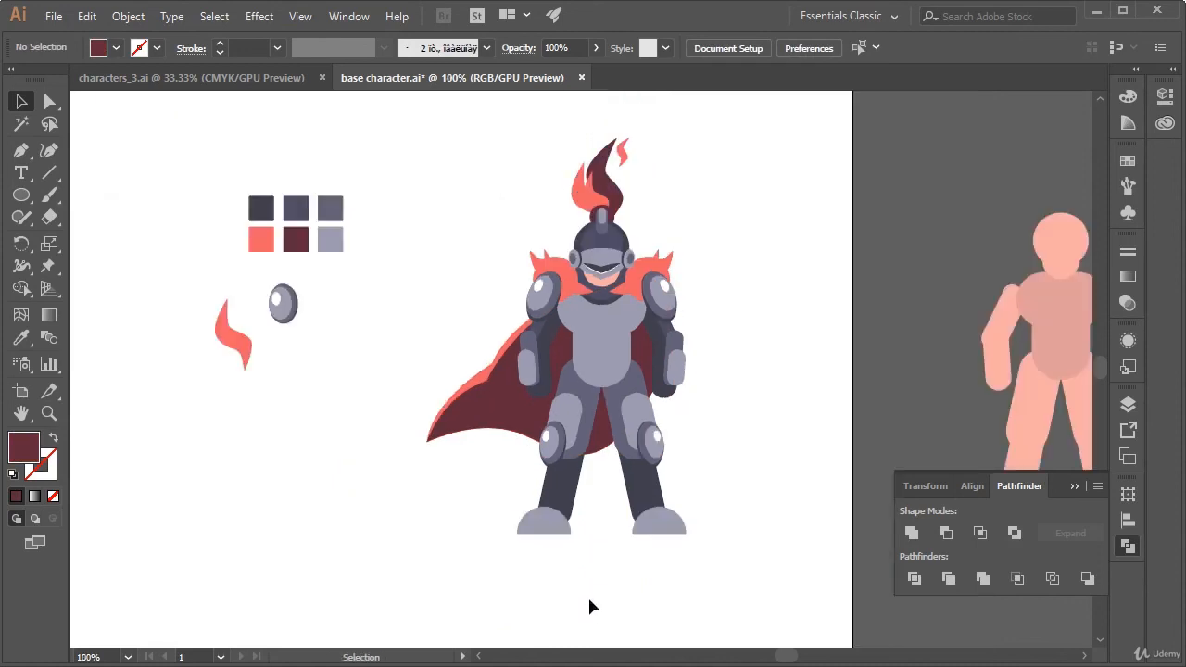